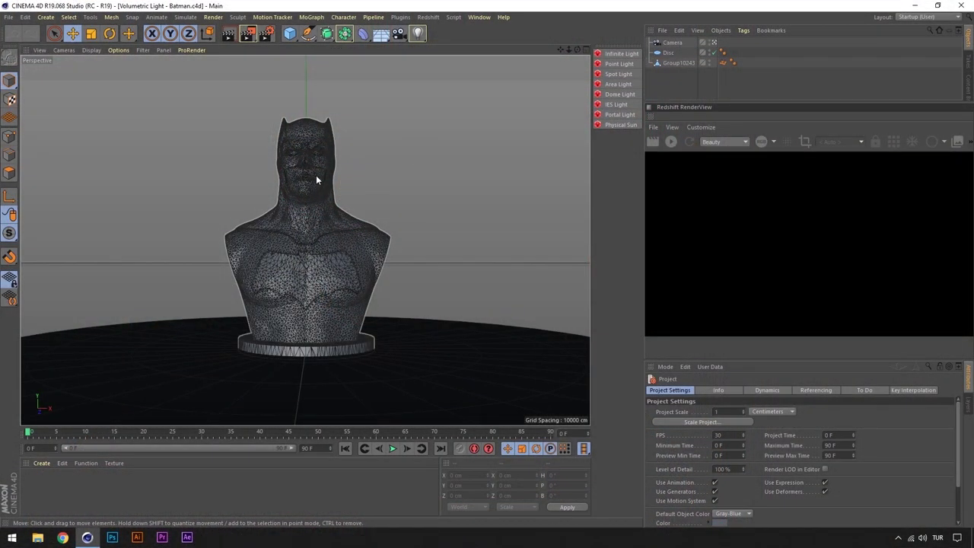
Step: Close the docked Redshift lights palette
{"action": "left_click", "coordinate": [672, 43]}
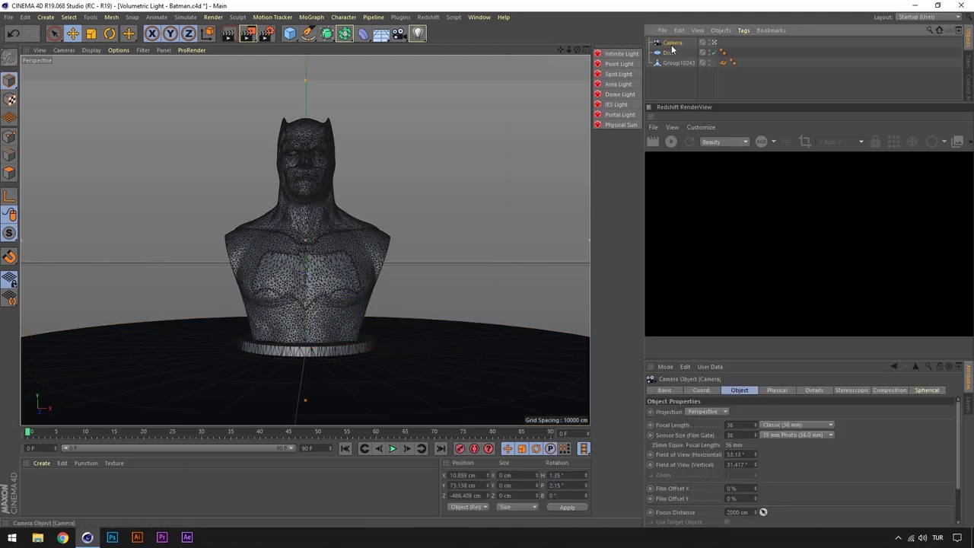
{"action": "right_click", "coordinate": [624, 54]}
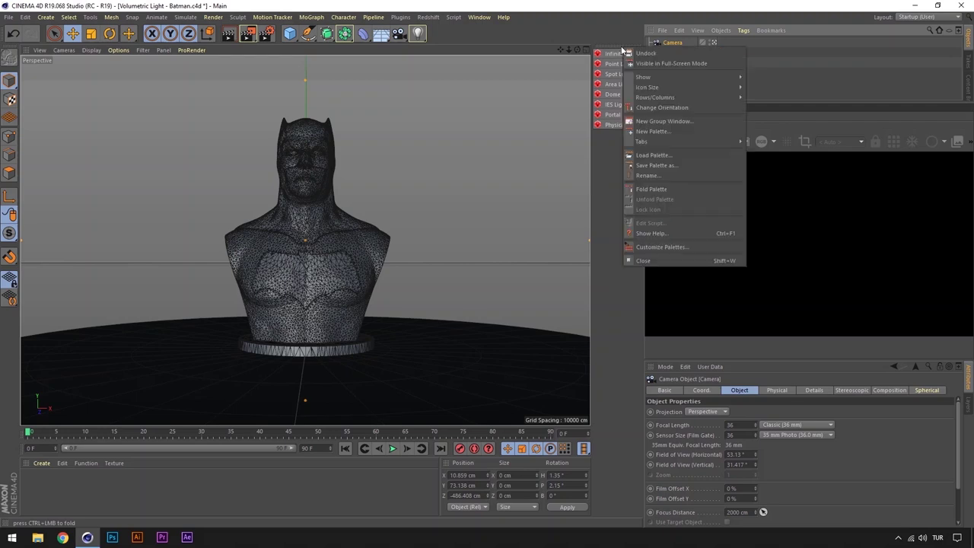
{"action": "left_click", "coordinate": [681, 263]}
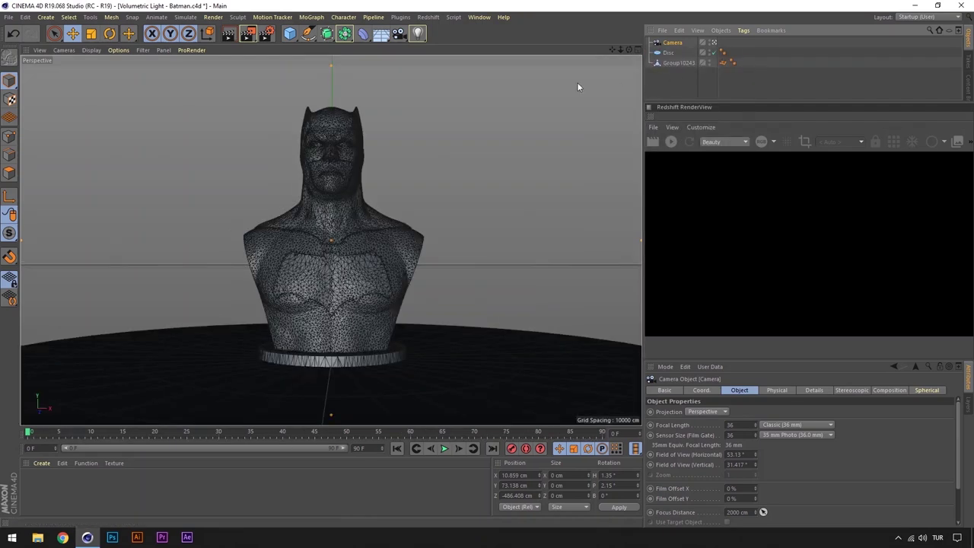
Step: Float the Redshift Lights palette beside the viewport and start the live RenderView preview
{"action": "left_click", "coordinate": [428, 17]}
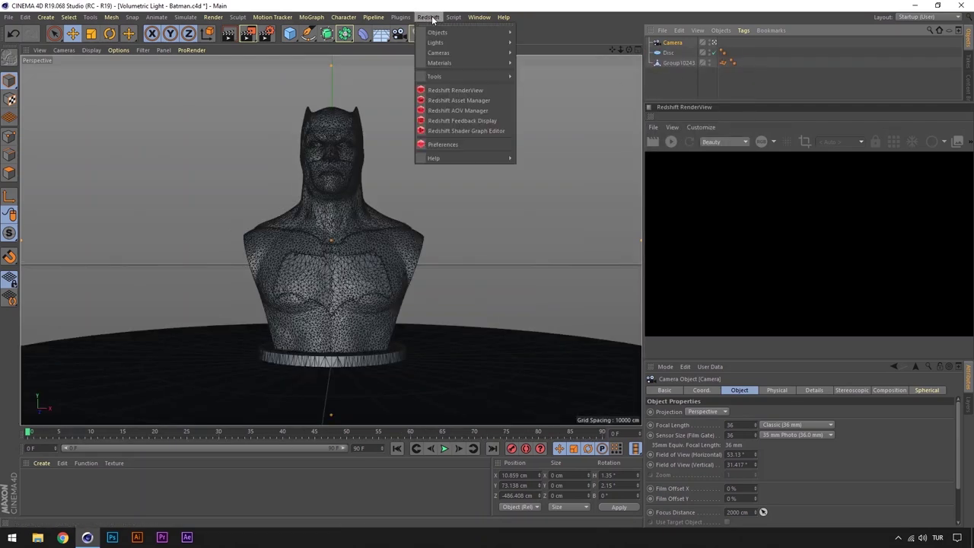
{"action": "mouse_move", "coordinate": [436, 43]}
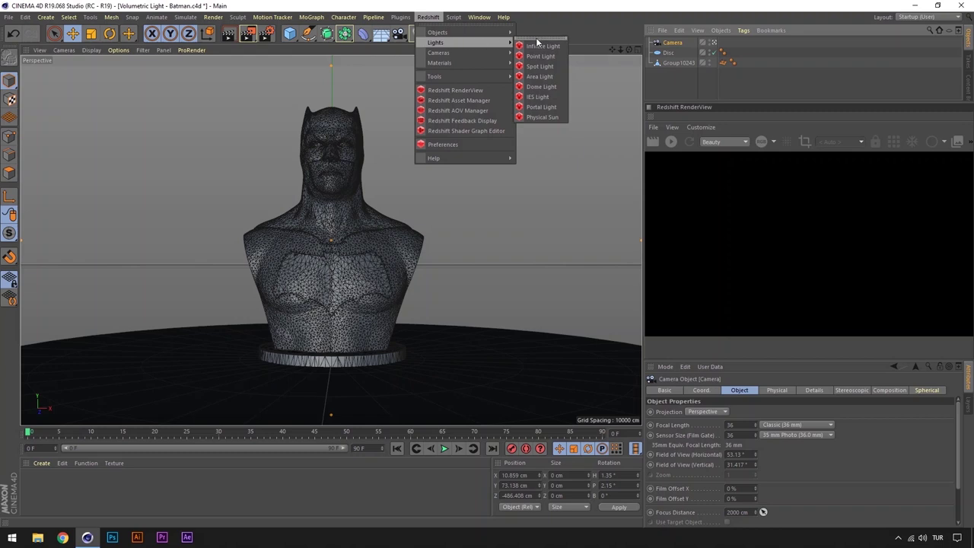
{"action": "left_click", "coordinate": [536, 38]}
{"action": "mouse_move", "coordinate": [542, 29]}
{"action": "left_mouse_down"}
{"action": "mouse_move", "coordinate": [438, 64]}
{"action": "mouse_move", "coordinate": [646, 64]}
{"action": "left_mouse_up"}
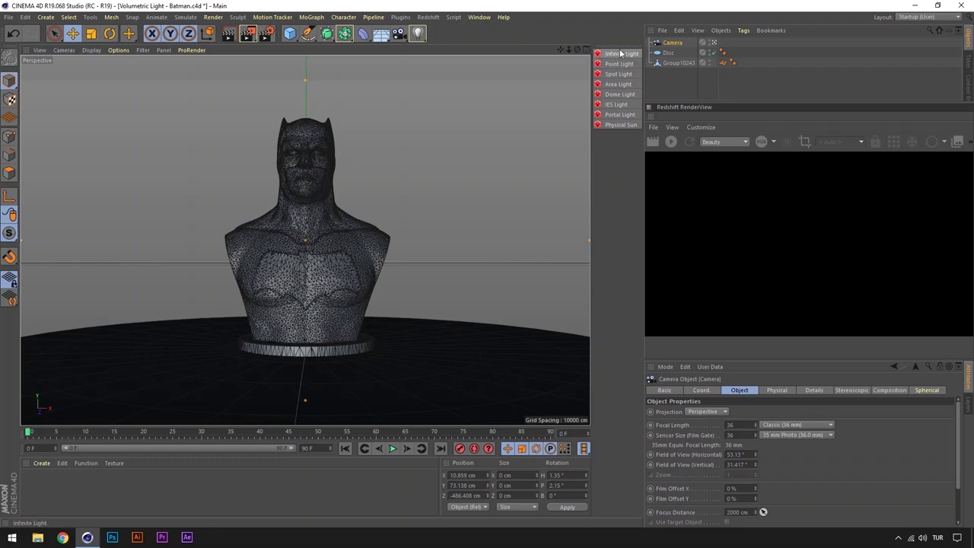
{"action": "left_click", "coordinate": [670, 142]}
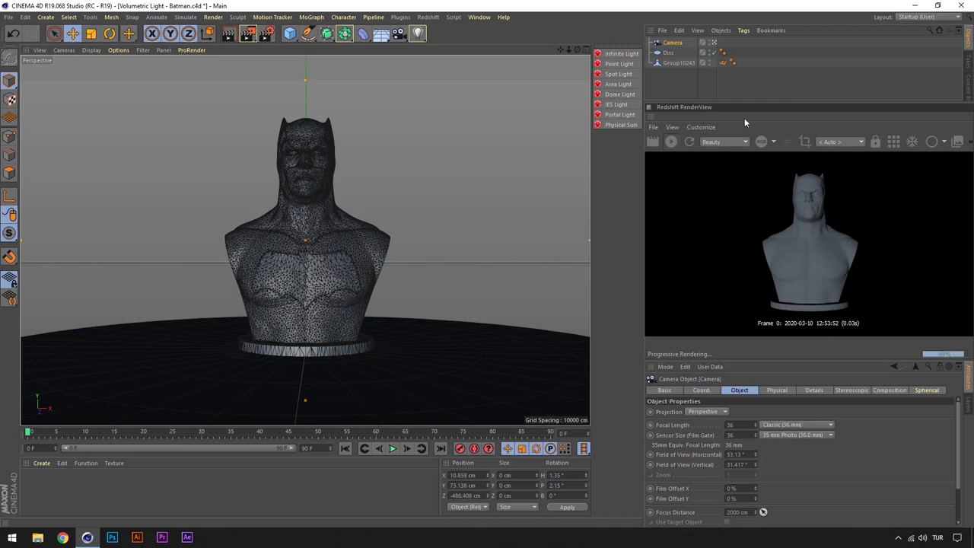
Step: Add a Redshift Infinite Light and rotate it around its heading
{"action": "left_click", "coordinate": [615, 55]}
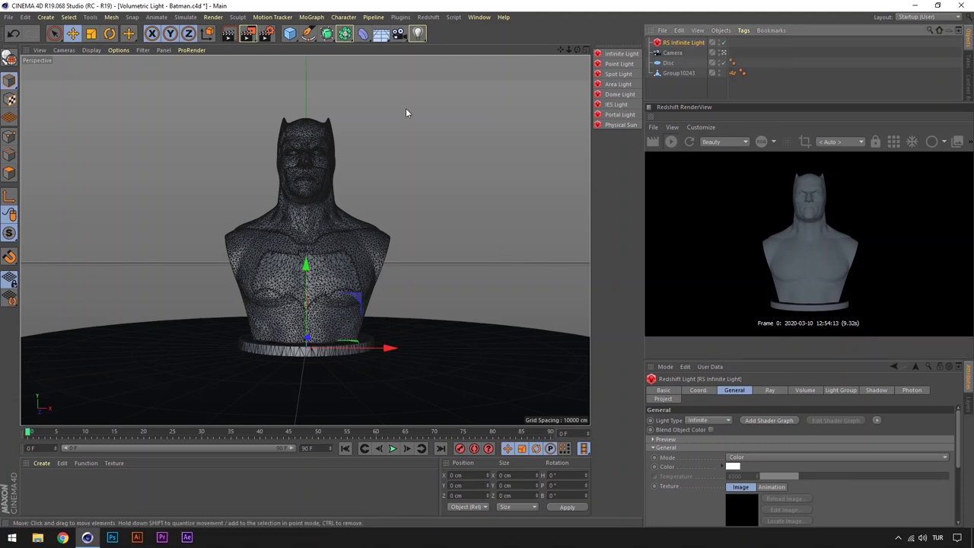
{"action": "left_click", "coordinate": [109, 33]}
{"action": "mouse_move", "coordinate": [327, 359]}
{"action": "left_mouse_down"}
{"action": "mouse_move", "coordinate": [261, 376]}
{"action": "mouse_move", "coordinate": [328, 346]}
{"action": "mouse_move", "coordinate": [309, 347]}
{"action": "left_mouse_up"}
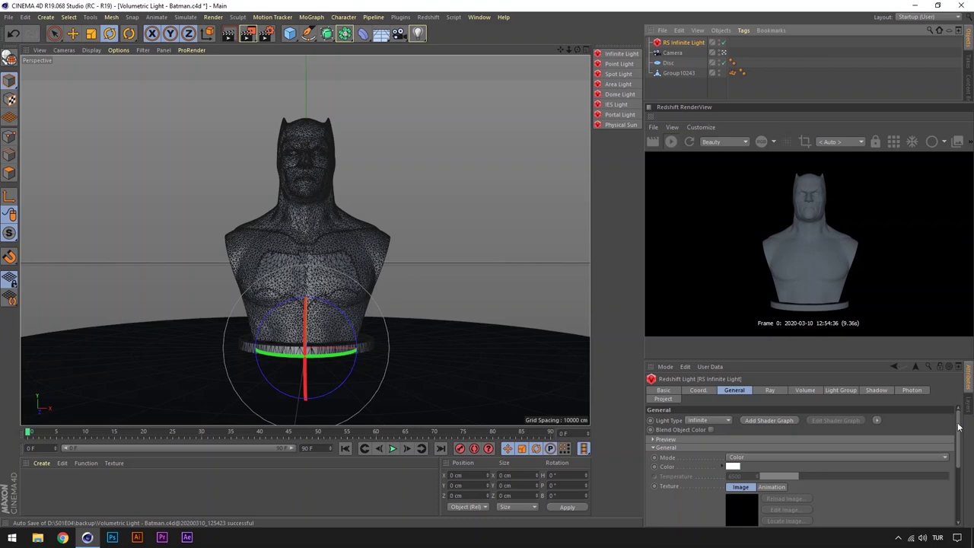
Step: Try the light in Temperature mode at about 5504
{"action": "left_click", "coordinate": [767, 458]}
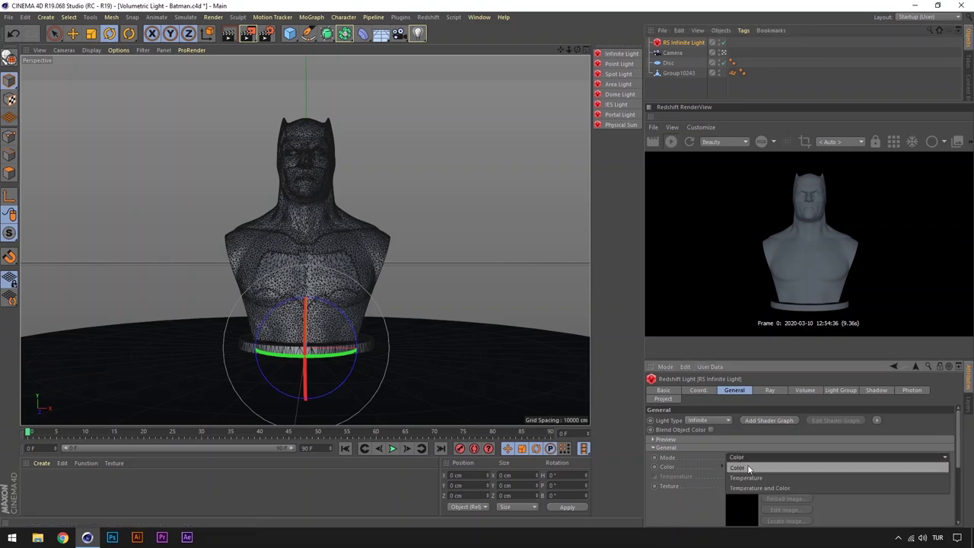
{"action": "left_click", "coordinate": [753, 459]}
{"action": "left_click", "coordinate": [751, 457]}
{"action": "left_click", "coordinate": [752, 466]}
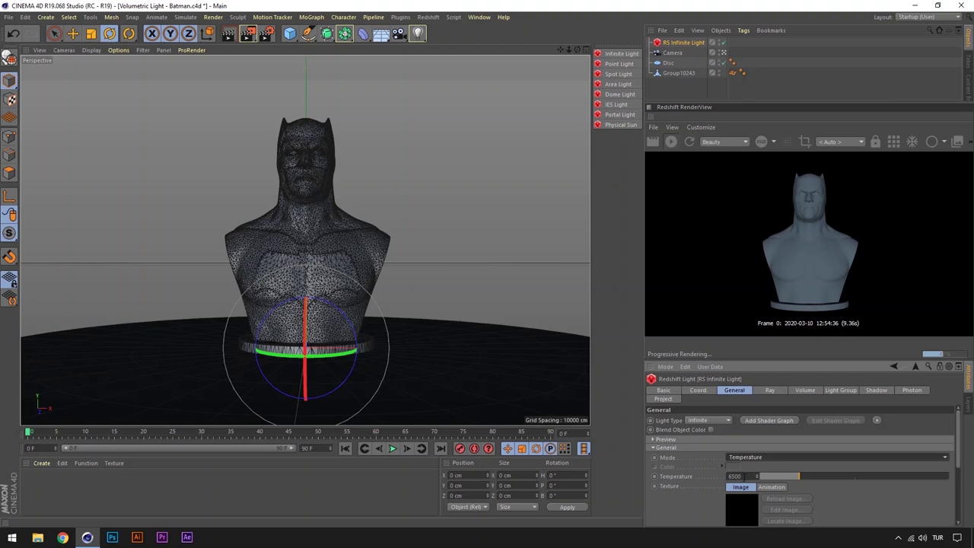
{"action": "left_click_drag", "start_coordinate": [799, 476], "coordinate": [852, 479]}
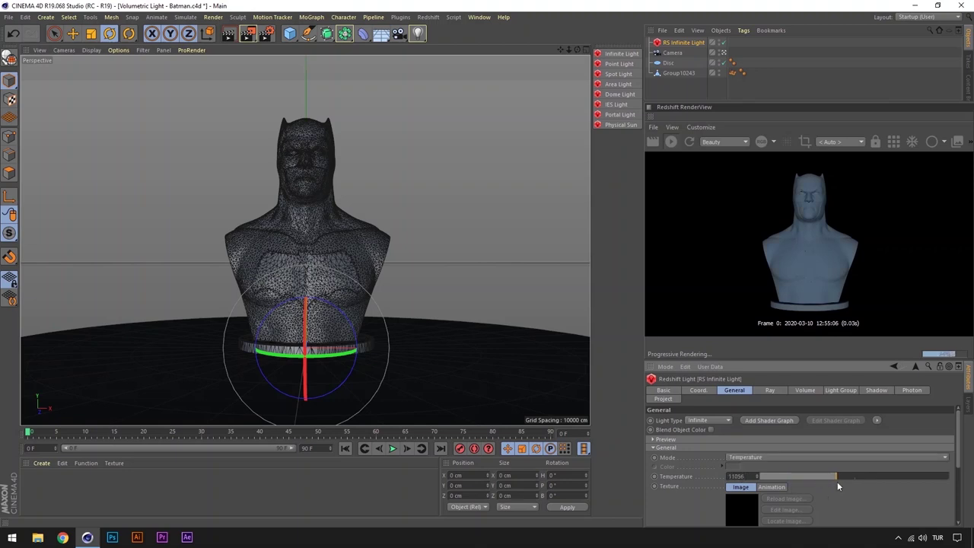
Step: Return the light to Color mode, test red, then settle on white
{"action": "left_click", "coordinate": [765, 457]}
{"action": "left_click", "coordinate": [763, 463]}
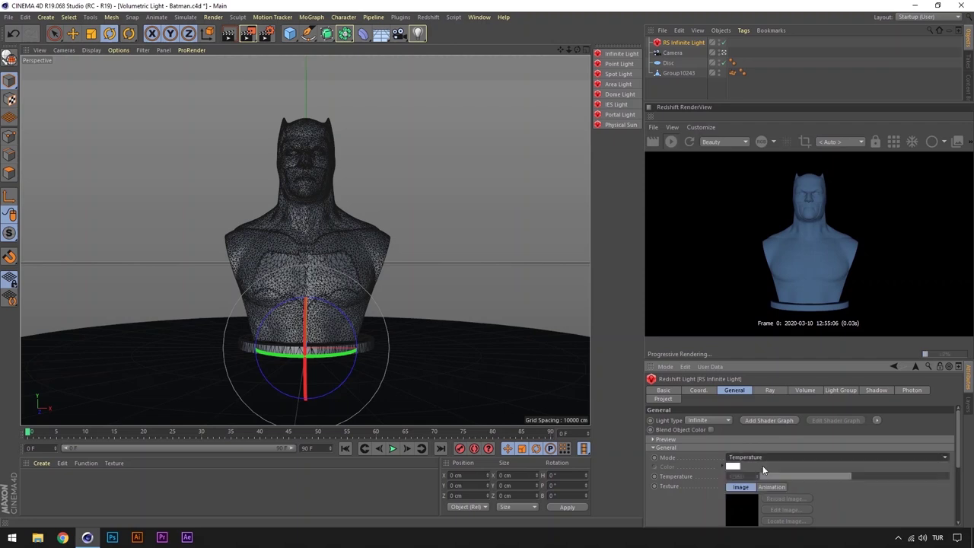
{"action": "left_click", "coordinate": [733, 467]}
{"action": "left_click", "coordinate": [791, 474]}
{"action": "left_click", "coordinate": [799, 486]}
{"action": "left_click", "coordinate": [719, 502]}
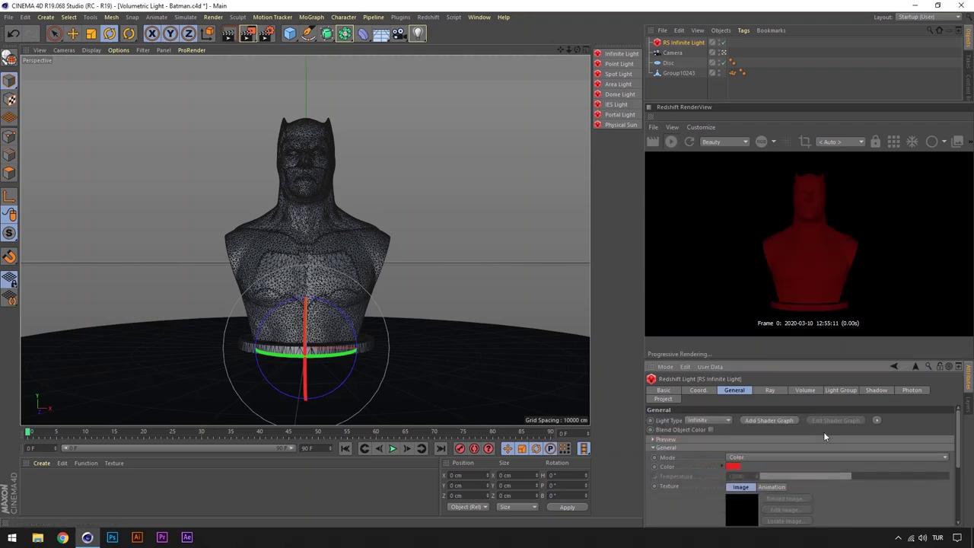
{"action": "left_click", "coordinate": [733, 466]}
{"action": "left_click", "coordinate": [699, 476]}
{"action": "left_click", "coordinate": [715, 502]}
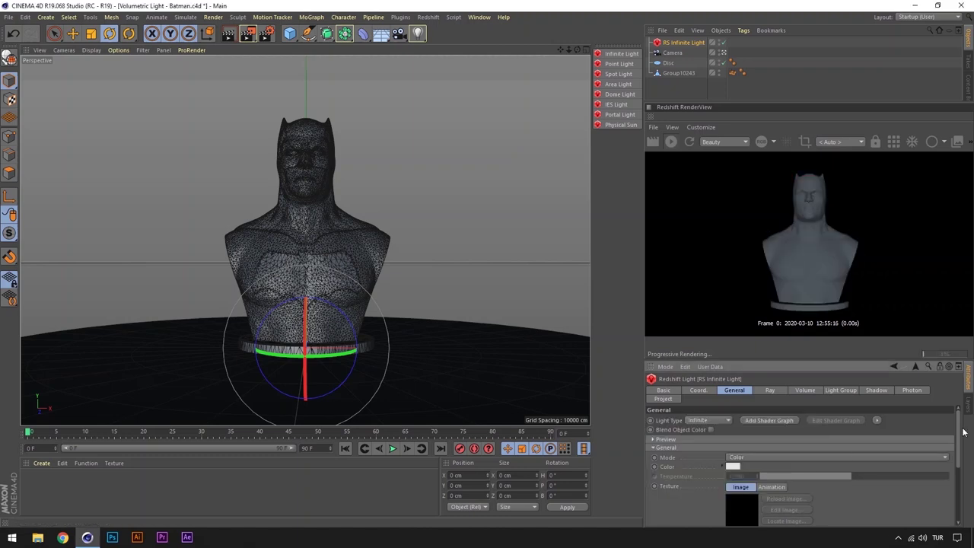
{"action": "scroll", "coordinate": [957, 428], "scroll_direction": "down", "scroll_amount": 2}
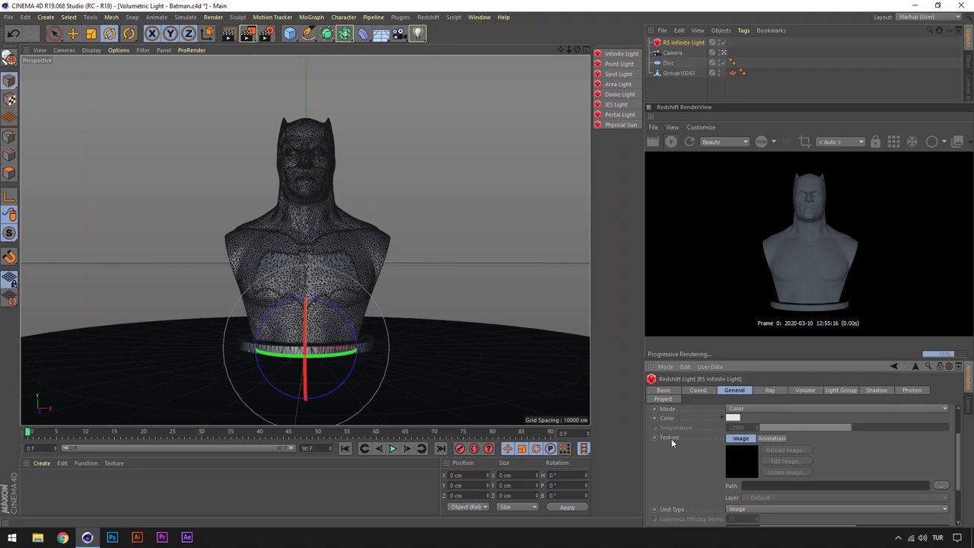
{"action": "left_click", "coordinate": [941, 485]}
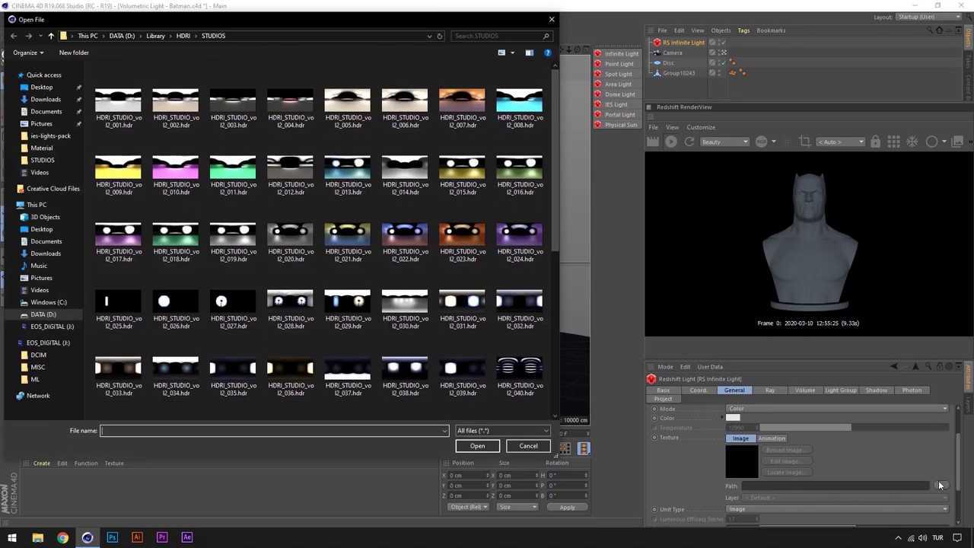
{"action": "key", "text": "Return"}
{"action": "left_click", "coordinate": [553, 306]}
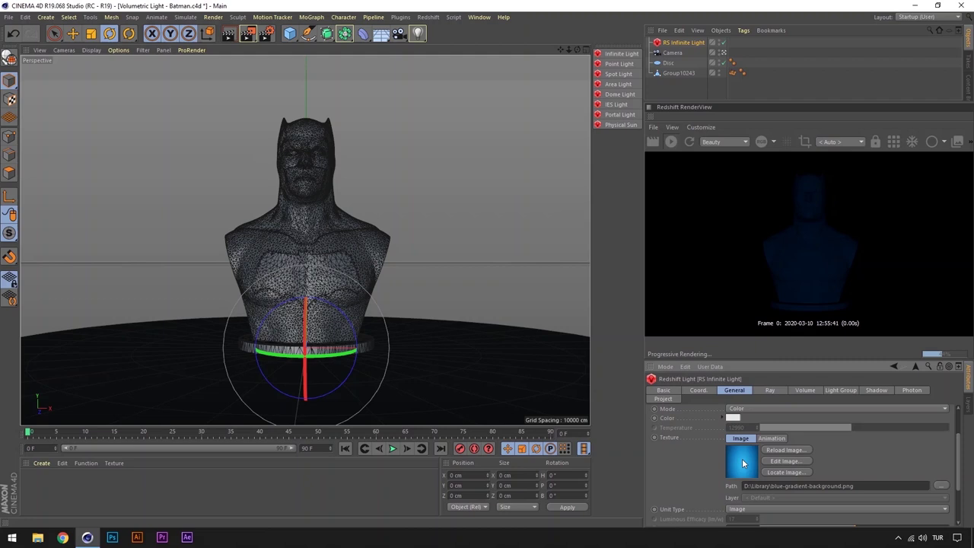
{"action": "scroll", "coordinate": [956, 441], "scroll_direction": "down", "scroll_amount": 2}
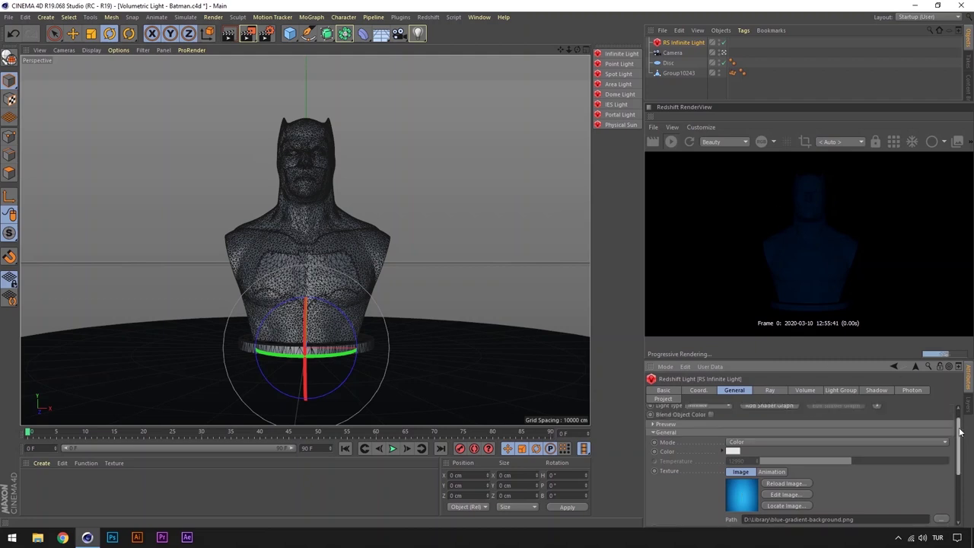
{"action": "triple_click", "coordinate": [881, 470]}
{"action": "key", "text": "BackSpace"}
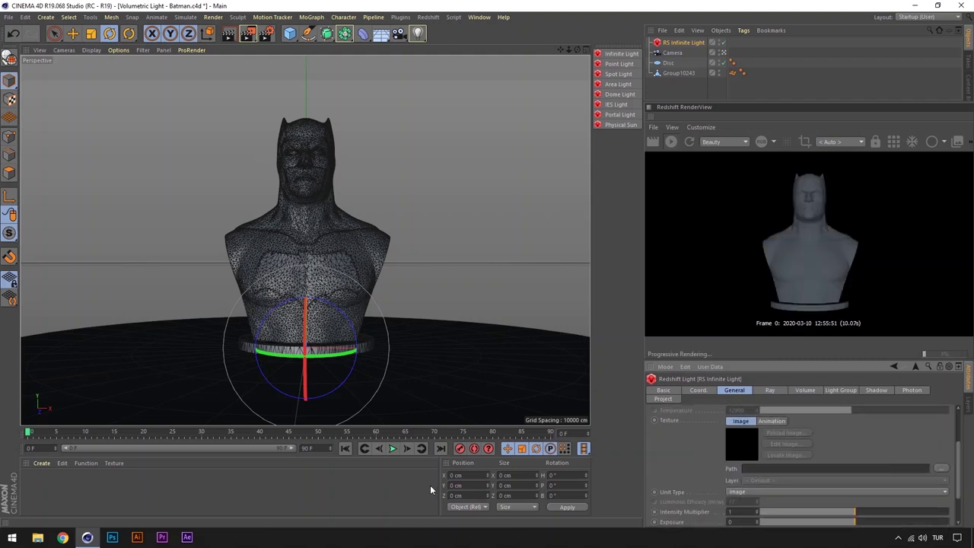
{"action": "scroll", "coordinate": [685, 476], "scroll_direction": "down", "scroll_amount": 3}
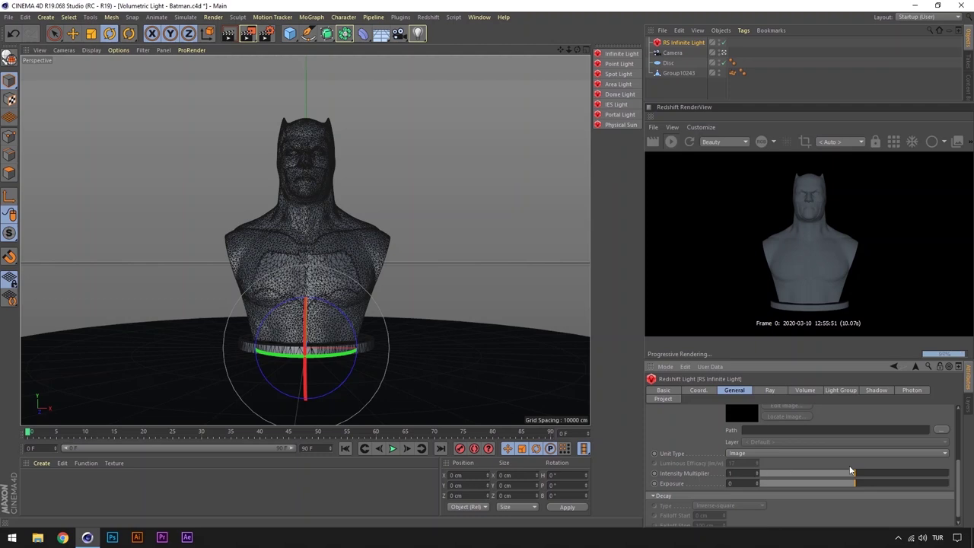
{"action": "mouse_move", "coordinate": [863, 475]}
{"action": "left_mouse_down"}
{"action": "mouse_move", "coordinate": [941, 472]}
{"action": "mouse_move", "coordinate": [815, 483]}
{"action": "left_mouse_up"}
{"action": "key", "text": "ctrl+z"}
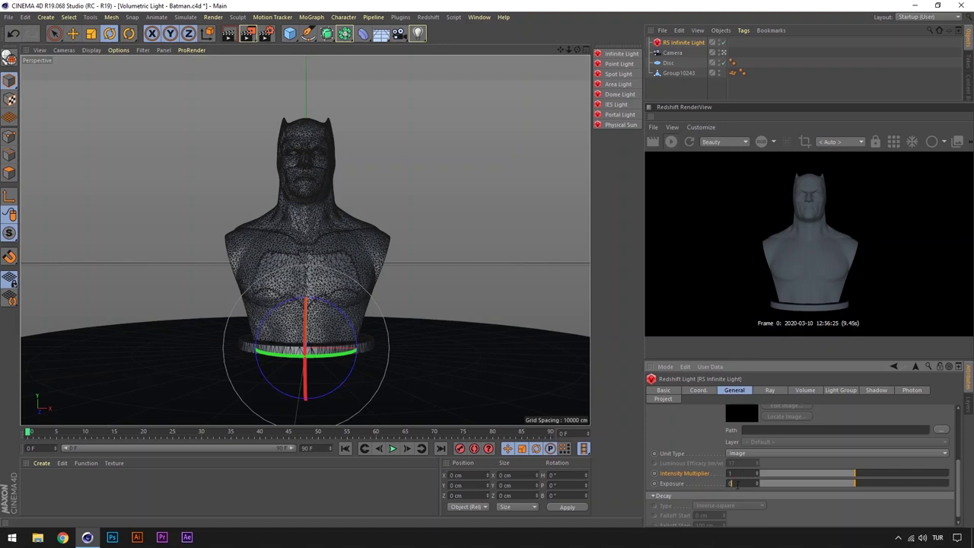
{"action": "key", "text": "shift+Tab"}
{"action": "key", "text": "ctrl+z"}
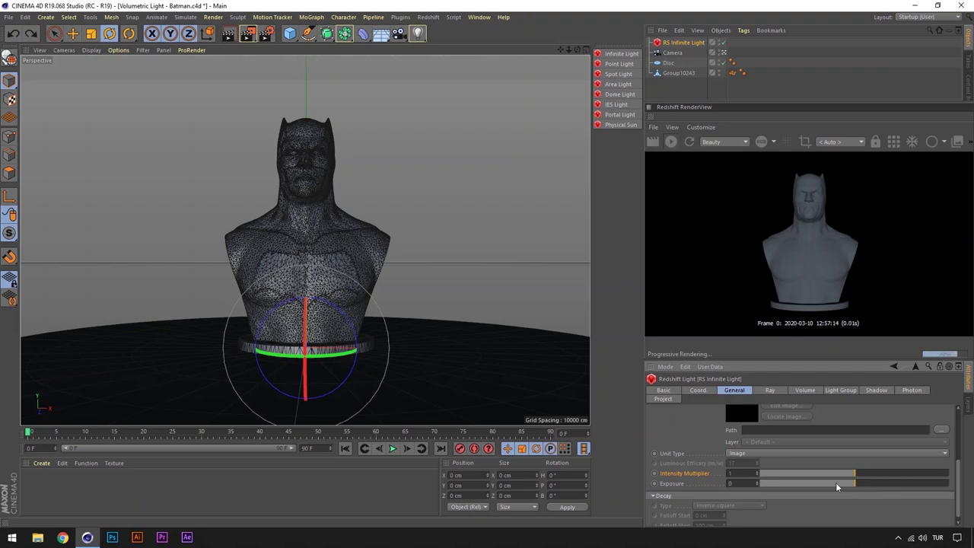
{"action": "left_click_drag", "start_coordinate": [835, 483], "coordinate": [852, 483]}
{"action": "scroll", "coordinate": [960, 445], "scroll_direction": "up", "scroll_amount": 2}
{"action": "left_click_drag", "start_coordinate": [960, 445], "coordinate": [965, 477]}
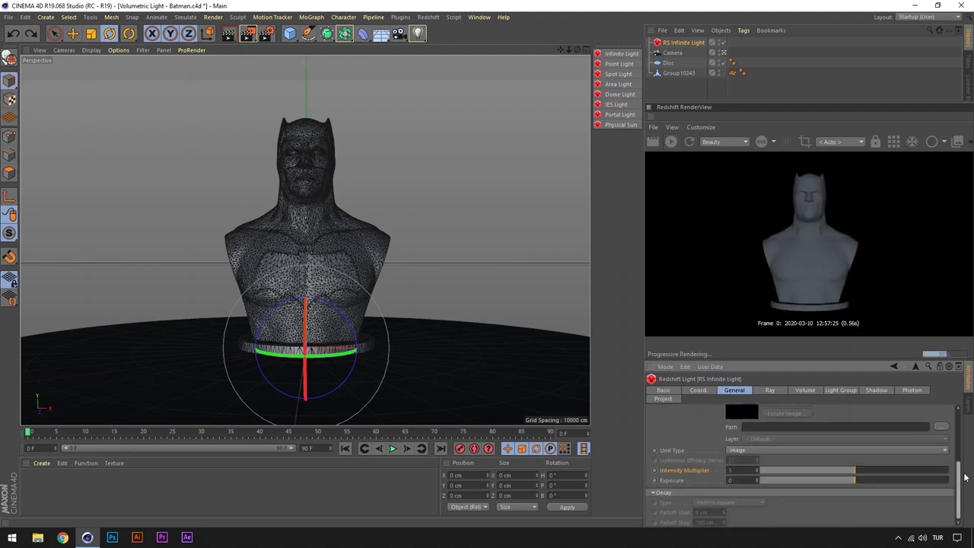
{"action": "scroll", "coordinate": [965, 477], "scroll_direction": "up", "scroll_amount": 2}
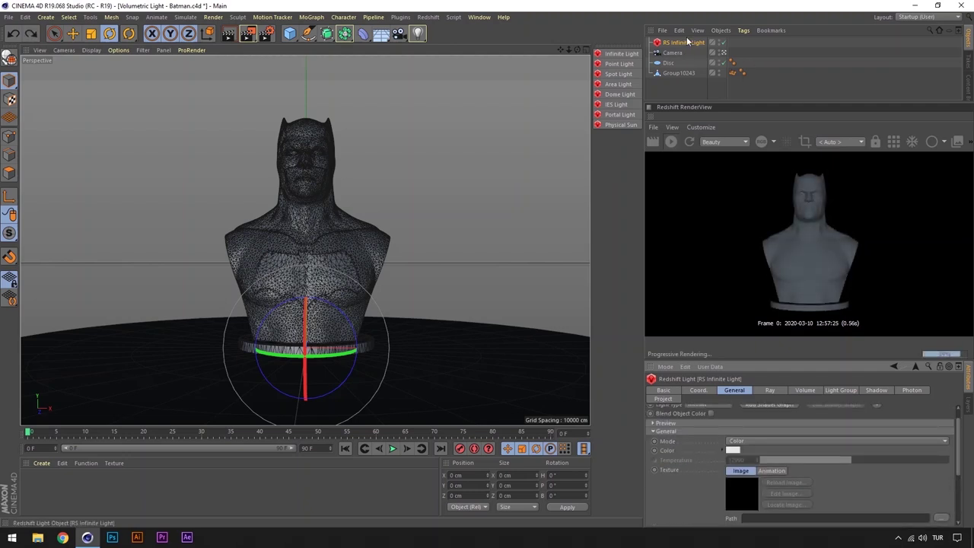
{"action": "key", "text": "Delete"}
Step: Add a Redshift Point Light and place it left of the bust beside the head
{"action": "left_click", "coordinate": [618, 63]}
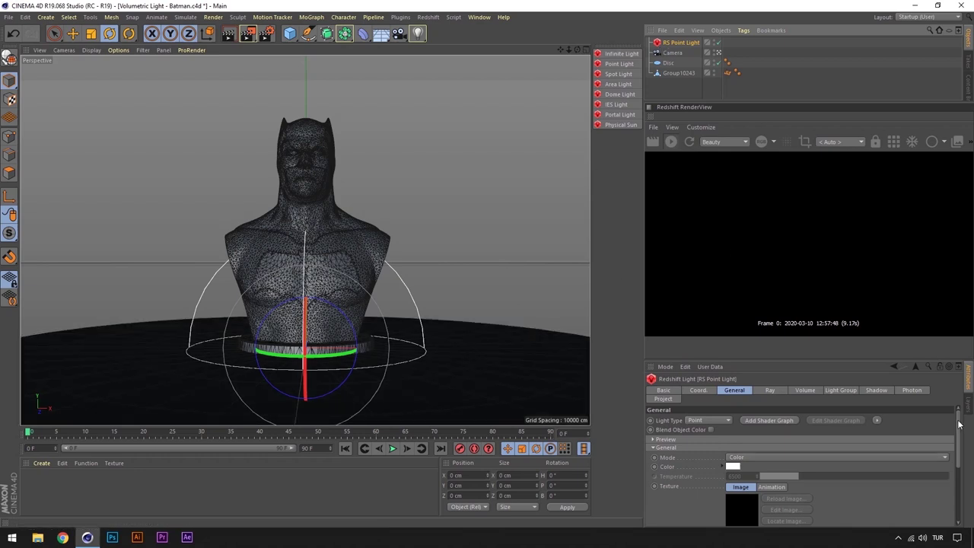
{"action": "left_click_drag", "start_coordinate": [959, 424], "coordinate": [960, 464]}
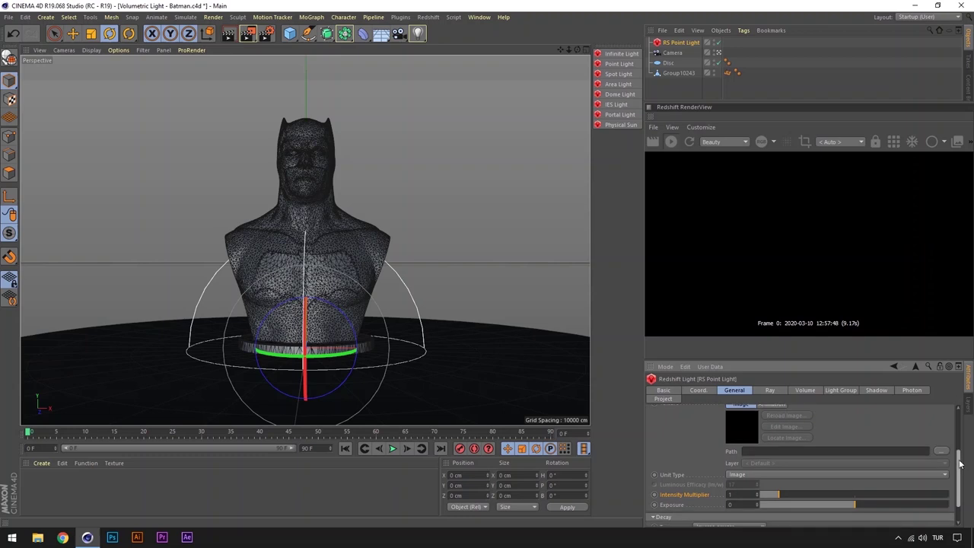
{"action": "scroll", "coordinate": [960, 463], "scroll_direction": "down", "scroll_amount": 2}
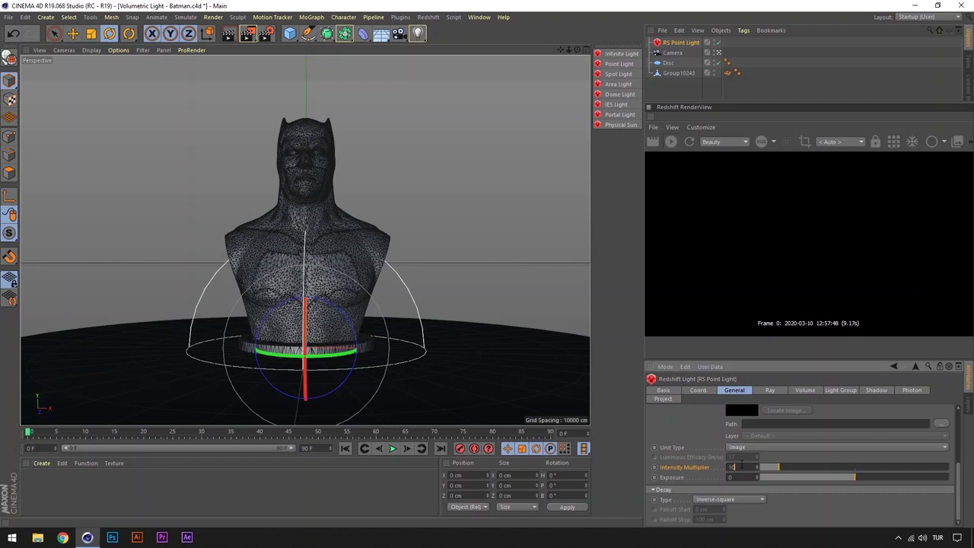
{"action": "left_click", "coordinate": [72, 33]}
{"action": "mouse_move", "coordinate": [308, 327]}
{"action": "left_mouse_down"}
{"action": "mouse_move", "coordinate": [188, 271]}
{"action": "mouse_move", "coordinate": [188, 148]}
{"action": "left_mouse_up"}
{"action": "mouse_move", "coordinate": [268, 222]}
{"action": "left_mouse_down"}
{"action": "mouse_move", "coordinate": [307, 222]}
{"action": "mouse_move", "coordinate": [292, 225]}
{"action": "left_mouse_up"}
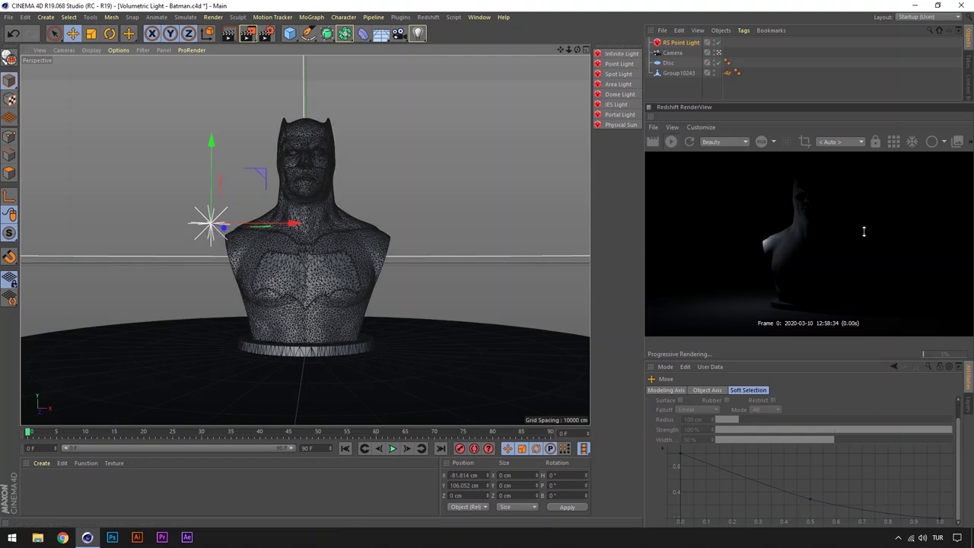
Step: Delete the point light and add an RS Spot Light in its place
{"action": "left_click_drag", "start_coordinate": [963, 486], "coordinate": [964, 436]}
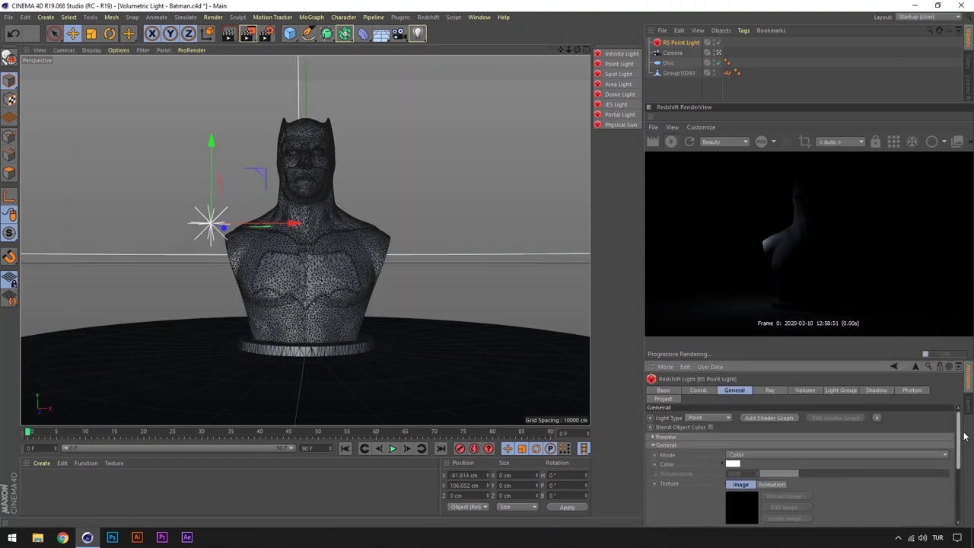
{"action": "scroll", "coordinate": [964, 436], "scroll_direction": "down", "scroll_amount": 1}
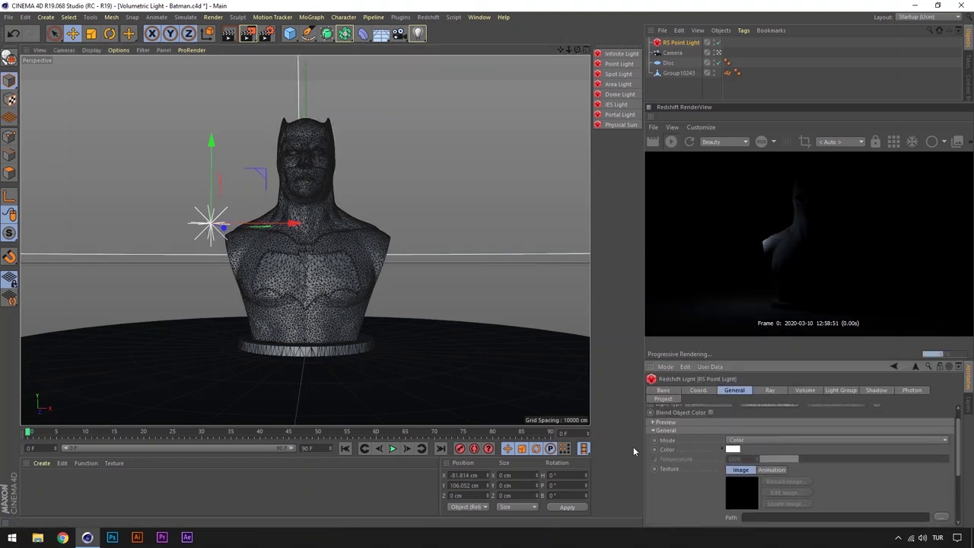
{"action": "scroll", "coordinate": [666, 449], "scroll_direction": "down", "scroll_amount": 5}
{"action": "scroll", "coordinate": [961, 479], "scroll_direction": "down", "scroll_amount": 1}
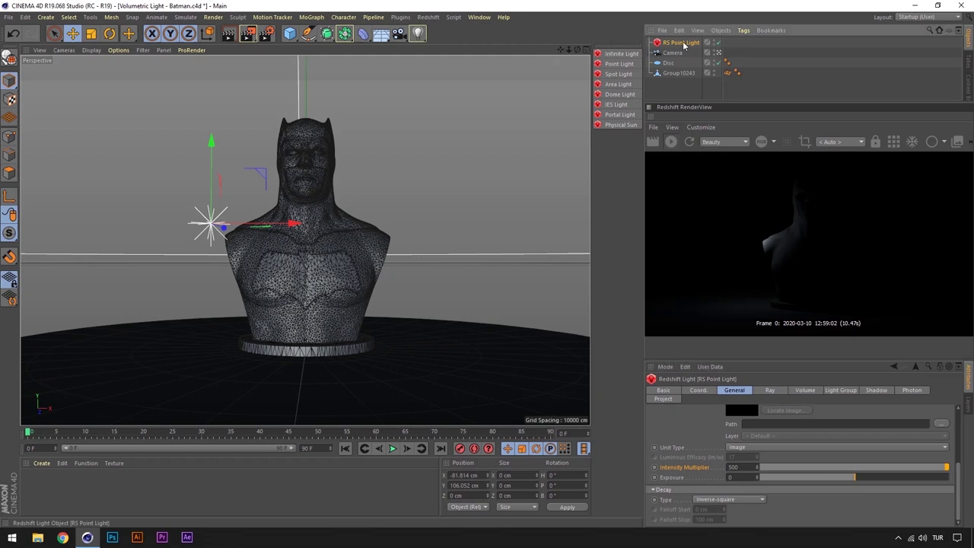
{"action": "key", "text": "Delete"}
{"action": "left_click", "coordinate": [617, 74]}
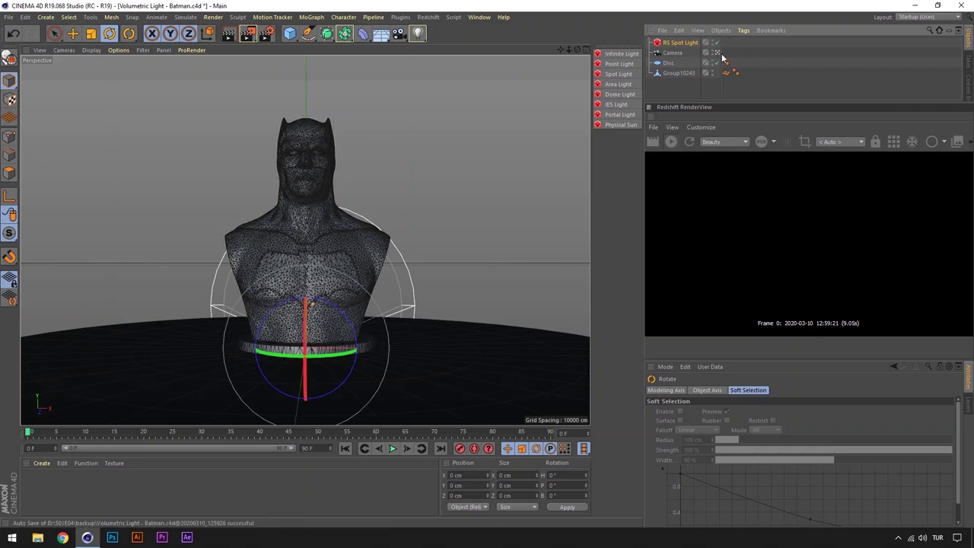
Step: Tilt the spot light to P -90° and raise it to about Y 489 cm
{"action": "left_click", "coordinate": [716, 53]}
{"action": "left_click", "coordinate": [716, 53]}
{"action": "left_click_drag", "start_coordinate": [404, 194], "coordinate": [411, 251], "text": "shift"}
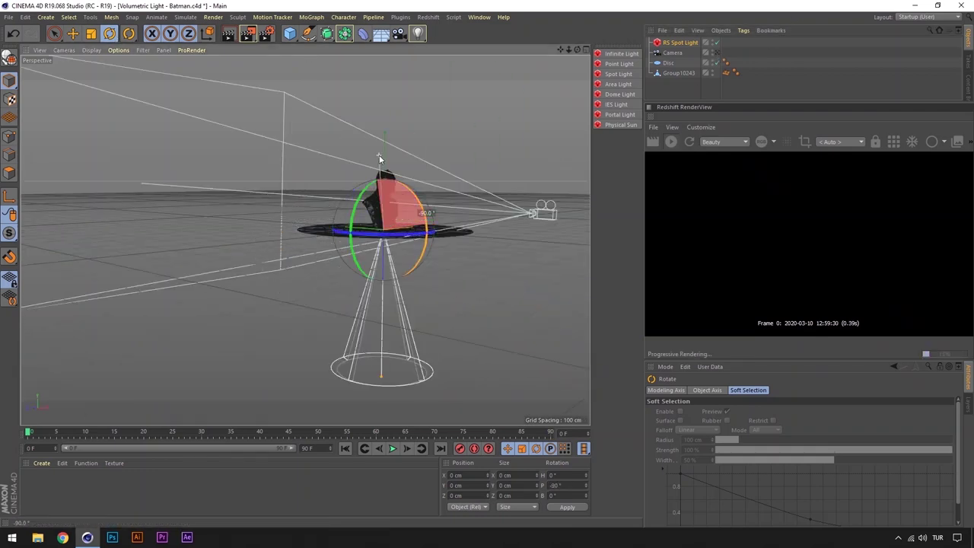
{"action": "left_click", "coordinate": [72, 33]}
{"action": "left_click_drag", "start_coordinate": [384, 190], "coordinate": [384, 69]}
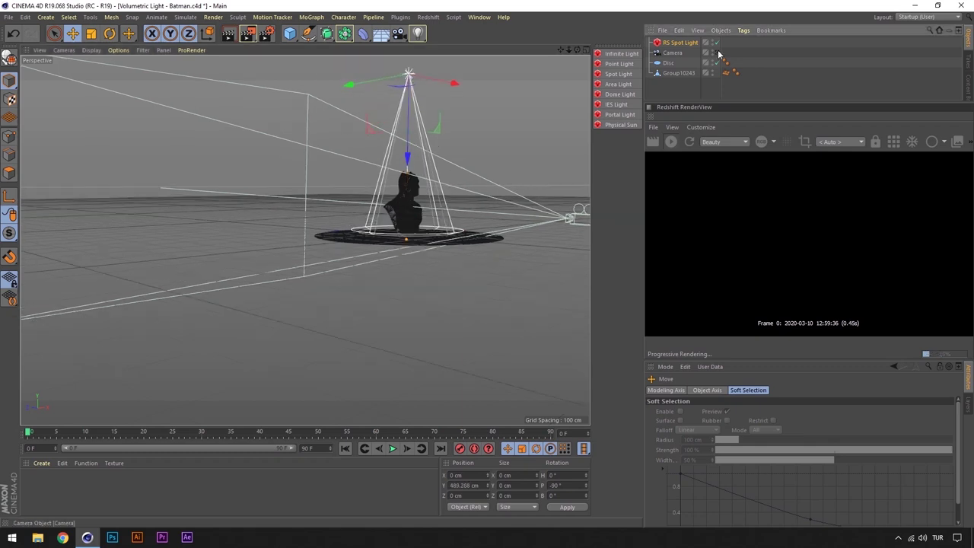
Step: Frame the spot light, then return to the scene camera view of the bust
{"action": "left_click", "coordinate": [716, 53]}
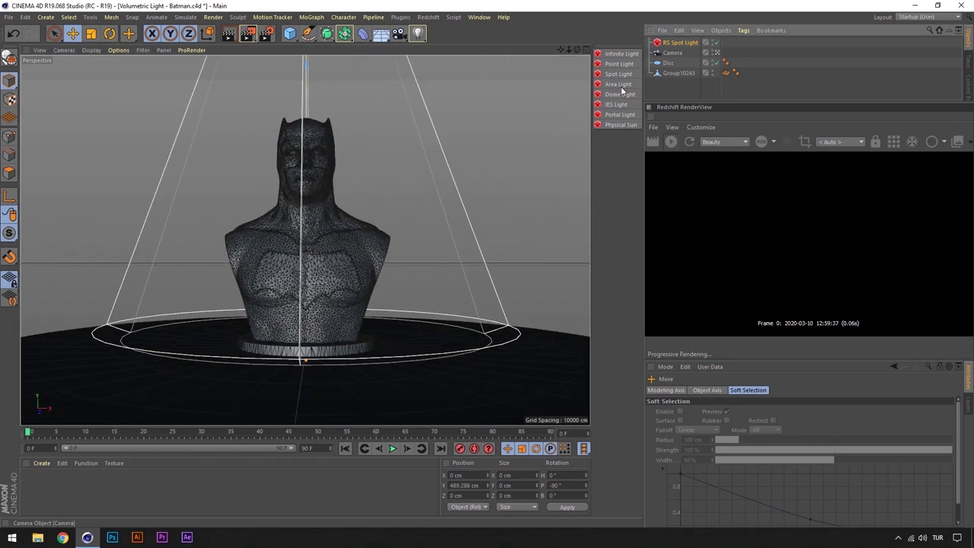
{"action": "left_click", "coordinate": [672, 44]}
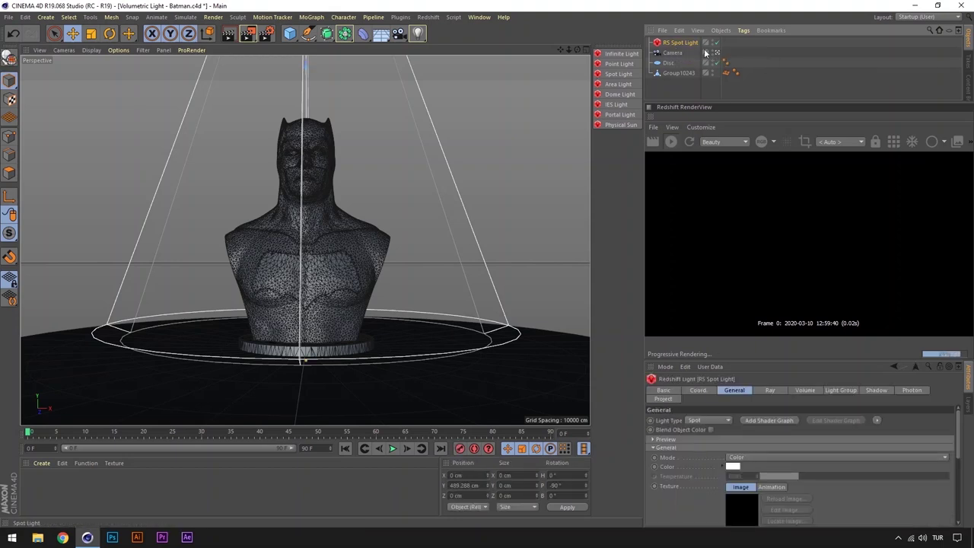
{"action": "key", "text": "o"}
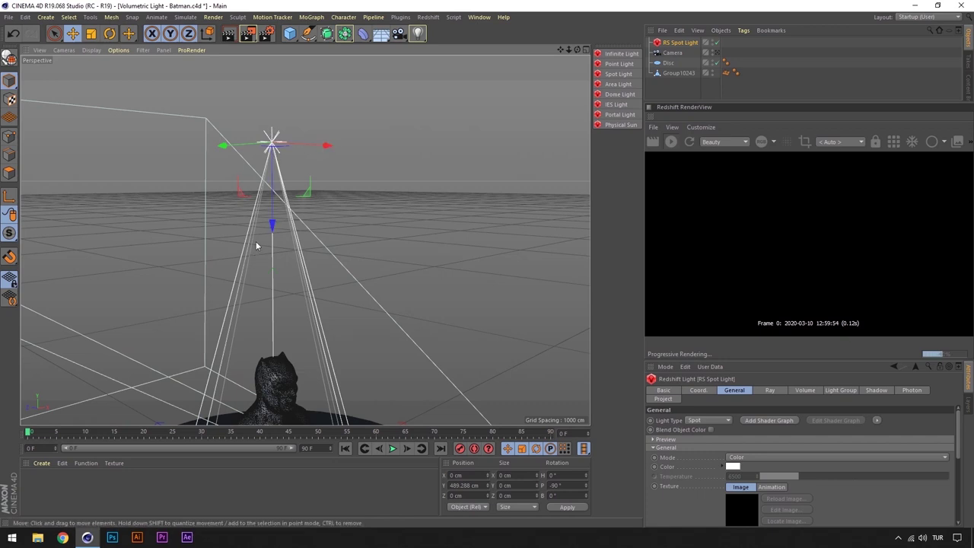
{"action": "left_click", "coordinate": [716, 53]}
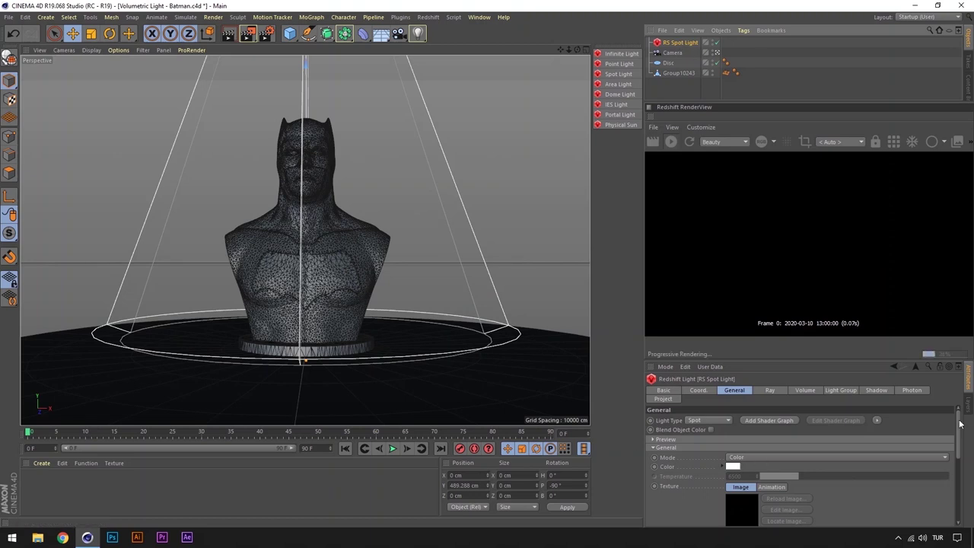
Step: Set the spot light's intensity multiplier to 250000, testing exposure before returning it to 0
{"action": "scroll", "coordinate": [706, 478], "scroll_direction": "down", "scroll_amount": 3}
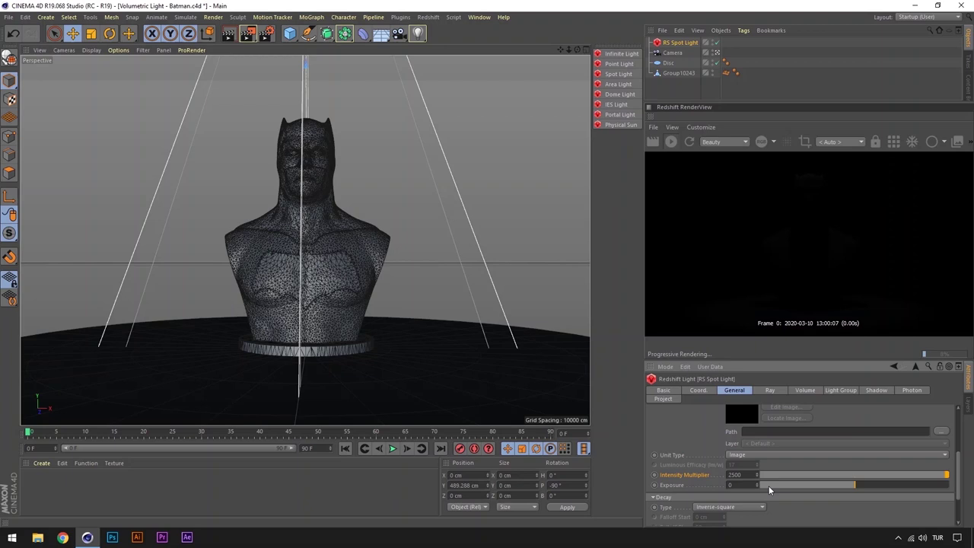
{"action": "type", "text": "0"}
{"action": "key", "text": "Return"}
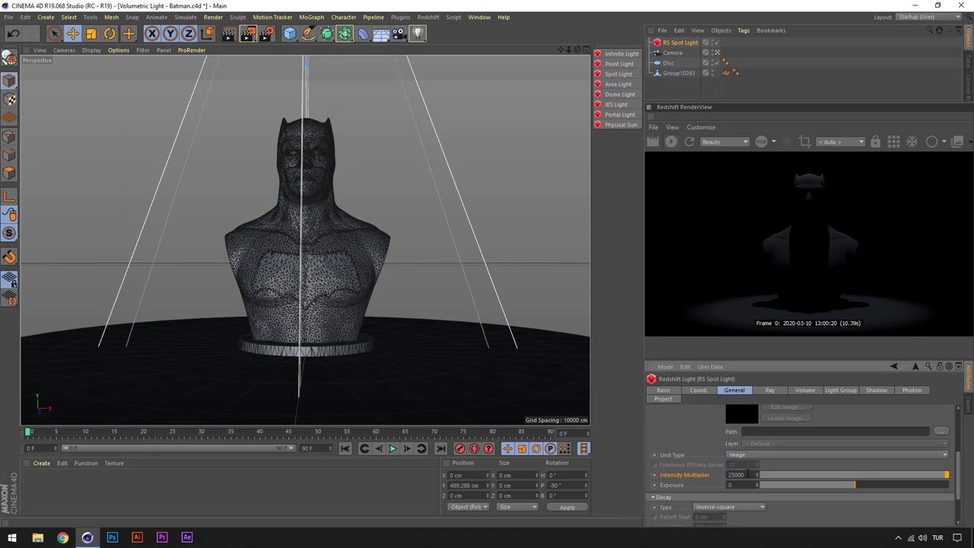
{"action": "scroll", "coordinate": [749, 473], "scroll_direction": "down", "scroll_amount": 1}
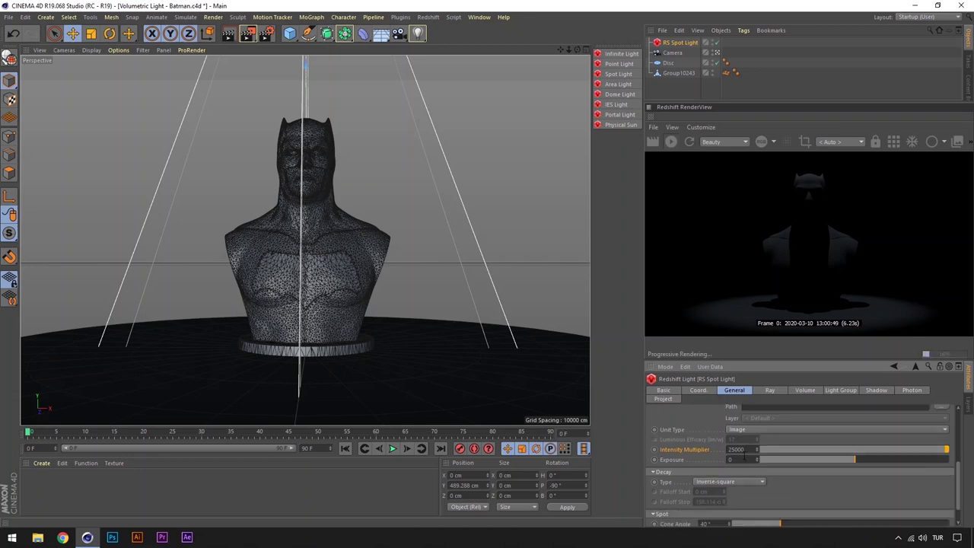
{"action": "mouse_move", "coordinate": [868, 463]}
{"action": "left_mouse_down"}
{"action": "mouse_move", "coordinate": [889, 461]}
{"action": "mouse_move", "coordinate": [871, 461]}
{"action": "left_mouse_up"}
Step: Experiment with a wider cone and softer fall-off, then reset them to 40°, 5° and 0
{"action": "scroll", "coordinate": [959, 486], "scroll_direction": "down", "scroll_amount": 1}
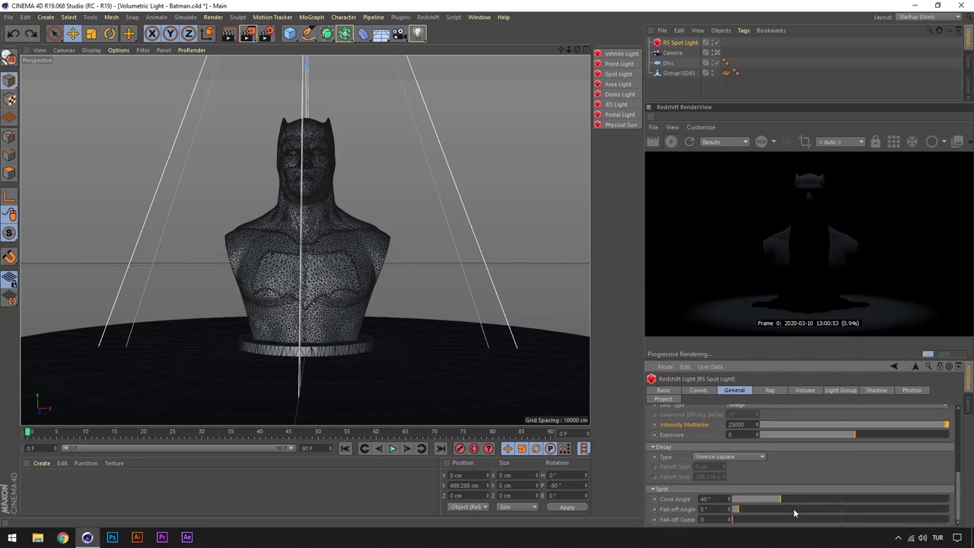
{"action": "mouse_move", "coordinate": [753, 501]}
{"action": "left_mouse_down"}
{"action": "mouse_move", "coordinate": [818, 507]}
{"action": "mouse_move", "coordinate": [785, 502]}
{"action": "left_mouse_up"}
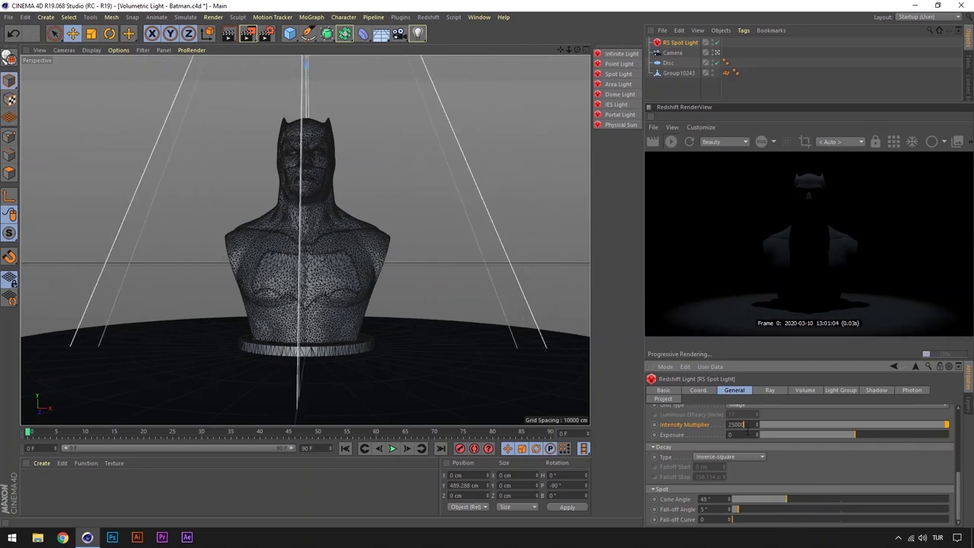
{"action": "mouse_move", "coordinate": [757, 501]}
{"action": "left_mouse_down"}
{"action": "mouse_move", "coordinate": [817, 507]}
{"action": "mouse_move", "coordinate": [743, 517]}
{"action": "left_mouse_up"}
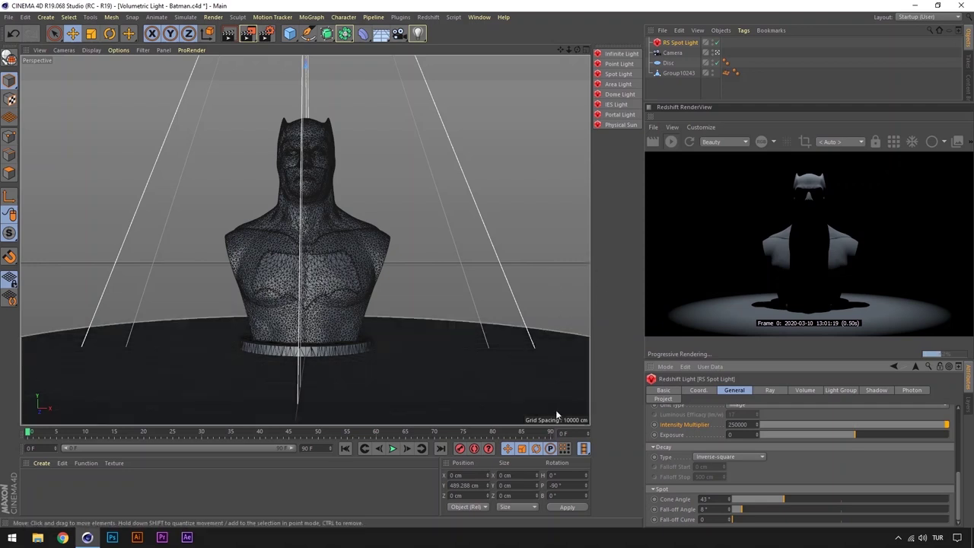
{"action": "mouse_move", "coordinate": [746, 521]}
{"action": "left_mouse_down"}
{"action": "mouse_move", "coordinate": [822, 522]}
{"action": "mouse_move", "coordinate": [754, 509]}
{"action": "mouse_move", "coordinate": [744, 510]}
{"action": "mouse_move", "coordinate": [828, 523]}
{"action": "left_mouse_up"}
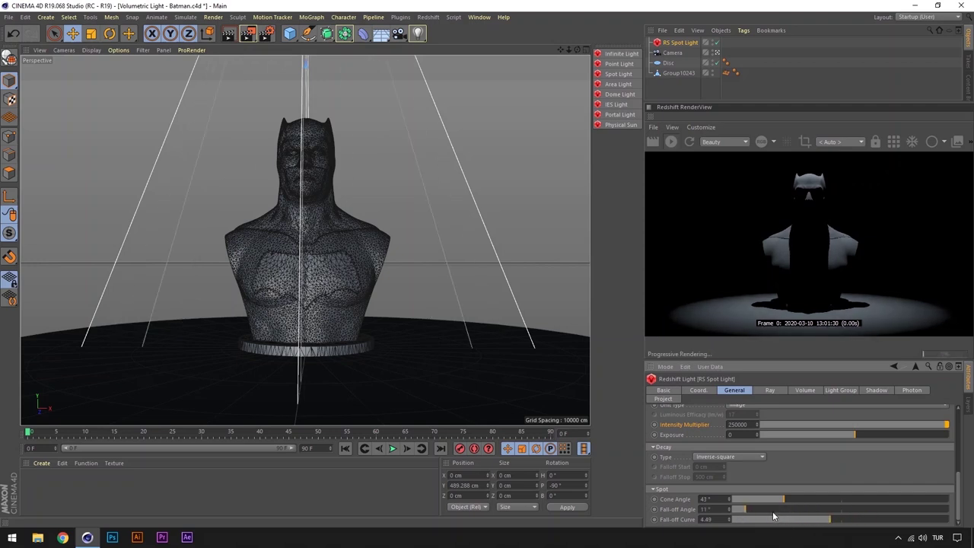
{"action": "left_click_drag", "start_coordinate": [681, 526], "coordinate": [680, 496]}
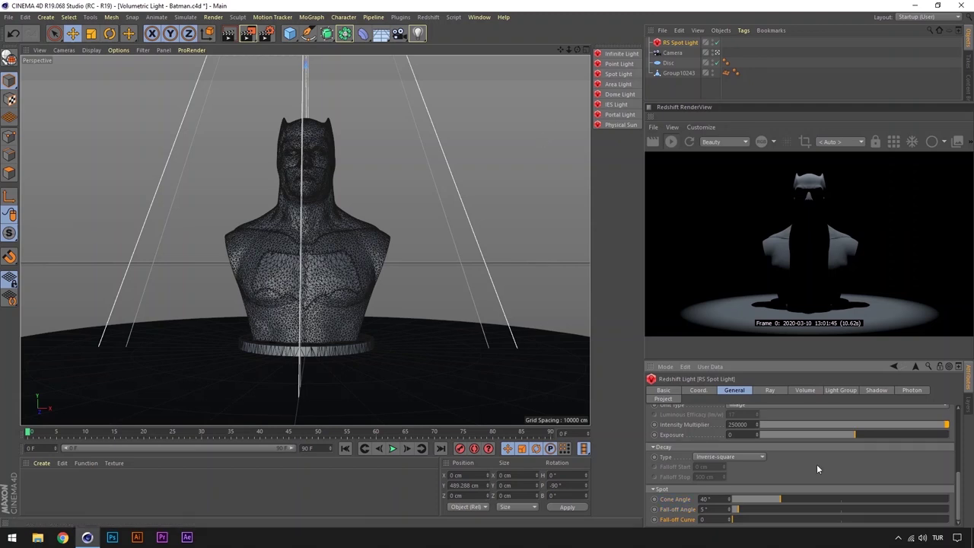
Step: Add a Redshift Environment object from the Redshift objects menu
{"action": "left_click", "coordinate": [428, 16]}
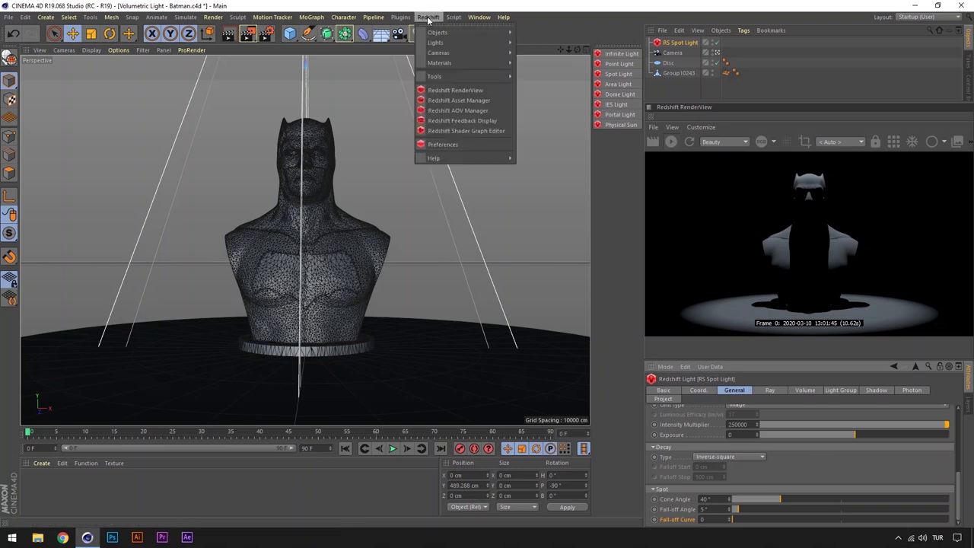
{"action": "mouse_move", "coordinate": [438, 32]}
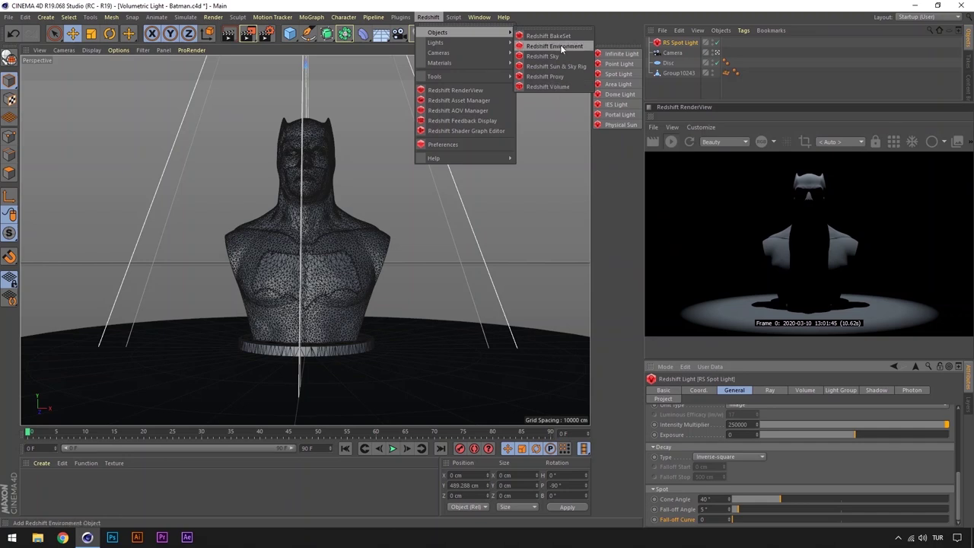
{"action": "left_click", "coordinate": [562, 49]}
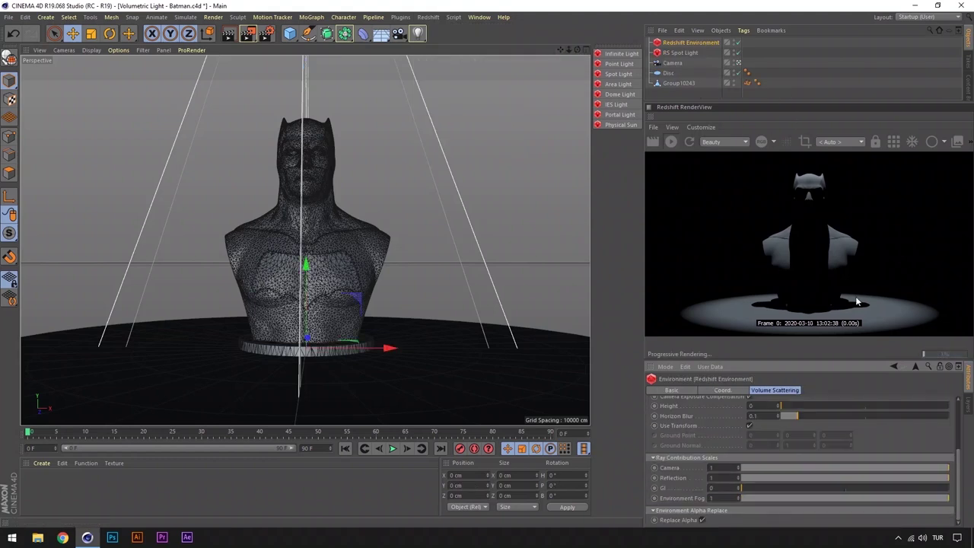
Step: Set the RS Spot Light's volume Contribution Scale to 0.01
{"action": "left_click", "coordinate": [685, 53]}
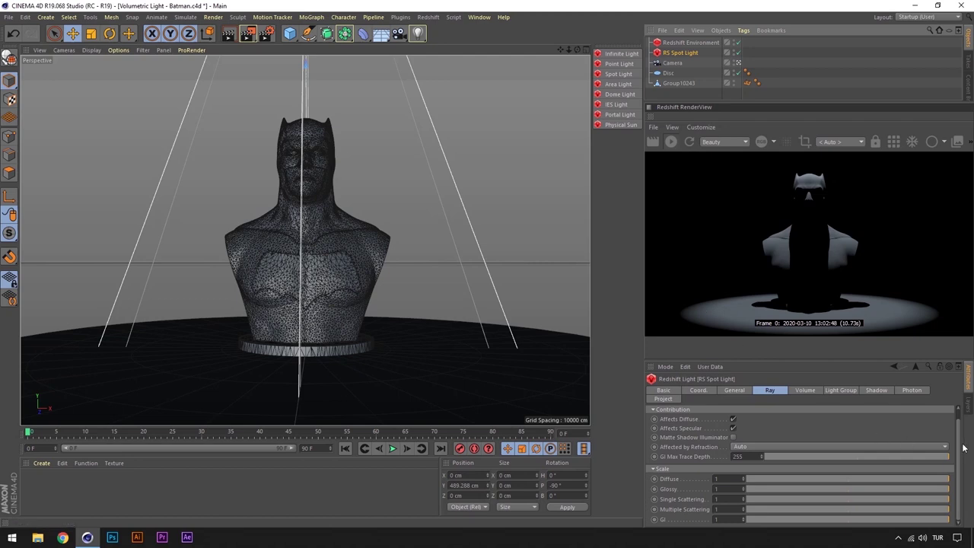
{"action": "left_click", "coordinate": [735, 392]}
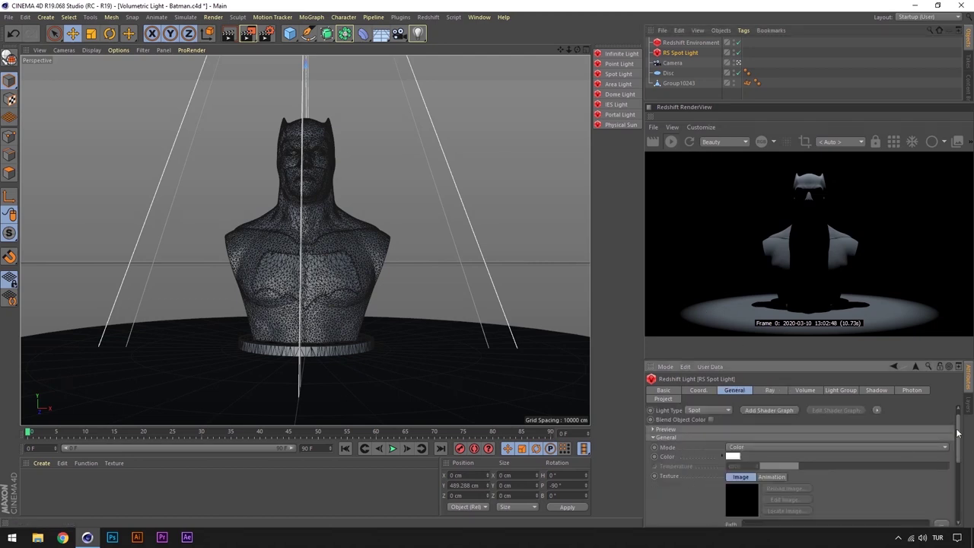
{"action": "left_click_drag", "start_coordinate": [957, 432], "coordinate": [957, 415]}
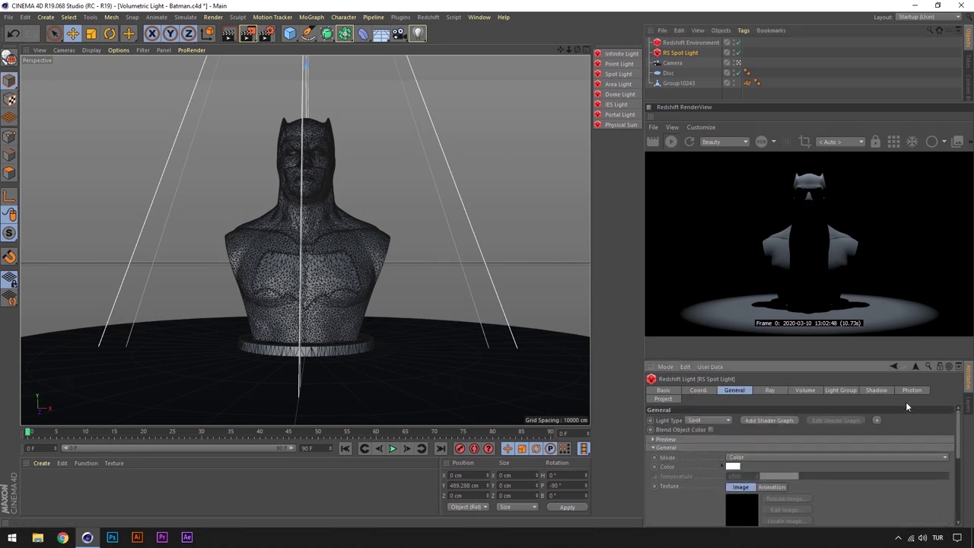
{"action": "left_click", "coordinate": [805, 392]}
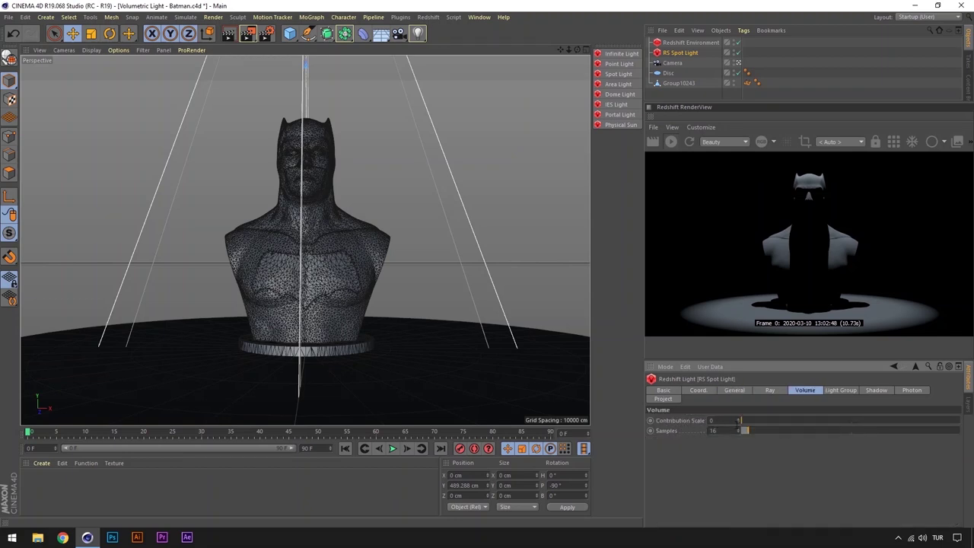
{"action": "left_click", "coordinate": [738, 417]}
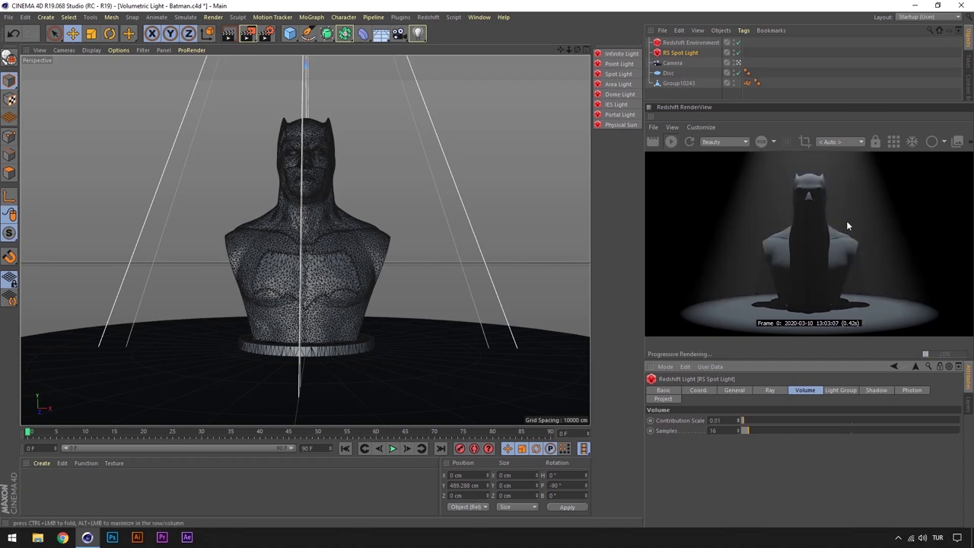
Step: Try stronger environment scattering and a red tint, undoing both to keep 0.1 and white
{"action": "left_click", "coordinate": [685, 45]}
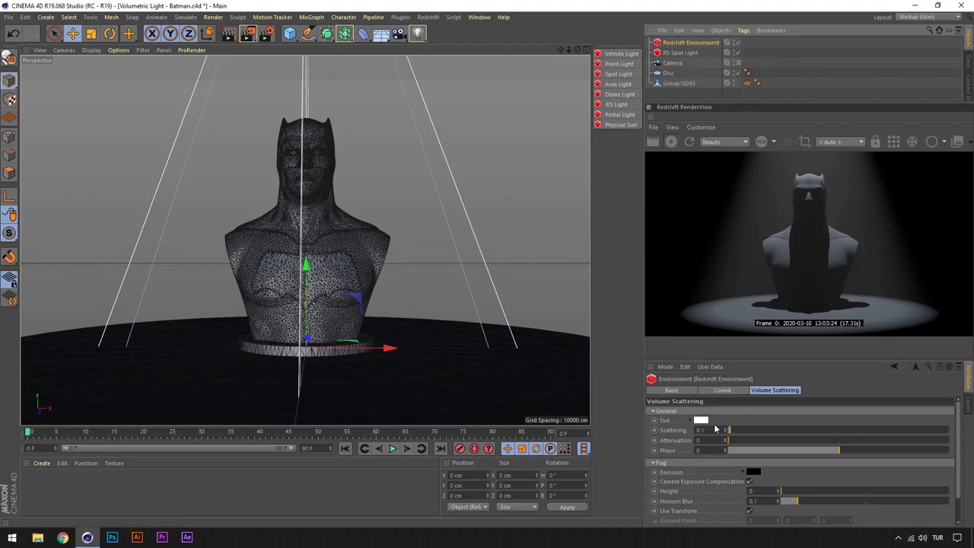
{"action": "left_click_drag", "start_coordinate": [715, 430], "coordinate": [756, 436]}
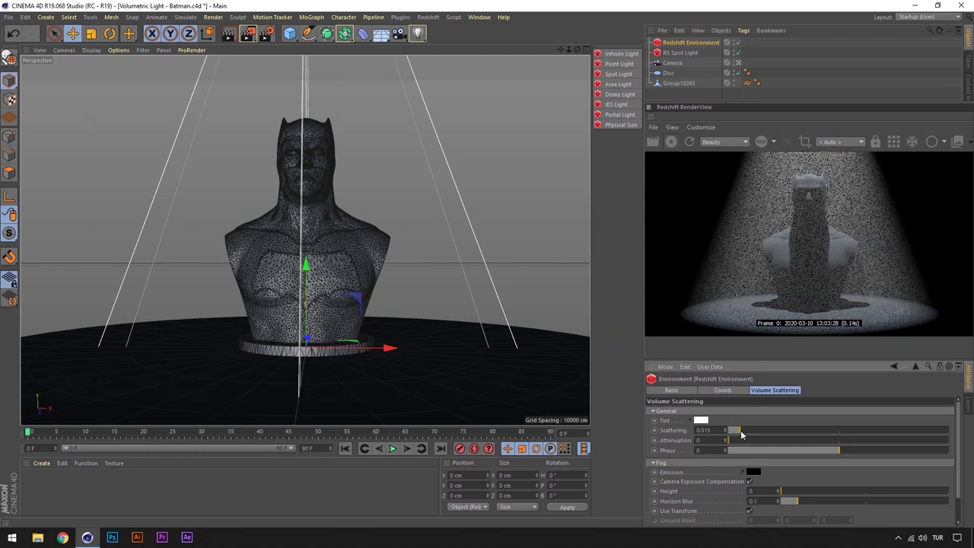
{"action": "key", "text": "ctrl+z"}
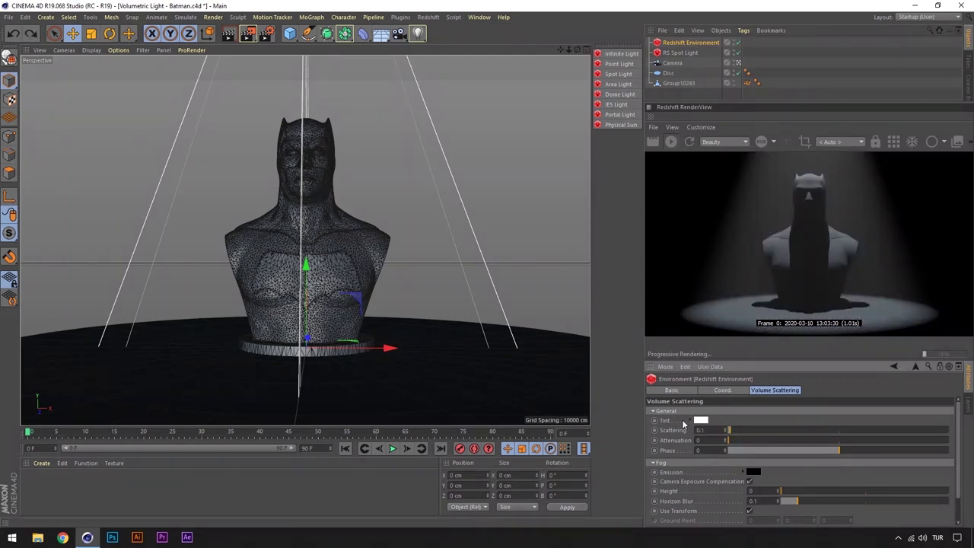
{"action": "mouse_move", "coordinate": [700, 420]}
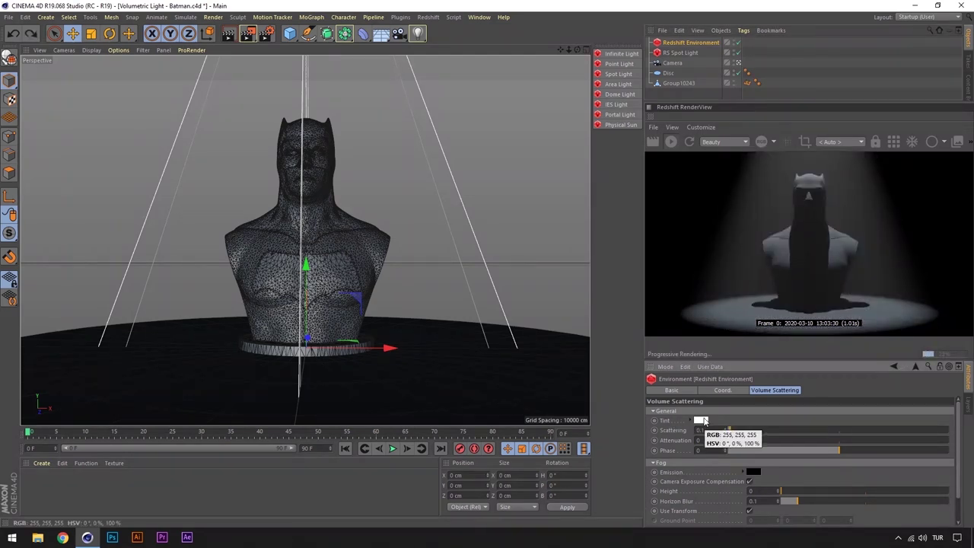
{"action": "left_click", "coordinate": [700, 420]}
{"action": "left_click", "coordinate": [664, 411]}
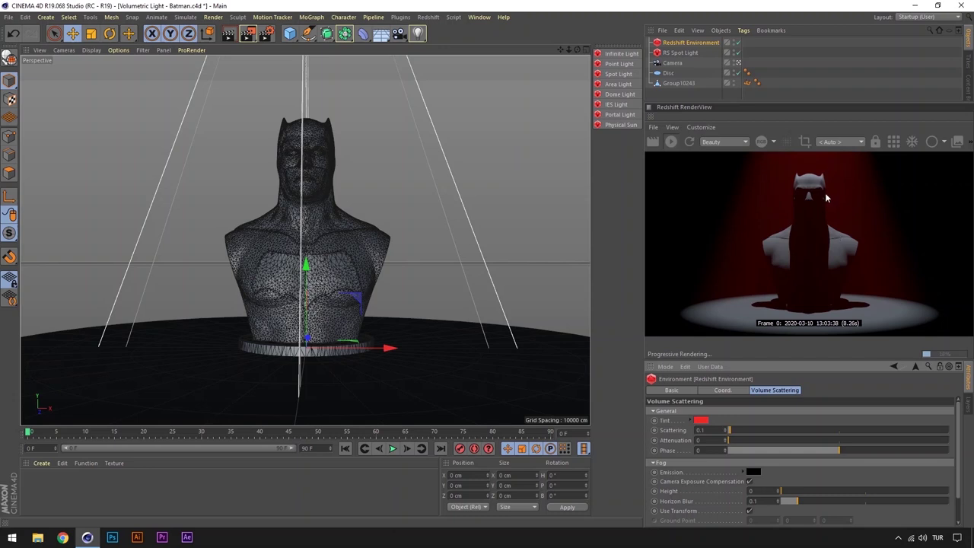
{"action": "key", "text": "ctrl+z"}
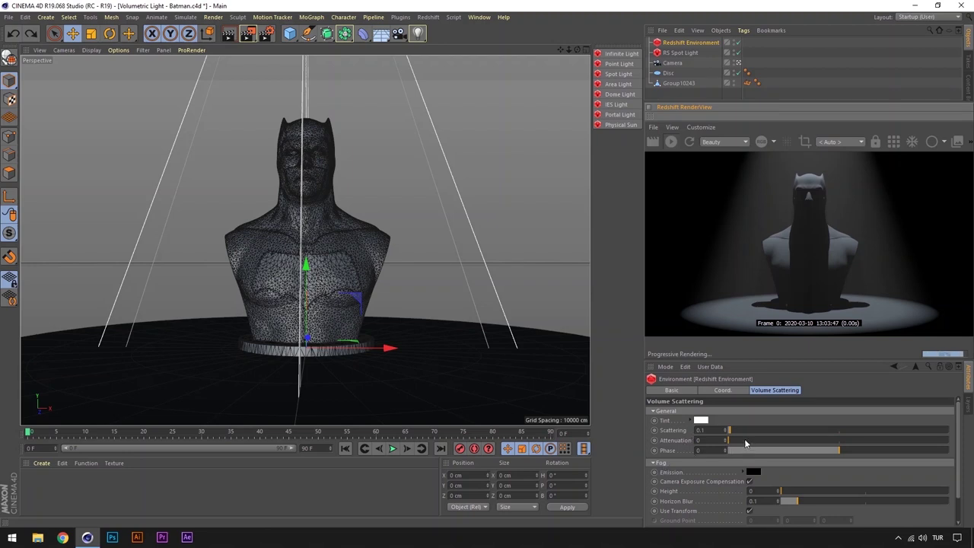
Step: Make the fog emission white while tuning the fog attenuation
{"action": "left_click_drag", "start_coordinate": [727, 443], "coordinate": [736, 446]}
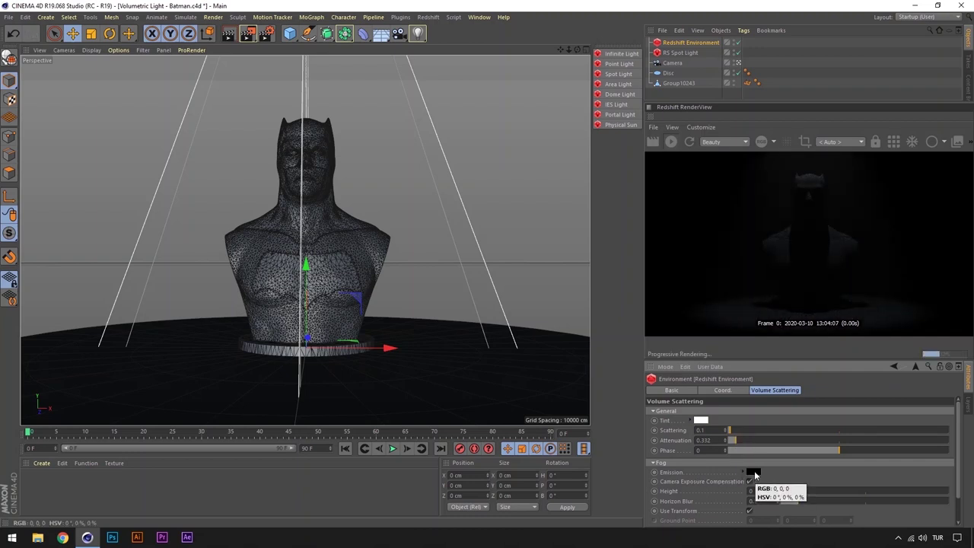
{"action": "left_click", "coordinate": [754, 471]}
{"action": "left_click_drag", "start_coordinate": [783, 498], "coordinate": [795, 501]}
{"action": "left_click", "coordinate": [746, 509]}
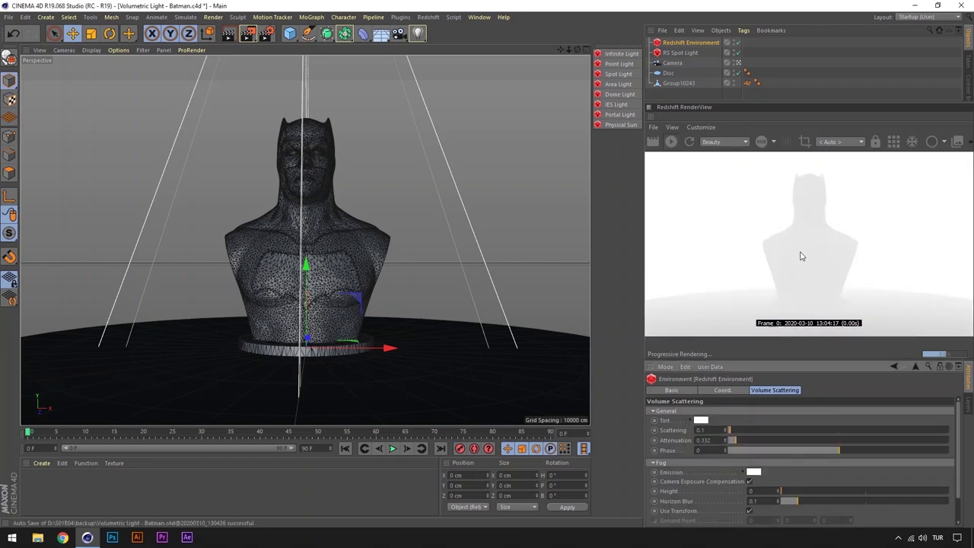
{"action": "left_click_drag", "start_coordinate": [741, 440], "coordinate": [733, 440]}
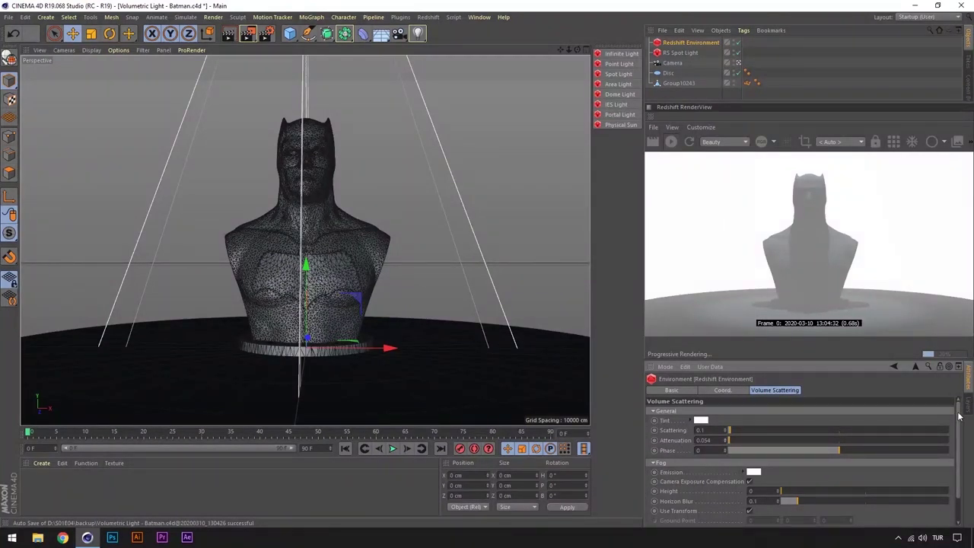
Step: Raise the fog height and attenuation, settling near height 34 and attenuation 0.538
{"action": "scroll", "coordinate": [959, 416], "scroll_direction": "down", "scroll_amount": 1}
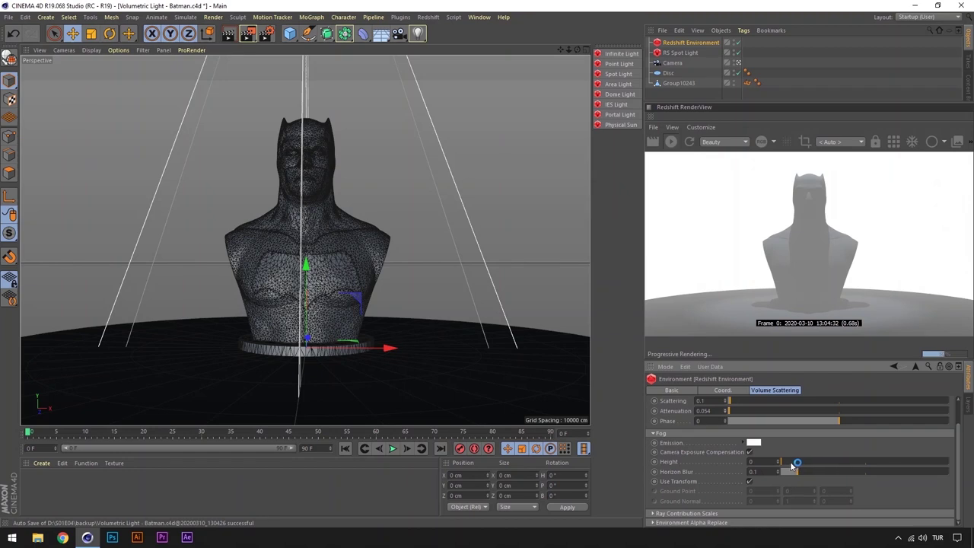
{"action": "left_click_drag", "start_coordinate": [791, 467], "coordinate": [811, 462]}
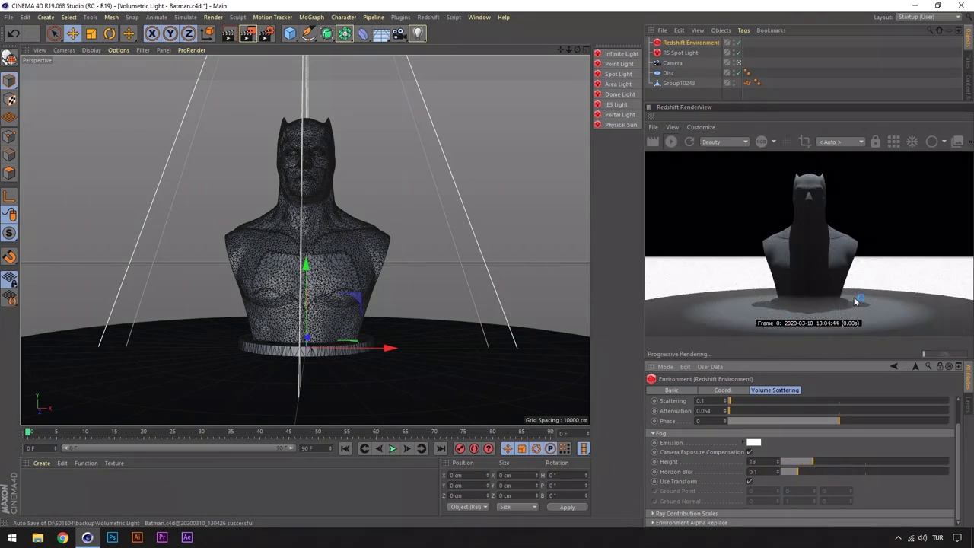
{"action": "left_click_drag", "start_coordinate": [728, 411], "coordinate": [741, 412]}
{"action": "mouse_move", "coordinate": [812, 461]}
{"action": "left_mouse_down"}
{"action": "mouse_move", "coordinate": [842, 467]}
{"action": "mouse_move", "coordinate": [830, 462]}
{"action": "left_mouse_up"}
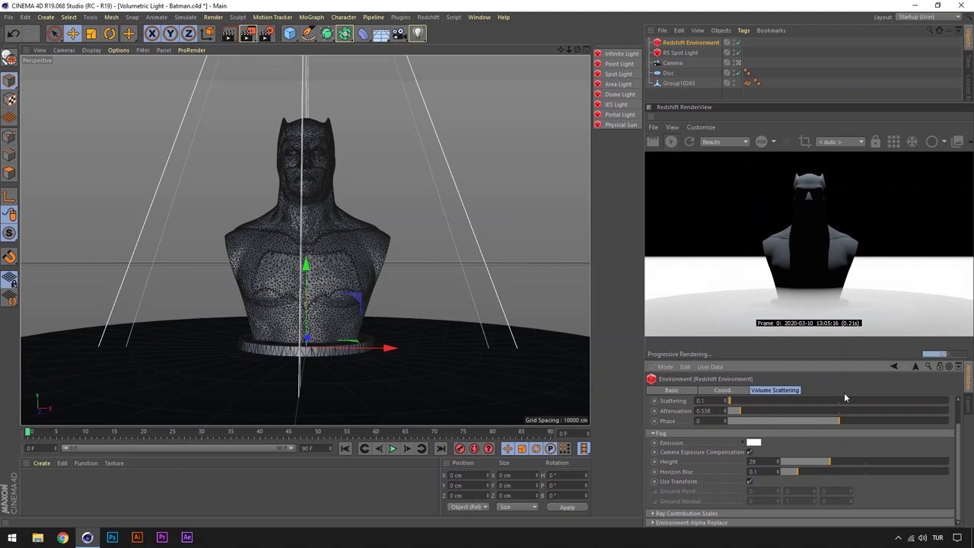
Step: Test stronger horizon blur values, then reset horizon blur to its default 0.1
{"action": "left_click_drag", "start_coordinate": [797, 472], "coordinate": [804, 472]}
{"action": "mouse_move", "coordinate": [304, 213]}
{"action": "left_mouse_down", "text": "alt"}
{"action": "mouse_move", "coordinate": [204, 230]}
{"action": "mouse_move", "coordinate": [626, 142]}
{"action": "left_mouse_up", "text": "alt"}
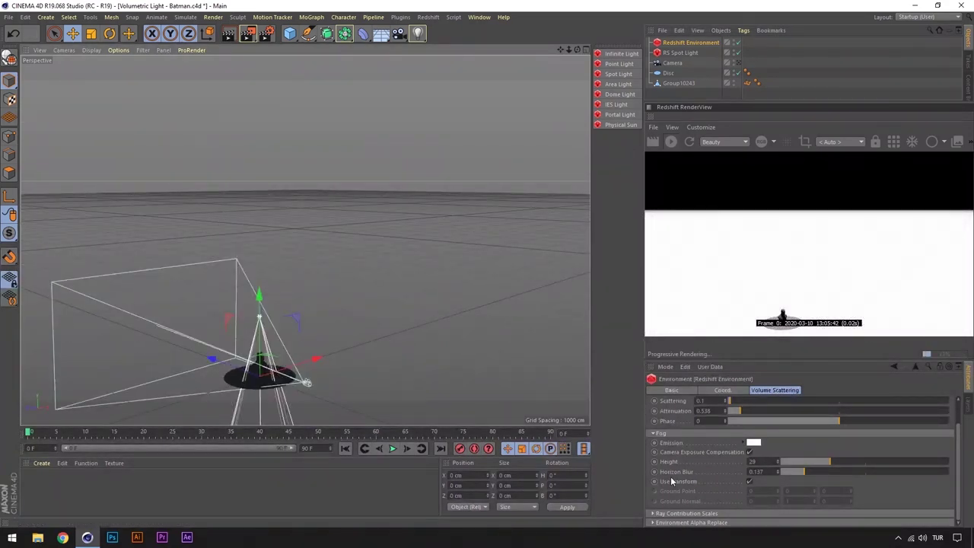
{"action": "left_click_drag", "start_coordinate": [872, 472], "coordinate": [950, 471]}
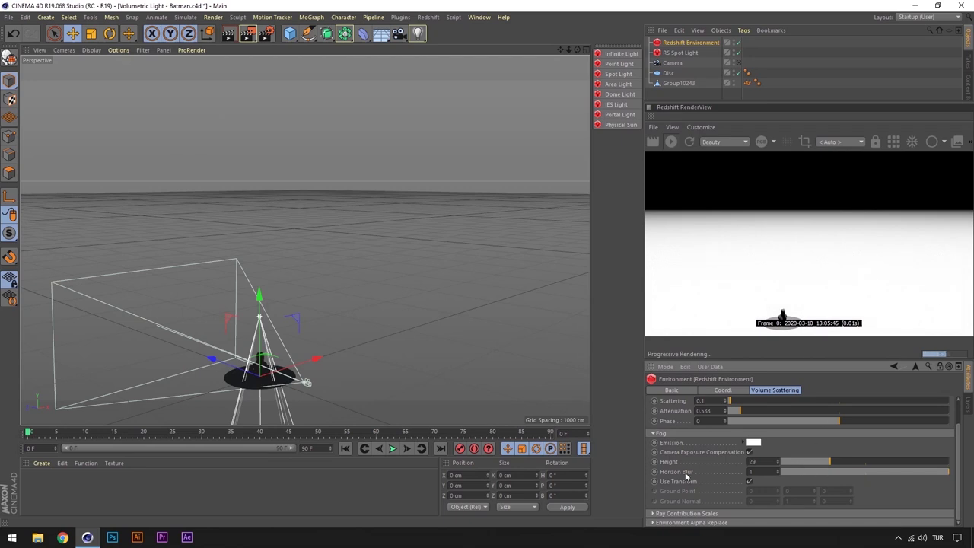
{"action": "right_click", "coordinate": [676, 462]}
{"action": "left_click", "coordinate": [704, 412]}
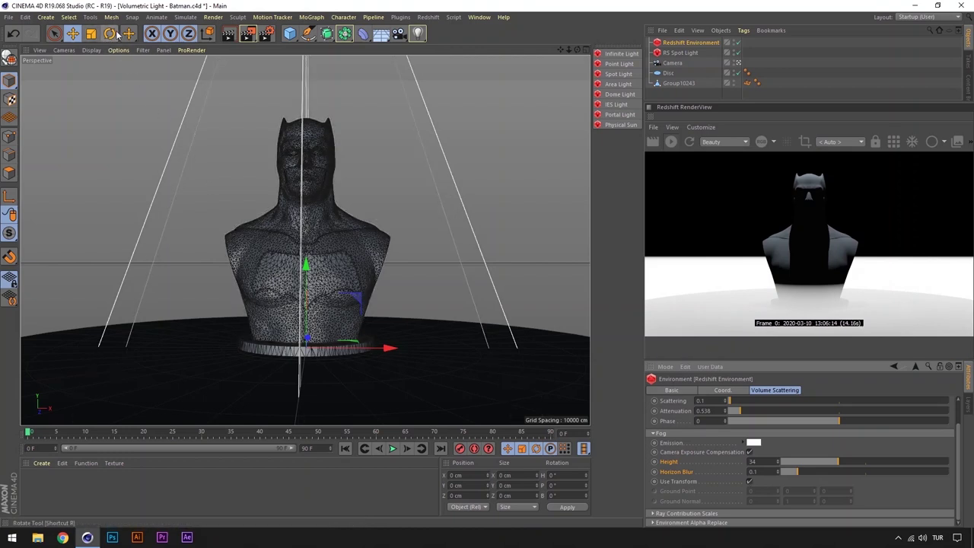
Step: Rotate the environment about 33° and move it up, toggling Use Transform on and off
{"action": "key", "text": "r"}
{"action": "left_click_drag", "start_coordinate": [337, 312], "coordinate": [349, 344]}
{"action": "left_click", "coordinate": [699, 44]}
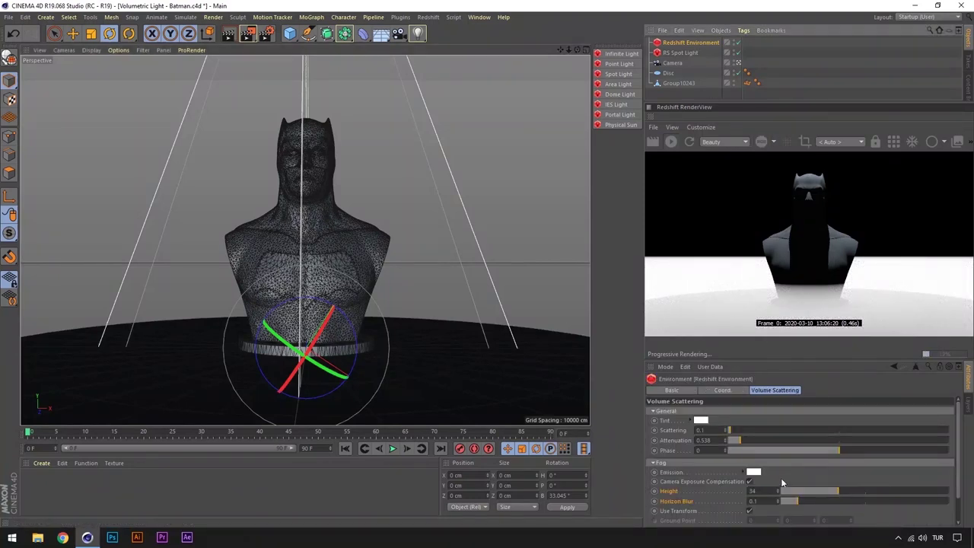
{"action": "scroll", "coordinate": [731, 481], "scroll_direction": "down", "scroll_amount": 2}
{"action": "left_click", "coordinate": [749, 483]}
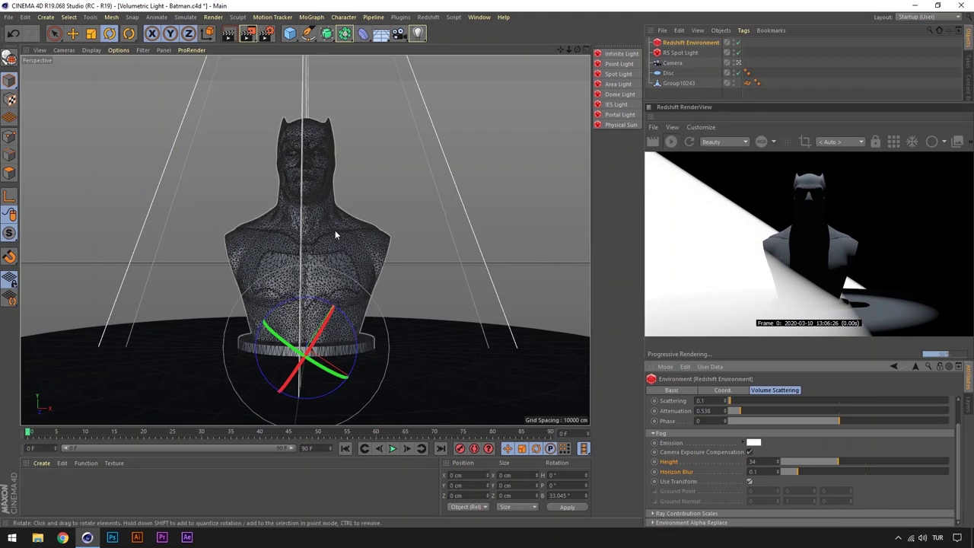
{"action": "key", "text": "e"}
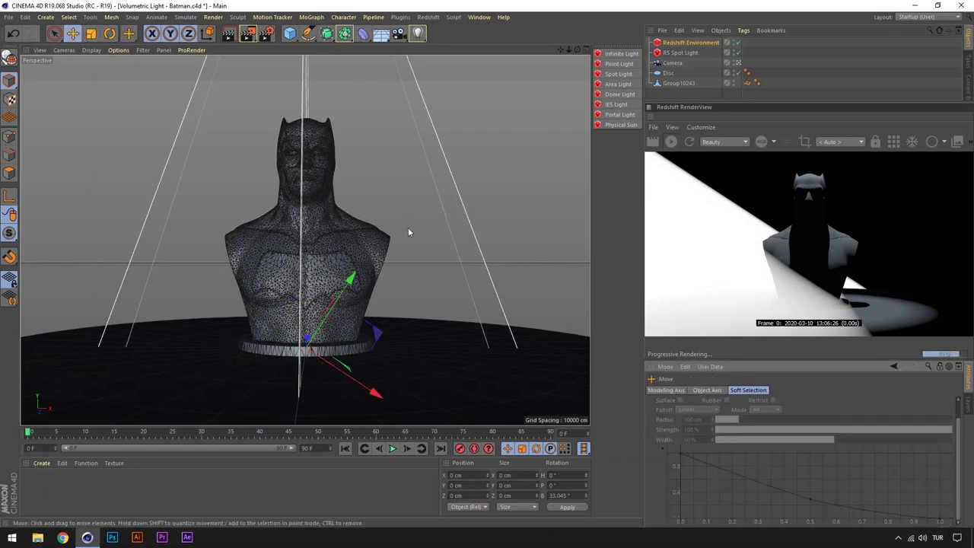
{"action": "left_click_drag", "start_coordinate": [350, 281], "coordinate": [393, 234]}
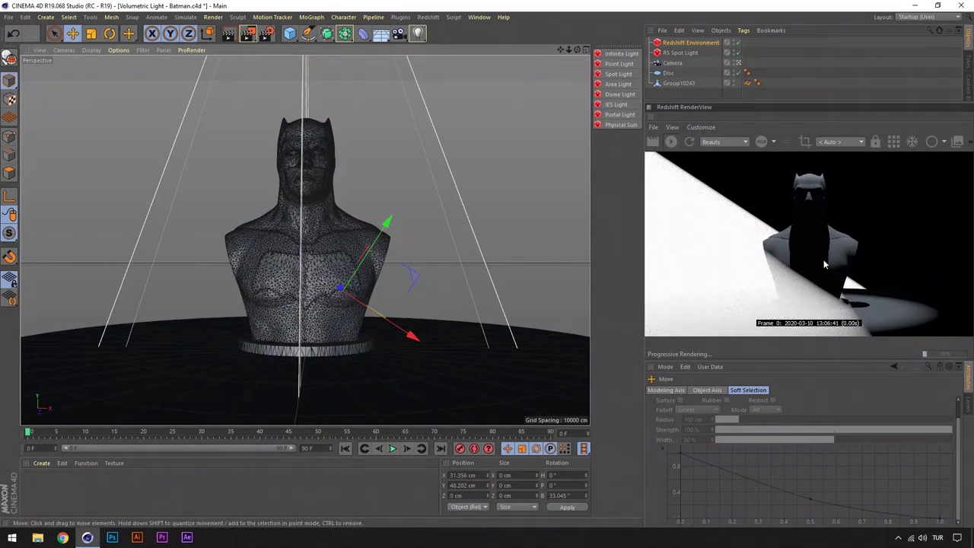
{"action": "left_click", "coordinate": [734, 43]}
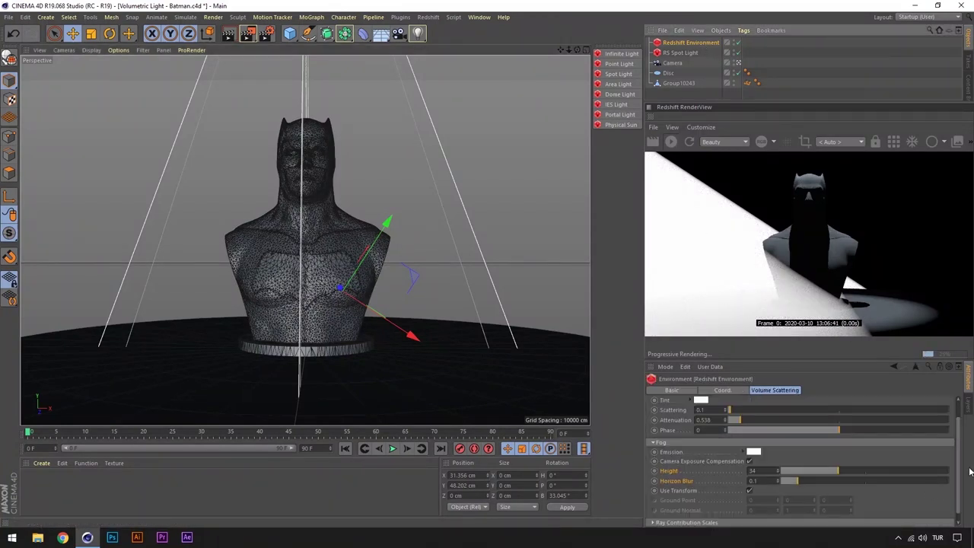
{"action": "left_click", "coordinate": [749, 490]}
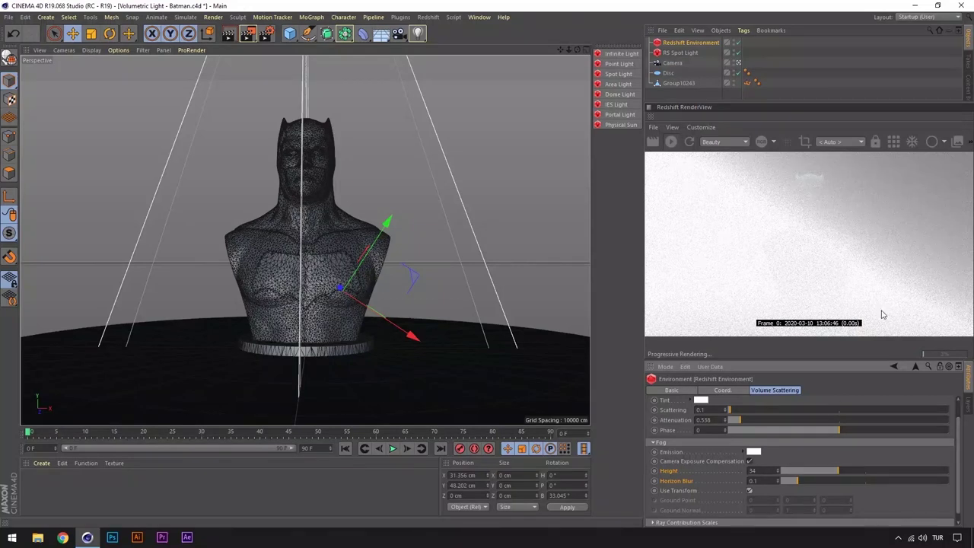
Step: Reset the fog height and attenuation to their default 0
{"action": "scroll", "coordinate": [658, 452], "scroll_direction": "up", "scroll_amount": 2}
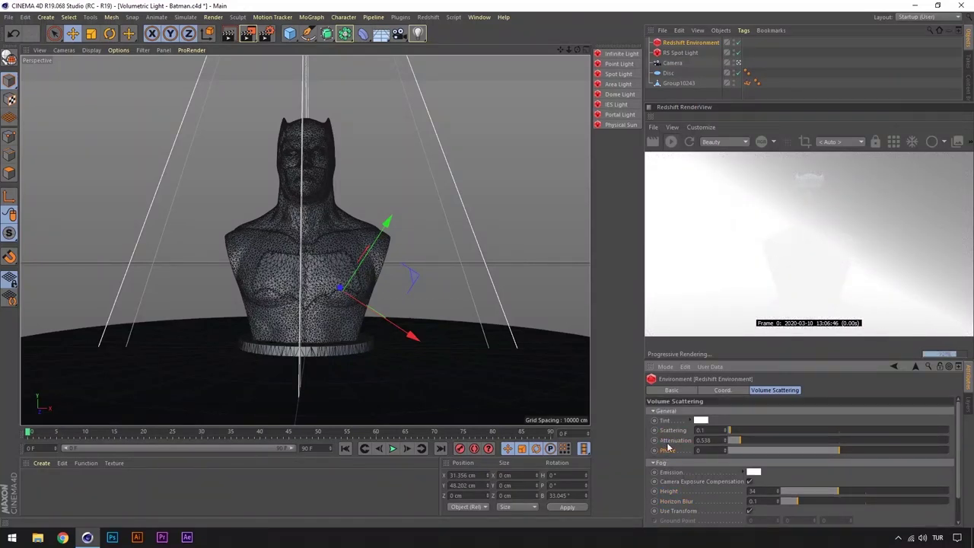
{"action": "right_click", "coordinate": [672, 491]}
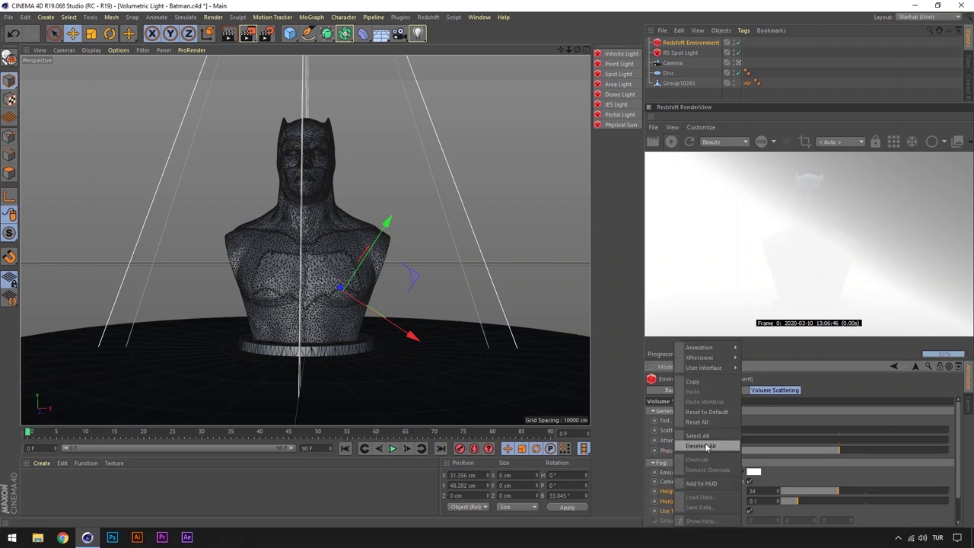
{"action": "left_click", "coordinate": [683, 449]}
{"action": "right_click", "coordinate": [679, 441]}
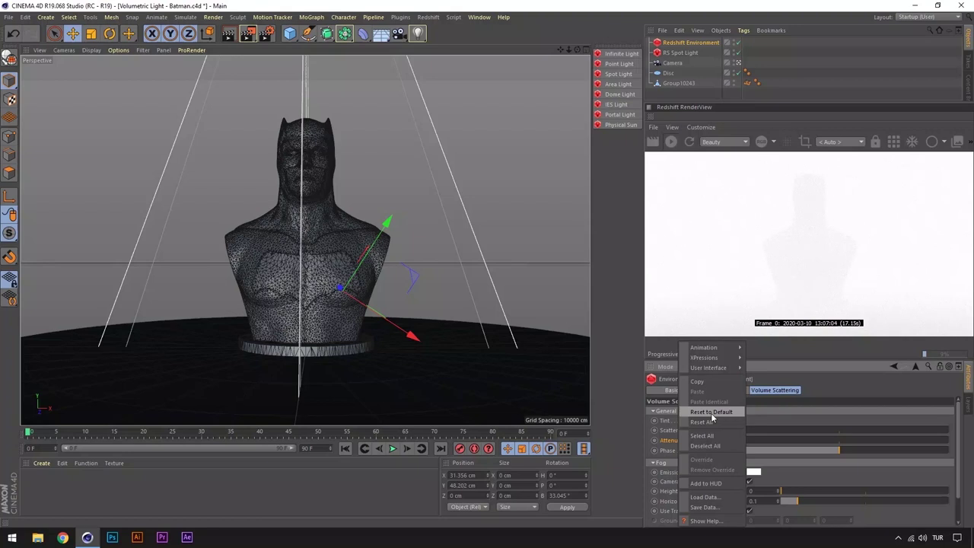
{"action": "left_click", "coordinate": [714, 419]}
{"action": "scroll", "coordinate": [954, 473], "scroll_direction": "down", "scroll_amount": 1}
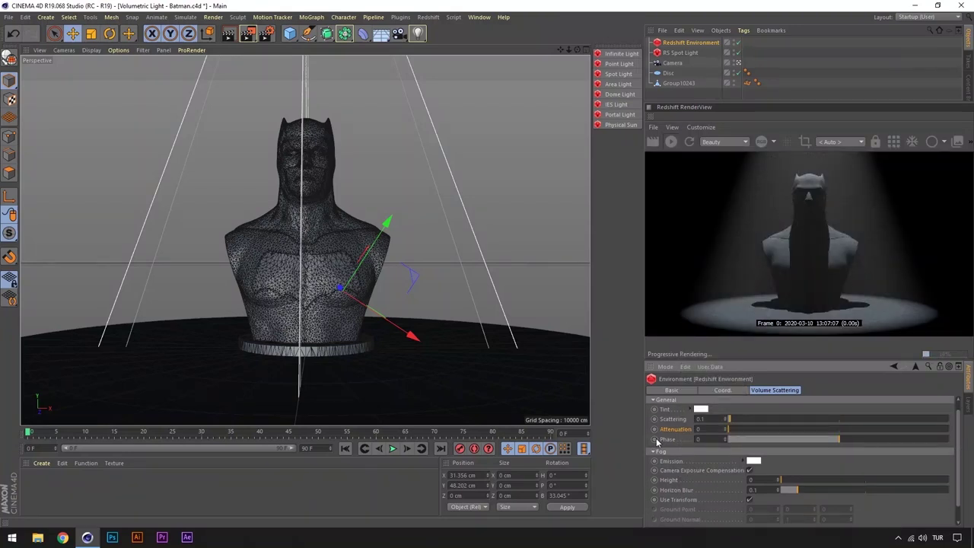
Step: Create a new RS Material and apply it to the bust group Group10243
{"action": "left_click", "coordinate": [41, 462]}
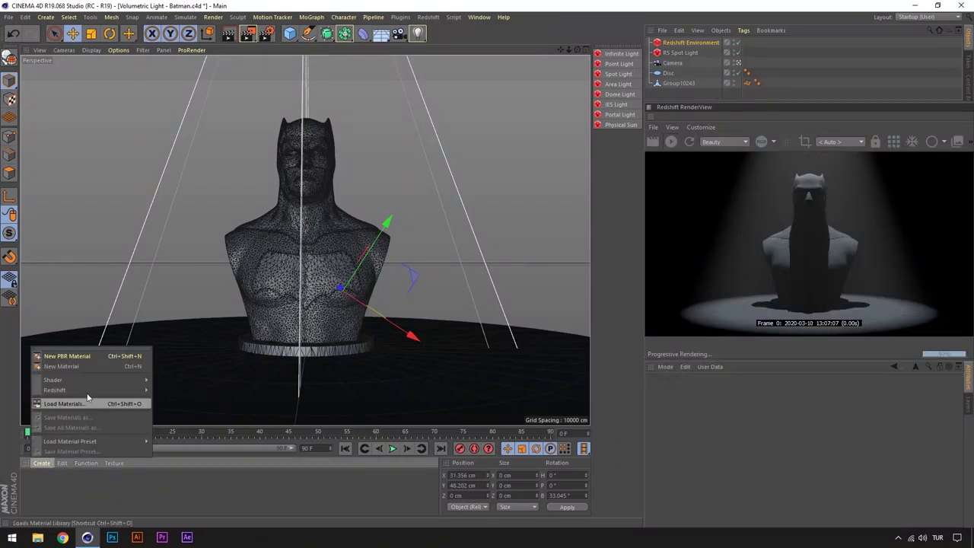
{"action": "left_click", "coordinate": [175, 389]}
{"action": "left_click_drag", "start_coordinate": [28, 476], "coordinate": [250, 392]}
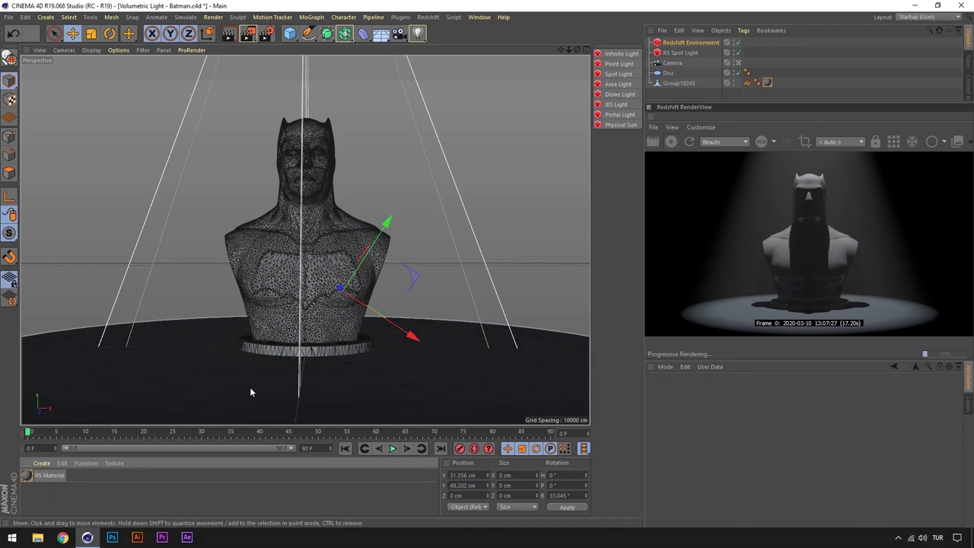
Step: Move the RS Spot Light toward the back of the disc, behind the bust
{"action": "left_click", "coordinate": [679, 53]}
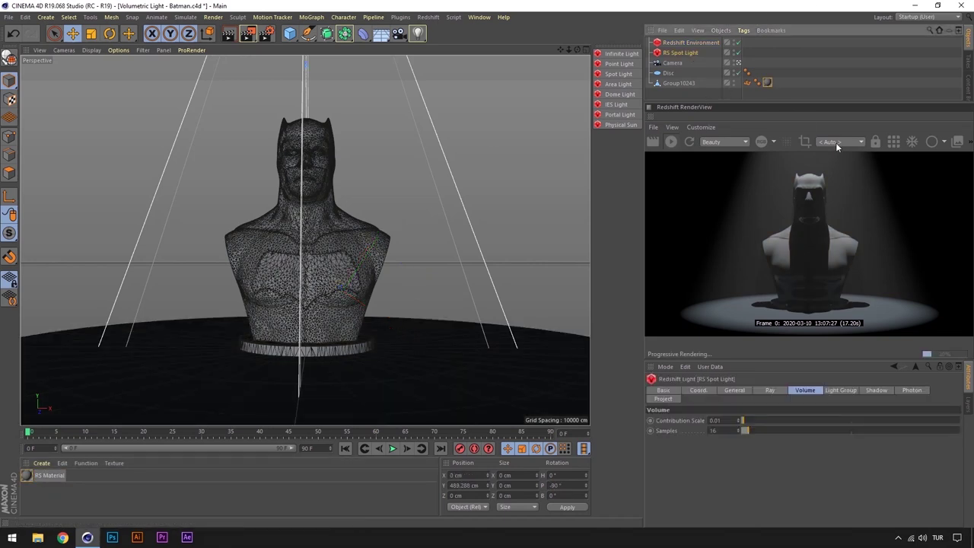
{"action": "left_click", "coordinate": [738, 63]}
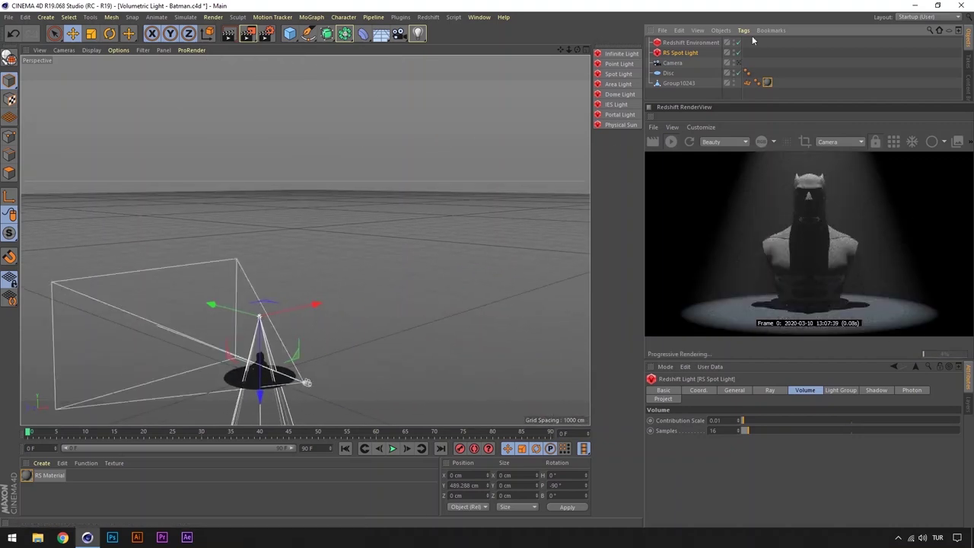
{"action": "key", "text": "h"}
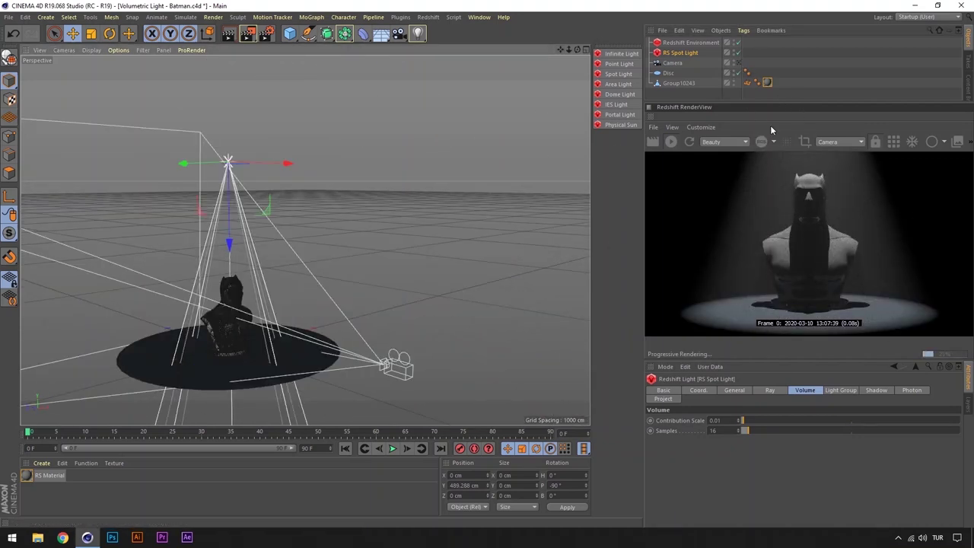
{"action": "key", "text": "r"}
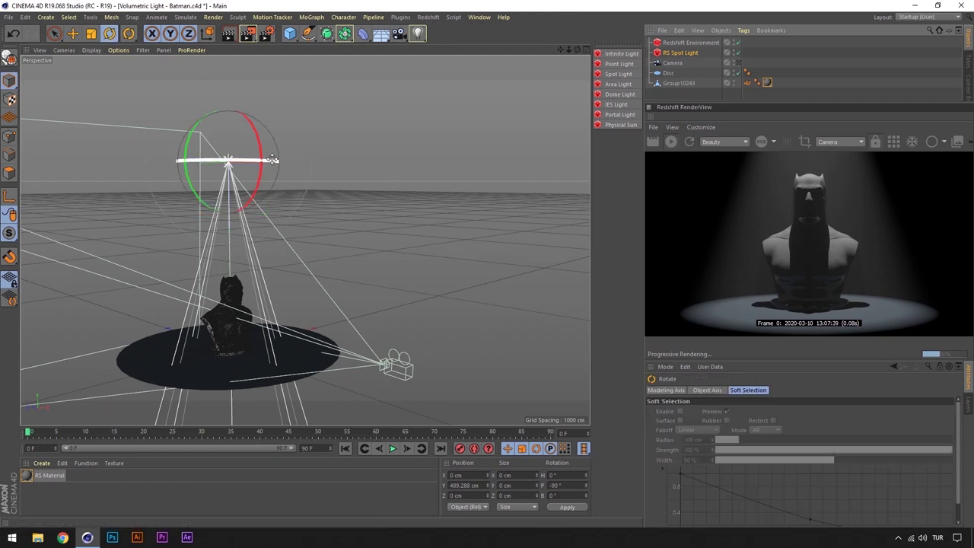
{"action": "key", "text": "e"}
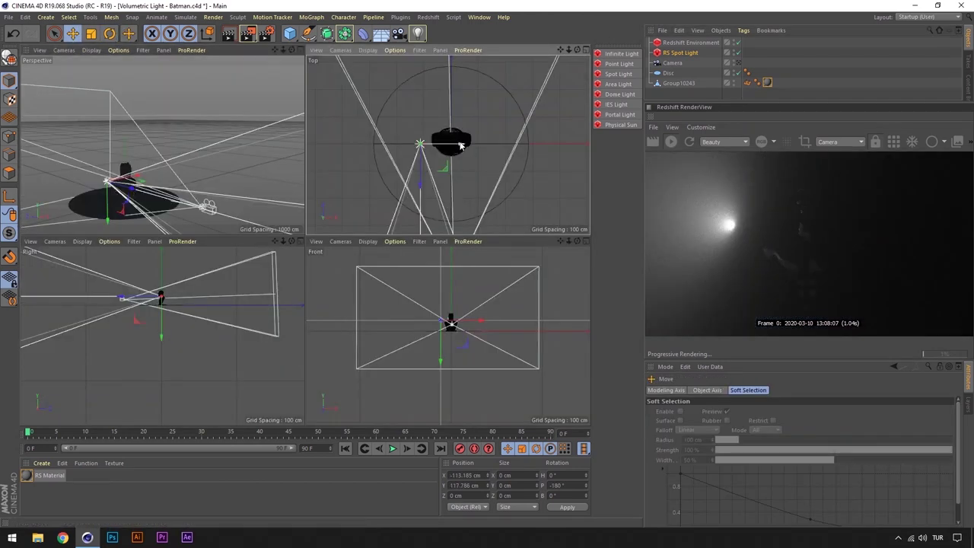
{"action": "mouse_move", "coordinate": [459, 145]}
{"action": "left_mouse_down"}
{"action": "mouse_move", "coordinate": [452, 169]}
{"action": "mouse_move", "coordinate": [452, 114]}
{"action": "left_mouse_up"}
Step: Return to the scene camera and raise the Redshift Environment fog Phase to 0.76
{"action": "key", "text": "F1"}
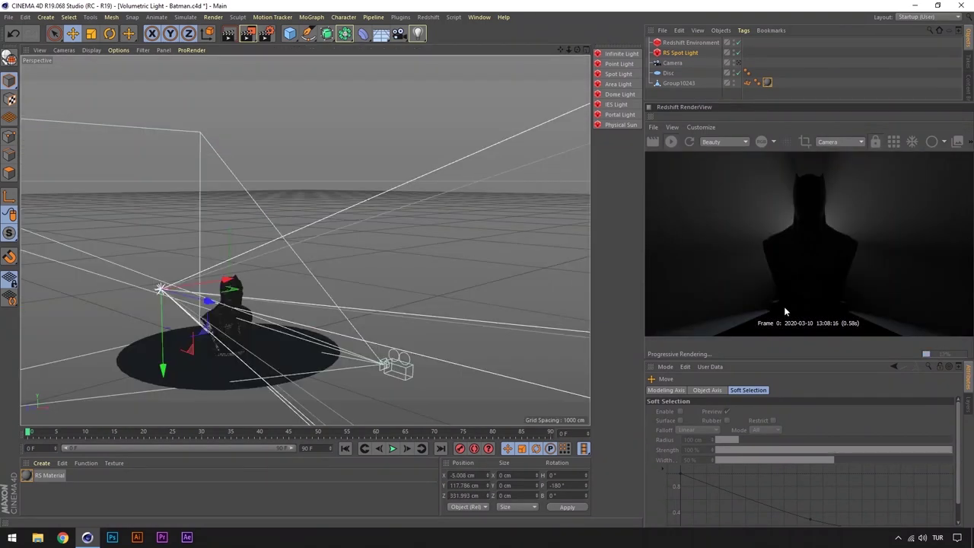
{"action": "left_click", "coordinate": [738, 63]}
{"action": "left_click", "coordinate": [689, 43]}
{"action": "mouse_move", "coordinate": [726, 451]}
{"action": "left_mouse_down"}
{"action": "mouse_move", "coordinate": [952, 450]}
{"action": "mouse_move", "coordinate": [925, 449]}
{"action": "left_mouse_up"}
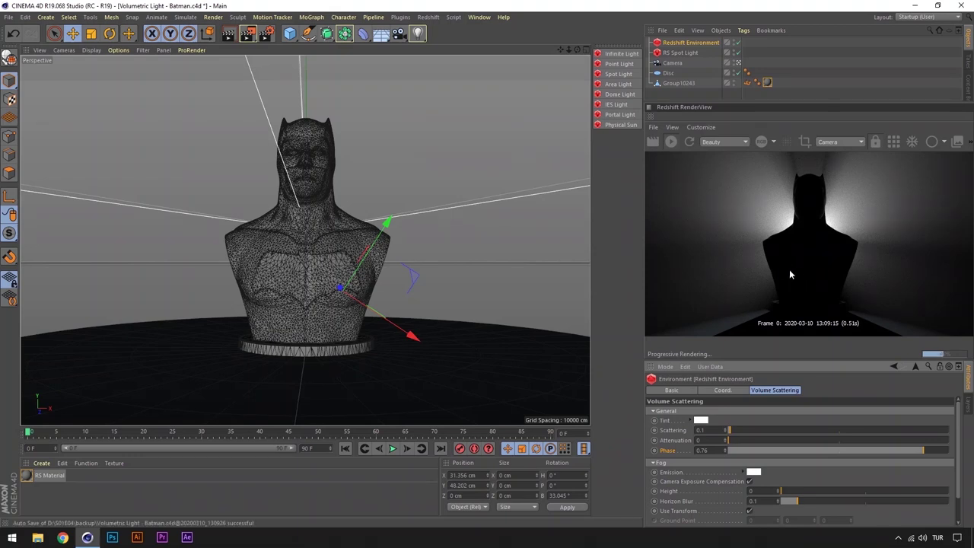
Step: Try a negative volume scattering Phase of about -0.72, then reset Phase to default
{"action": "mouse_move", "coordinate": [849, 449]}
{"action": "left_mouse_down"}
{"action": "mouse_move", "coordinate": [758, 450]}
{"action": "mouse_move", "coordinate": [749, 463]}
{"action": "left_mouse_up"}
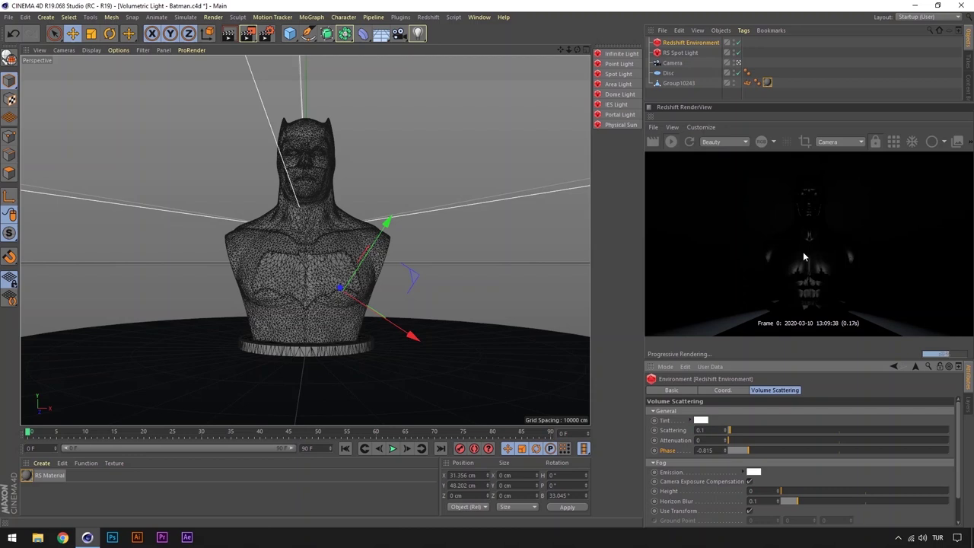
{"action": "left_click_drag", "start_coordinate": [763, 451], "coordinate": [839, 450]}
{"action": "right_click", "coordinate": [668, 455]}
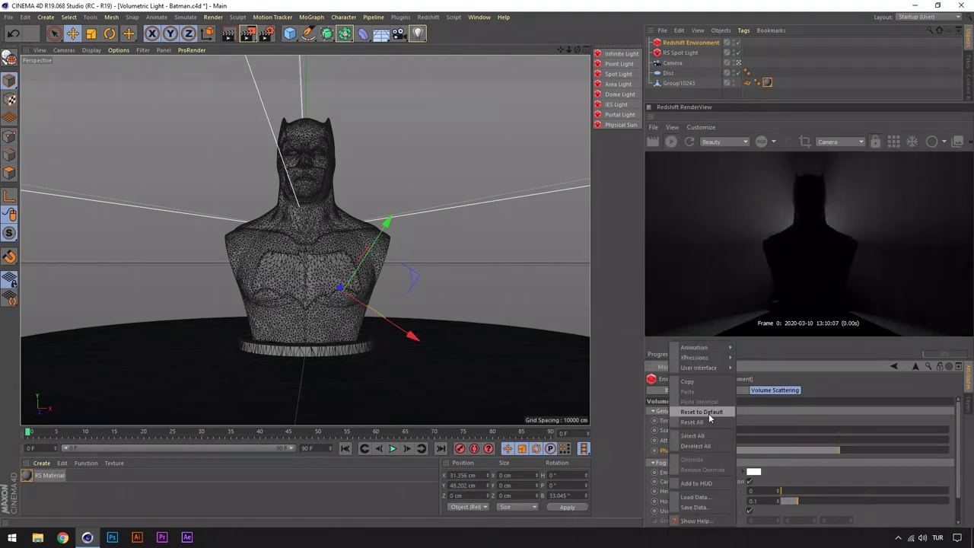
{"action": "left_click", "coordinate": [710, 420]}
{"action": "left_click_drag", "start_coordinate": [960, 417], "coordinate": [961, 435]}
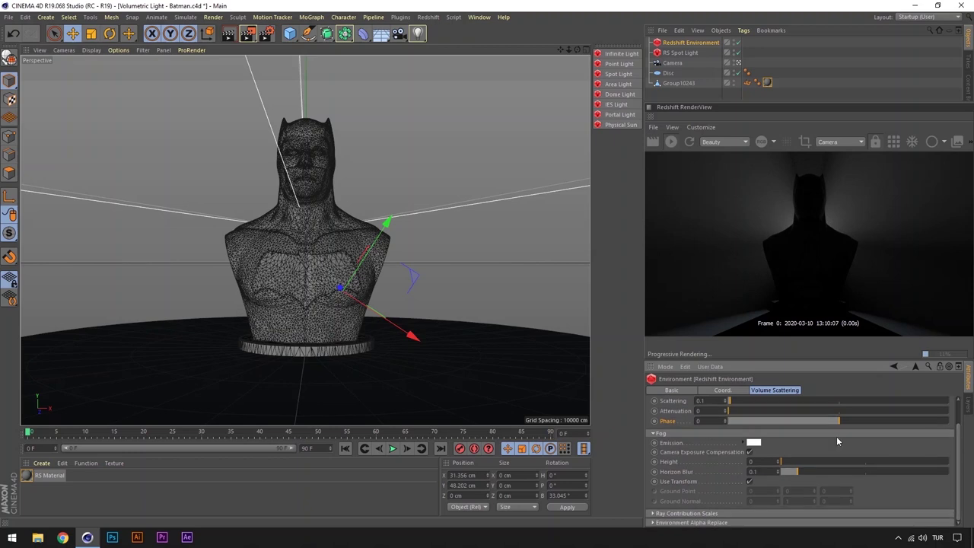
Step: Expand Ray Contribution Scales, adjust Reflection, and lower the Camera contribution to 0.082
{"action": "left_click", "coordinate": [670, 513]}
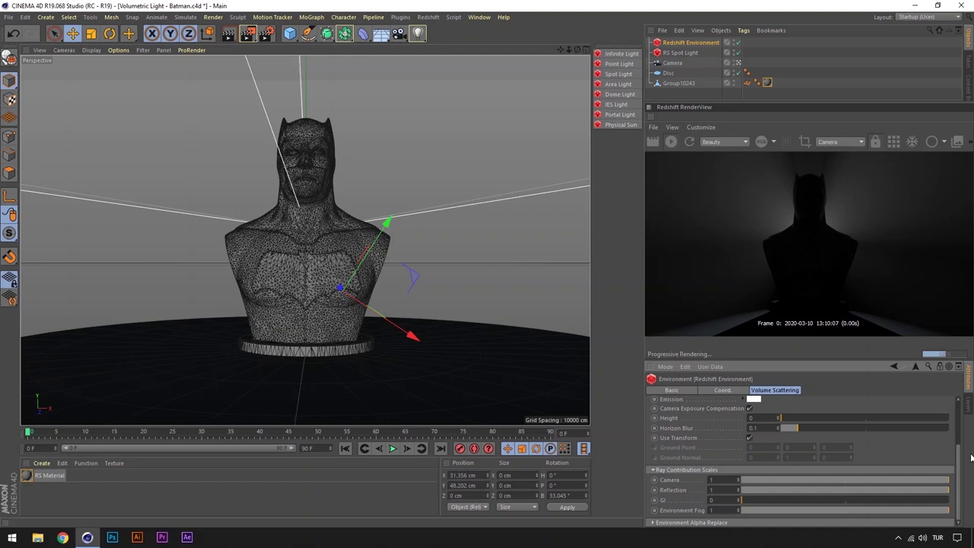
{"action": "scroll", "coordinate": [959, 459], "scroll_direction": "up", "scroll_amount": 3}
{"action": "mouse_move", "coordinate": [808, 429]}
{"action": "left_mouse_down"}
{"action": "mouse_move", "coordinate": [729, 429]}
{"action": "mouse_move", "coordinate": [742, 439]}
{"action": "left_mouse_up"}
{"action": "scroll", "coordinate": [960, 444], "scroll_direction": "down", "scroll_amount": 2}
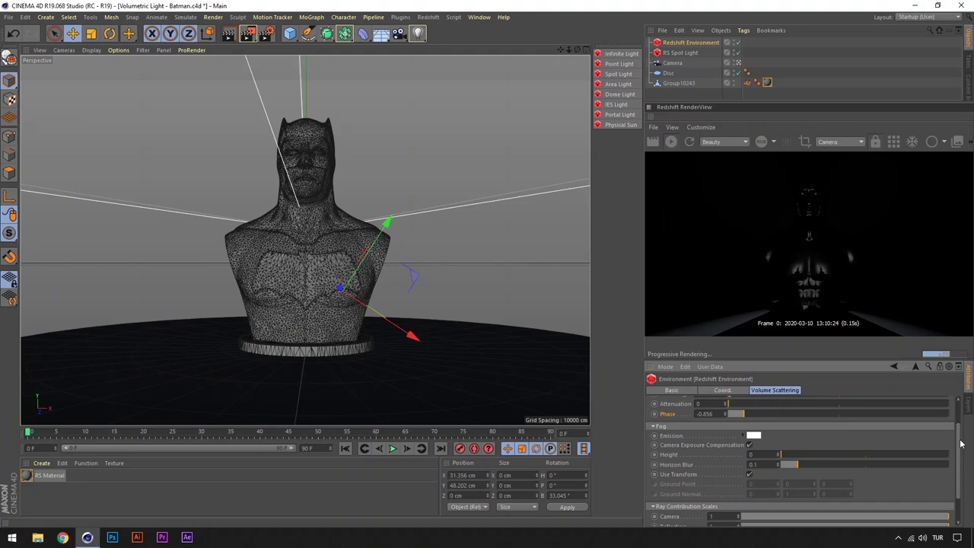
{"action": "scroll", "coordinate": [961, 444], "scroll_direction": "down", "scroll_amount": 3}
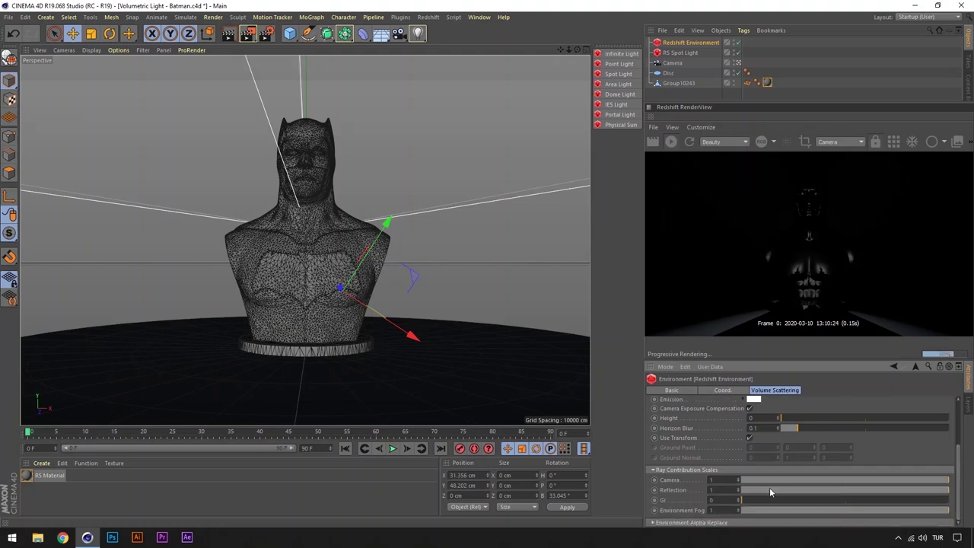
{"action": "left_click_drag", "start_coordinate": [788, 493], "coordinate": [712, 493]}
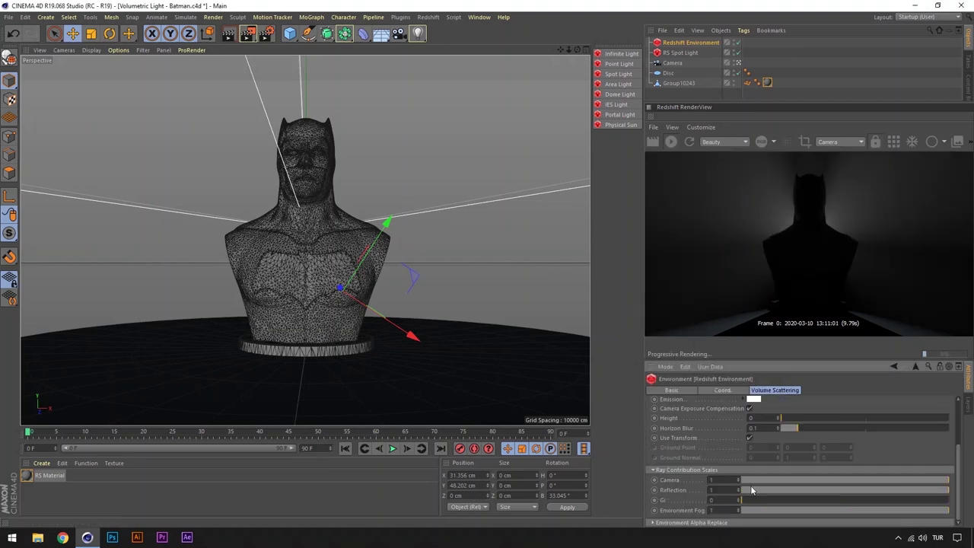
{"action": "left_click_drag", "start_coordinate": [784, 480], "coordinate": [757, 479]}
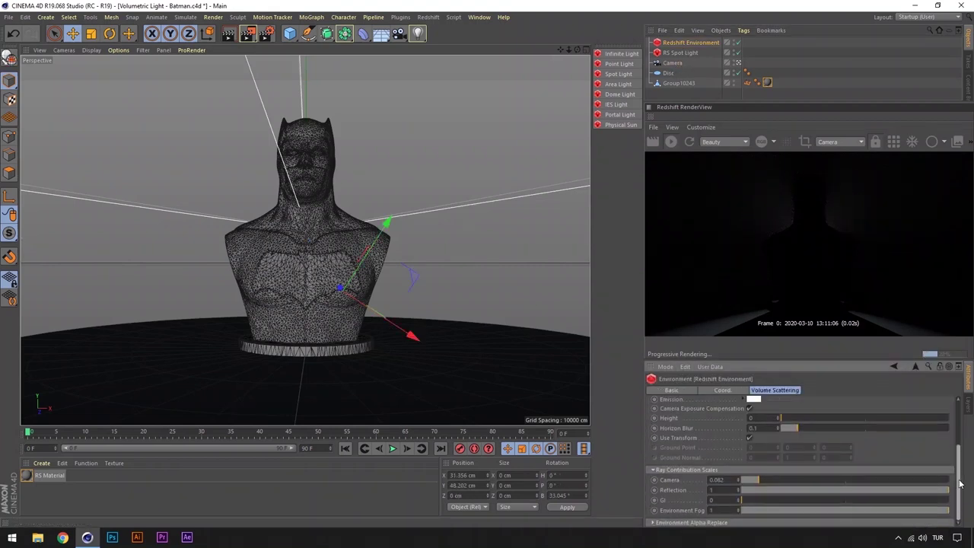
Step: Raise the Camera contribution back up, set fog Attenuation to 0.355, and enable Use Transform
{"action": "left_click_drag", "start_coordinate": [757, 481], "coordinate": [951, 482]}
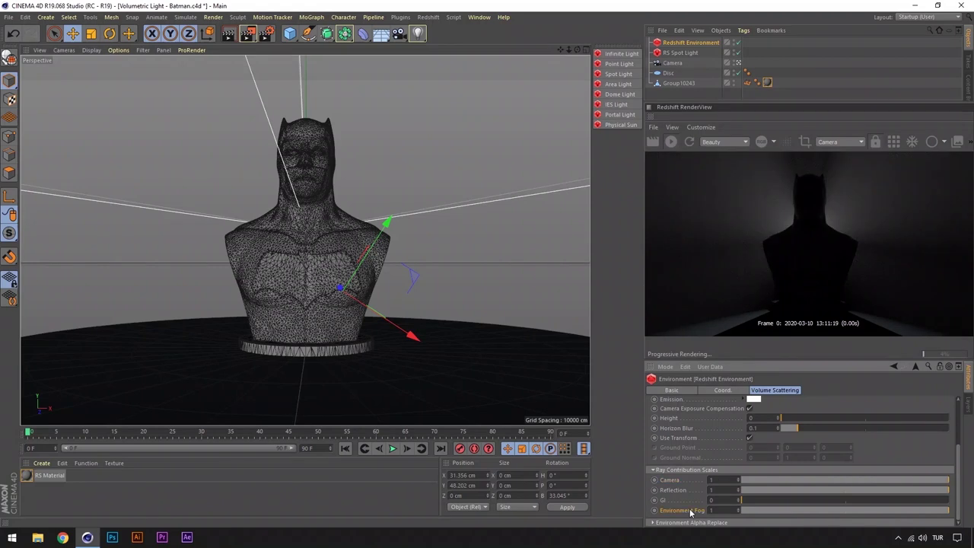
{"action": "scroll", "coordinate": [773, 427], "scroll_direction": "up", "scroll_amount": 2}
{"action": "scroll", "coordinate": [772, 415], "scroll_direction": "up", "scroll_amount": 1}
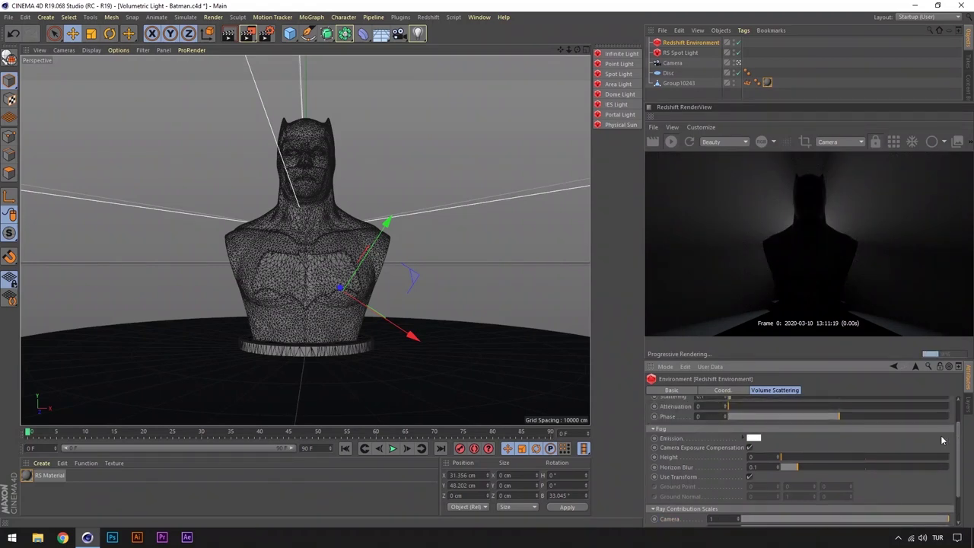
{"action": "left_click_drag", "start_coordinate": [729, 407], "coordinate": [737, 409]}
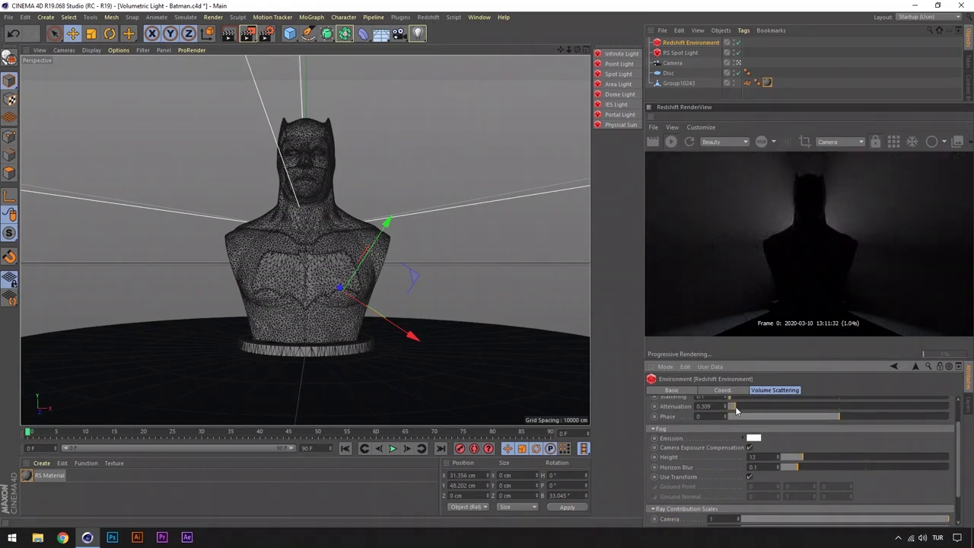
{"action": "left_click", "coordinate": [749, 476]}
Step: Set Environment Fog contribution to 0 and make RenderView render from the editor view
{"action": "scroll", "coordinate": [746, 472], "scroll_direction": "down", "scroll_amount": 1}
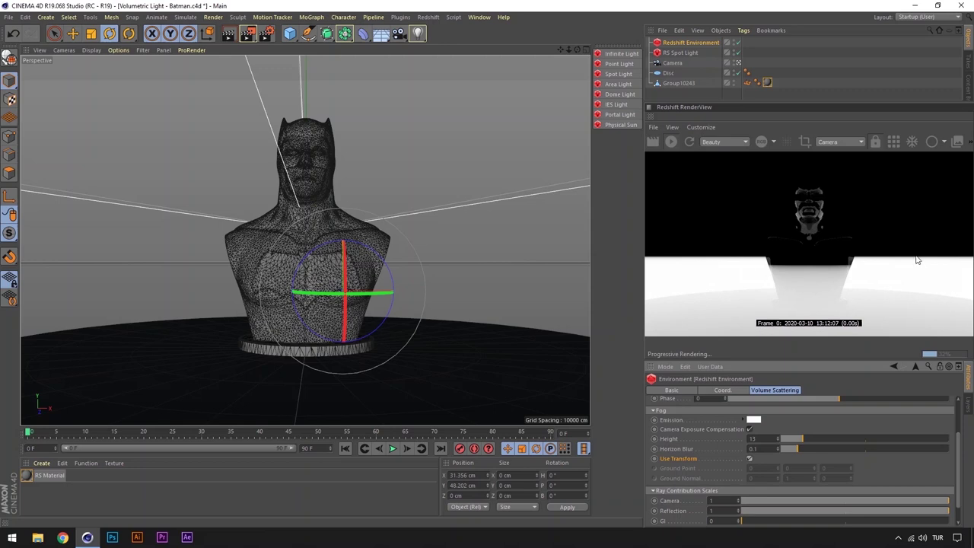
{"action": "scroll", "coordinate": [956, 456], "scroll_direction": "down", "scroll_amount": 1}
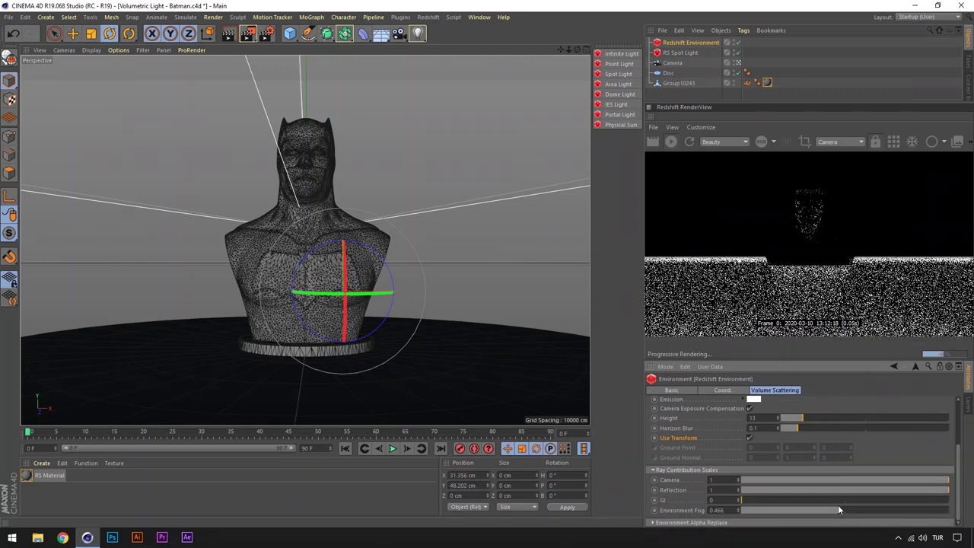
{"action": "left_click_drag", "start_coordinate": [742, 503], "coordinate": [736, 505]}
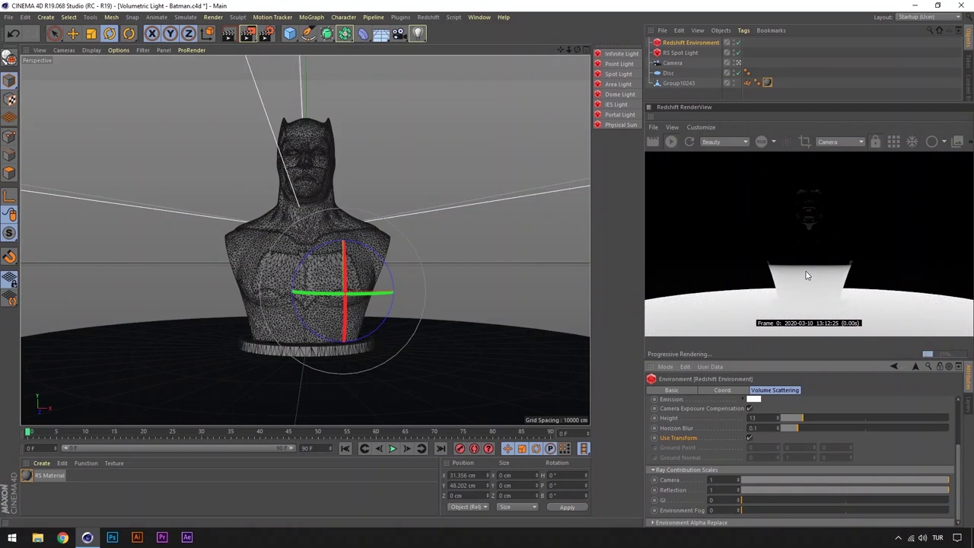
{"action": "left_click", "coordinate": [737, 63]}
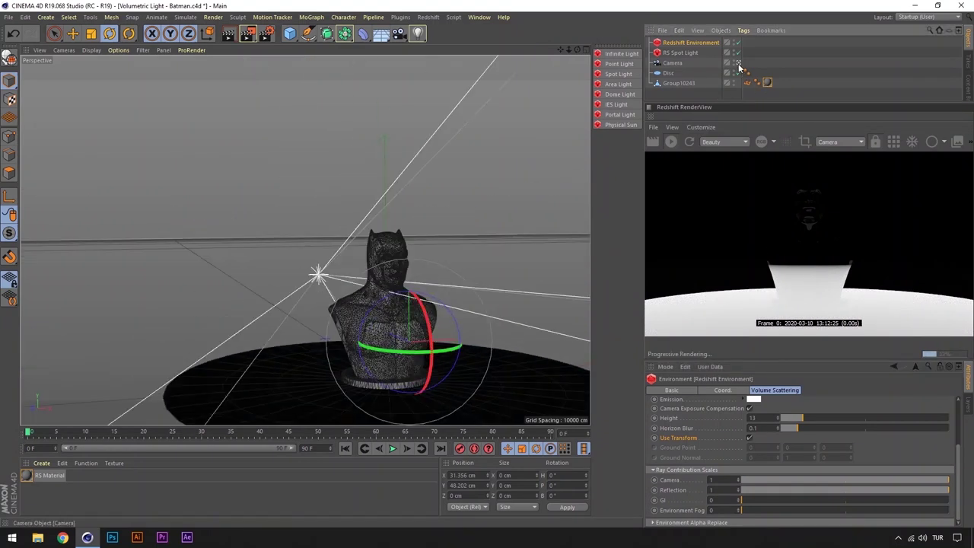
{"action": "left_click", "coordinate": [837, 142]}
{"action": "left_click", "coordinate": [831, 153]}
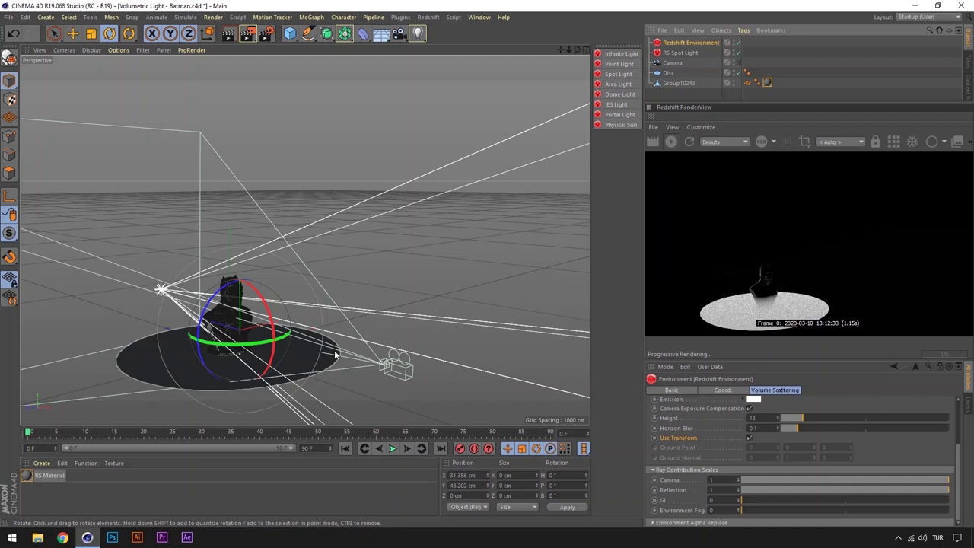
Step: Set the Environment Fog contribution to about 0.242, then view through the scene camera
{"action": "scroll", "coordinate": [196, 311], "scroll_direction": "up", "scroll_amount": 5}
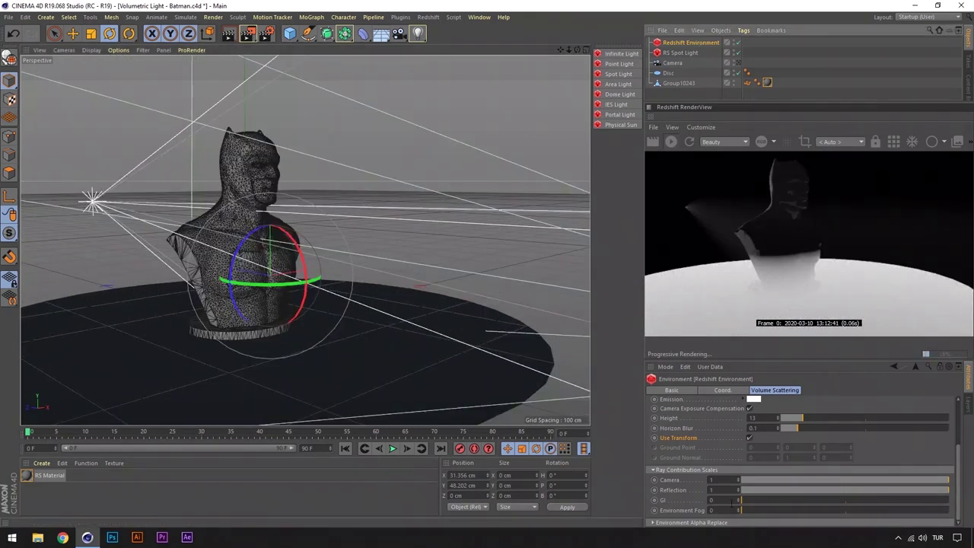
{"action": "left_click_drag", "start_coordinate": [764, 509], "coordinate": [792, 509]}
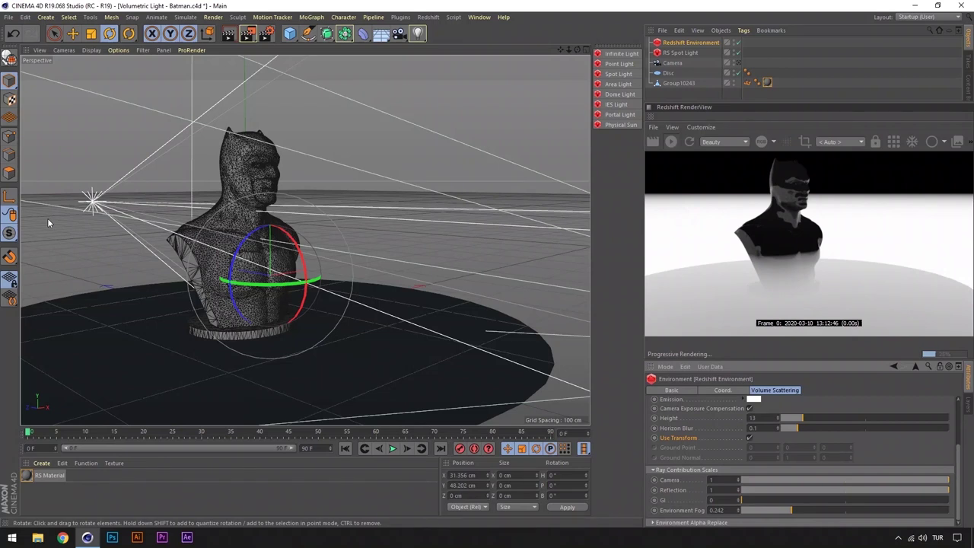
{"action": "left_click_drag", "start_coordinate": [792, 509], "coordinate": [761, 509]}
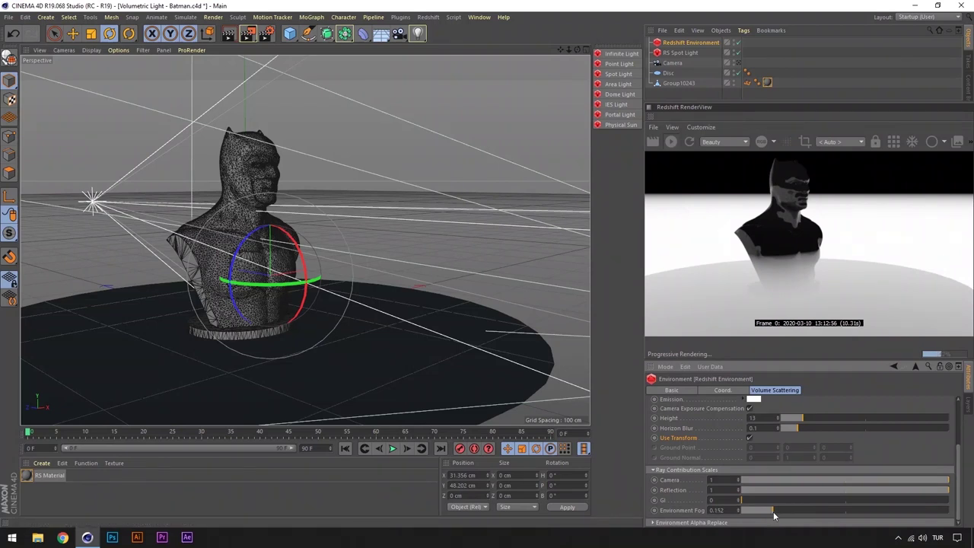
{"action": "scroll", "coordinate": [761, 457], "scroll_direction": "up", "scroll_amount": 3}
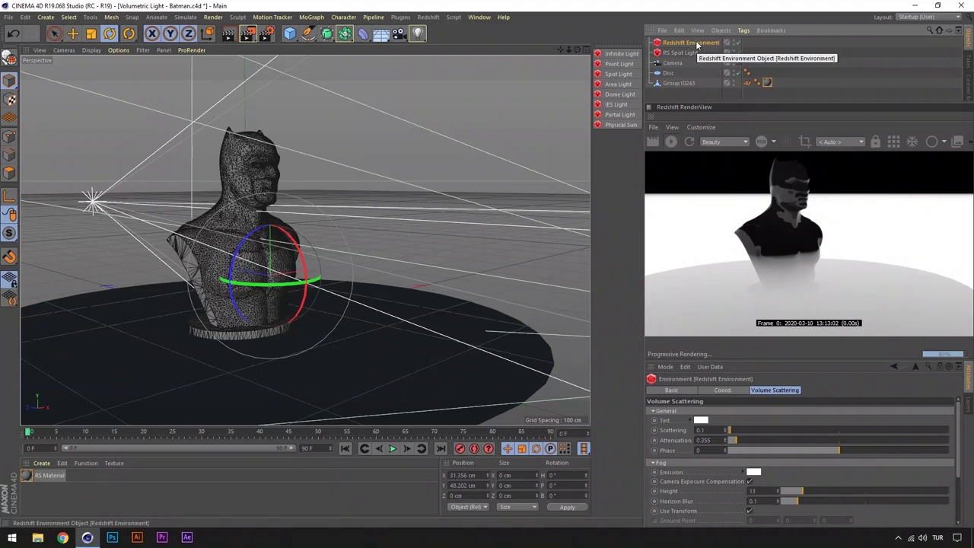
{"action": "left_click", "coordinate": [737, 64]}
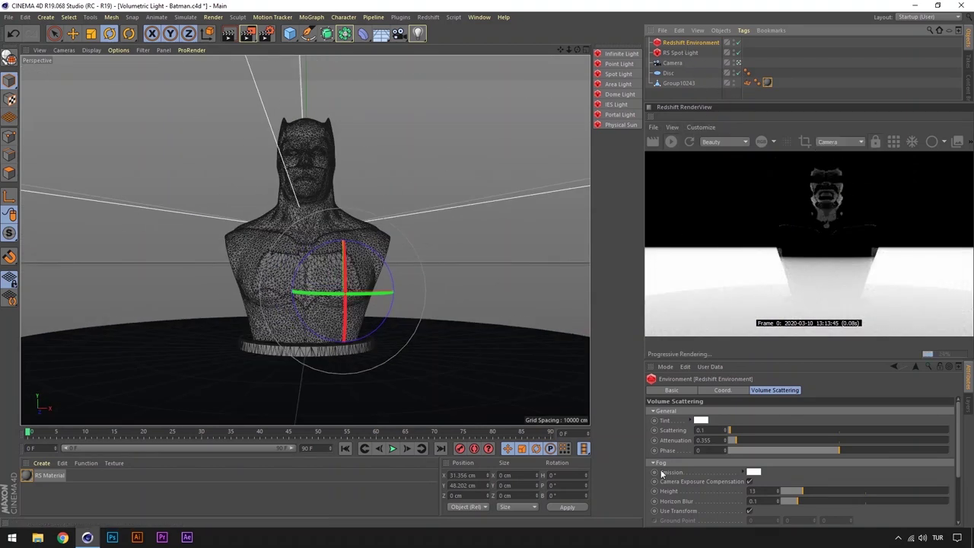
Step: Reset the volume scattering parameter to default, collapse Fog, and set GI ray contribution to 1
{"action": "right_click", "coordinate": [669, 440]}
{"action": "left_click", "coordinate": [686, 412]}
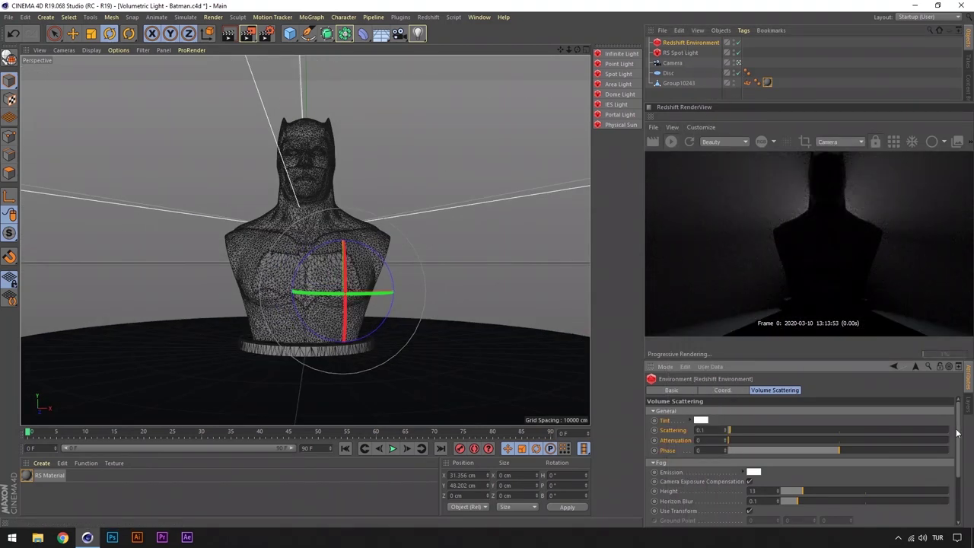
{"action": "left_click", "coordinate": [661, 462]}
{"action": "left_click_drag", "start_coordinate": [759, 505], "coordinate": [950, 502]}
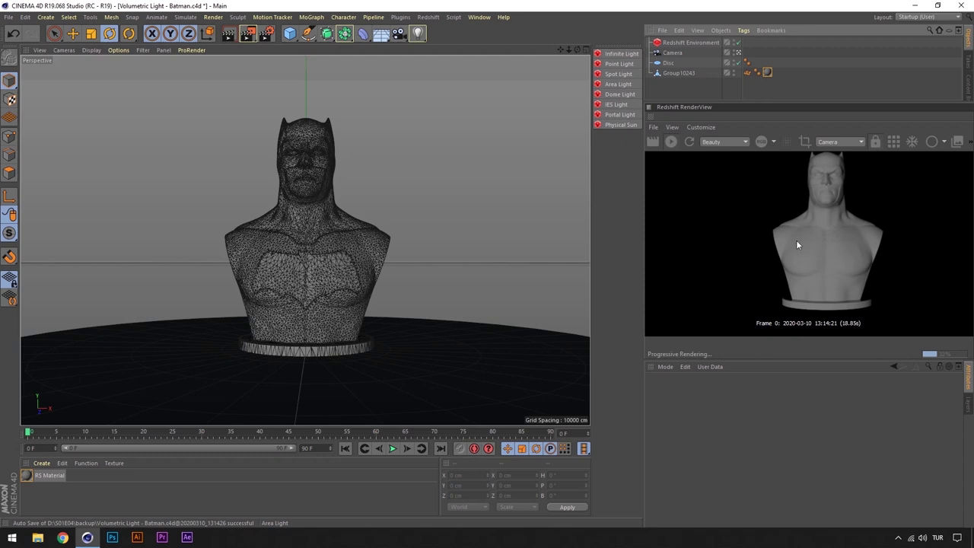
Step: Add an RS Area Light and raise it about 301 cm above the bust
{"action": "left_click", "coordinate": [617, 85]}
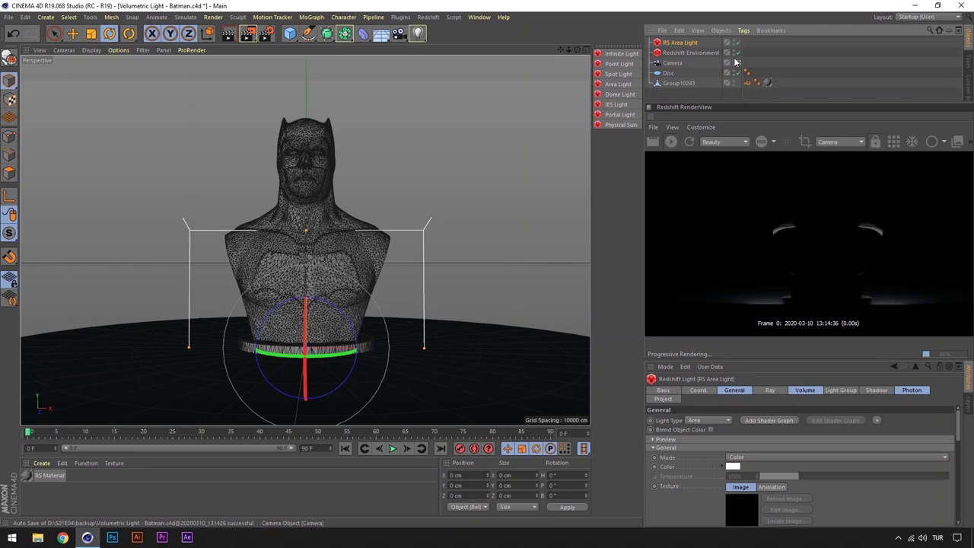
{"action": "left_click_drag", "start_coordinate": [319, 222], "coordinate": [181, 313], "text": "alt"}
{"action": "scroll", "coordinate": [217, 314], "scroll_direction": "down", "scroll_amount": 5}
{"action": "key", "text": "e"}
{"action": "mouse_move", "coordinate": [236, 193]}
{"action": "left_mouse_down"}
{"action": "mouse_move", "coordinate": [222, 168]}
{"action": "mouse_move", "coordinate": [204, 227]}
{"action": "mouse_move", "coordinate": [213, 367]}
{"action": "left_mouse_up"}
{"action": "key", "text": "r"}
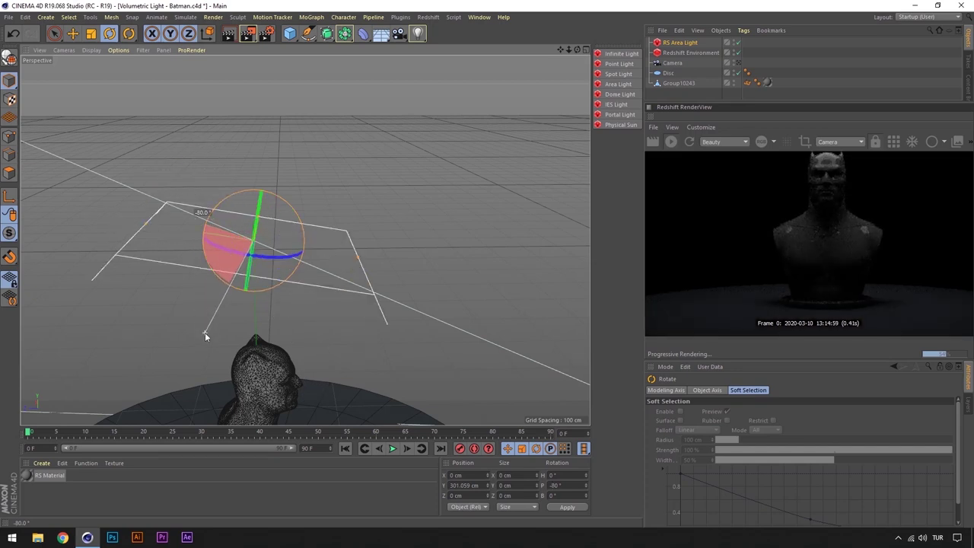
{"action": "middle_click", "coordinate": [540, 77]}
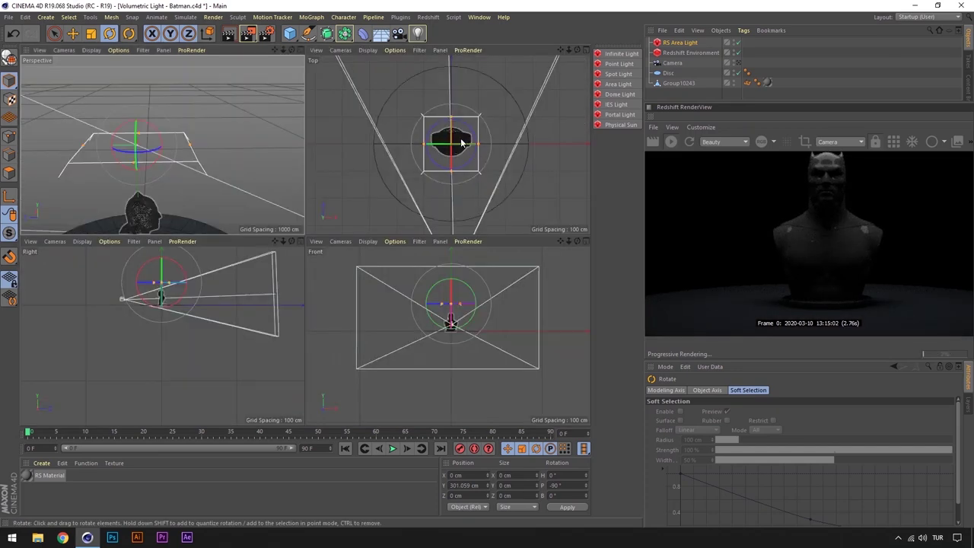
{"action": "middle_click", "coordinate": [172, 135]}
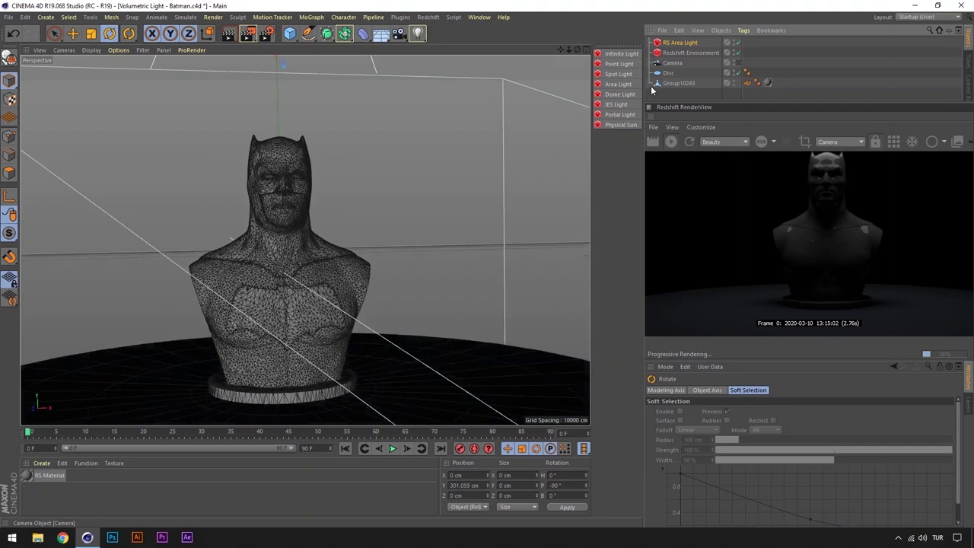
Step: Select the area light, view through the scene camera, and scroll to its Area settings
{"action": "left_click", "coordinate": [673, 43]}
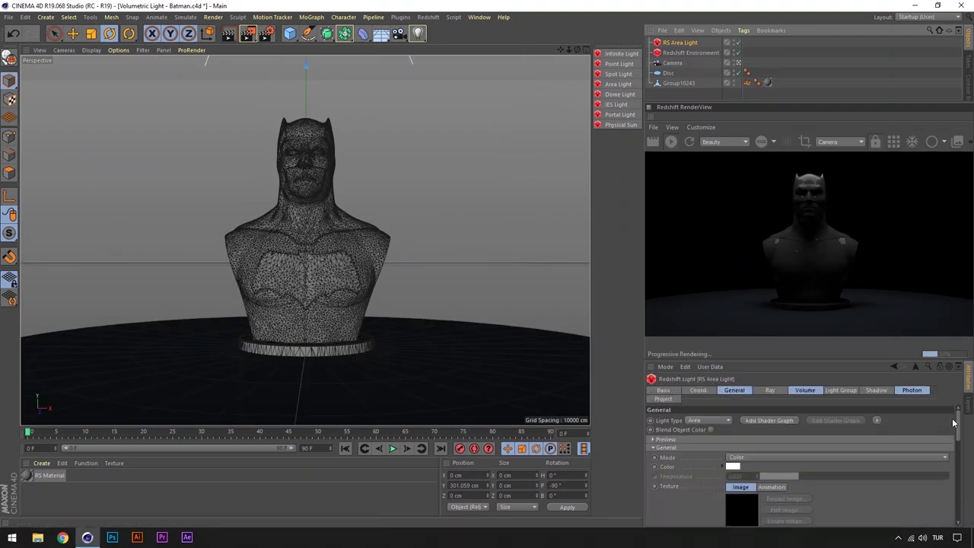
{"action": "scroll", "coordinate": [691, 443], "scroll_direction": "down", "scroll_amount": 5}
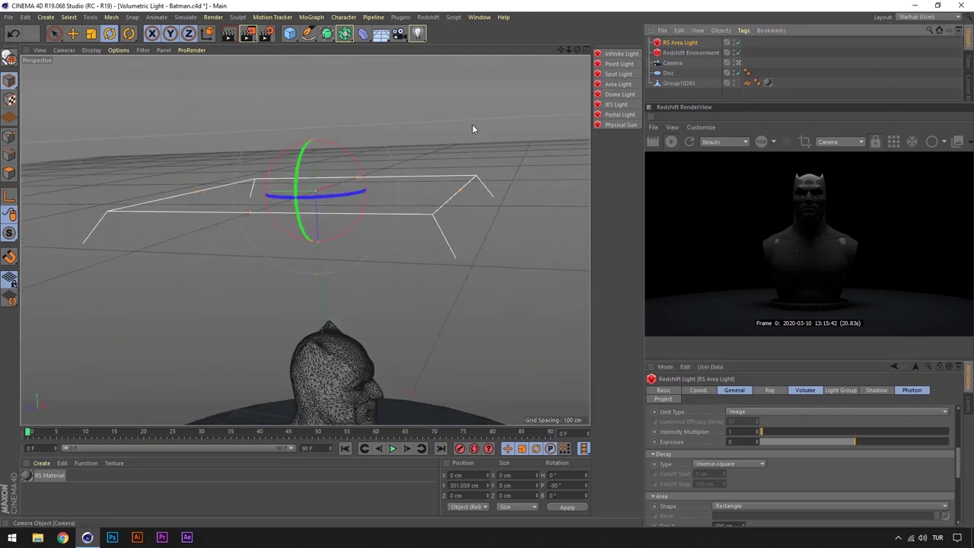
{"action": "left_click_drag", "start_coordinate": [472, 124], "coordinate": [233, 267], "text": "alt"}
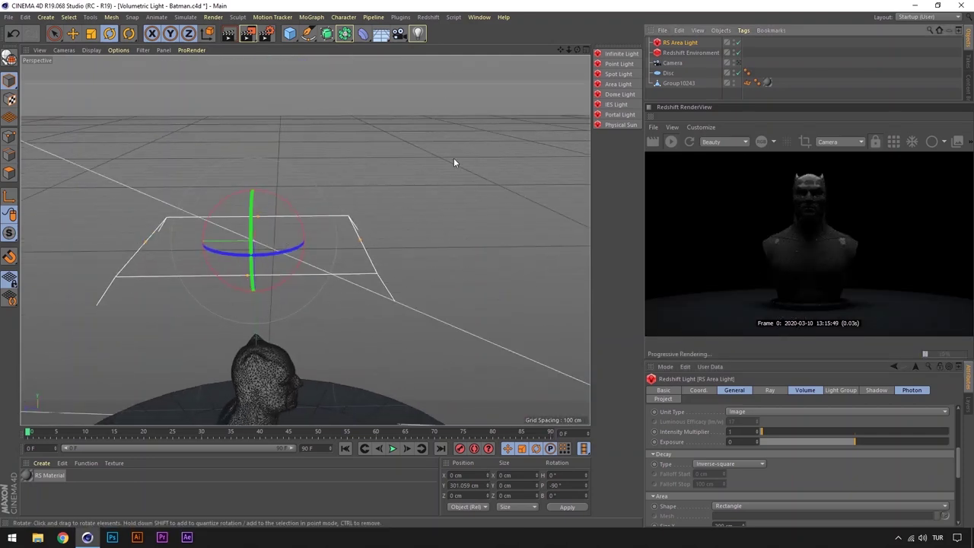
{"action": "key", "text": "ctrl+shift+z"}
{"action": "scroll", "coordinate": [962, 454], "scroll_direction": "up", "scroll_amount": 2}
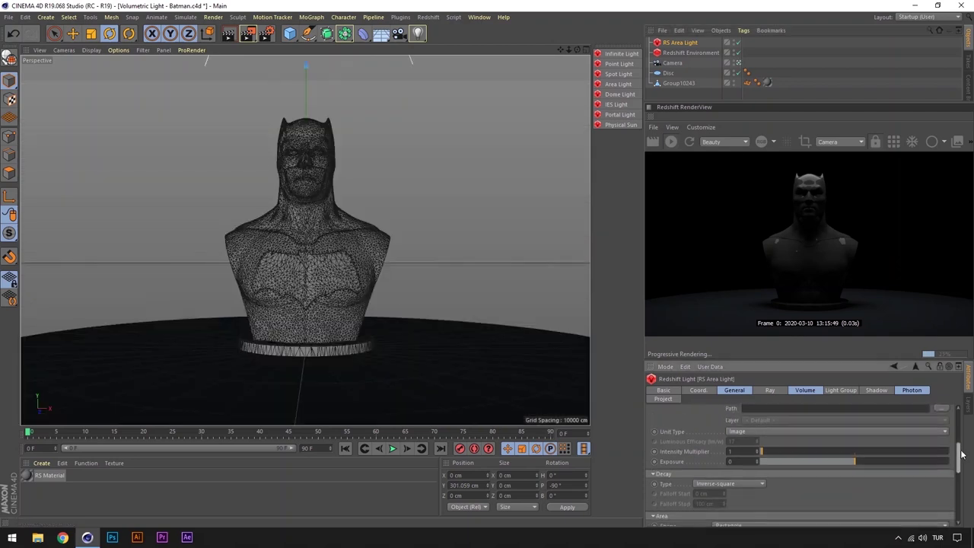
{"action": "scroll", "coordinate": [686, 464], "scroll_direction": "down", "scroll_amount": 1}
{"action": "scroll", "coordinate": [761, 457], "scroll_direction": "up", "scroll_amount": 1}
{"action": "left_click_drag", "start_coordinate": [761, 457], "coordinate": [777, 458]}
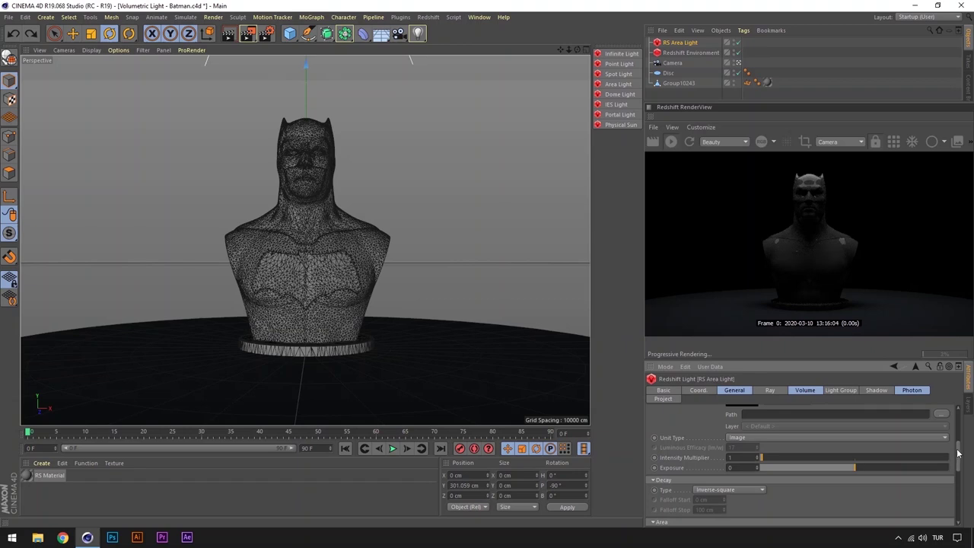
{"action": "left_click_drag", "start_coordinate": [959, 454], "coordinate": [961, 475]}
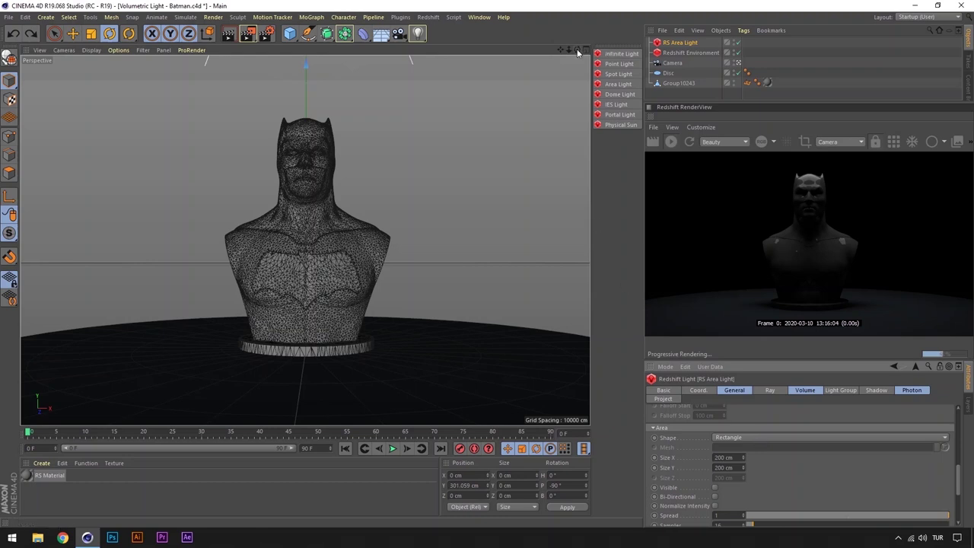
Step: In the editor view, cycle the area light through Disc, Sphere and Cylinder, then settle on Rectangle
{"action": "left_click", "coordinate": [737, 64]}
{"action": "left_click", "coordinate": [729, 438]}
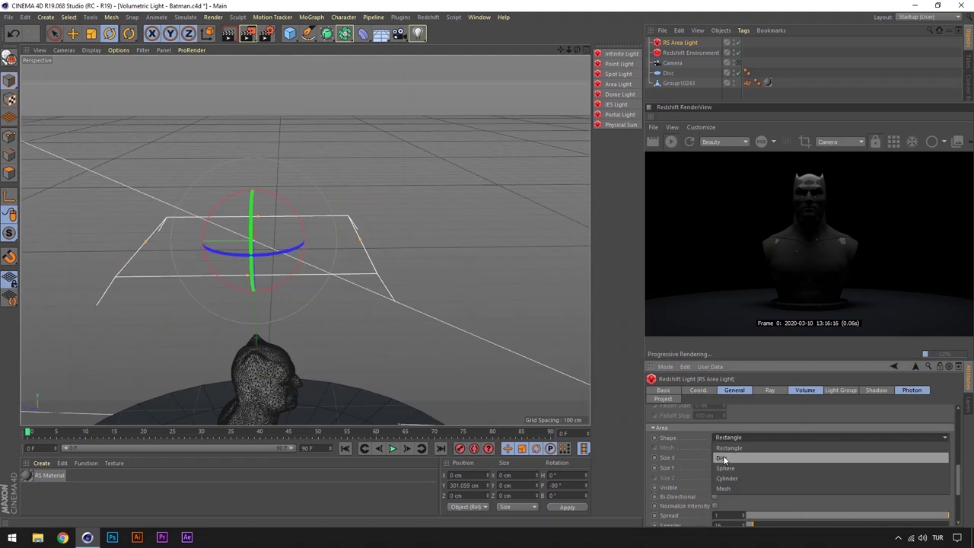
{"action": "left_click", "coordinate": [725, 459]}
{"action": "left_click", "coordinate": [762, 436]}
{"action": "left_click", "coordinate": [761, 467]}
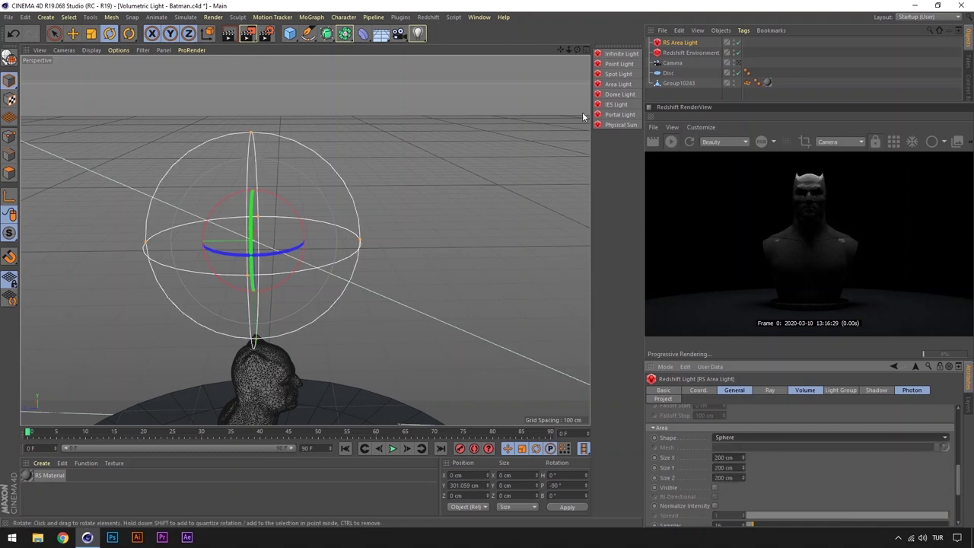
{"action": "left_click", "coordinate": [744, 436]}
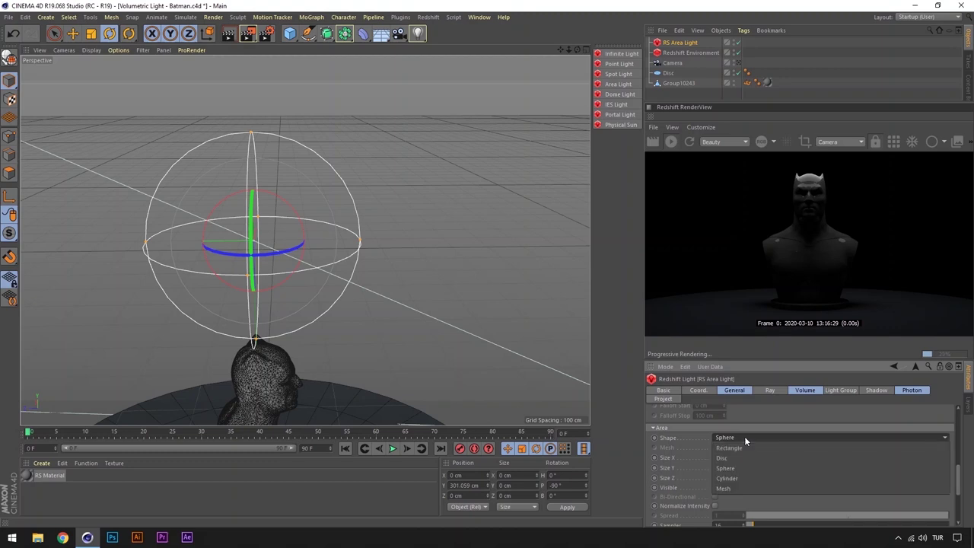
{"action": "left_click", "coordinate": [729, 481]}
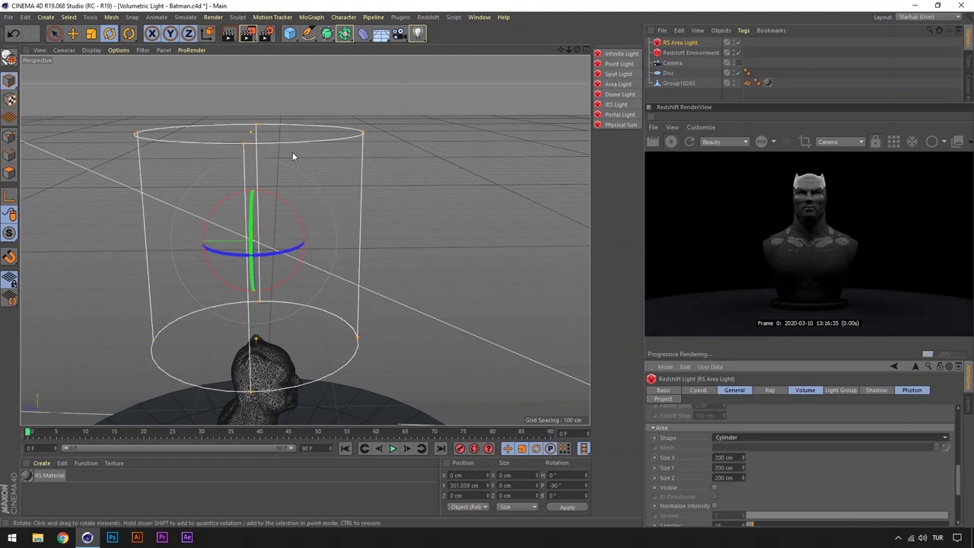
{"action": "left_click", "coordinate": [753, 438]}
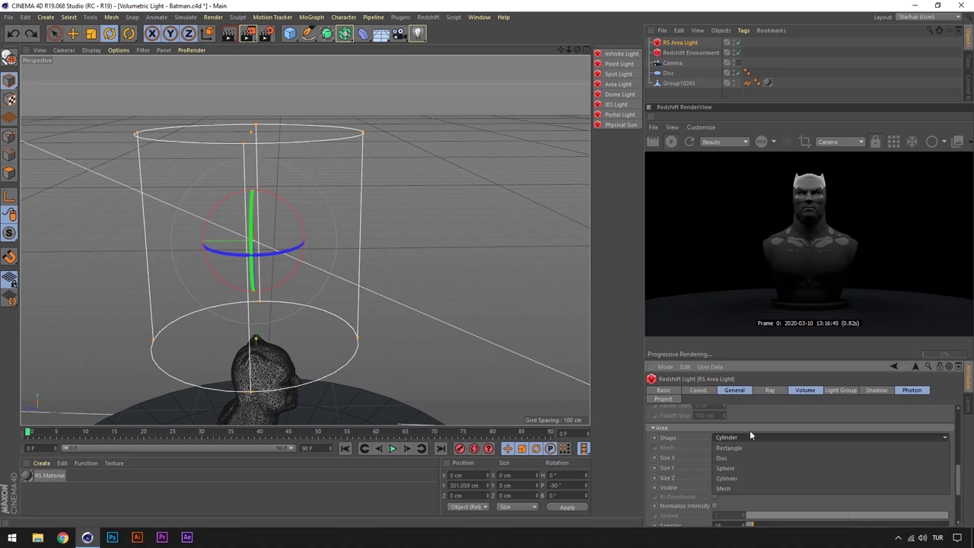
{"action": "left_click", "coordinate": [732, 439]}
{"action": "left_click", "coordinate": [793, 437]}
{"action": "left_click", "coordinate": [766, 446]}
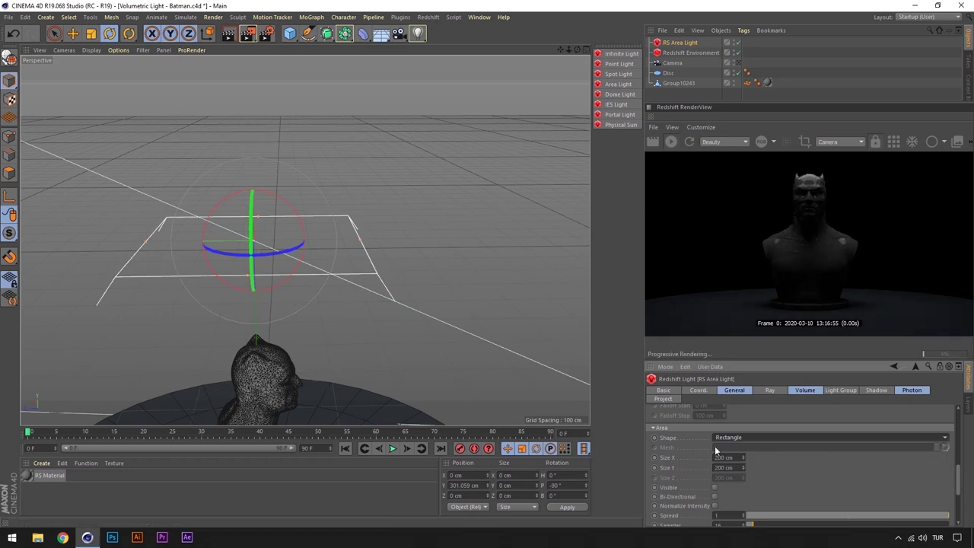
{"action": "scroll", "coordinate": [716, 445], "scroll_direction": "down", "scroll_amount": 2}
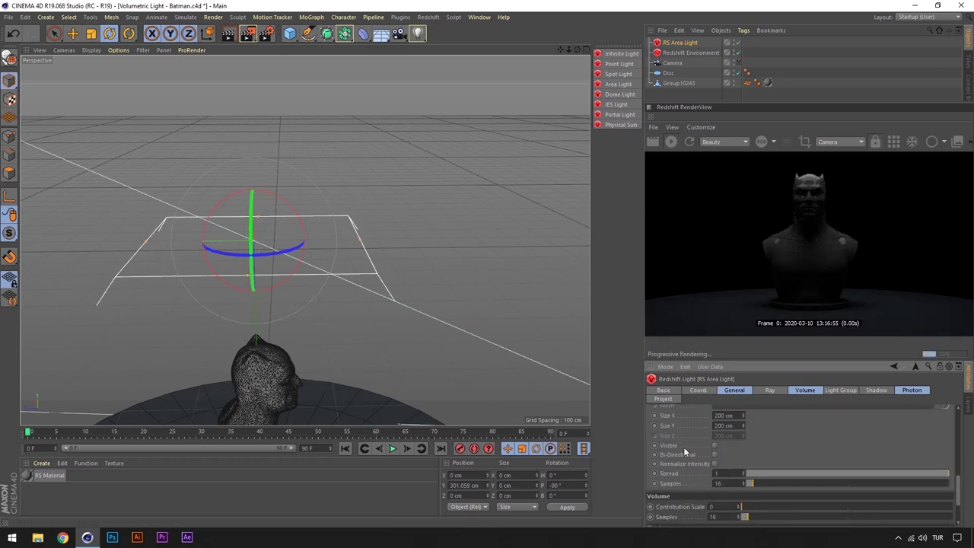
Step: Through the scene camera, tick Visible and Bi-Directional on the RS Area Light
{"action": "left_click", "coordinate": [737, 63]}
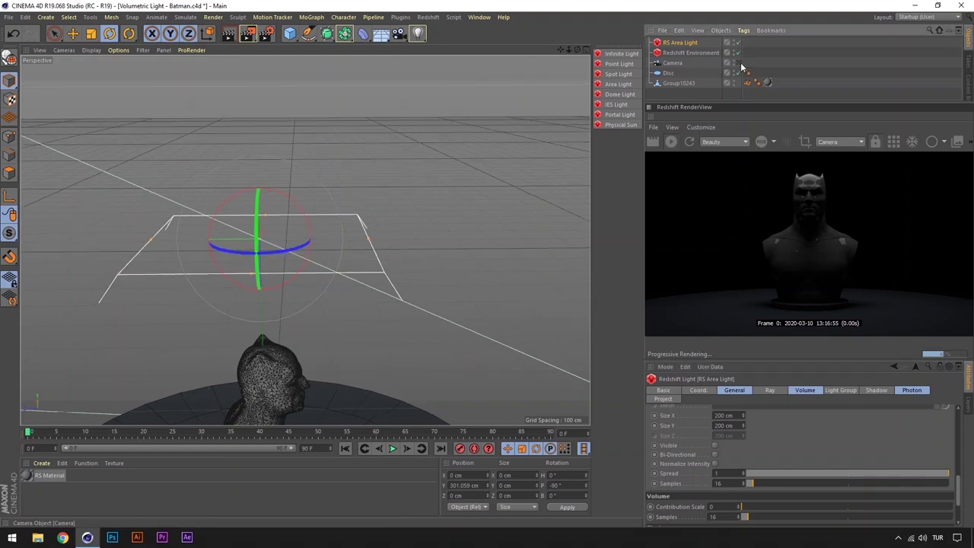
{"action": "left_click_drag", "start_coordinate": [575, 48], "coordinate": [554, 84]}
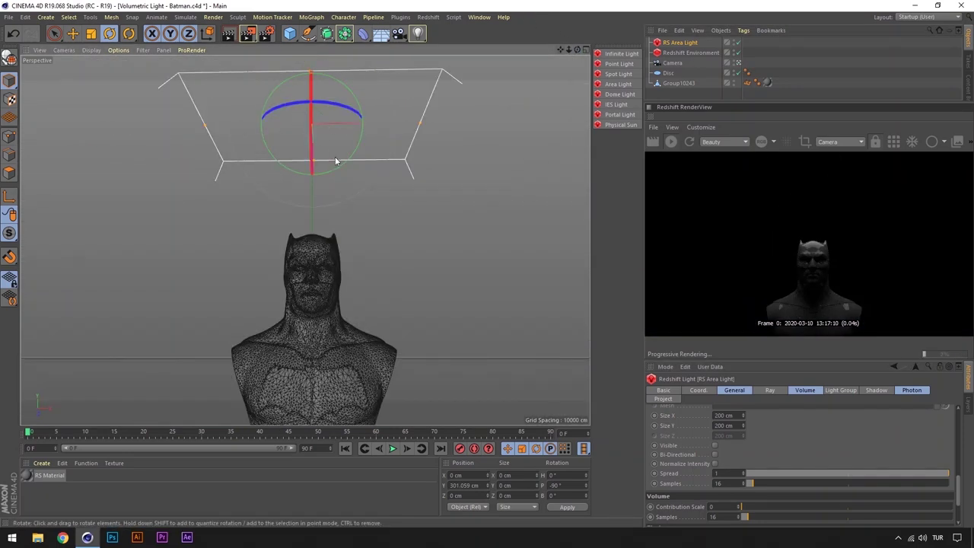
{"action": "left_click", "coordinate": [714, 445]}
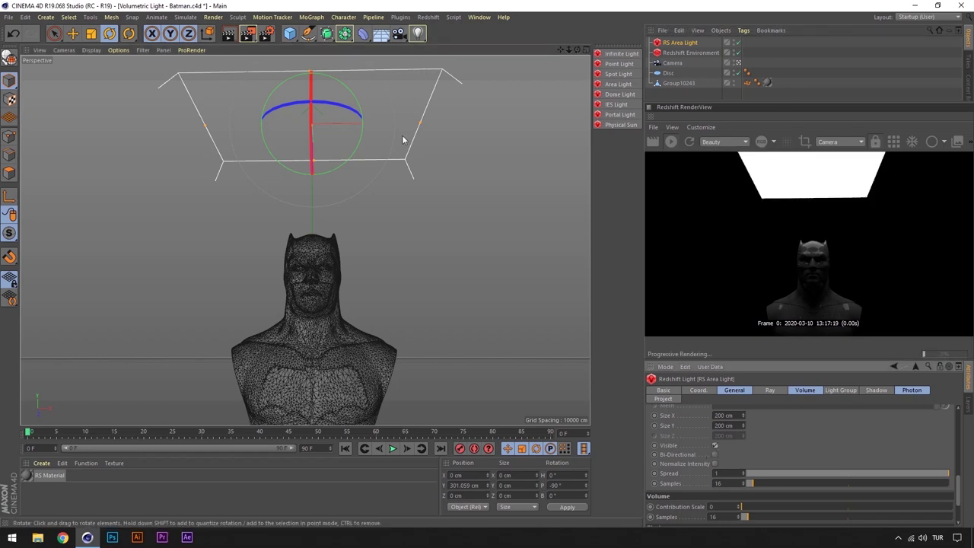
{"action": "scroll", "coordinate": [761, 464], "scroll_direction": "up", "scroll_amount": 10}
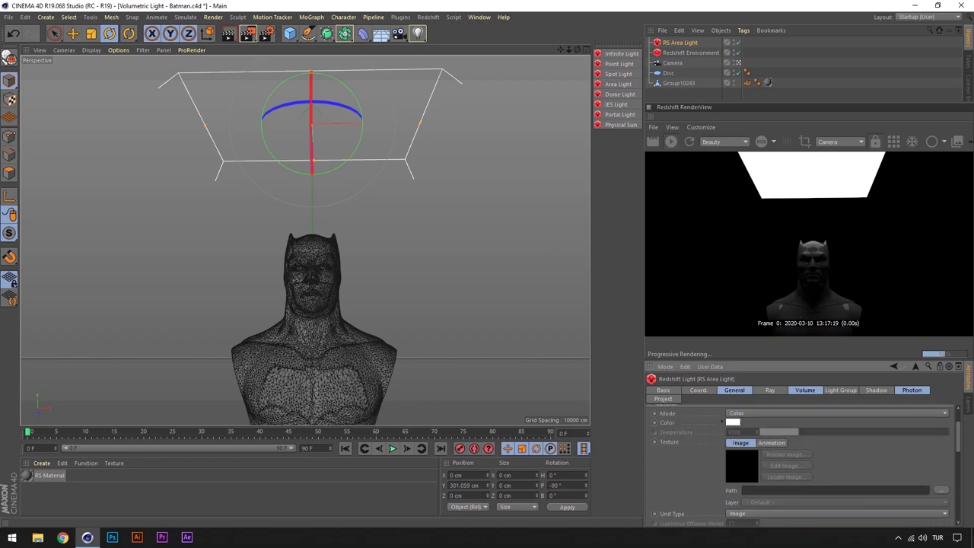
{"action": "scroll", "coordinate": [960, 443], "scroll_direction": "down", "scroll_amount": 3}
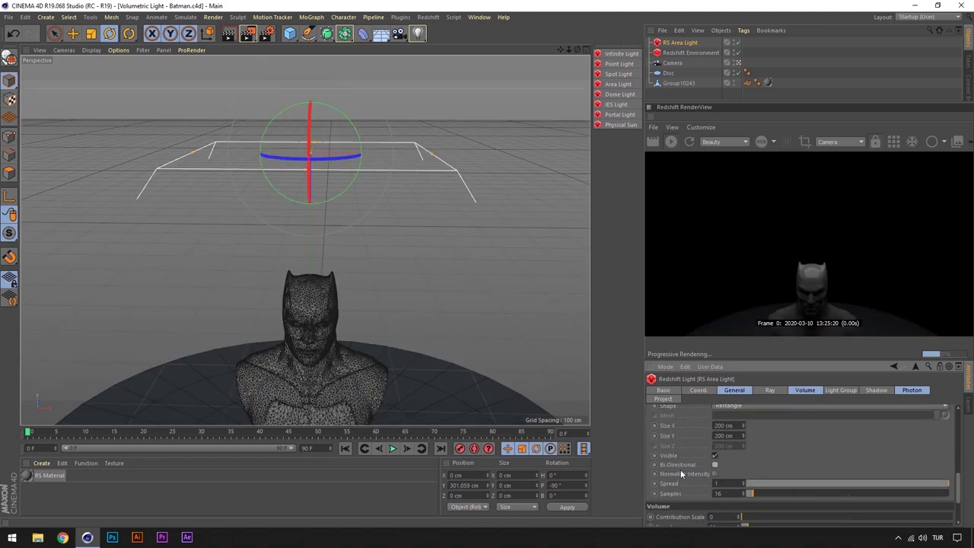
{"action": "left_click", "coordinate": [714, 464]}
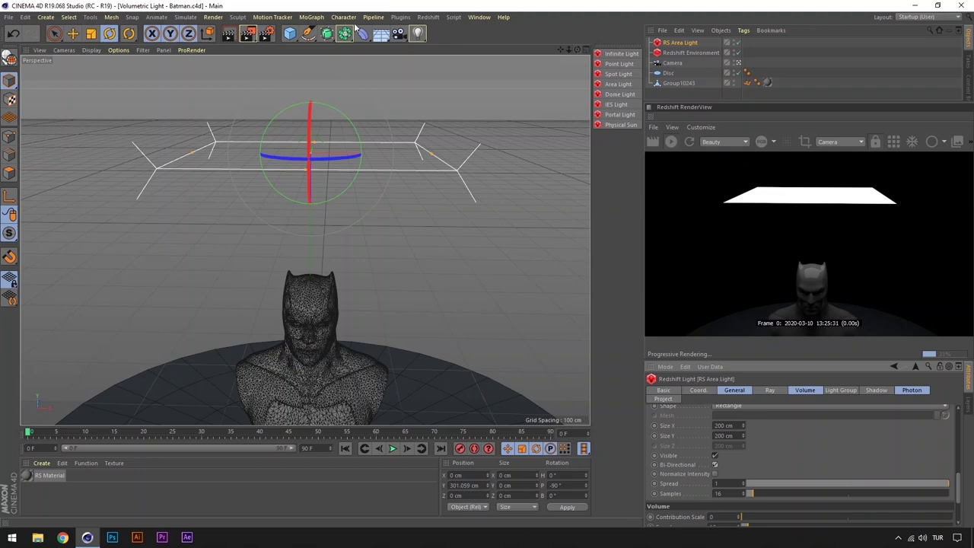
Step: Check the Redshift Environment's volume scattering, then return to the area light's settings
{"action": "left_click_drag", "start_coordinate": [163, 155], "coordinate": [506, 74]}
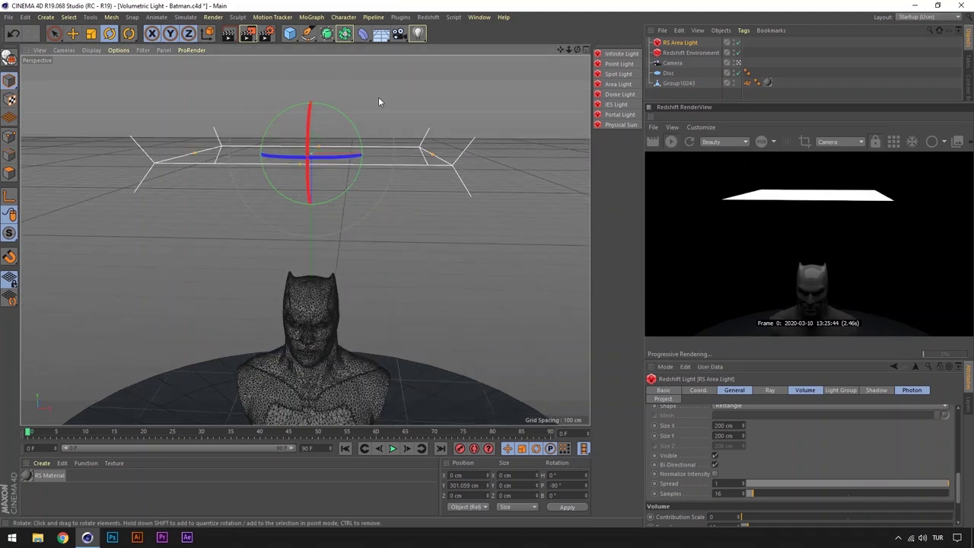
{"action": "left_click", "coordinate": [691, 53]}
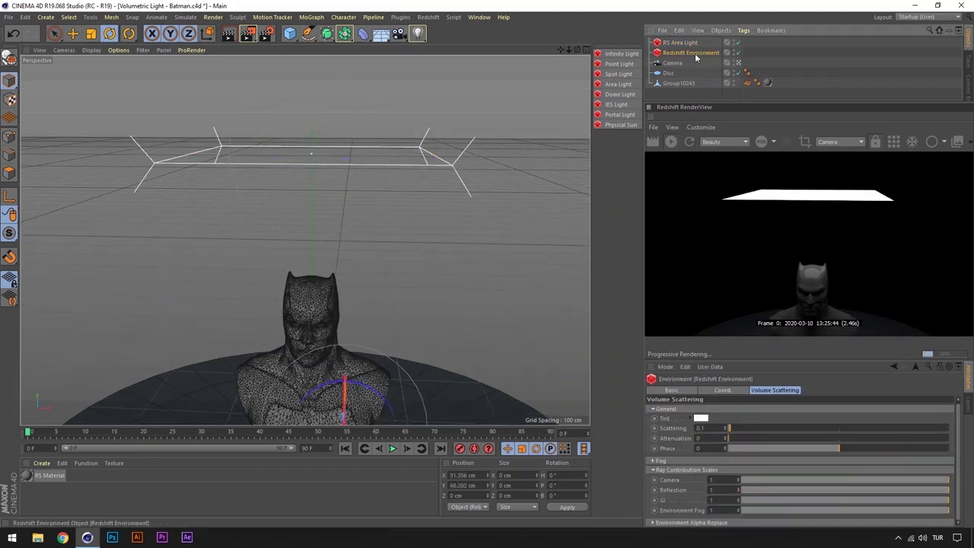
{"action": "left_click", "coordinate": [681, 43]}
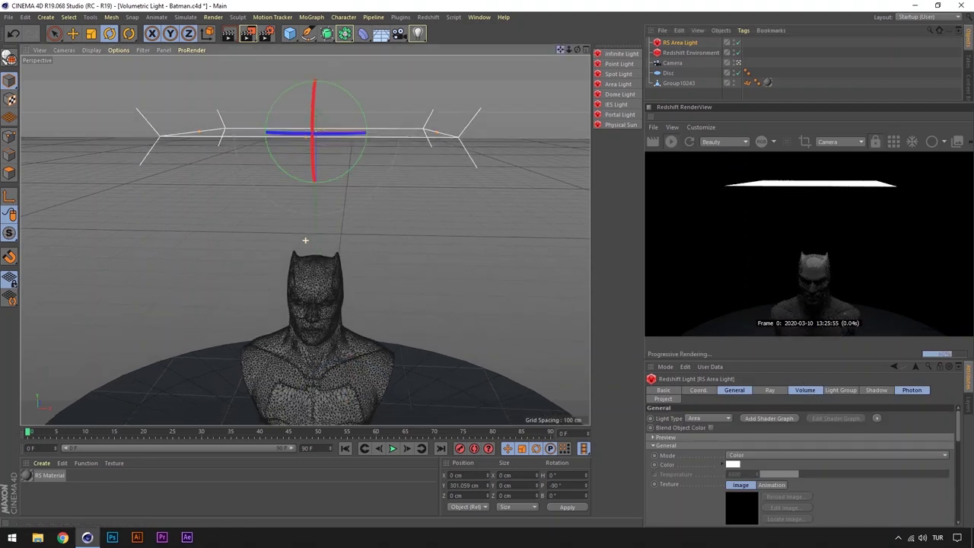
{"action": "scroll", "coordinate": [305, 240], "scroll_direction": "up", "scroll_amount": 5}
Step: Lower the area light toward the bust and set its Volume Contribution Scale to 0.029
{"action": "key", "text": "e"}
{"action": "left_click_drag", "start_coordinate": [312, 133], "coordinate": [308, 208]}
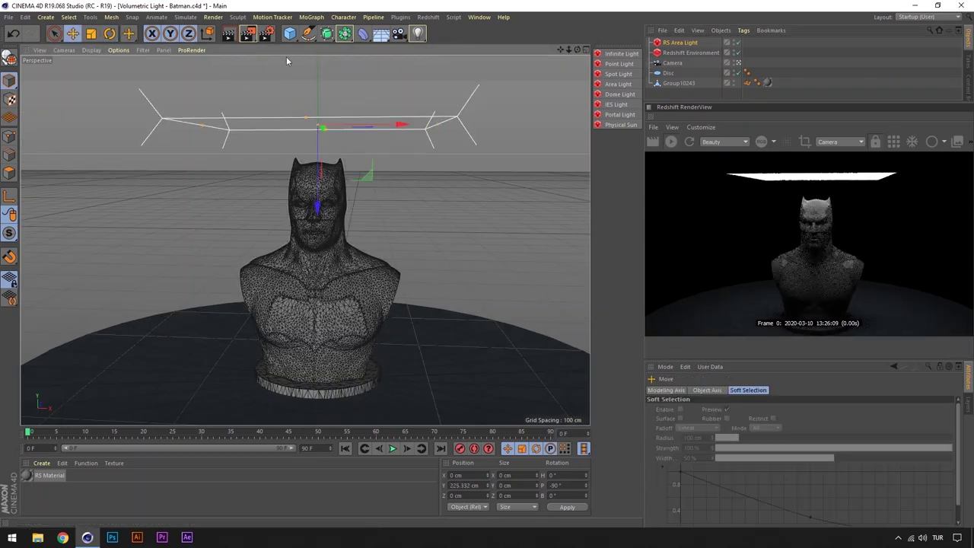
{"action": "left_click", "coordinate": [689, 44]}
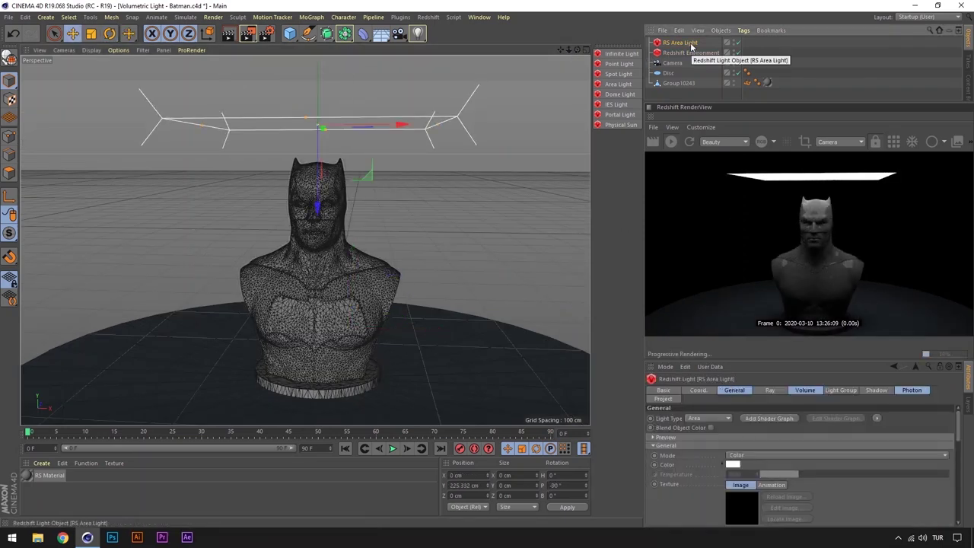
{"action": "left_click", "coordinate": [805, 391]}
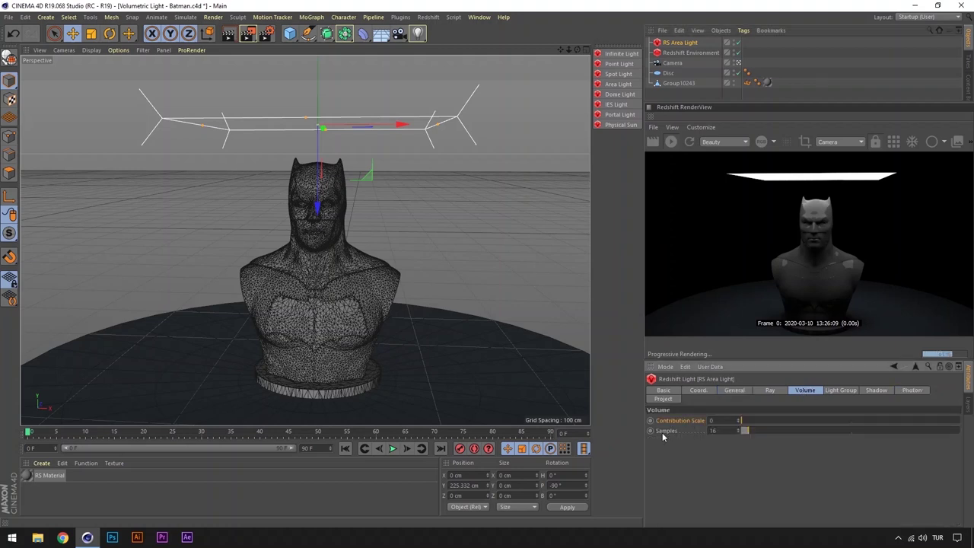
{"action": "left_click", "coordinate": [737, 420]}
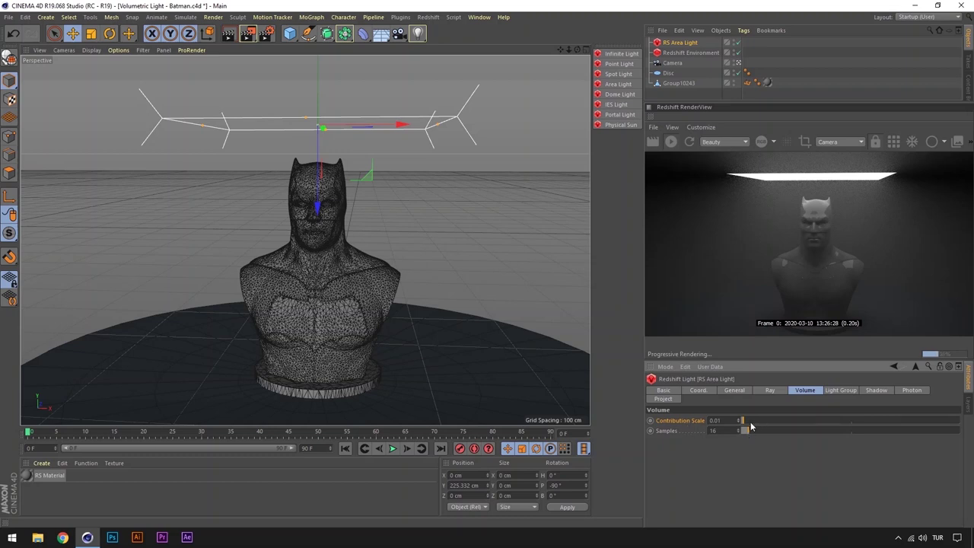
{"action": "left_click_drag", "start_coordinate": [751, 426], "coordinate": [769, 426]}
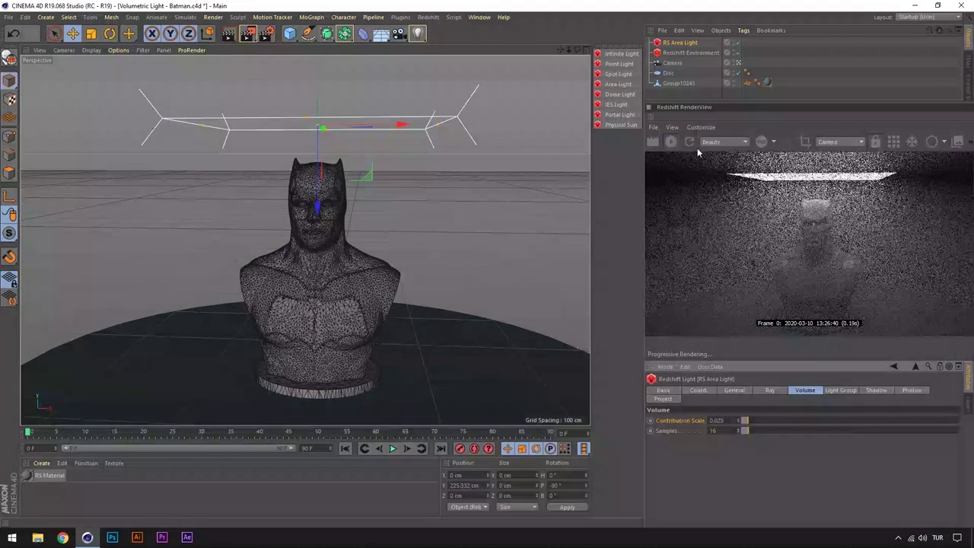
Step: Undo an environment scattering increase, then tilt the area light about −34°
{"action": "left_click", "coordinate": [697, 54]}
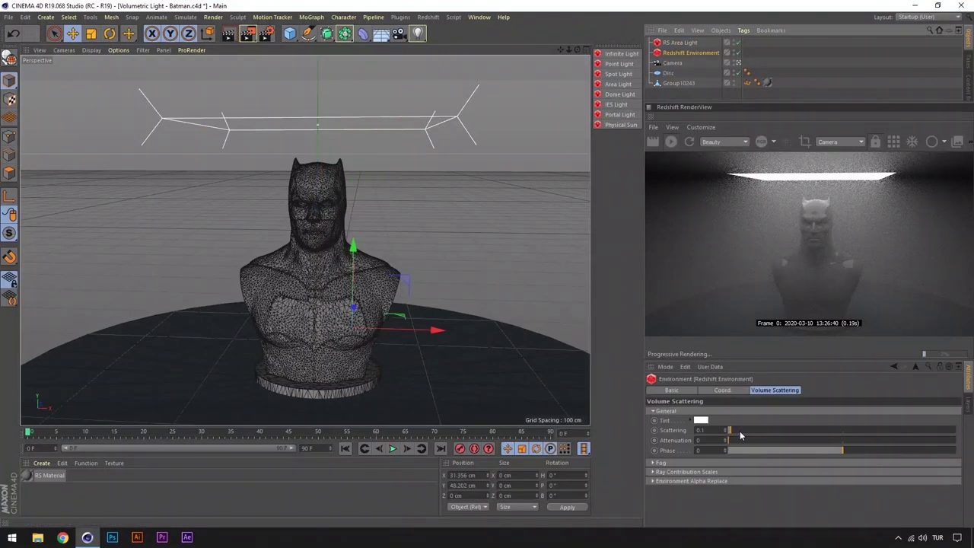
{"action": "left_click_drag", "start_coordinate": [740, 430], "coordinate": [751, 431]}
{"action": "key", "text": "ctrl+z"}
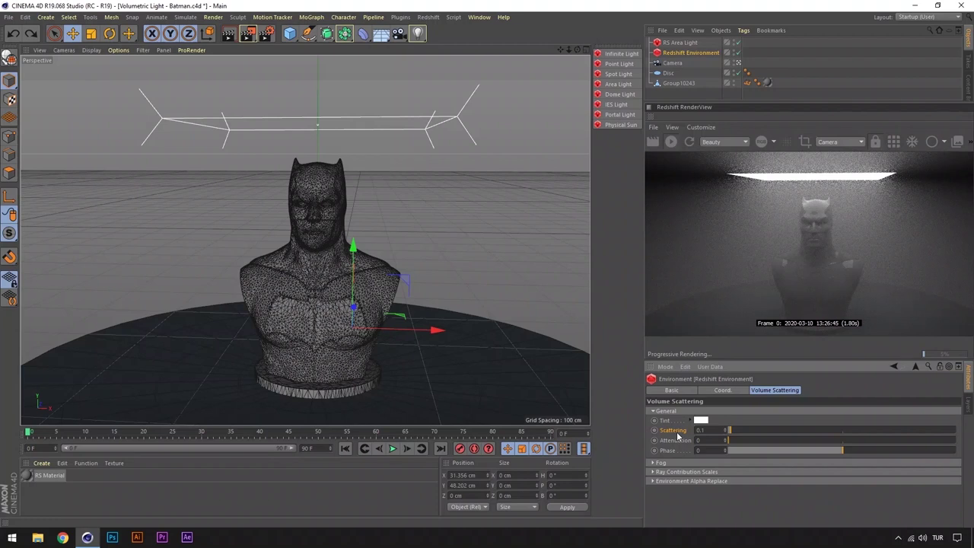
{"action": "key", "text": "Up"}
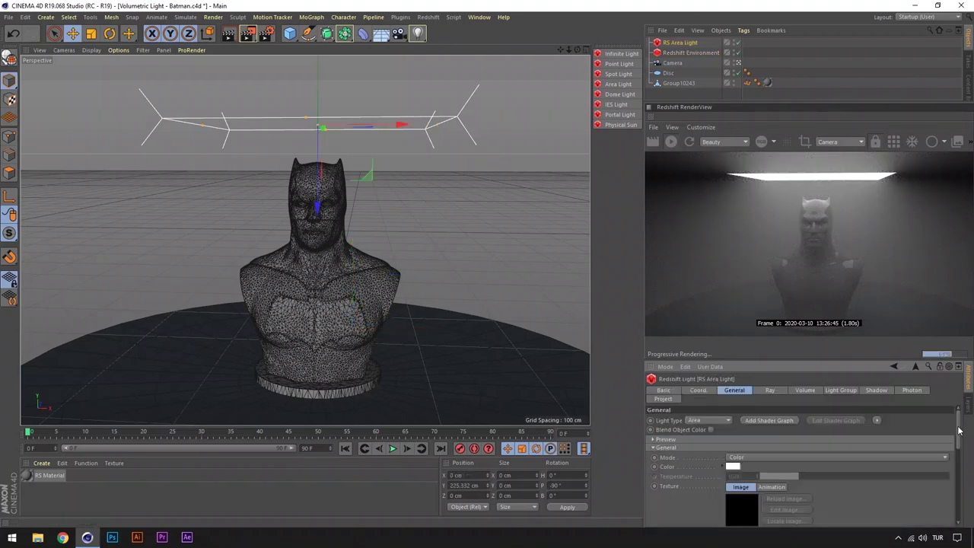
{"action": "left_click_drag", "start_coordinate": [959, 430], "coordinate": [959, 509]}
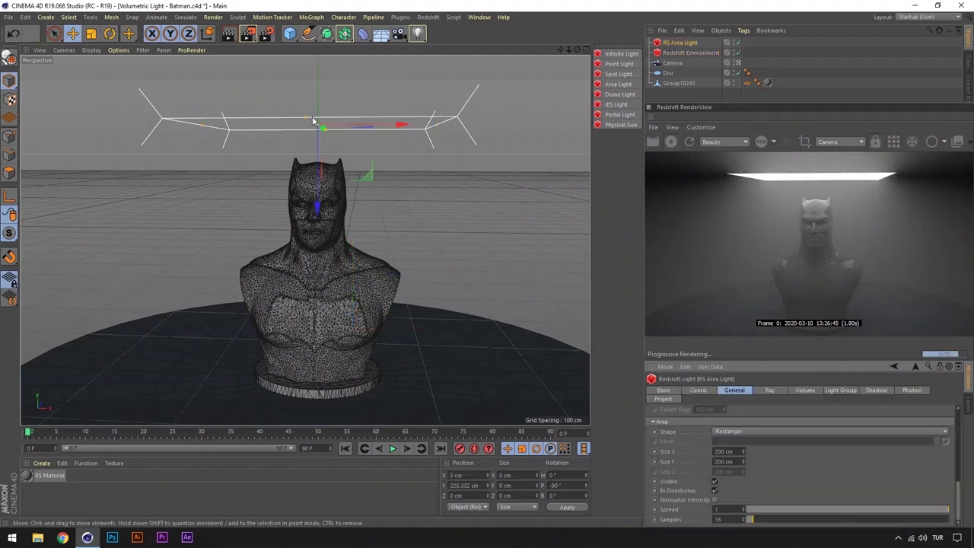
{"action": "left_click", "coordinate": [109, 34]}
{"action": "mouse_move", "coordinate": [413, 85]}
{"action": "left_mouse_down"}
{"action": "mouse_move", "coordinate": [280, 152]}
{"action": "mouse_move", "coordinate": [236, 100]}
{"action": "mouse_move", "coordinate": [240, 123]}
{"action": "left_mouse_up"}
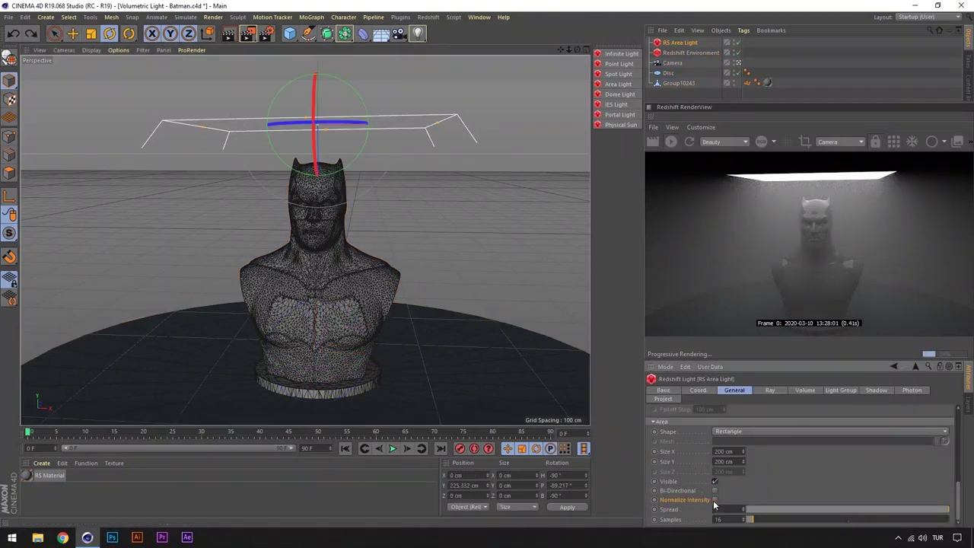
{"action": "left_click", "coordinate": [715, 501]}
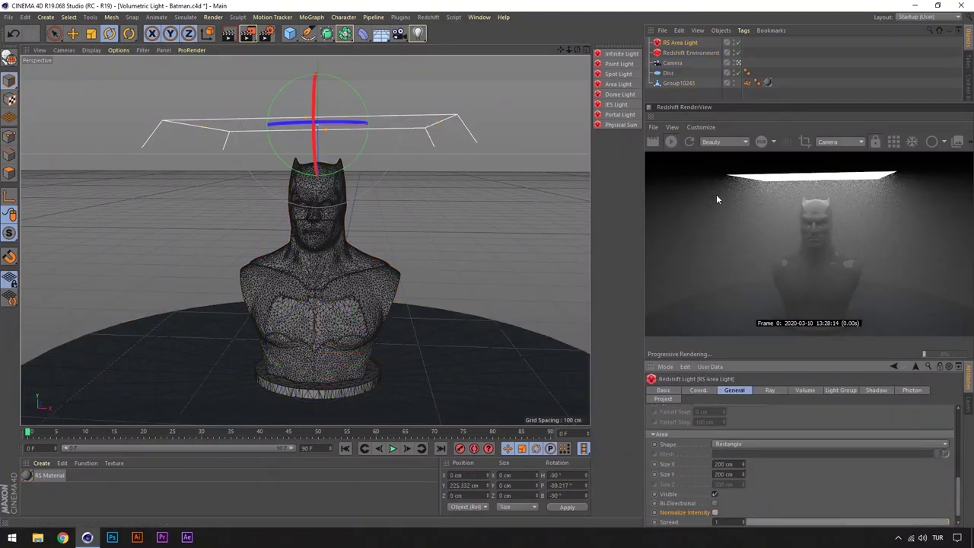
{"action": "left_click", "coordinate": [716, 518]}
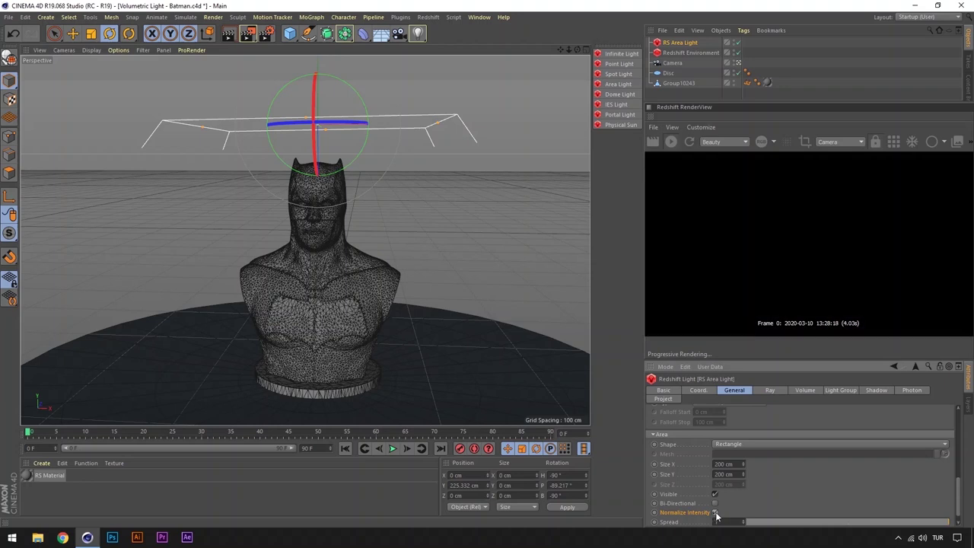
{"action": "scroll", "coordinate": [747, 460], "scroll_direction": "up", "scroll_amount": 3}
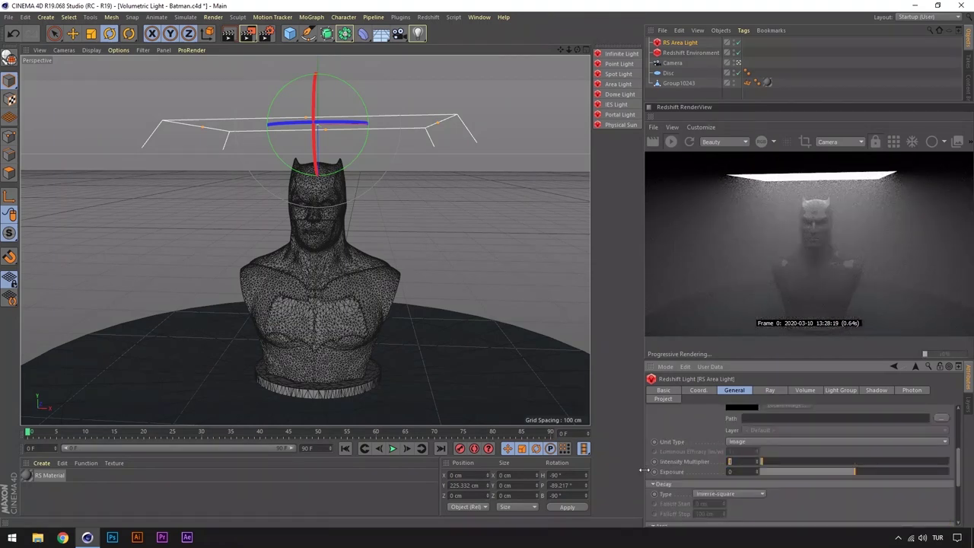
{"action": "left_click_drag", "start_coordinate": [643, 471], "coordinate": [964, 483]}
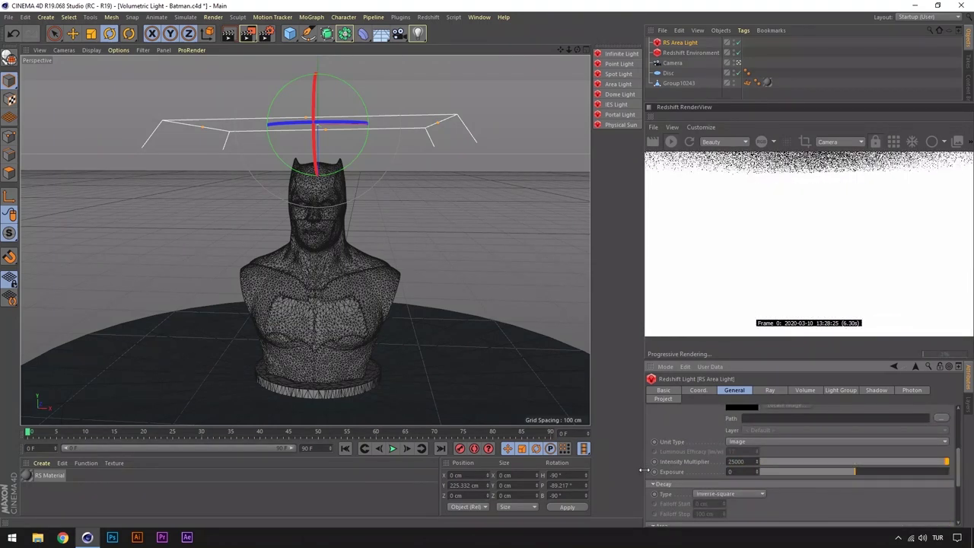
{"action": "left_click_drag", "start_coordinate": [960, 481], "coordinate": [961, 511]}
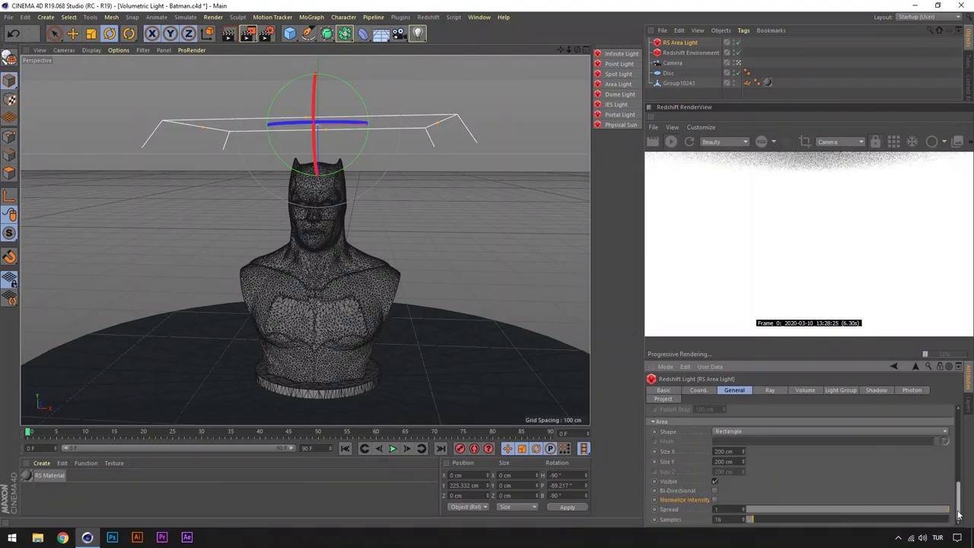
{"action": "left_click", "coordinate": [714, 500]}
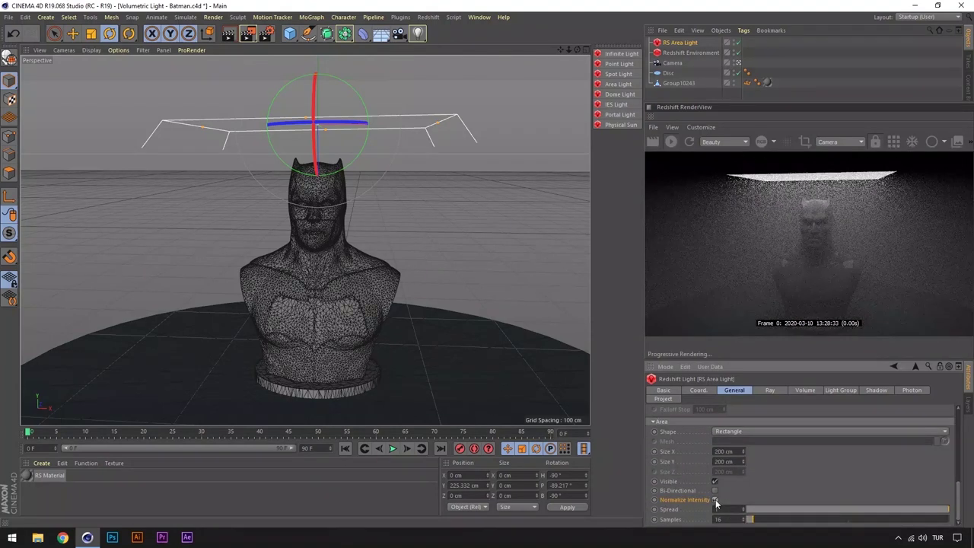
{"action": "scroll", "coordinate": [799, 456], "scroll_direction": "up", "scroll_amount": 5}
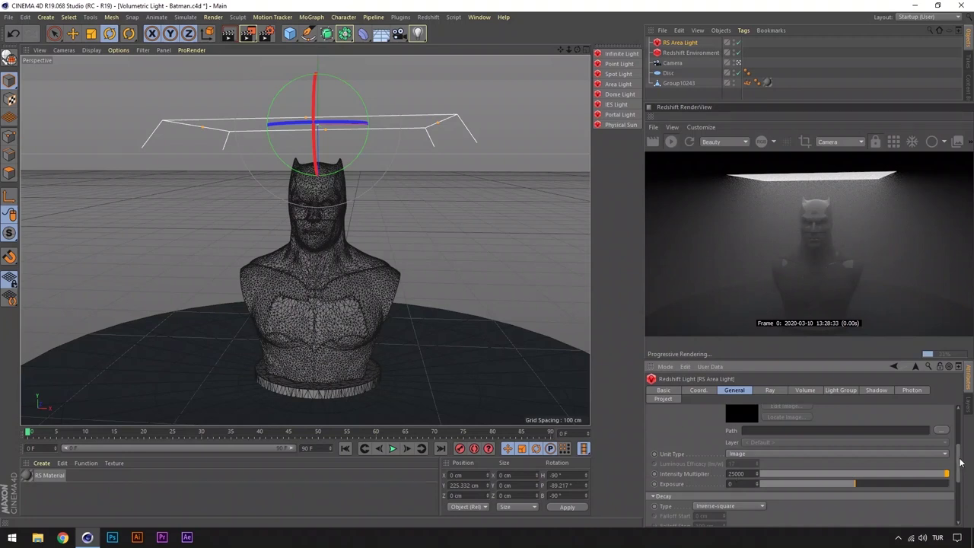
{"action": "left_click_drag", "start_coordinate": [960, 462], "coordinate": [960, 498]}
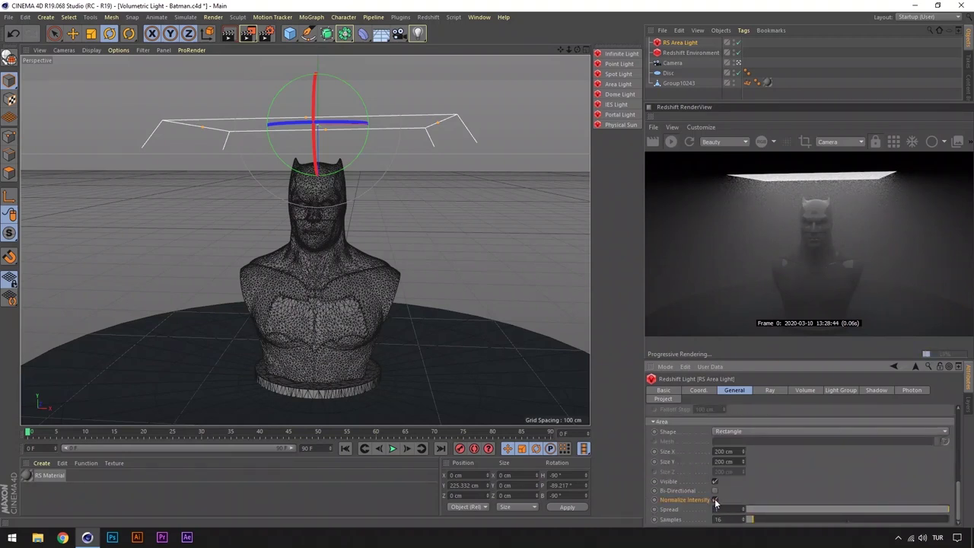
{"action": "left_click", "coordinate": [714, 500]}
{"action": "scroll", "coordinate": [719, 487], "scroll_direction": "up", "scroll_amount": 4}
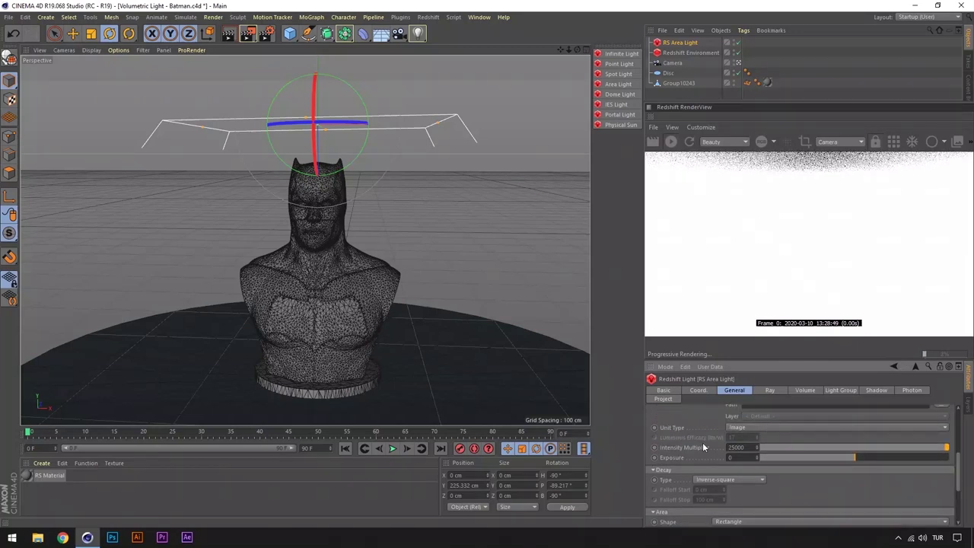
{"action": "double_click", "coordinate": [742, 447]}
{"action": "type", "text": "1"}
{"action": "key", "text": "Return"}
{"action": "left_click_drag", "start_coordinate": [960, 453], "coordinate": [961, 499]}
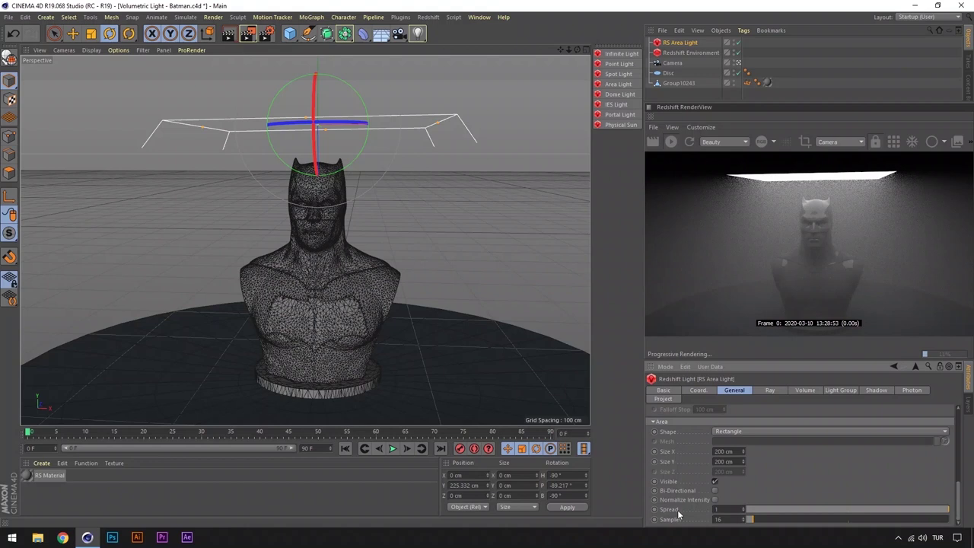
Step: Raise the area light higher above the bust and narrow its spread to a tight beam
{"action": "key", "text": "e"}
{"action": "left_click_drag", "start_coordinate": [305, 279], "coordinate": [305, 241]}
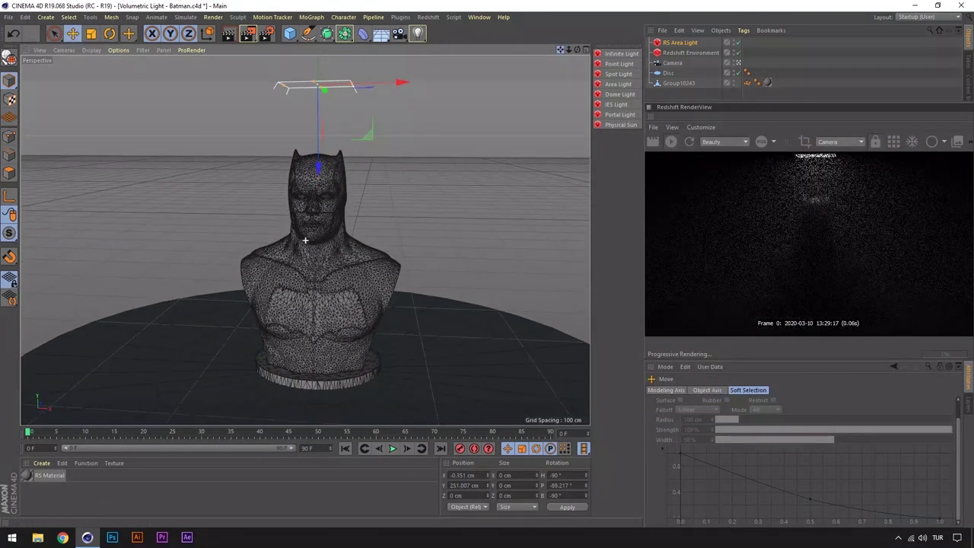
{"action": "middle_click_drag", "start_coordinate": [306, 240], "coordinate": [312, 248], "text": "alt"}
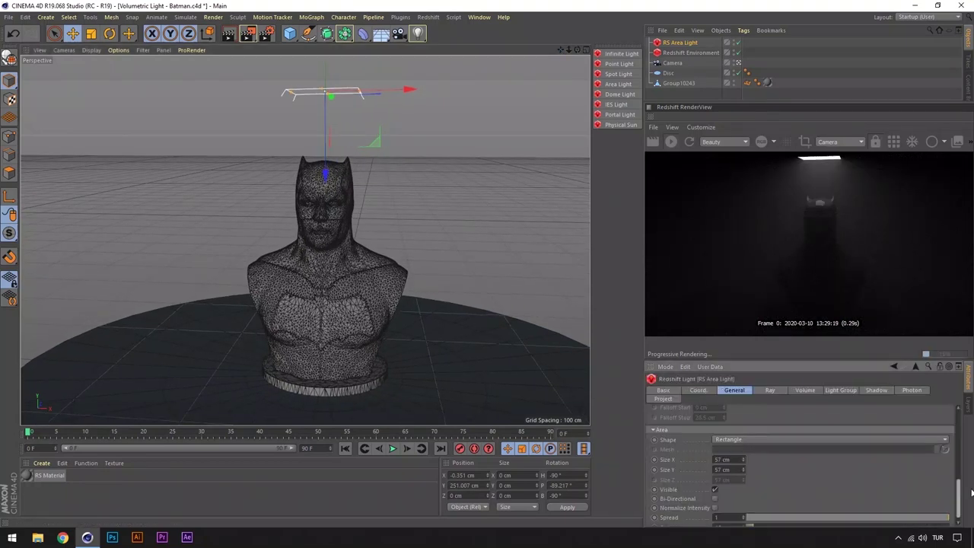
{"action": "scroll", "coordinate": [957, 493], "scroll_direction": "down", "scroll_amount": 1}
{"action": "mouse_move", "coordinate": [794, 511]}
{"action": "left_mouse_down"}
{"action": "mouse_move", "coordinate": [752, 513]}
{"action": "mouse_move", "coordinate": [852, 505]}
{"action": "left_mouse_up"}
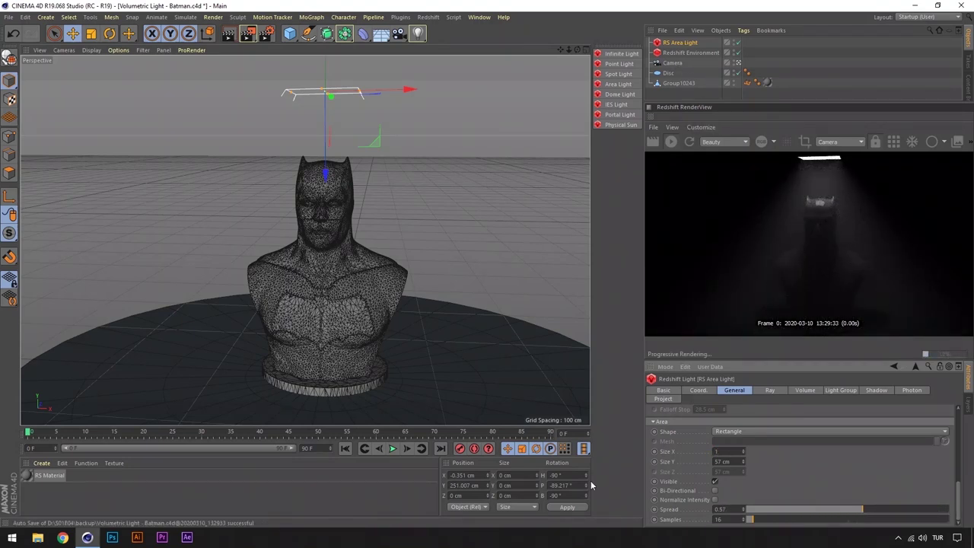
Step: Set the area light to 1 × 1 cm with intensity 250000, then lower it to 10000
{"action": "key", "text": "Return"}
{"action": "type", "text": "1"}
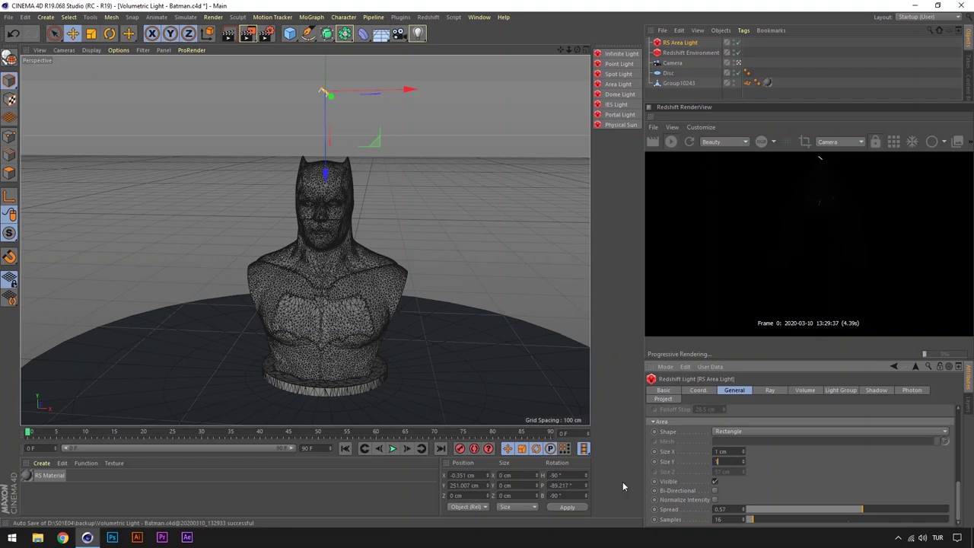
{"action": "key", "text": "Tab"}
{"action": "scroll", "coordinate": [761, 487], "scroll_direction": "down", "scroll_amount": 5}
{"action": "double_click", "coordinate": [732, 474]}
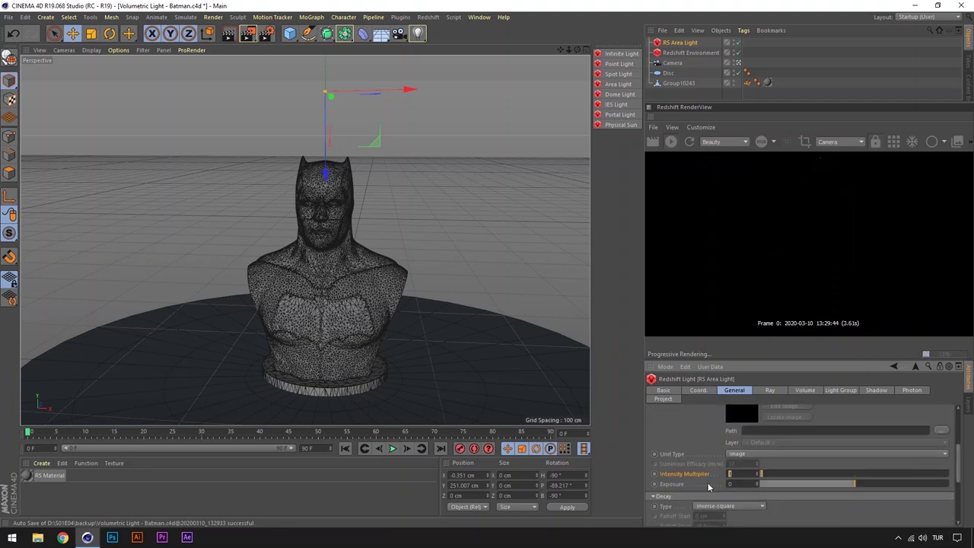
{"action": "type", "text": "250000"}
{"action": "key", "text": "Return"}
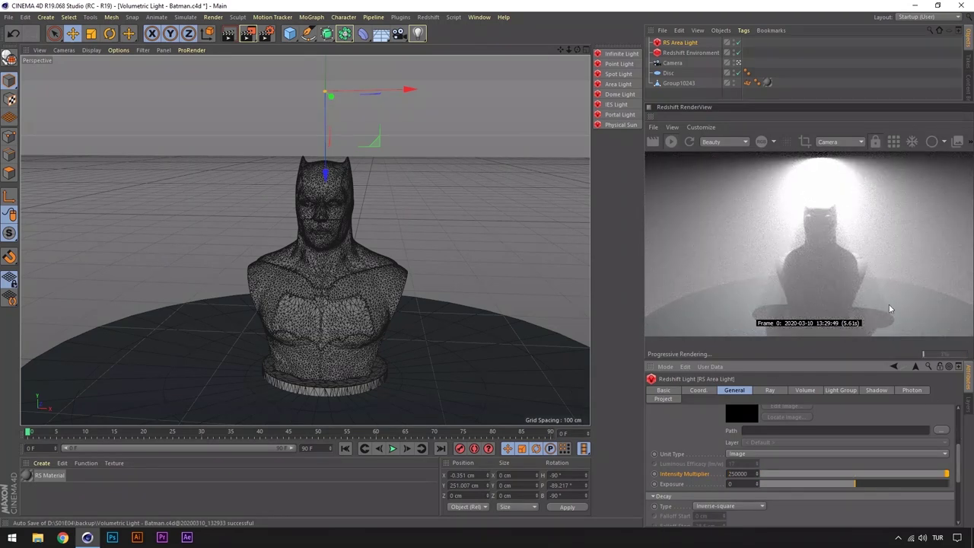
{"action": "left_click_drag", "start_coordinate": [753, 474], "coordinate": [670, 476]}
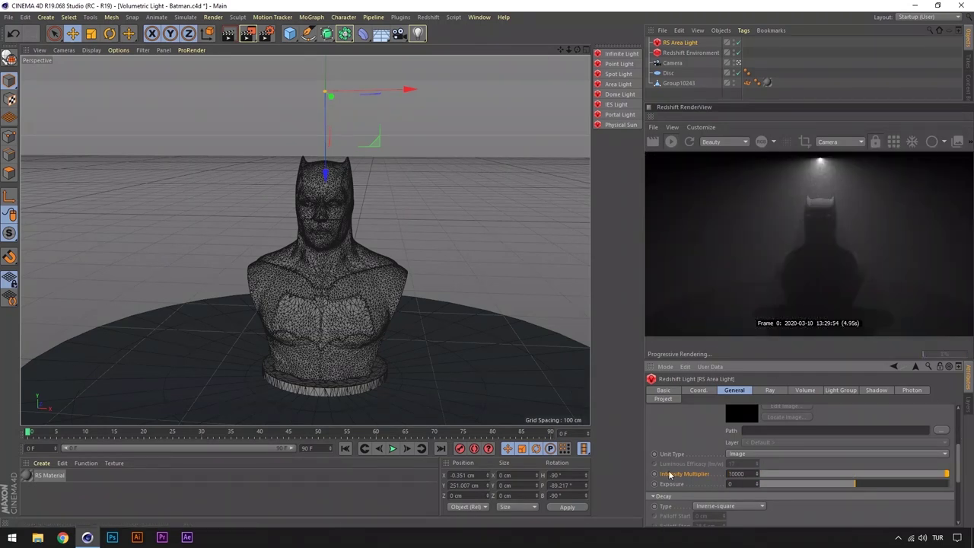
Step: Enlarge the area light to 100 cm and drop its intensity to 1
{"action": "scroll", "coordinate": [959, 484], "scroll_direction": "down", "scroll_amount": 3}
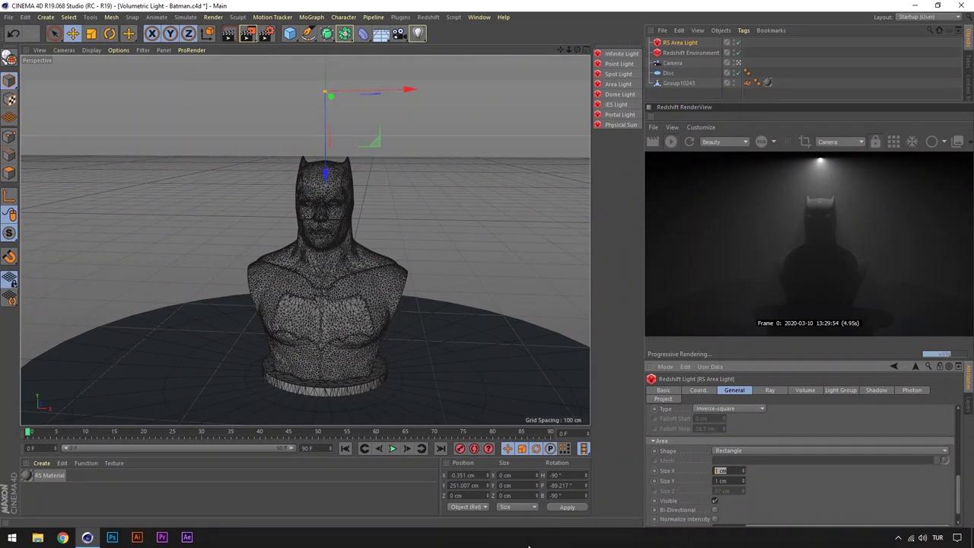
{"action": "type", "text": "100"}
{"action": "key", "text": "Return"}
{"action": "scroll", "coordinate": [839, 470], "scroll_direction": "up", "scroll_amount": 3}
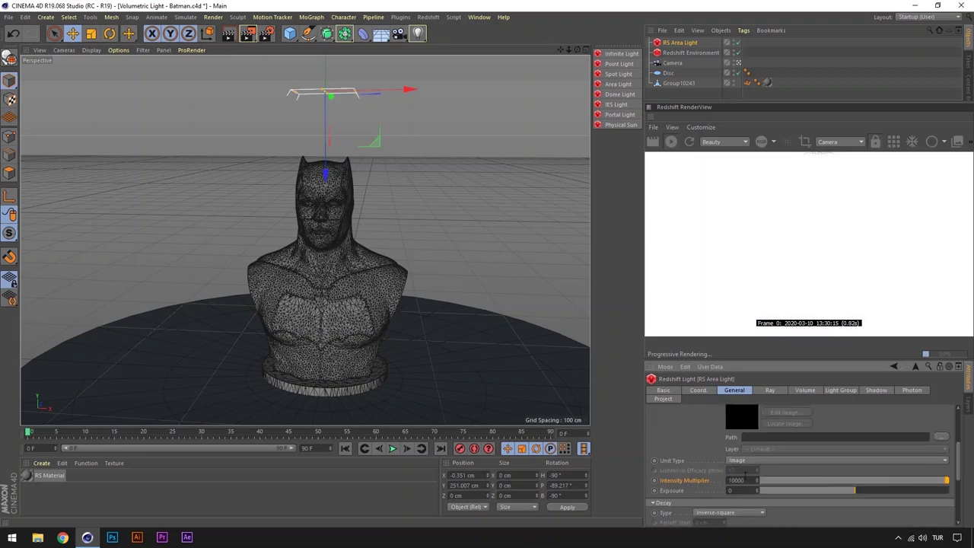
{"action": "left_click_drag", "start_coordinate": [746, 477], "coordinate": [656, 488]}
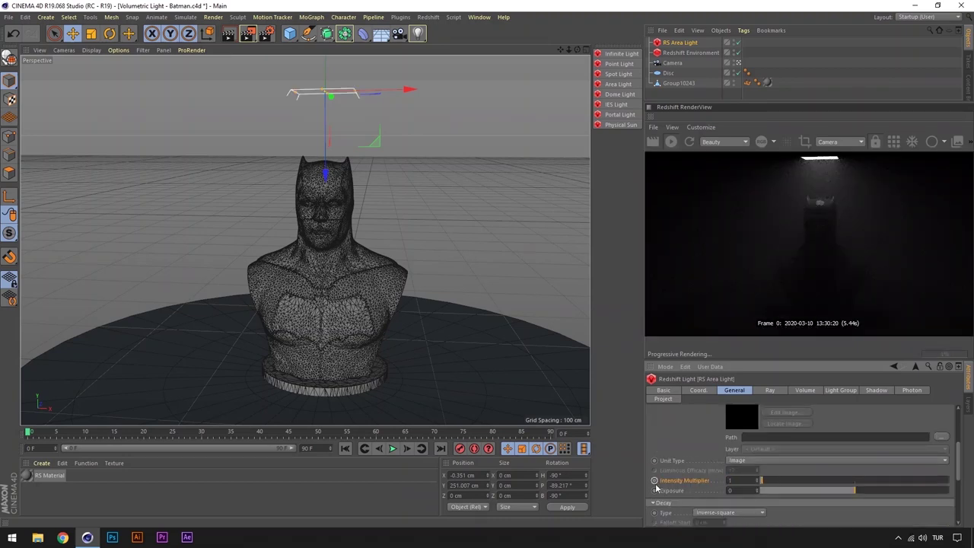
Step: Delete the RS Area Light and add a Redshift Dome Light
{"action": "left_click", "coordinate": [680, 44]}
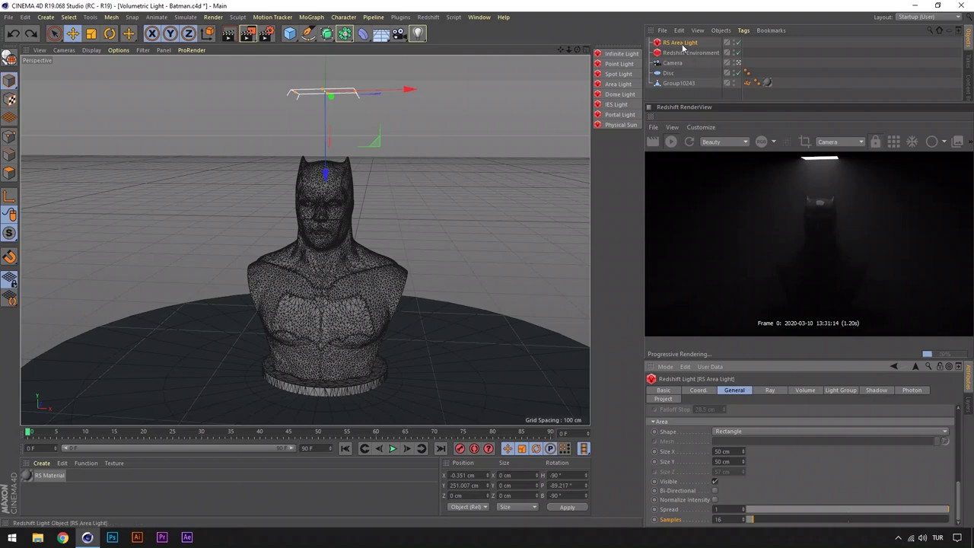
{"action": "key", "text": "Delete"}
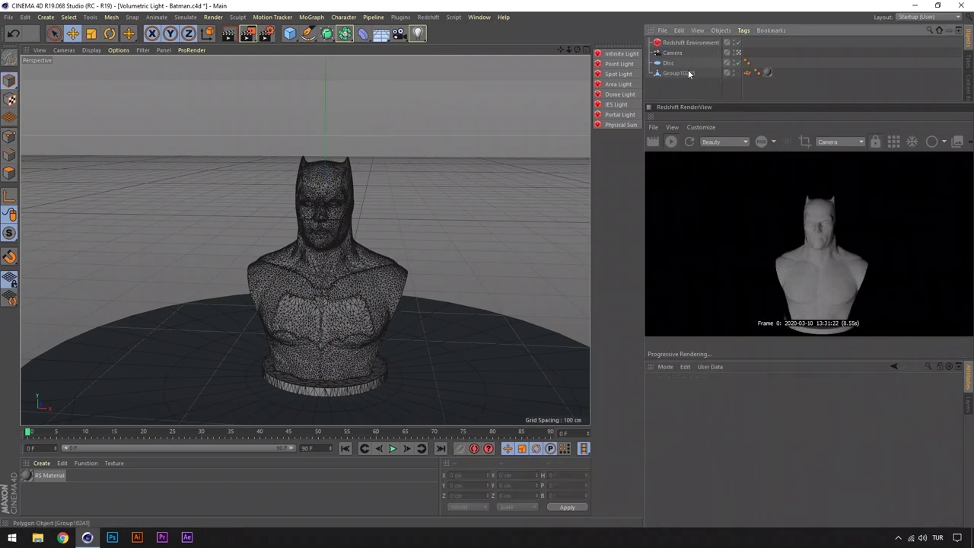
{"action": "left_click", "coordinate": [618, 95]}
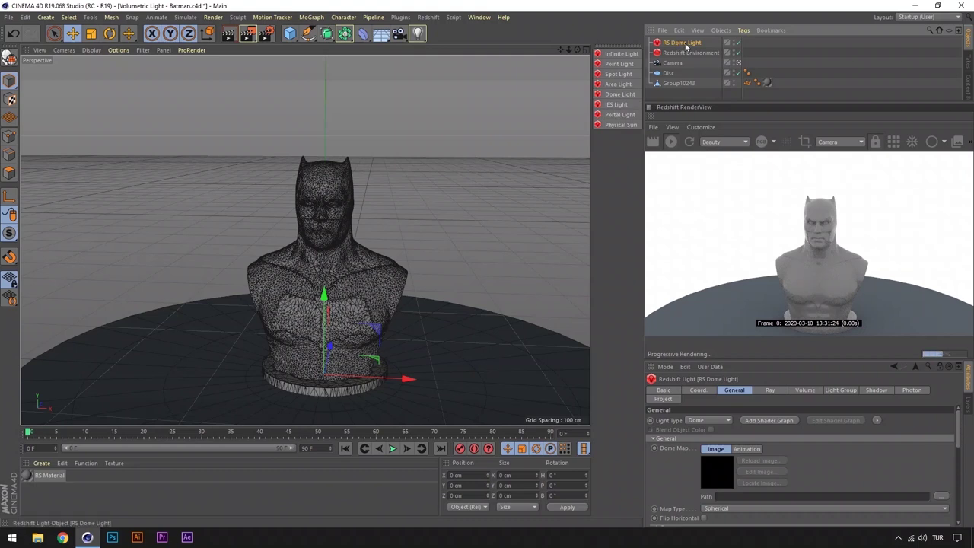
Step: Load HDRI_STUDIO_vol2_001.hdr into the dome light's Path, keeping the file at its original location
{"action": "left_click_drag", "start_coordinate": [960, 428], "coordinate": [960, 456]}
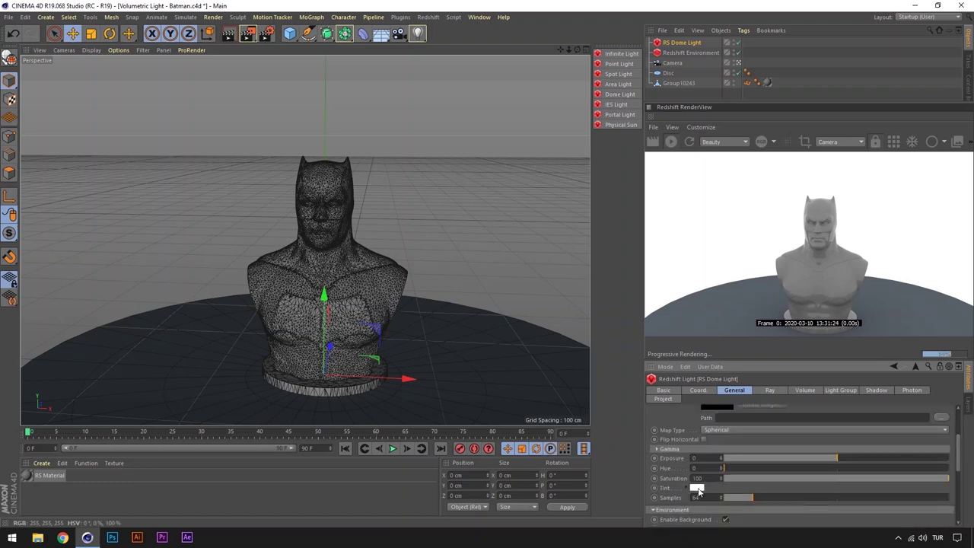
{"action": "left_click", "coordinate": [697, 488]}
{"action": "mouse_move", "coordinate": [957, 461]}
{"action": "left_mouse_down"}
{"action": "mouse_move", "coordinate": [965, 469]}
{"action": "mouse_move", "coordinate": [960, 415]}
{"action": "left_mouse_up"}
{"action": "left_click", "coordinate": [942, 495]}
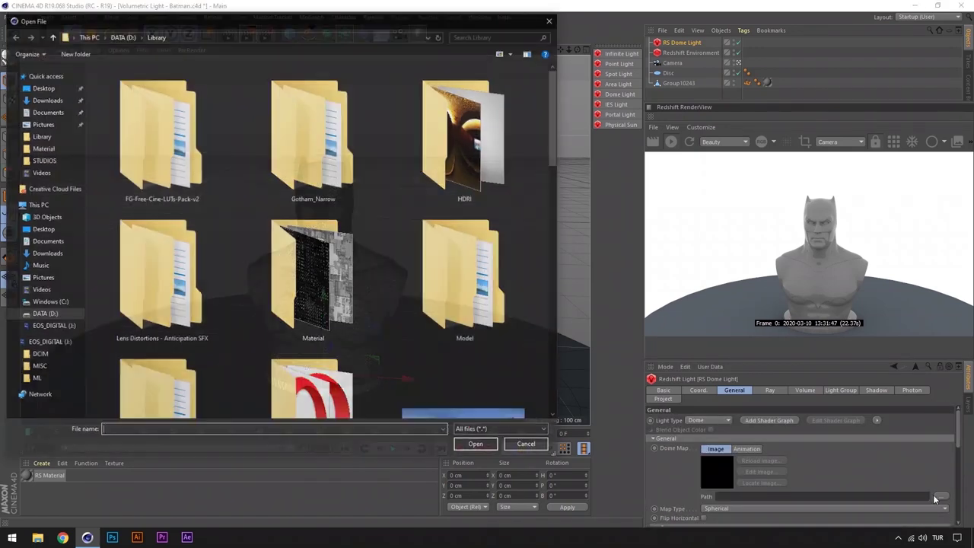
{"action": "double_click", "coordinate": [449, 152]}
{"action": "double_click", "coordinate": [175, 104]}
{"action": "left_click", "coordinate": [557, 304]}
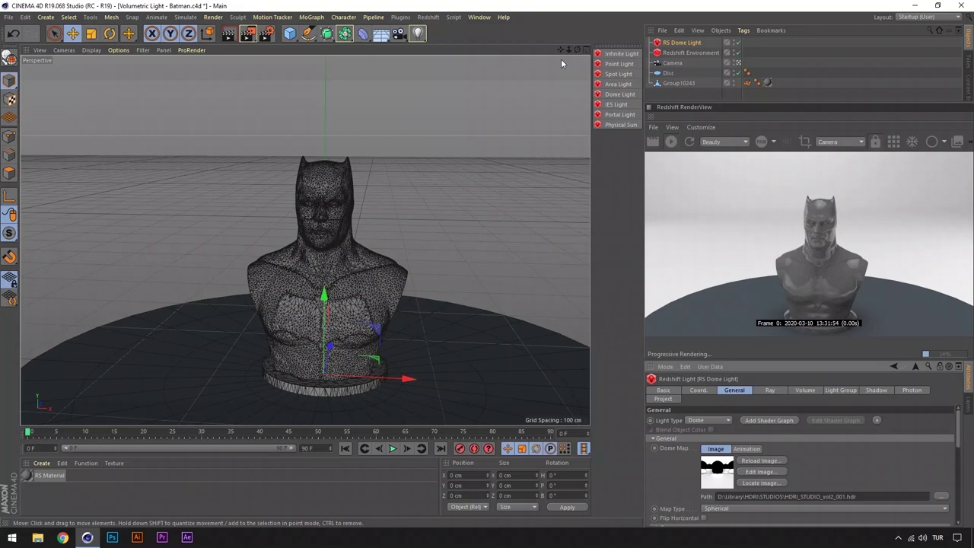
Step: Try exposure and hue changes, keeping exposure at 0, and confirm Spherical mapping
{"action": "scroll", "coordinate": [844, 476], "scroll_direction": "down", "scroll_amount": 2}
{"action": "mouse_move", "coordinate": [845, 476]}
{"action": "left_mouse_down"}
{"action": "mouse_move", "coordinate": [894, 474]}
{"action": "mouse_move", "coordinate": [820, 481]}
{"action": "mouse_move", "coordinate": [829, 486]}
{"action": "left_mouse_up"}
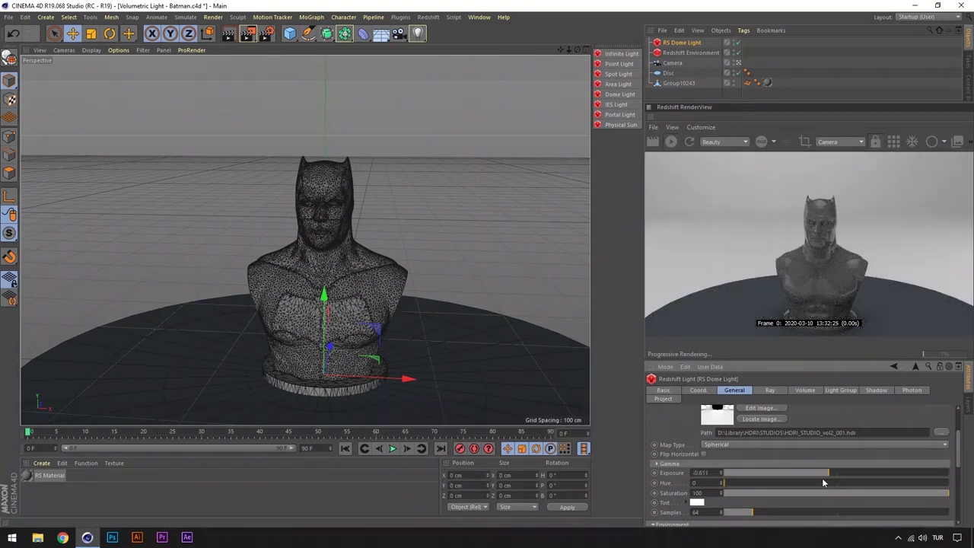
{"action": "key", "text": "ctrl+z"}
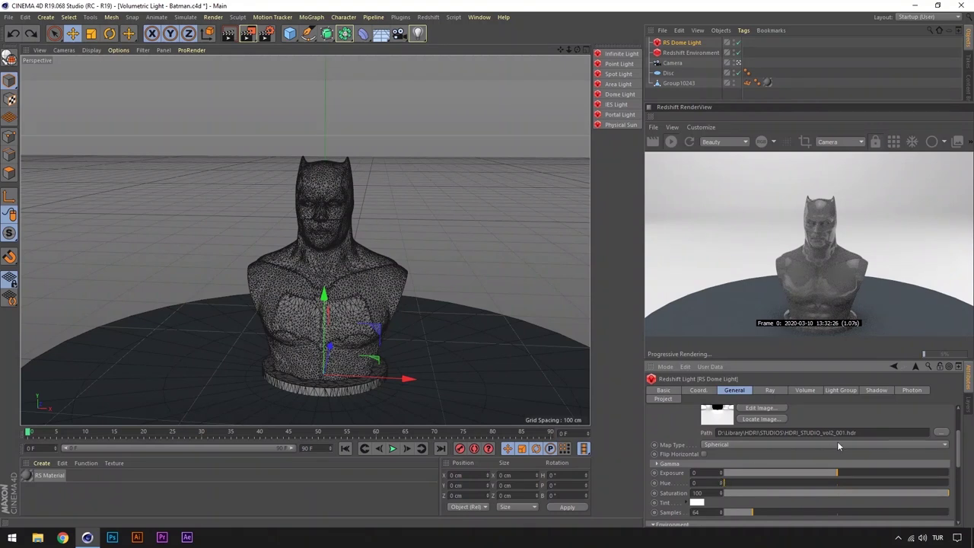
{"action": "left_click_drag", "start_coordinate": [846, 432], "coordinate": [864, 435]}
{"action": "mouse_move", "coordinate": [837, 482]}
{"action": "left_mouse_down"}
{"action": "mouse_move", "coordinate": [897, 482]}
{"action": "mouse_move", "coordinate": [723, 483]}
{"action": "left_mouse_up"}
{"action": "scroll", "coordinate": [708, 495], "scroll_direction": "up", "scroll_amount": 2}
{"action": "left_click", "coordinate": [712, 488]}
{"action": "left_click", "coordinate": [735, 471]}
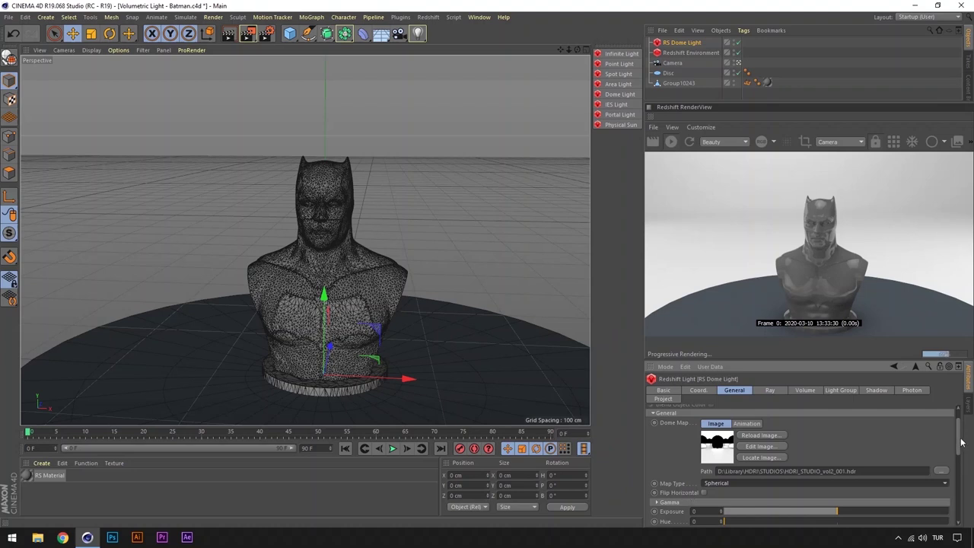
Step: Enable Back-Plate on the RS Dome Light
{"action": "left_click_drag", "start_coordinate": [960, 440], "coordinate": [958, 460]}
{"action": "scroll", "coordinate": [893, 457], "scroll_direction": "down", "scroll_amount": 5}
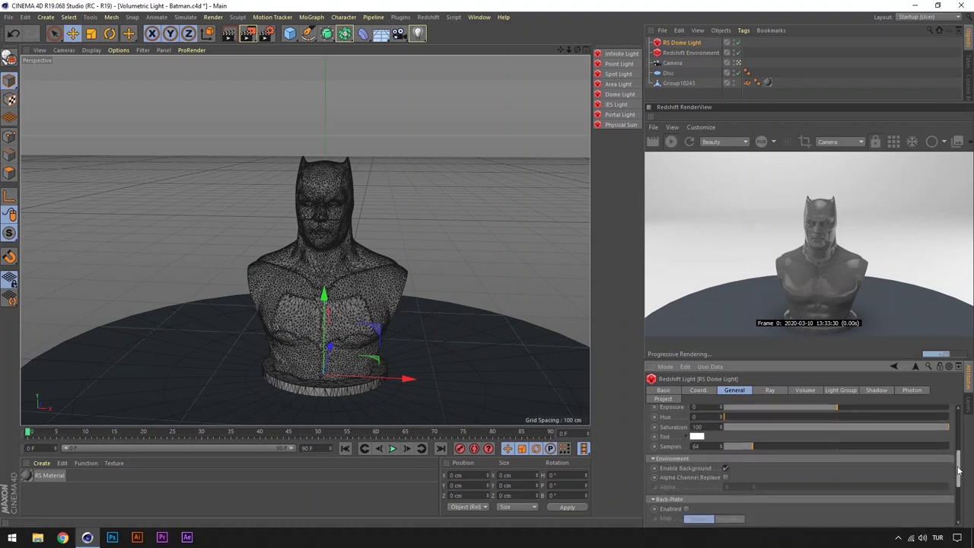
{"action": "left_click", "coordinate": [686, 495]}
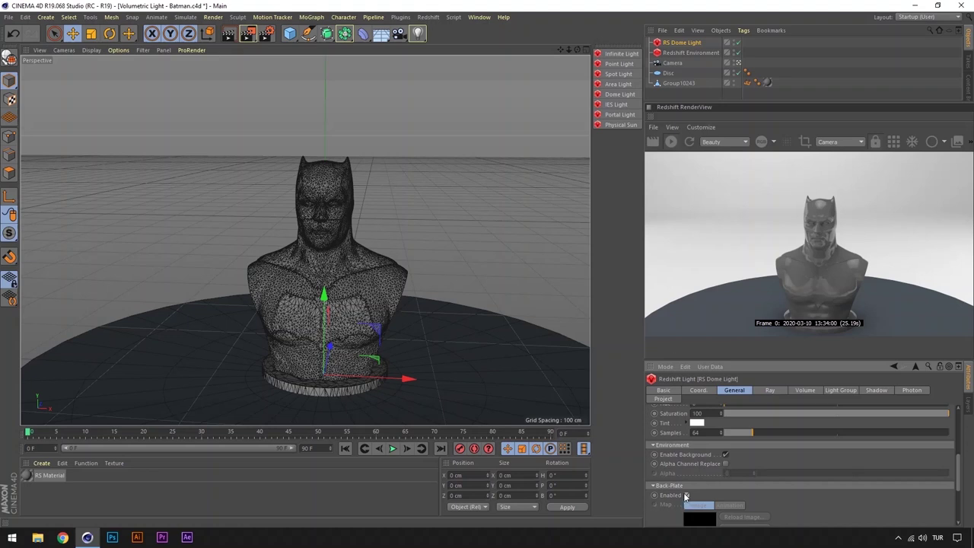
{"action": "left_click_drag", "start_coordinate": [962, 470], "coordinate": [959, 490]}
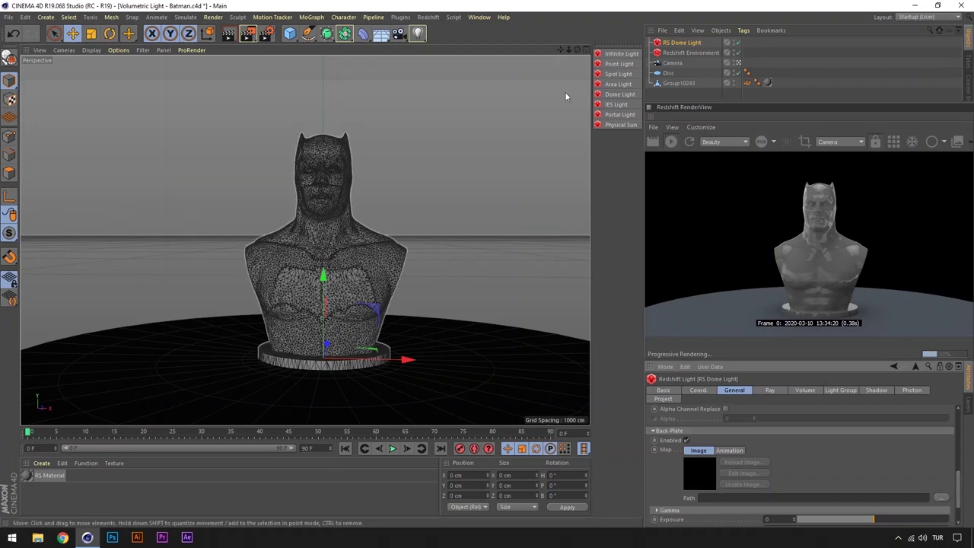
Step: Load Library/blue-gradient-background.png as the dome light's back-plate image, declining the project copy
{"action": "left_click_drag", "start_coordinate": [568, 49], "coordinate": [312, 243]}
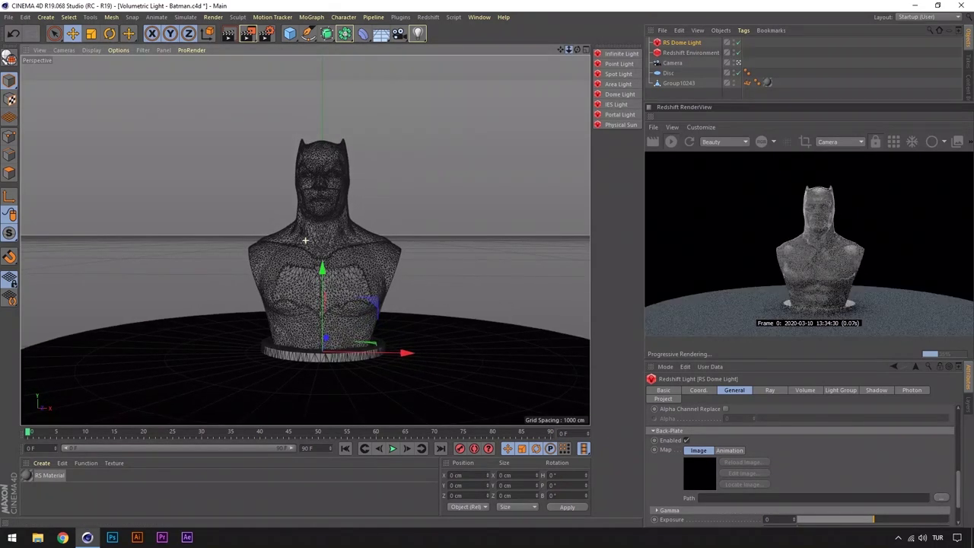
{"action": "left_click_drag", "start_coordinate": [568, 49], "coordinate": [711, 242]}
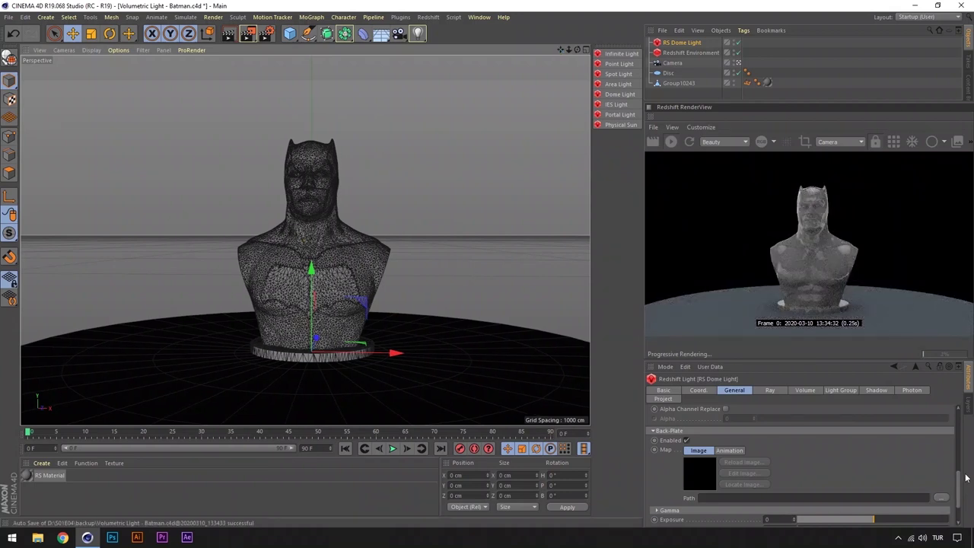
{"action": "scroll", "coordinate": [954, 495], "scroll_direction": "up", "scroll_amount": 1}
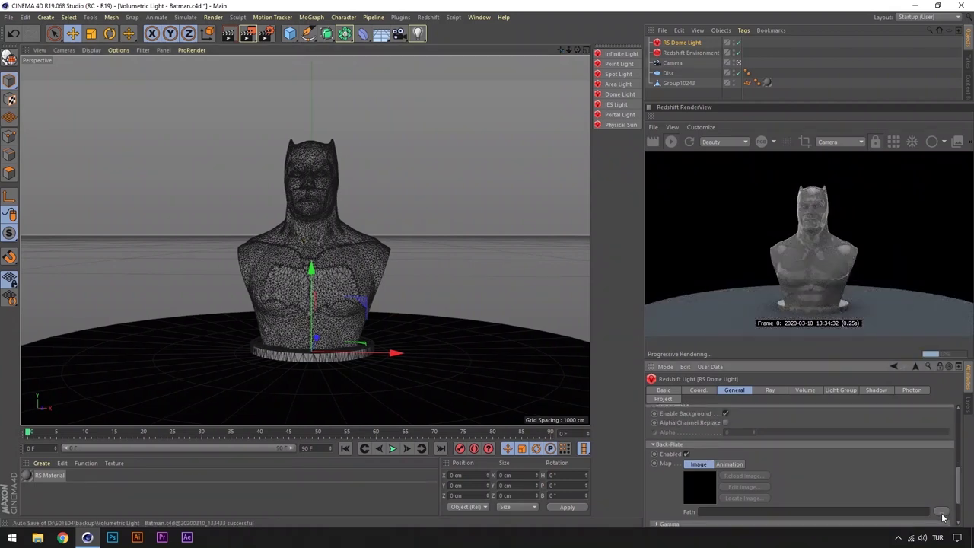
{"action": "left_click", "coordinate": [941, 512]}
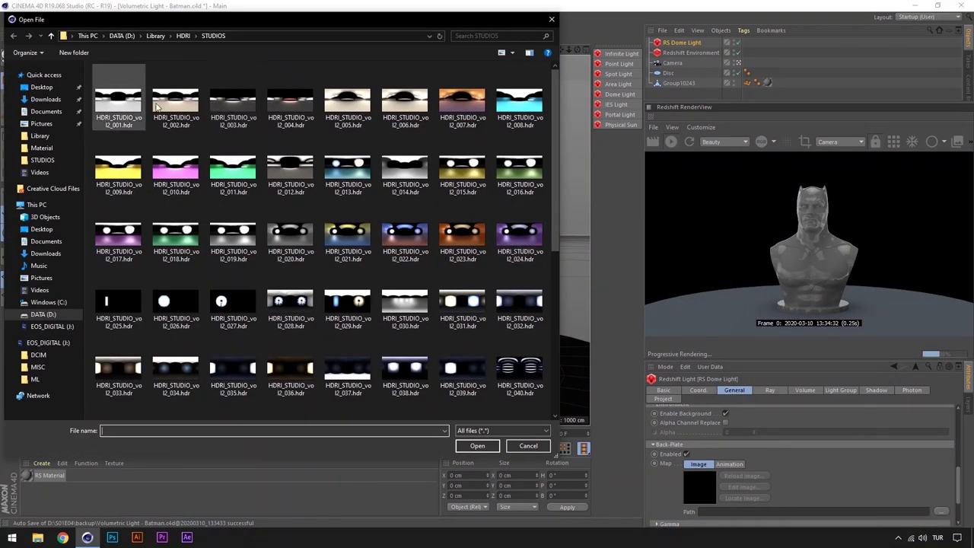
{"action": "left_click", "coordinate": [156, 36]}
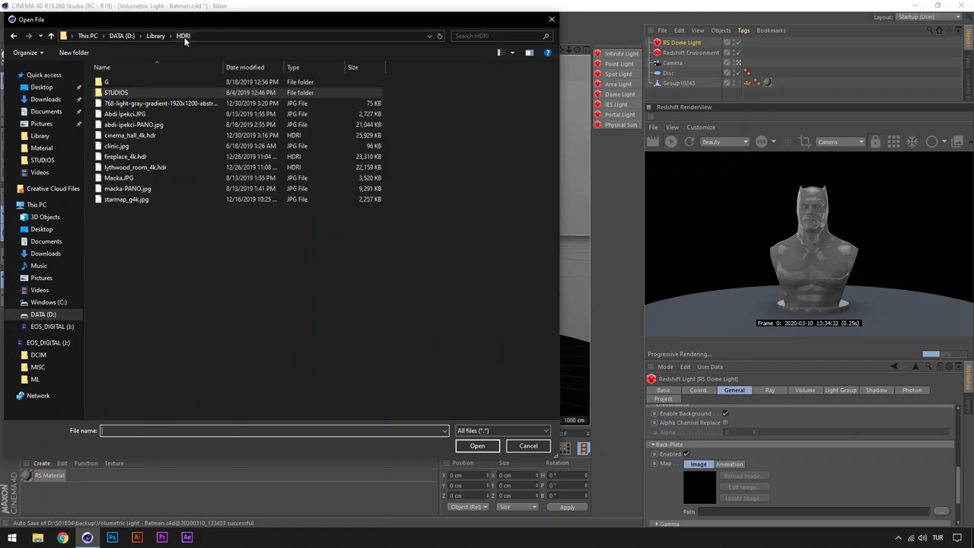
{"action": "left_click", "coordinate": [312, 251]}
{"action": "left_click", "coordinate": [475, 445]}
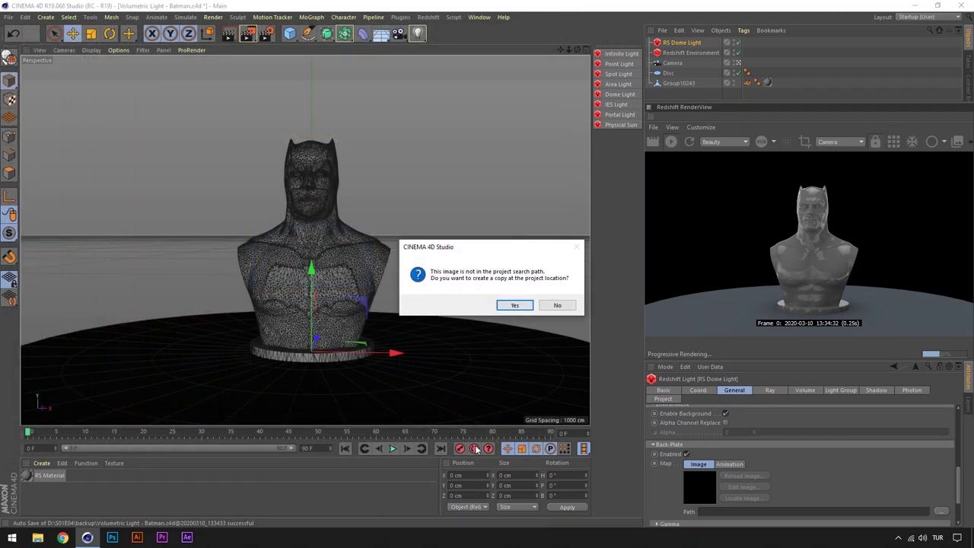
{"action": "left_click", "coordinate": [561, 302]}
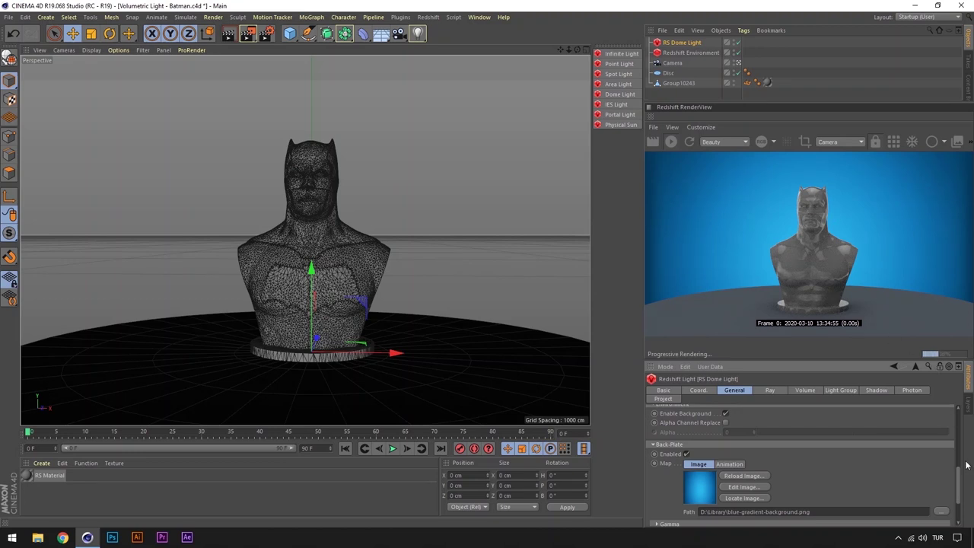
{"action": "left_click", "coordinate": [769, 389], "text": "shift"}
{"action": "left_click_drag", "start_coordinate": [960, 430], "coordinate": [963, 469]}
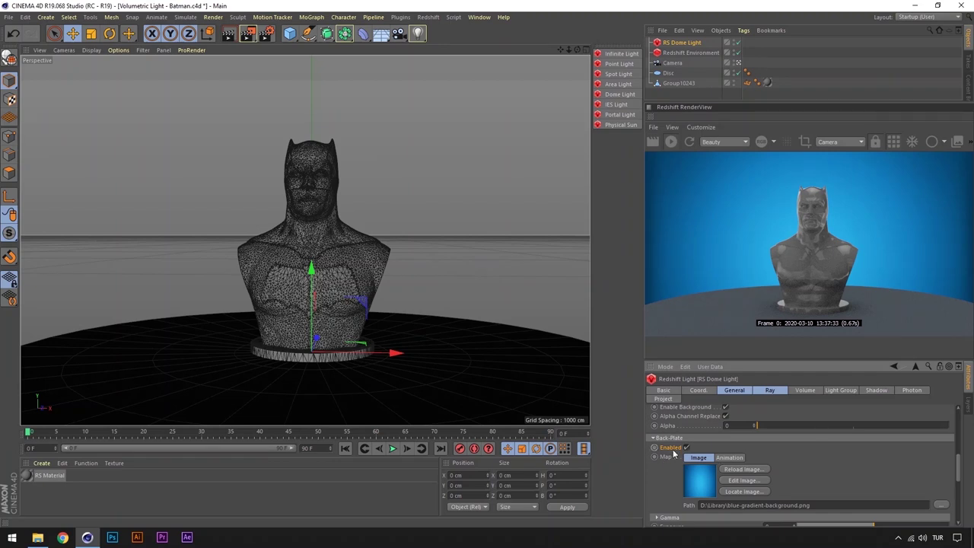
Step: Switch the RenderView to display the Alpha channel
{"action": "left_click_drag", "start_coordinate": [960, 464], "coordinate": [959, 506]}
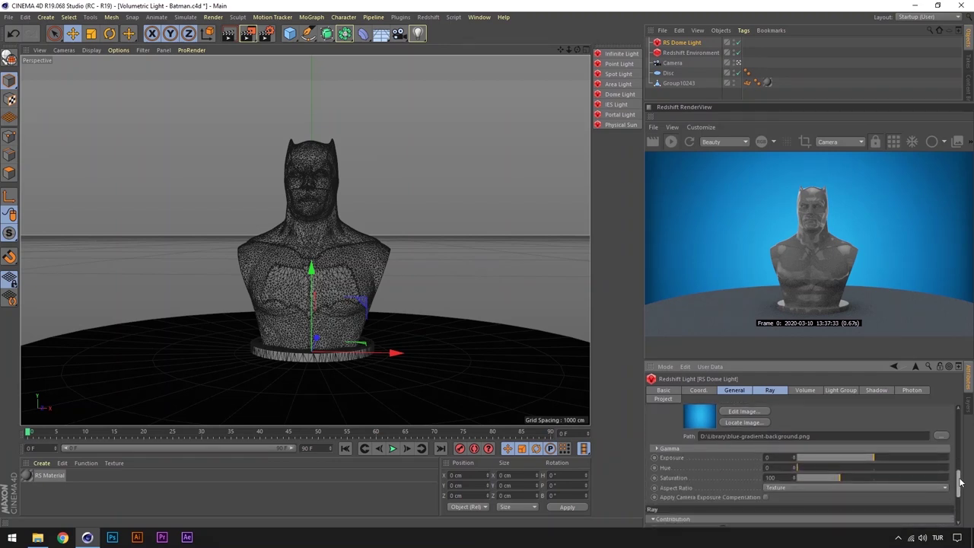
{"action": "left_click", "coordinate": [773, 142]}
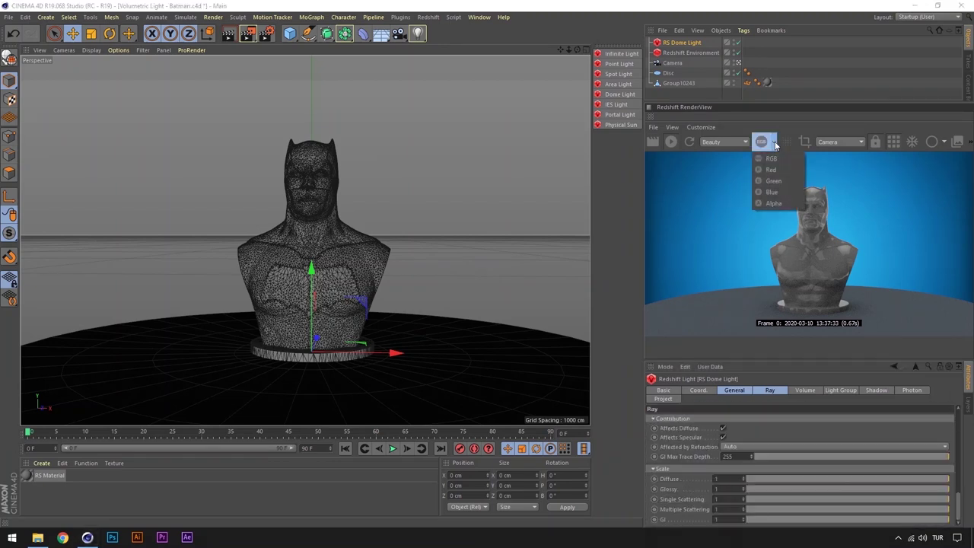
{"action": "left_click", "coordinate": [773, 204]}
{"action": "left_click_drag", "start_coordinate": [959, 515], "coordinate": [958, 456]}
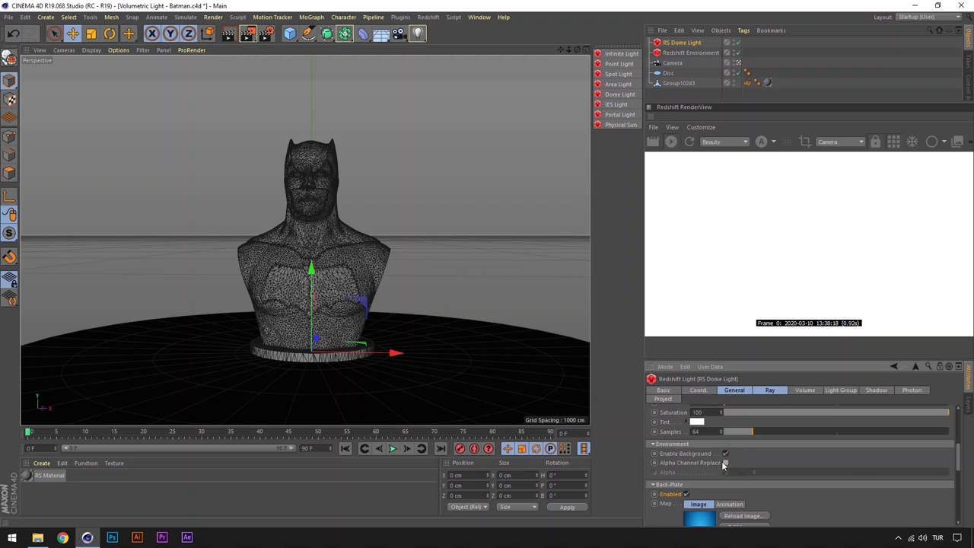
Step: Uncheck Replace Alpha on the Redshift Environment object
{"action": "left_click", "coordinate": [692, 54]}
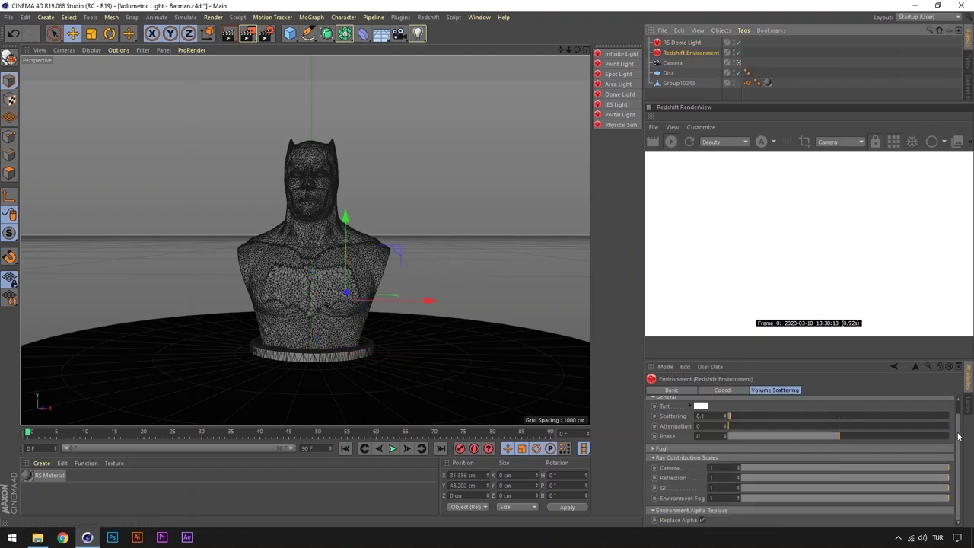
{"action": "left_click", "coordinate": [702, 520]}
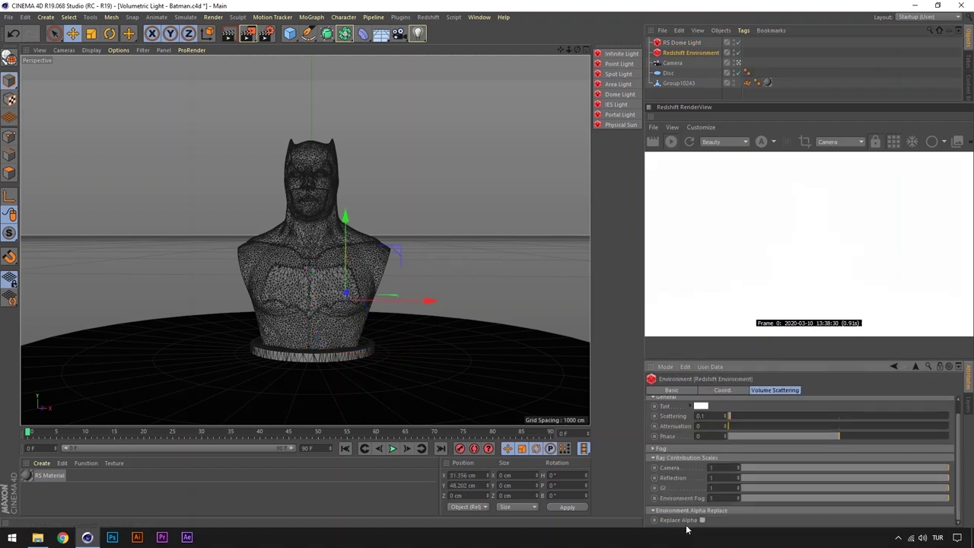
{"action": "left_click", "coordinate": [702, 521]}
Step: Enable Alpha Channel Replace on the RS Dome Light with Alpha 0.312
{"action": "left_click", "coordinate": [681, 42]}
{"action": "scroll", "coordinate": [965, 451], "scroll_direction": "down", "scroll_amount": 4}
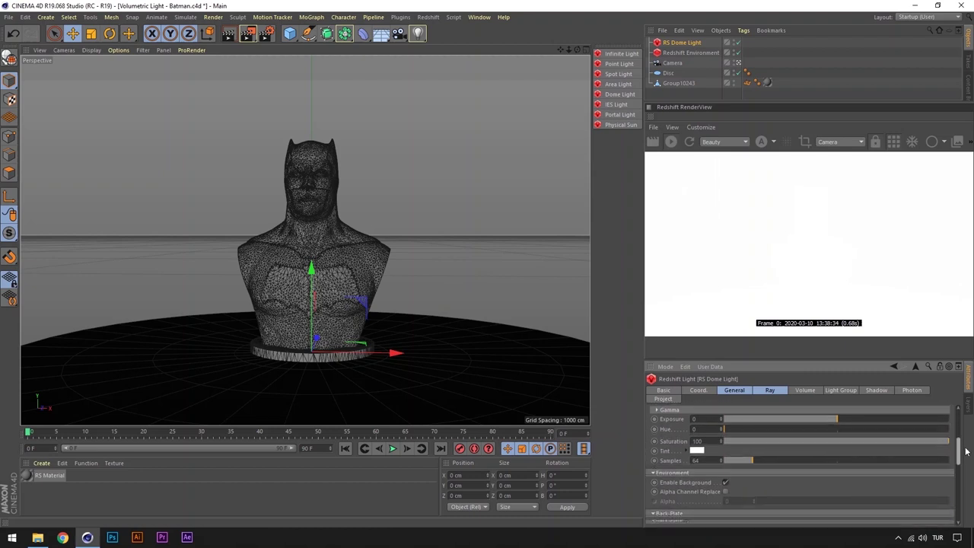
{"action": "scroll", "coordinate": [965, 452], "scroll_direction": "down", "scroll_amount": 1}
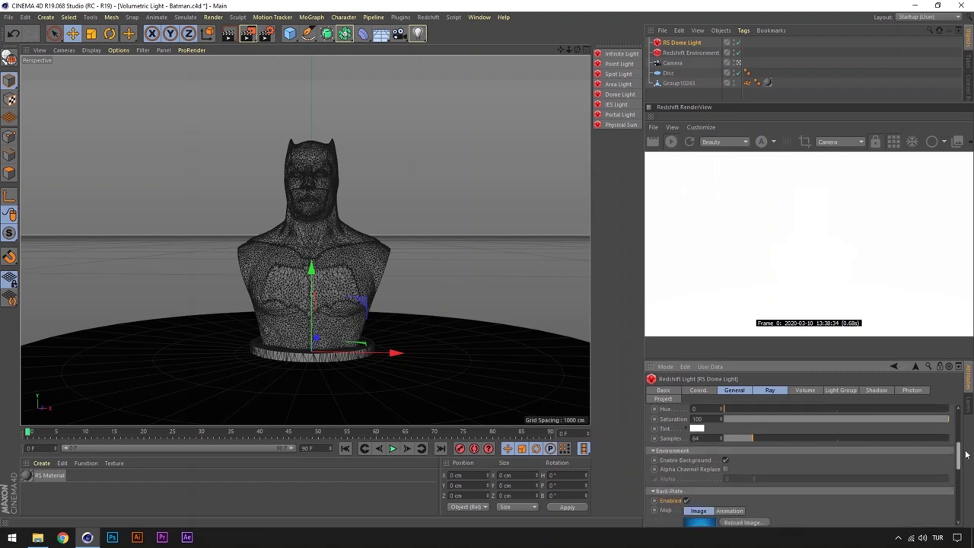
{"action": "left_click", "coordinate": [726, 470]}
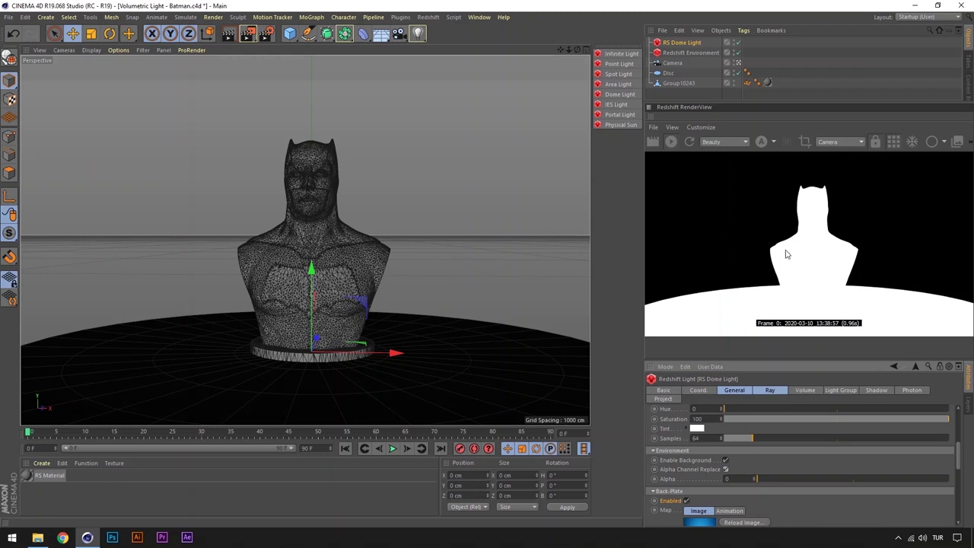
{"action": "left_click", "coordinate": [762, 142]}
{"action": "left_click_drag", "start_coordinate": [790, 479], "coordinate": [818, 478]}
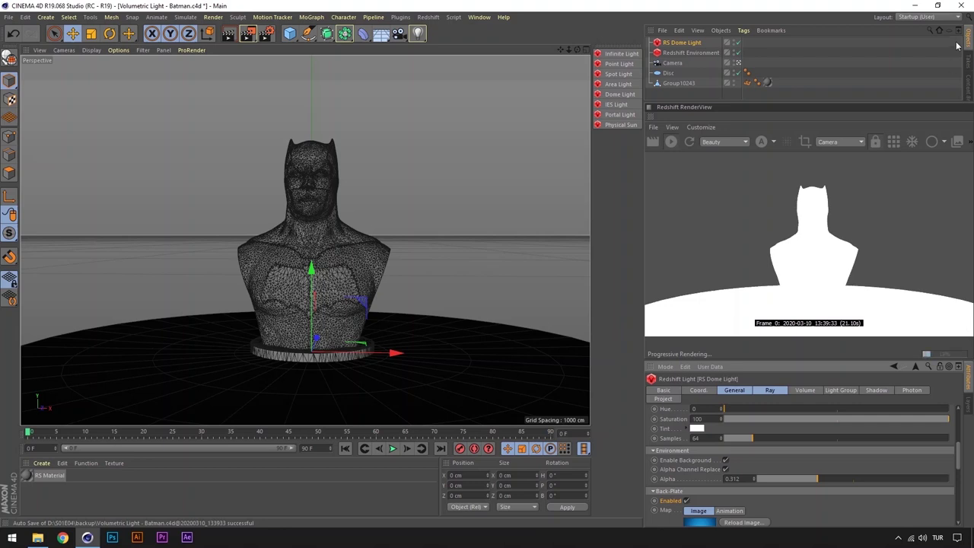
Step: Turn off the RS Dome Light's back-plate background
{"action": "left_click", "coordinate": [691, 52]}
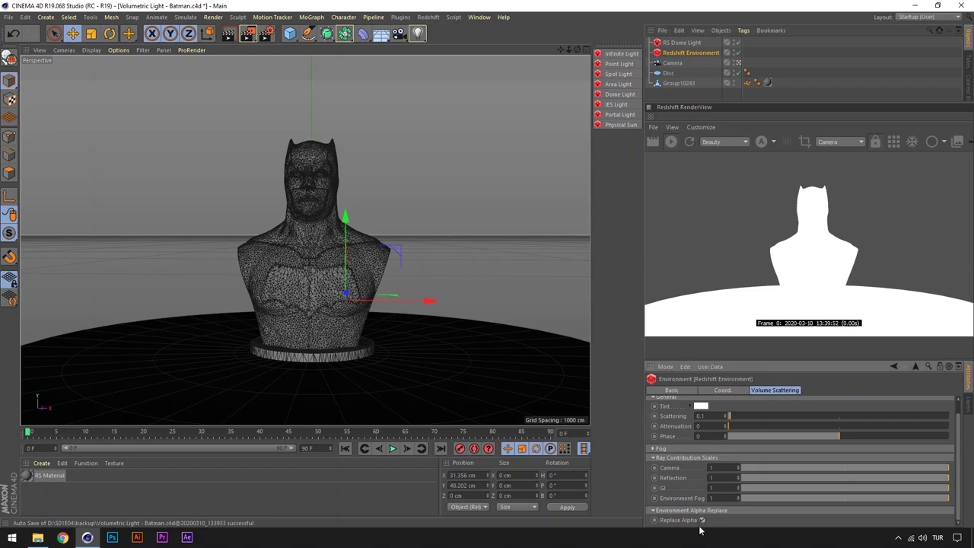
{"action": "left_click", "coordinate": [684, 44]}
{"action": "scroll", "coordinate": [895, 439], "scroll_direction": "up", "scroll_amount": 3}
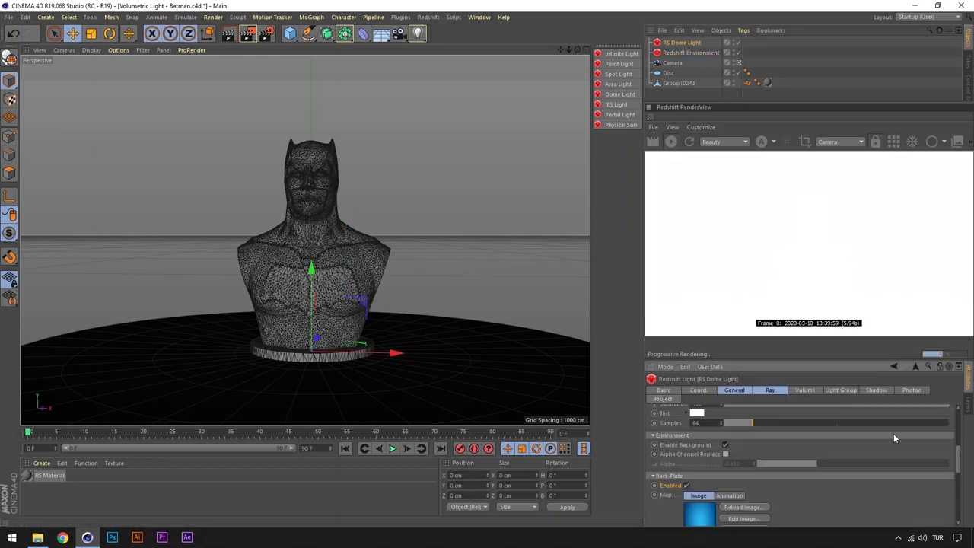
{"action": "left_click_drag", "start_coordinate": [958, 467], "coordinate": [959, 442]}
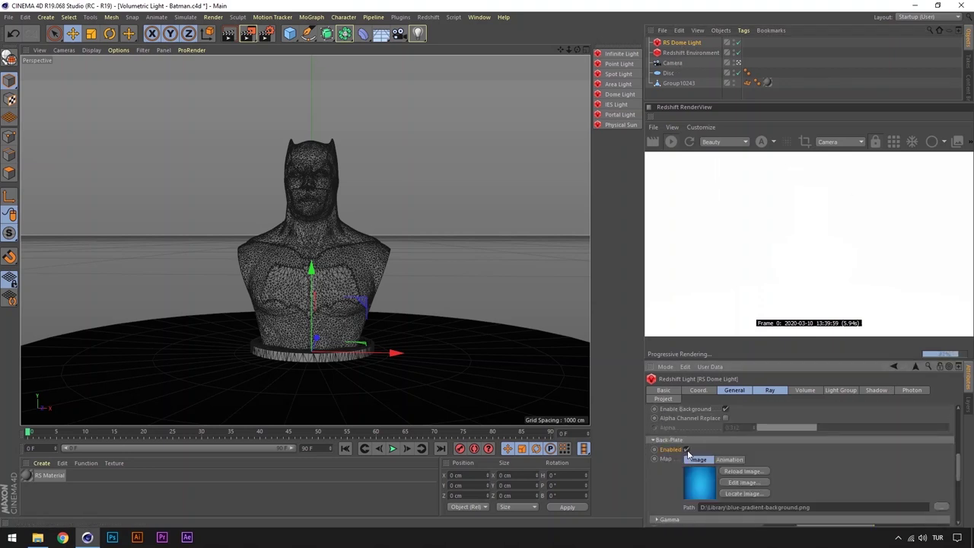
{"action": "scroll", "coordinate": [963, 470], "scroll_direction": "down", "scroll_amount": 3}
{"action": "left_click", "coordinate": [725, 483]}
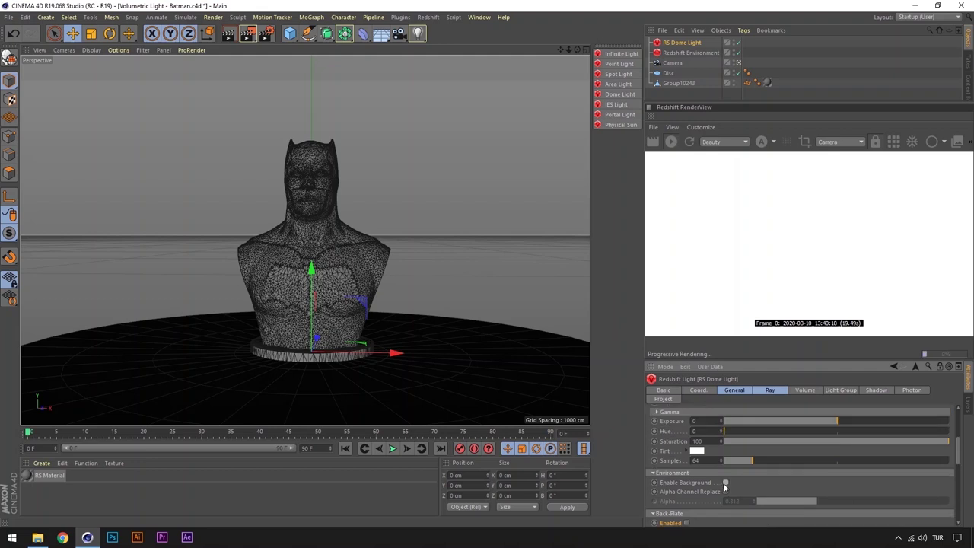
Step: Return the RenderView to full colour and re-tick Enable Background
{"action": "left_click", "coordinate": [766, 143]}
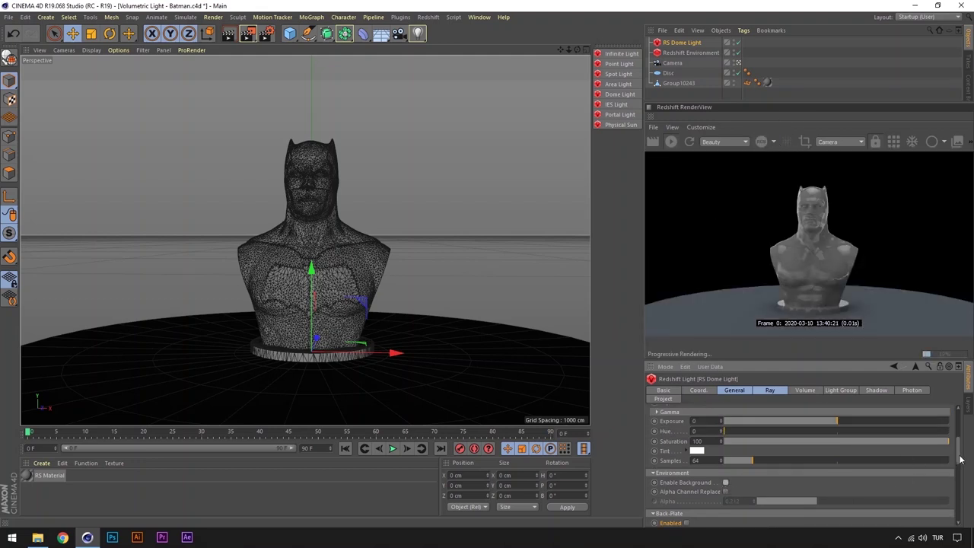
{"action": "scroll", "coordinate": [961, 463], "scroll_direction": "down", "scroll_amount": 2}
{"action": "left_click", "coordinate": [725, 465]}
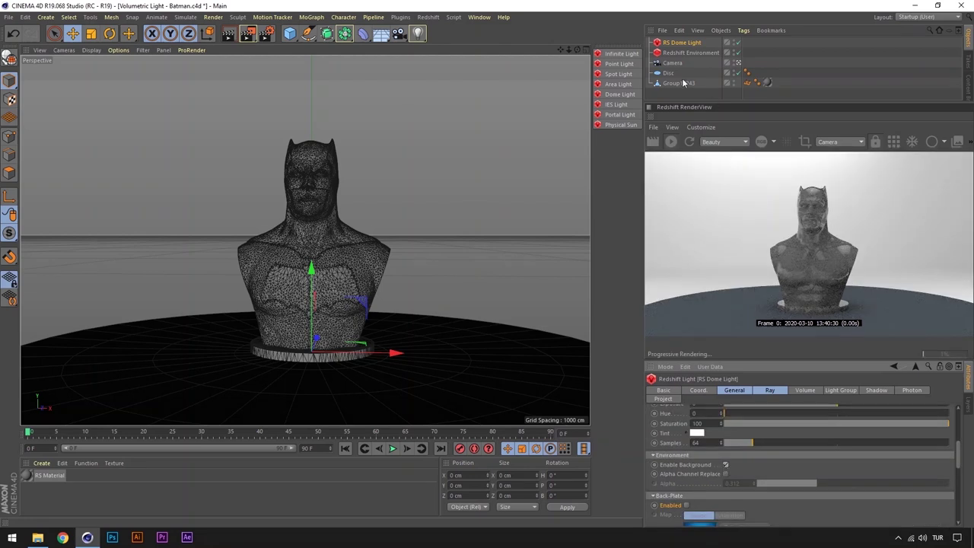
Step: Rotate the RS Dome Light to about 78° heading, then delete it
{"action": "key", "text": "r"}
{"action": "mouse_move", "coordinate": [352, 353]}
{"action": "left_mouse_down"}
{"action": "mouse_move", "coordinate": [450, 351]}
{"action": "mouse_move", "coordinate": [338, 337]}
{"action": "left_mouse_up"}
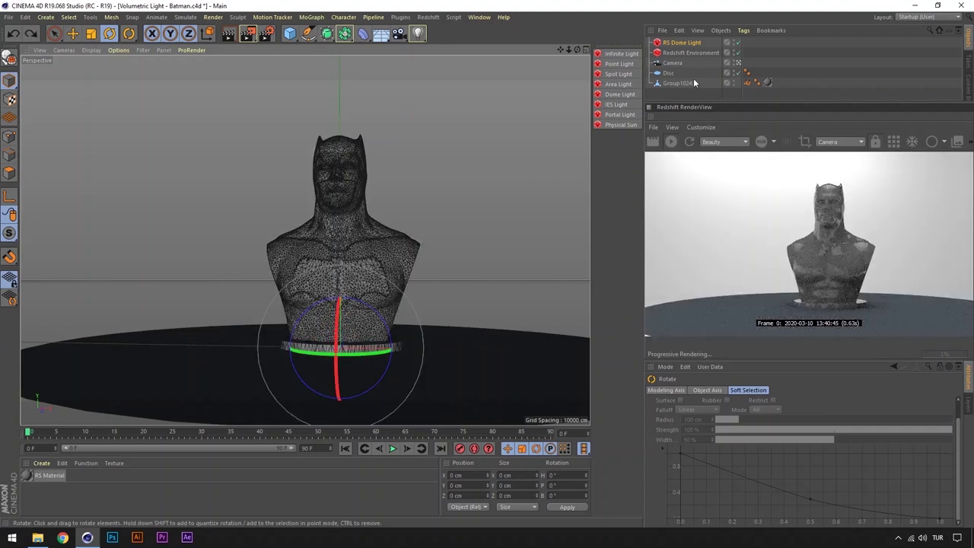
{"action": "left_click", "coordinate": [685, 44]}
{"action": "key", "text": "Delete"}
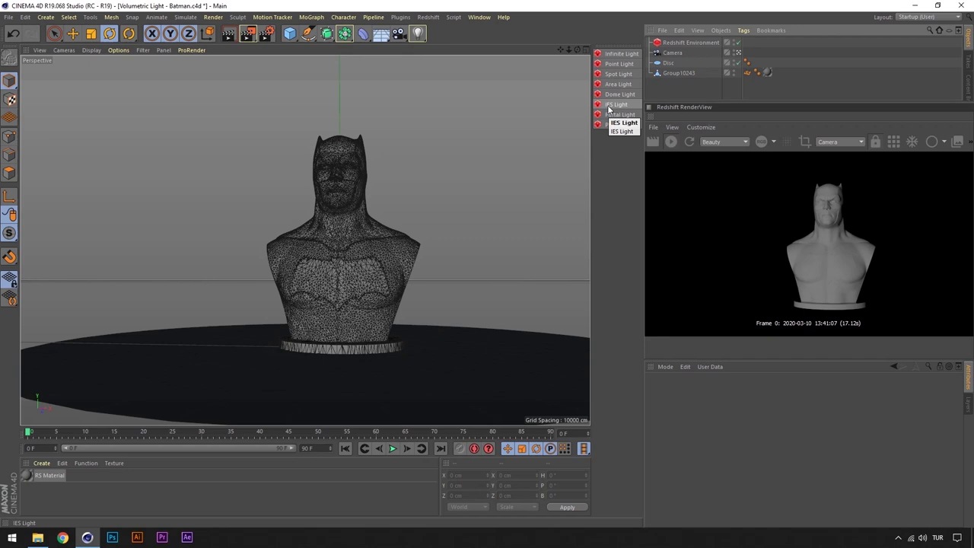
Step: Add an RS IES Light left of the bust and load the star.ies profile
{"action": "left_click", "coordinate": [609, 105]}
{"action": "key", "text": "e"}
{"action": "mouse_move", "coordinate": [356, 290]}
{"action": "left_mouse_down"}
{"action": "mouse_move", "coordinate": [234, 290]}
{"action": "mouse_move", "coordinate": [234, 210]}
{"action": "left_mouse_up"}
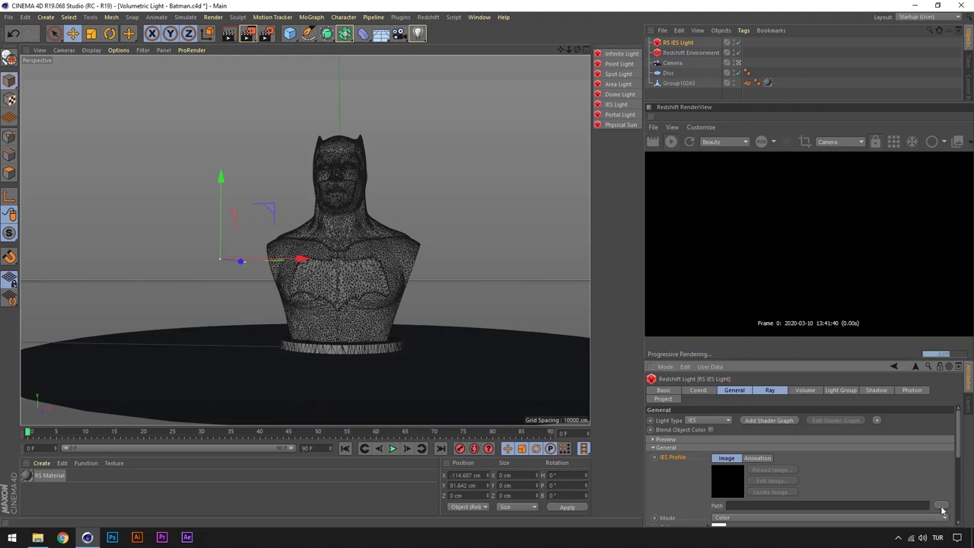
{"action": "left_click", "coordinate": [941, 508]}
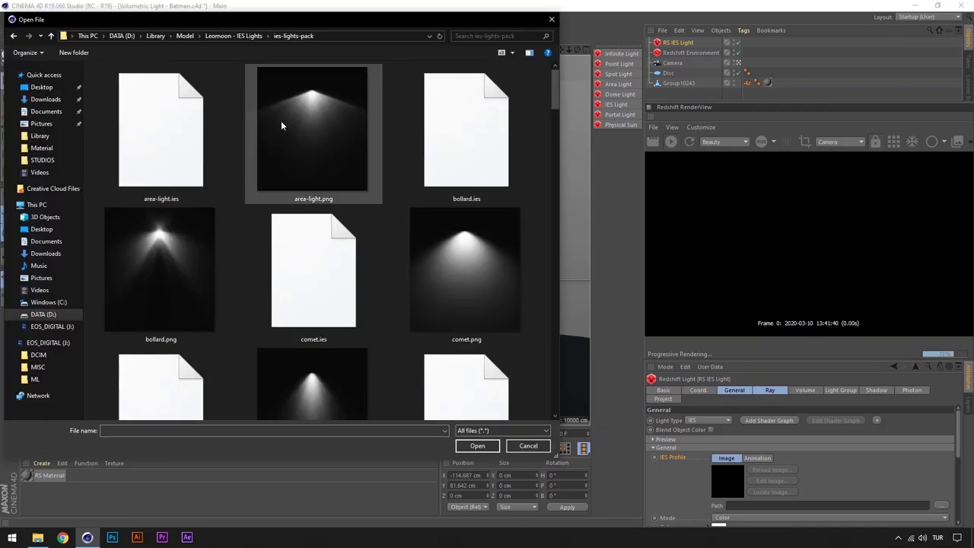
{"action": "mouse_move", "coordinate": [558, 84]}
{"action": "left_mouse_down"}
{"action": "mouse_move", "coordinate": [575, 205]}
{"action": "mouse_move", "coordinate": [610, 298]}
{"action": "left_mouse_up"}
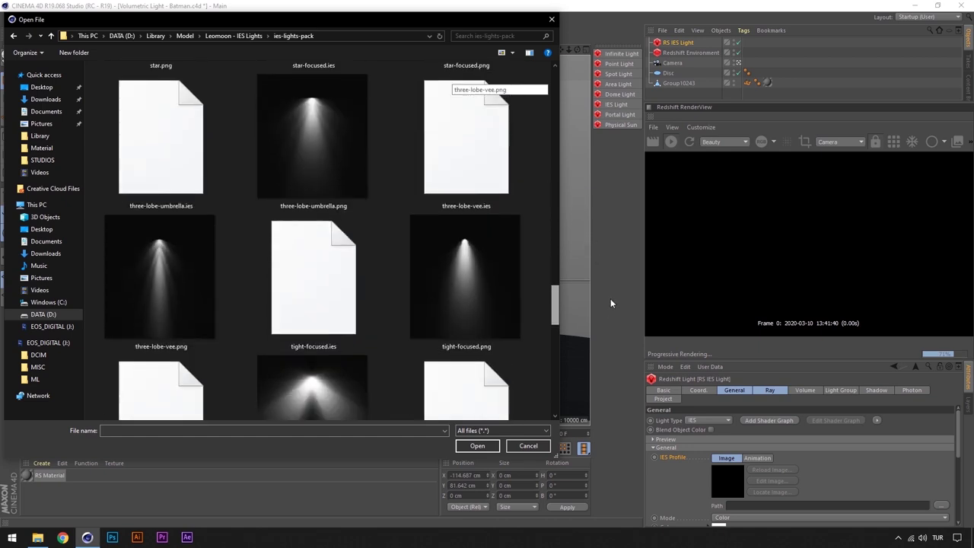
{"action": "left_click", "coordinate": [107, 247]}
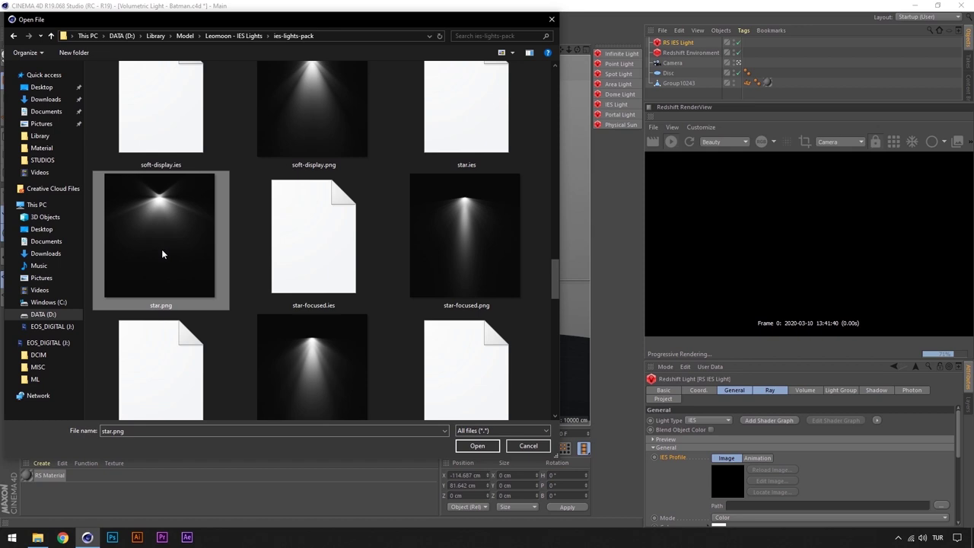
{"action": "left_click", "coordinate": [324, 262]}
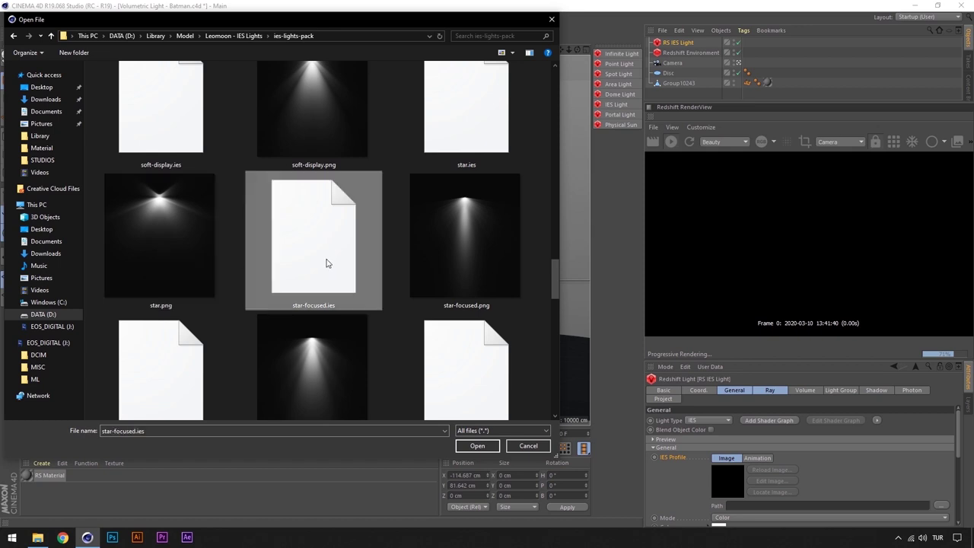
{"action": "left_click", "coordinate": [461, 140]}
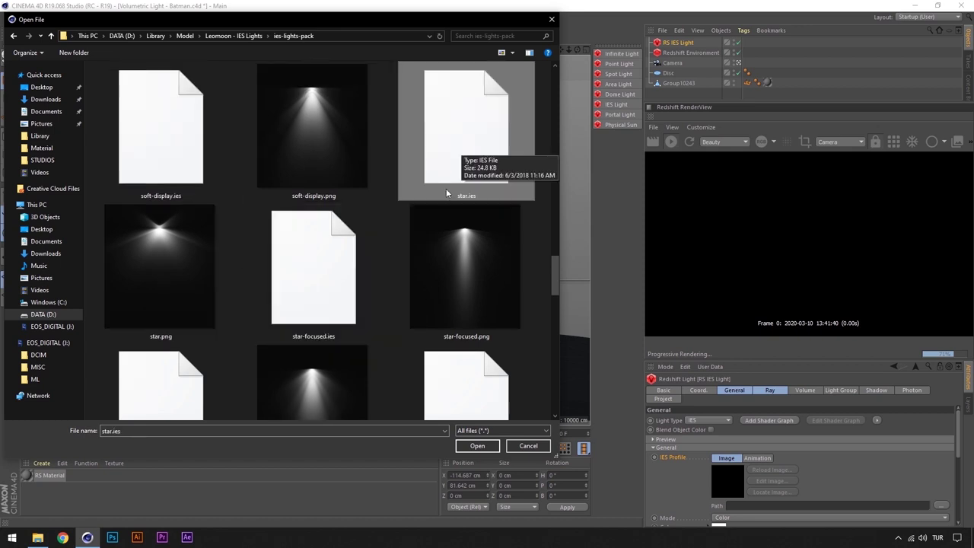
{"action": "double_click", "coordinate": [472, 157]}
{"action": "left_click", "coordinate": [558, 304]}
Step: Set Intensity Multiplier to 1000 and Volume Contribution Scale to 0.005
{"action": "left_click_drag", "start_coordinate": [960, 430], "coordinate": [960, 451]}
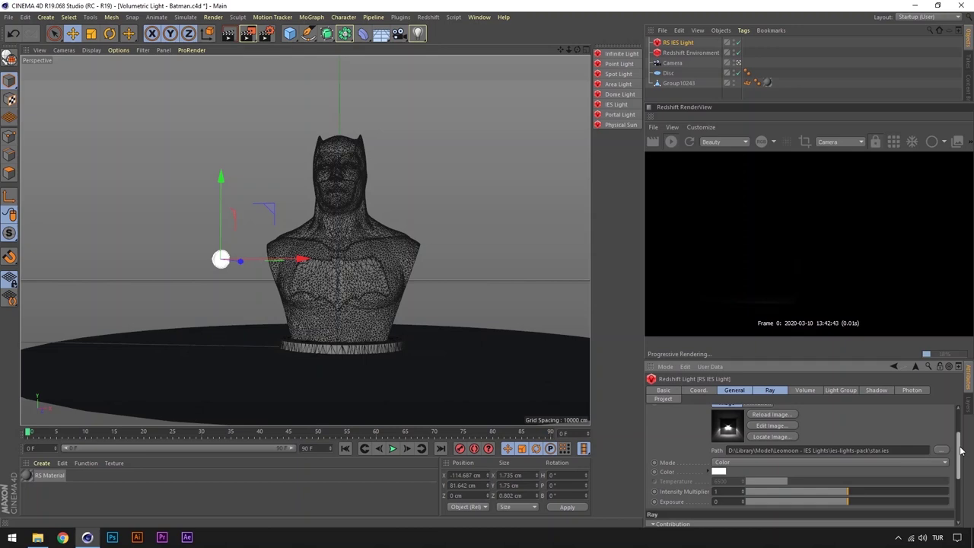
{"action": "scroll", "coordinate": [791, 486], "scroll_direction": "down", "scroll_amount": 2}
{"action": "type", "text": "000"}
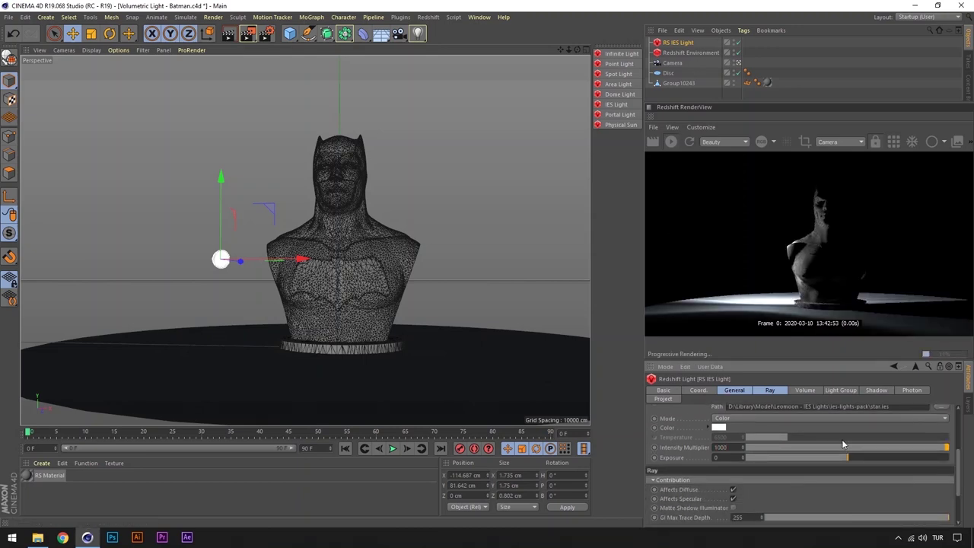
{"action": "left_click", "coordinate": [805, 390]}
{"action": "left_click_drag", "start_coordinate": [733, 419], "coordinate": [735, 419]}
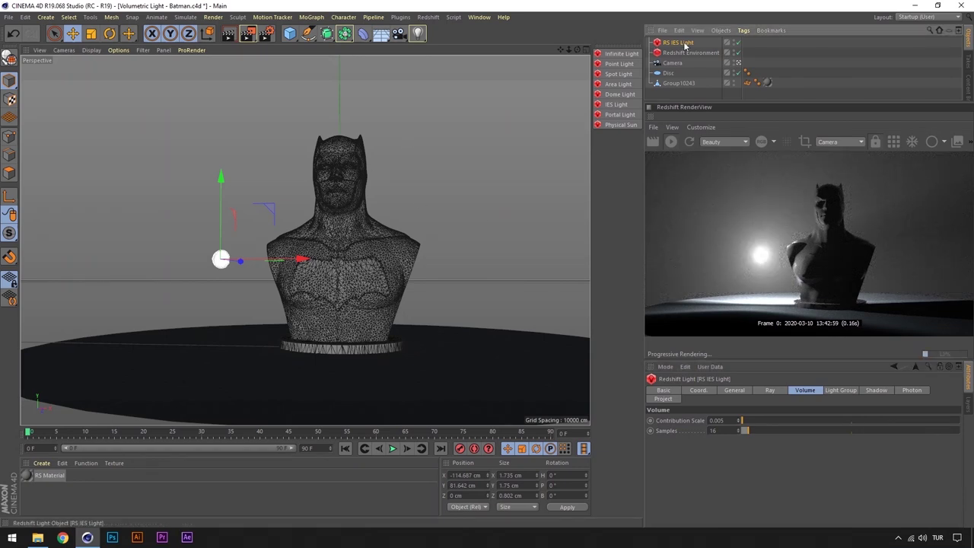
Step: Pitch the IES light to -90° and move it upward
{"action": "key", "text": "r"}
{"action": "left_click_drag", "start_coordinate": [217, 211], "coordinate": [213, 168]}
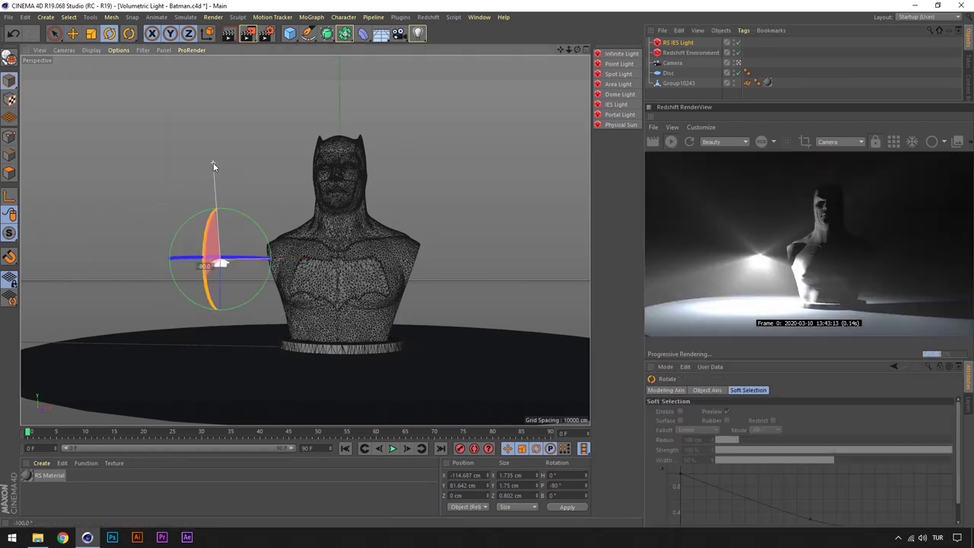
{"action": "key", "text": "ctrl+z"}
{"action": "key", "text": "e"}
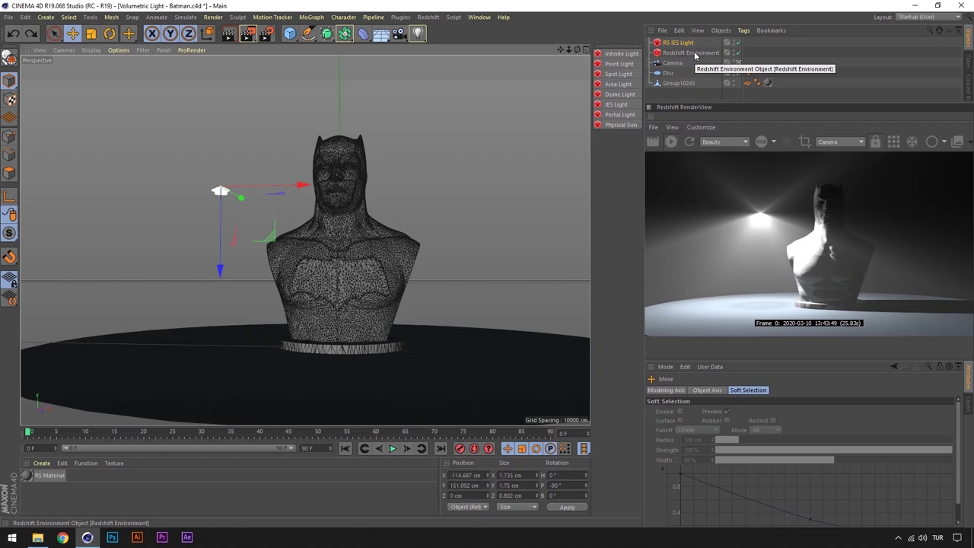
{"action": "left_click", "coordinate": [683, 43]}
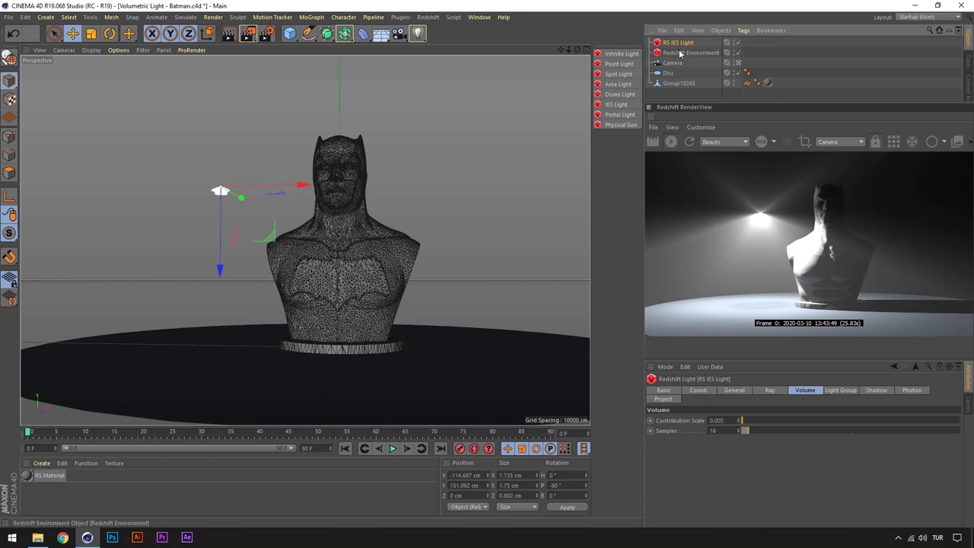
Step: Set the IES light's Exposure to -1.517 and clear its Intensity Multiplier value
{"action": "left_click", "coordinate": [749, 389]}
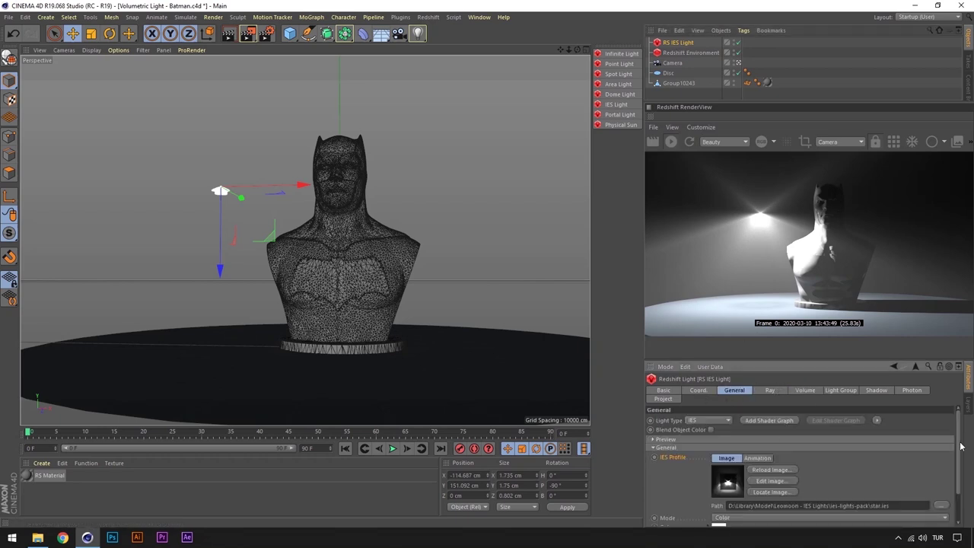
{"action": "scroll", "coordinate": [961, 447], "scroll_direction": "down", "scroll_amount": 2}
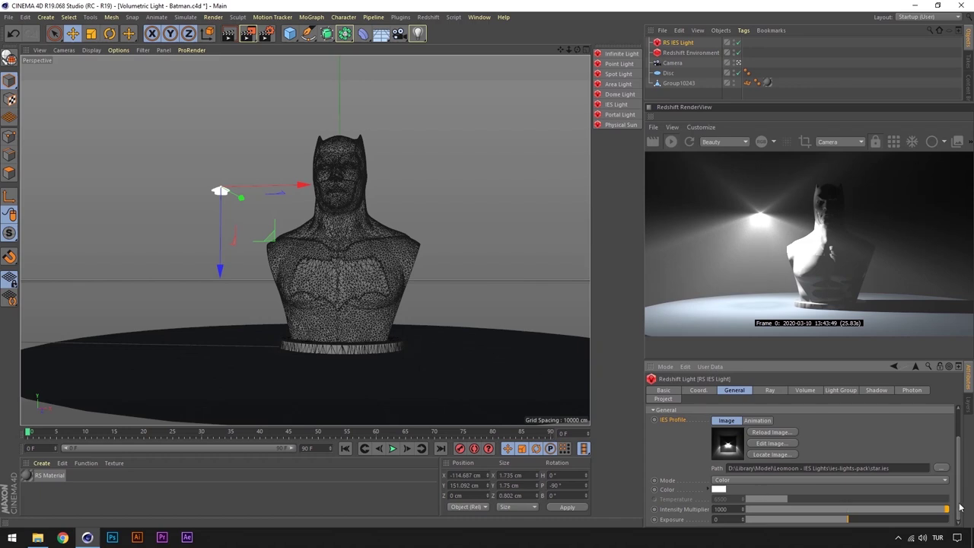
{"action": "mouse_move", "coordinate": [848, 519]}
{"action": "left_mouse_down"}
{"action": "mouse_move", "coordinate": [833, 520]}
{"action": "mouse_move", "coordinate": [947, 509]}
{"action": "left_mouse_up"}
{"action": "left_click", "coordinate": [871, 513]}
{"action": "key", "text": "BackSpace"}
{"action": "key", "text": "BackSpace"}
{"action": "key", "text": "BackSpace"}
{"action": "key", "text": "BackSpace"}
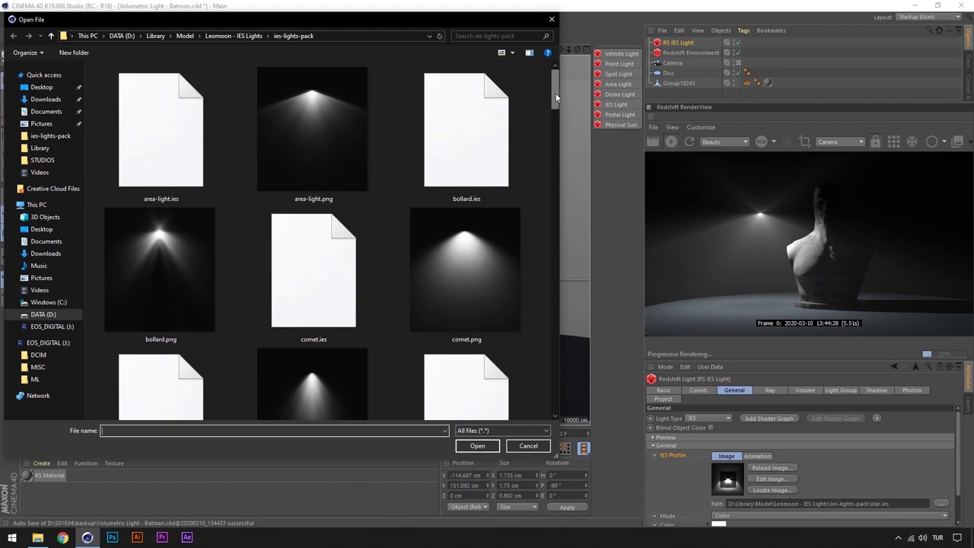
{"action": "left_click_drag", "start_coordinate": [555, 93], "coordinate": [556, 186]}
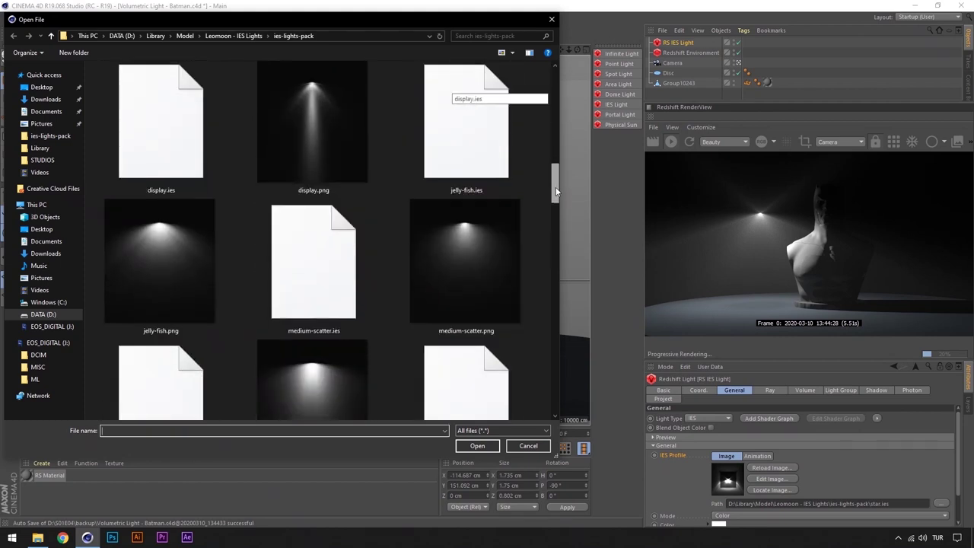
Step: Load display.ies and raise the light to X -1, Y 321.5 cm above the bust
{"action": "double_click", "coordinate": [158, 161]}
{"action": "left_click", "coordinate": [557, 305]}
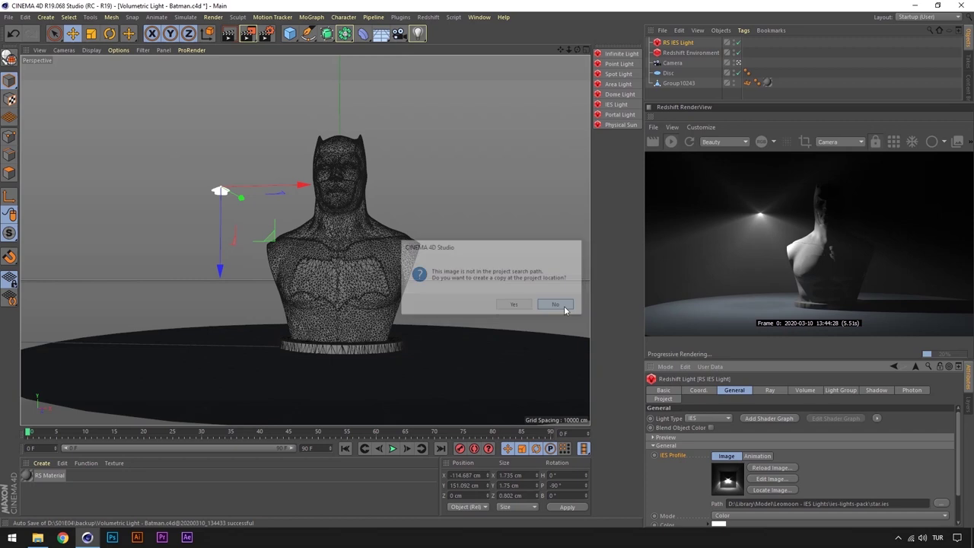
{"action": "middle_click", "coordinate": [417, 180]}
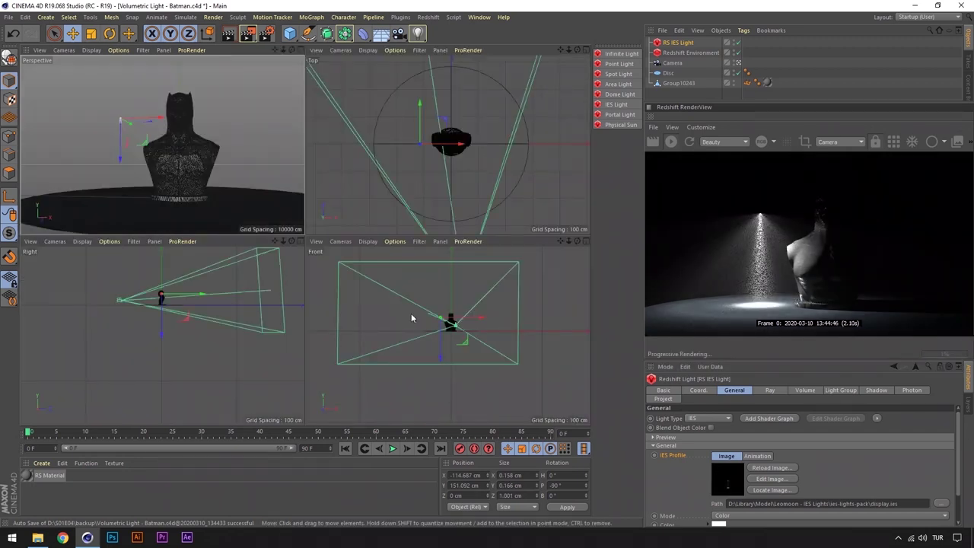
{"action": "left_click_drag", "start_coordinate": [446, 343], "coordinate": [439, 289]}
{"action": "scroll", "coordinate": [467, 322], "scroll_direction": "up", "scroll_amount": 3}
{"action": "middle_click", "coordinate": [152, 145]}
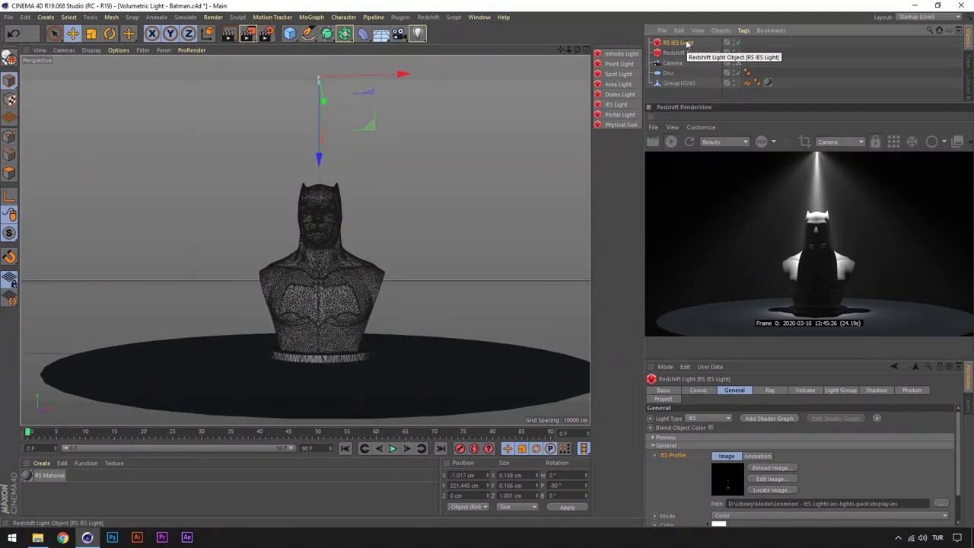
Step: Browse the IES profile list again and close it without loading anything
{"action": "left_click", "coordinate": [941, 503]}
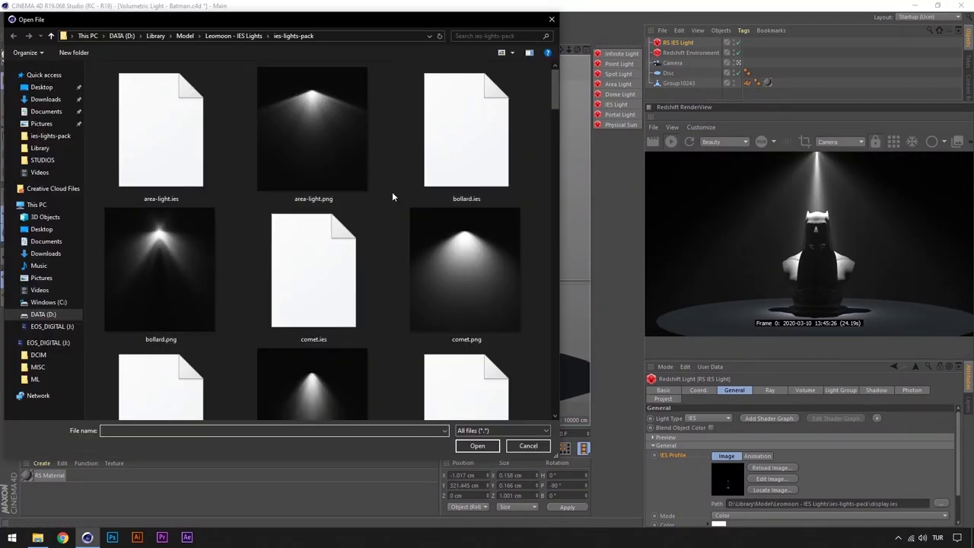
{"action": "scroll", "coordinate": [449, 72], "scroll_direction": "down", "scroll_amount": 5}
{"action": "key", "text": "Escape"}
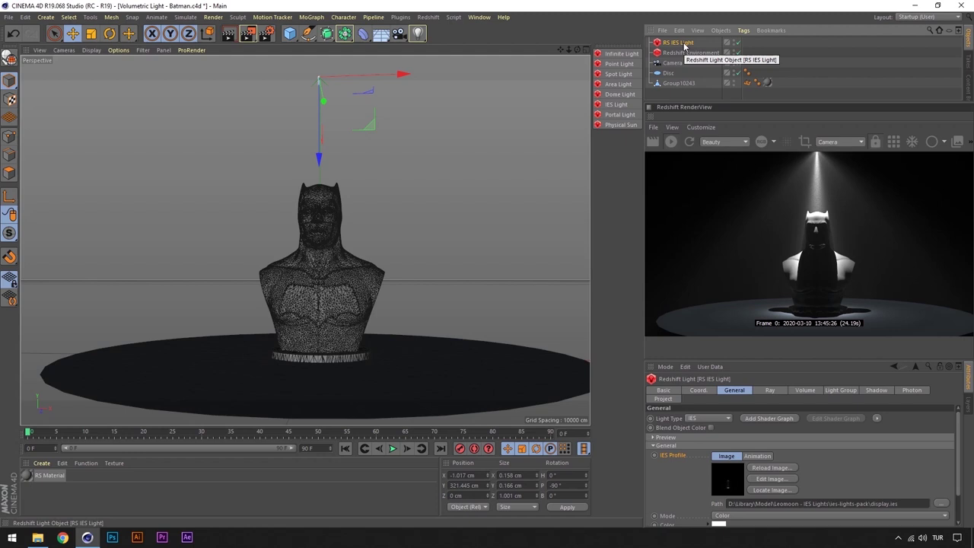
Step: Replace the IES light with an RS Area Light pitched -90° at Y 289.7 cm
{"action": "key", "text": "Delete"}
{"action": "left_click", "coordinate": [618, 83]}
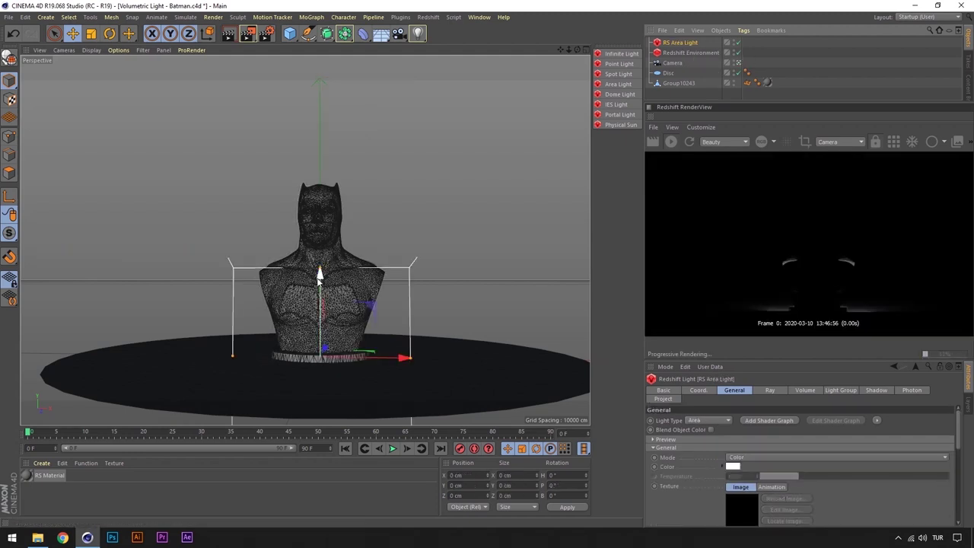
{"action": "left_click_drag", "start_coordinate": [319, 259], "coordinate": [319, 106]}
{"action": "left_click", "coordinate": [110, 33]}
{"action": "mouse_move", "coordinate": [322, 243]}
{"action": "left_mouse_down"}
{"action": "mouse_move", "coordinate": [339, 105]}
{"action": "mouse_move", "coordinate": [333, 118]}
{"action": "left_mouse_up"}
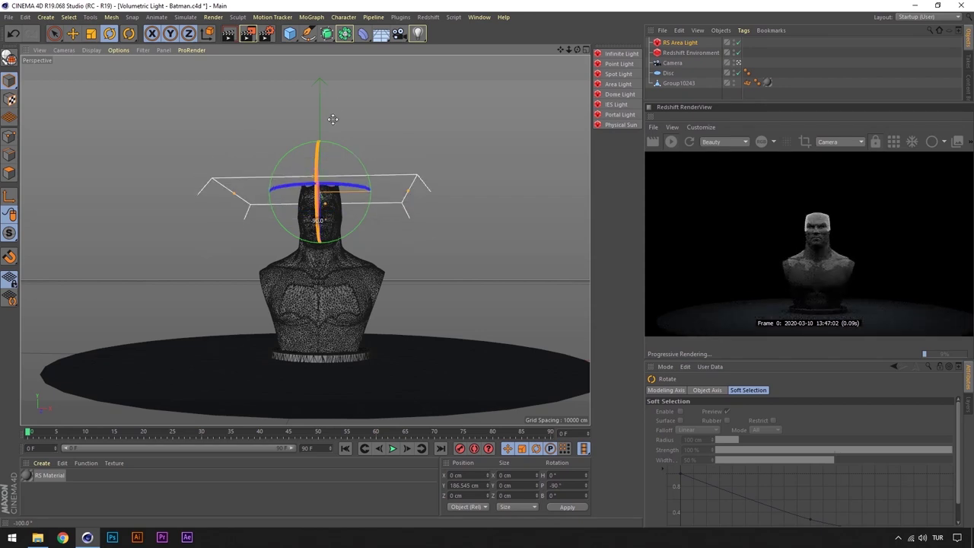
{"action": "key", "text": "e"}
{"action": "left_click_drag", "start_coordinate": [320, 277], "coordinate": [319, 114]}
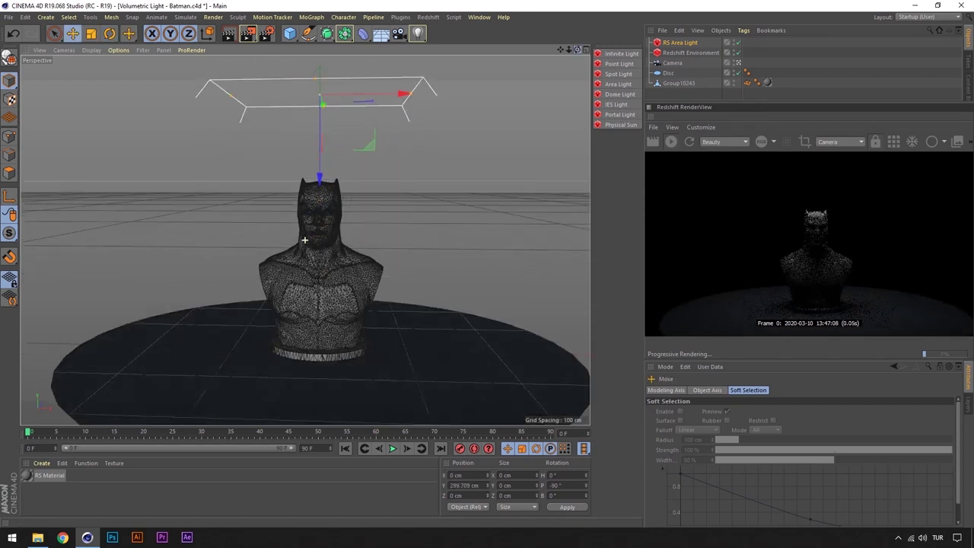
Step: Set the area light's Area Shape to Mesh
{"action": "left_click", "coordinate": [894, 366]}
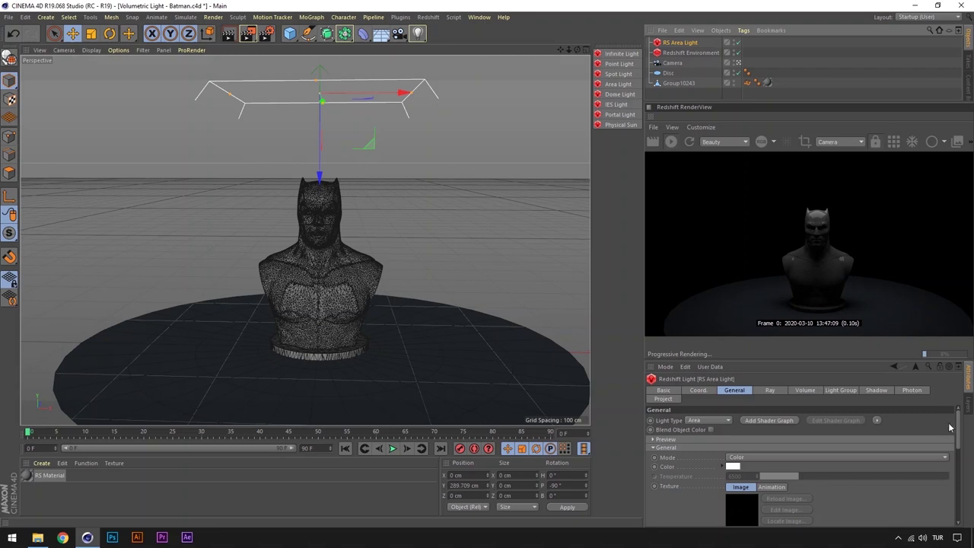
{"action": "left_click_drag", "start_coordinate": [959, 426], "coordinate": [970, 496]}
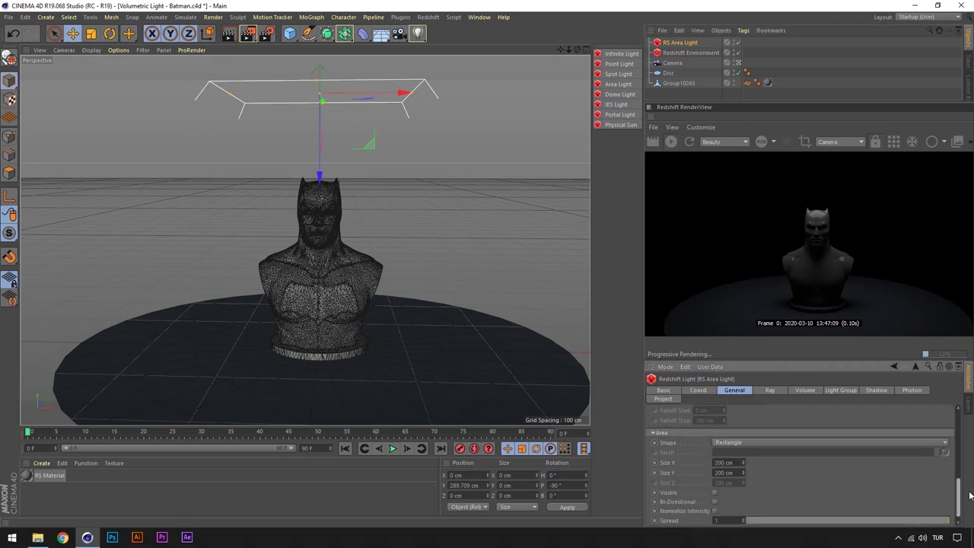
{"action": "left_click", "coordinate": [797, 441]}
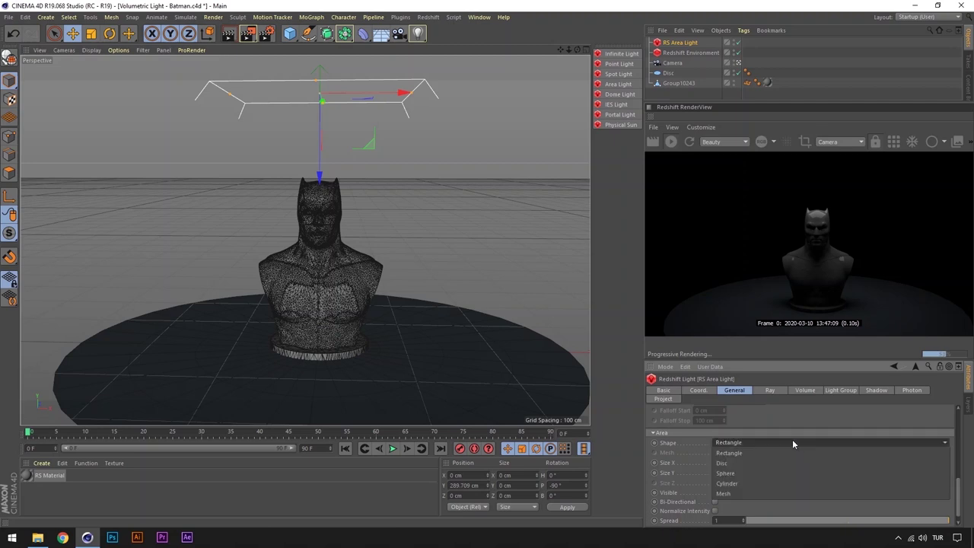
{"action": "left_click", "coordinate": [727, 494]}
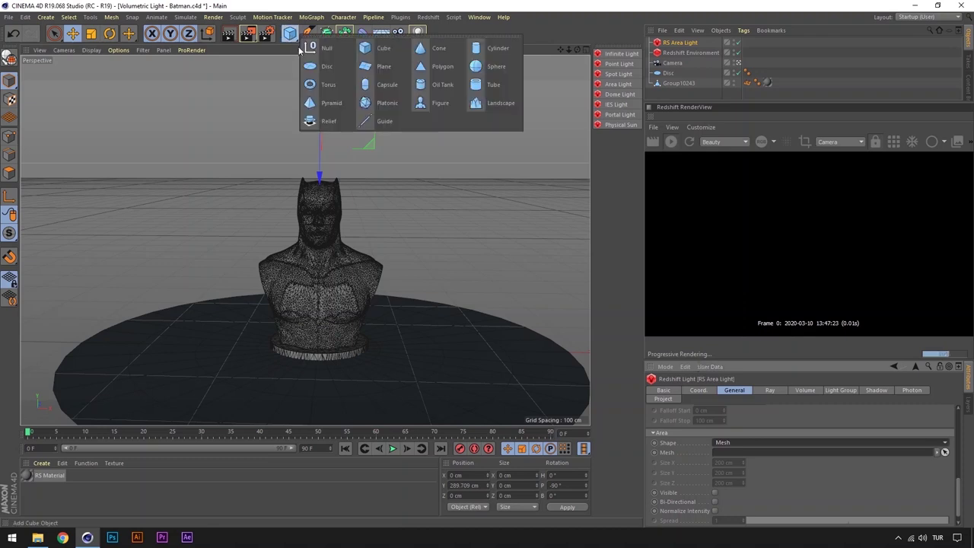
Step: Add a sphere scaled to 80.6 cm and place it right of the bust
{"action": "left_click_drag", "start_coordinate": [289, 34], "coordinate": [365, 83]}
{"action": "key", "text": "t"}
{"action": "left_click_drag", "start_coordinate": [407, 363], "coordinate": [162, 405]}
{"action": "left_click", "coordinate": [73, 34]}
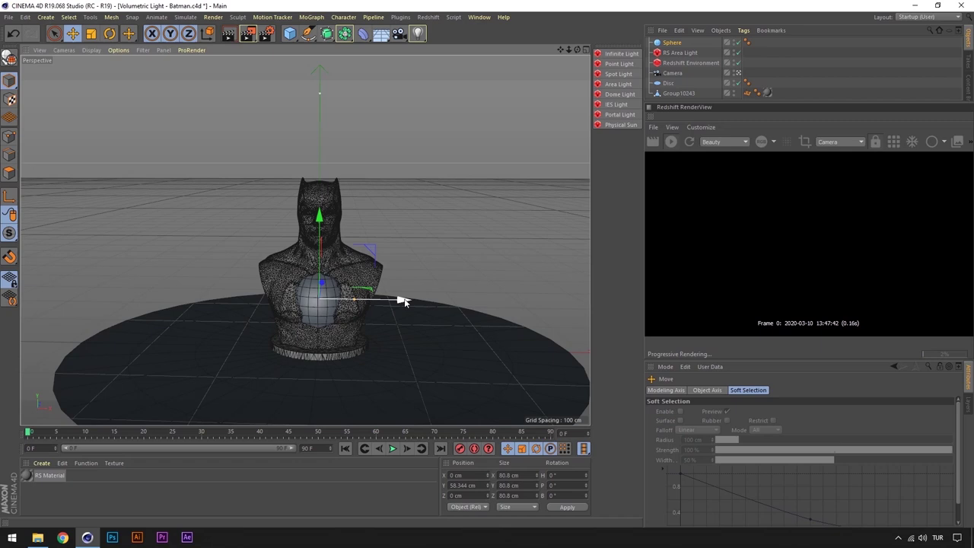
{"action": "left_click_drag", "start_coordinate": [402, 300], "coordinate": [515, 251]}
Step: Assign the Sphere to the area light's Mesh field and tick Visible
{"action": "left_click", "coordinate": [680, 52]}
{"action": "scroll", "coordinate": [959, 445], "scroll_direction": "down", "scroll_amount": 10}
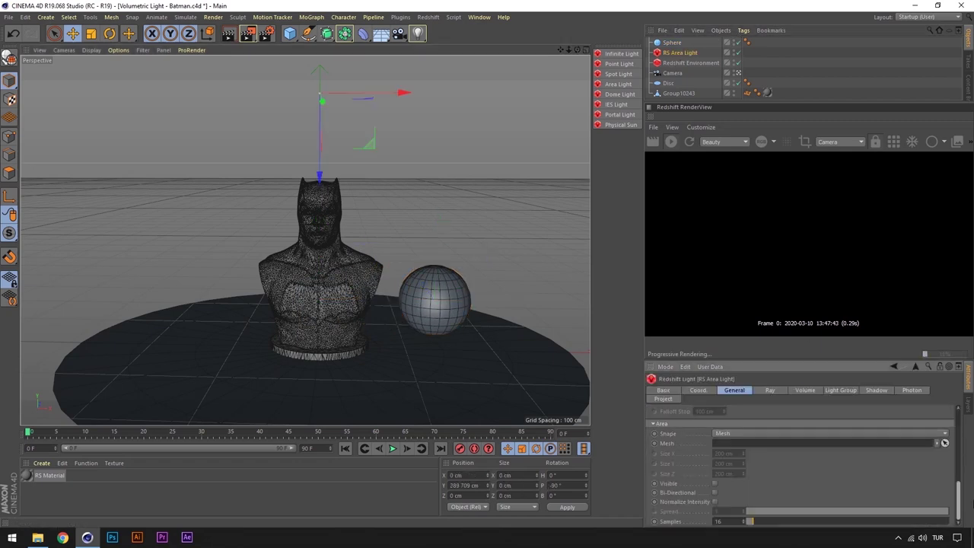
{"action": "left_click_drag", "start_coordinate": [672, 42], "coordinate": [774, 448]}
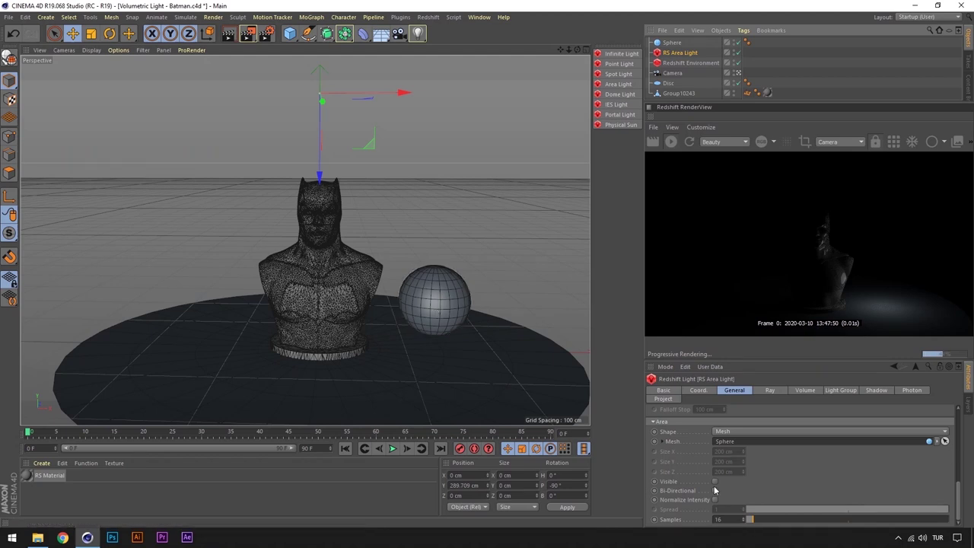
{"action": "left_click", "coordinate": [714, 481]}
{"action": "left_click", "coordinate": [454, 293]}
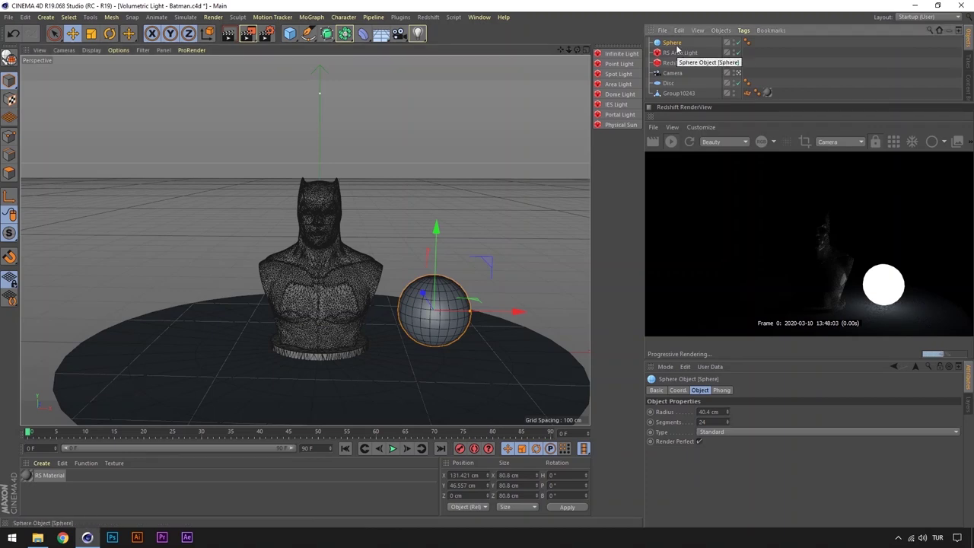
Step: Delete the sphere, move the Figure left, and assign it as the light's mesh
{"action": "key", "text": "Delete"}
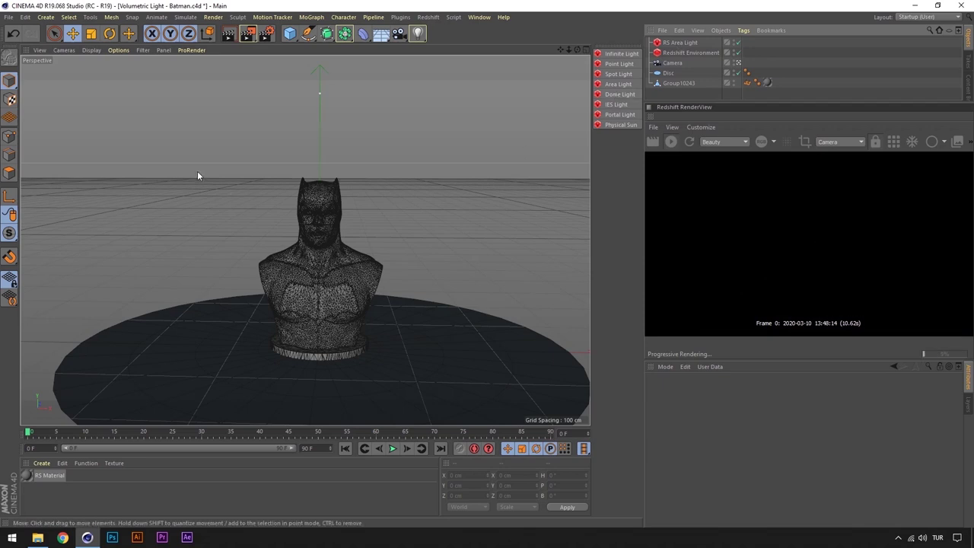
{"action": "left_click_drag", "start_coordinate": [404, 346], "coordinate": [209, 350]}
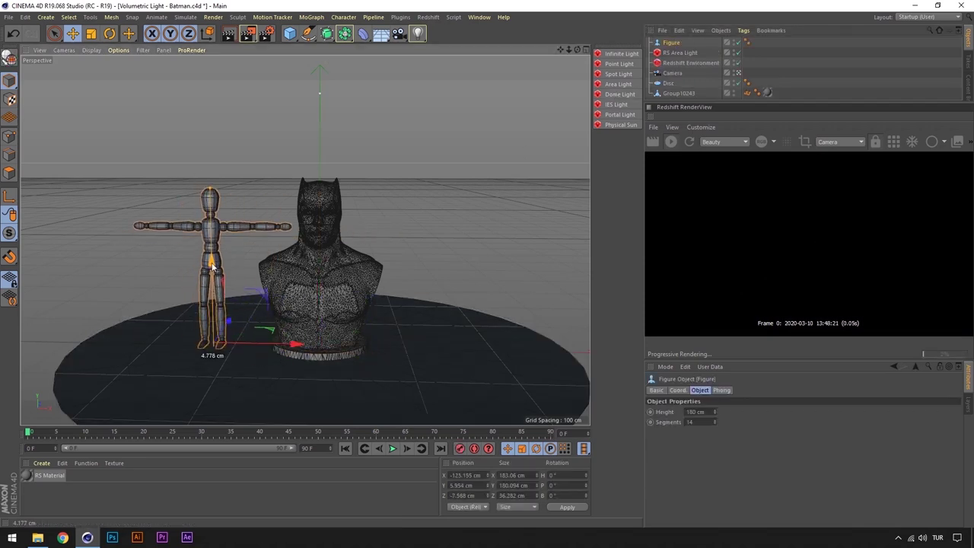
{"action": "left_click", "coordinate": [677, 53]}
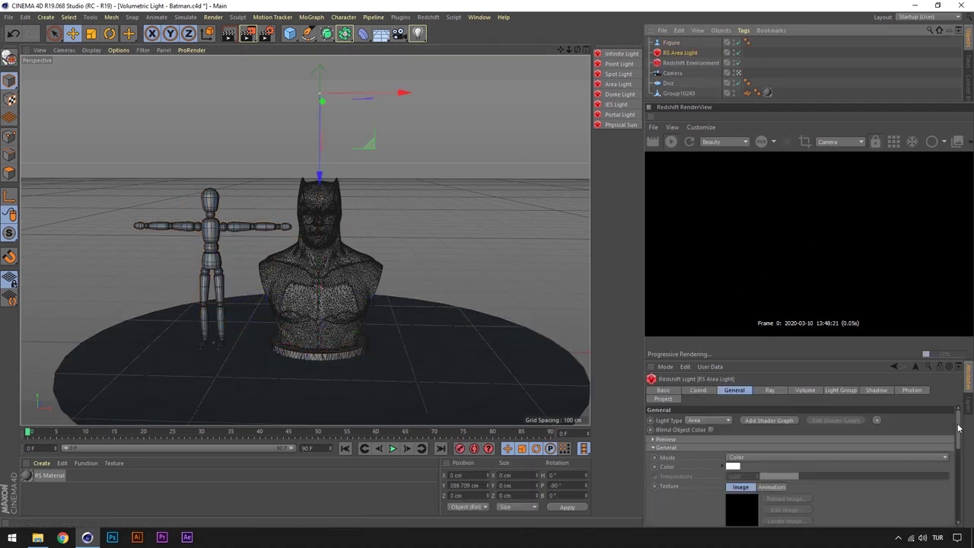
{"action": "scroll", "coordinate": [958, 428], "scroll_direction": "down", "scroll_amount": 5}
{"action": "scroll", "coordinate": [958, 429], "scroll_direction": "down", "scroll_amount": 3}
{"action": "scroll", "coordinate": [958, 428], "scroll_direction": "down", "scroll_amount": 5}
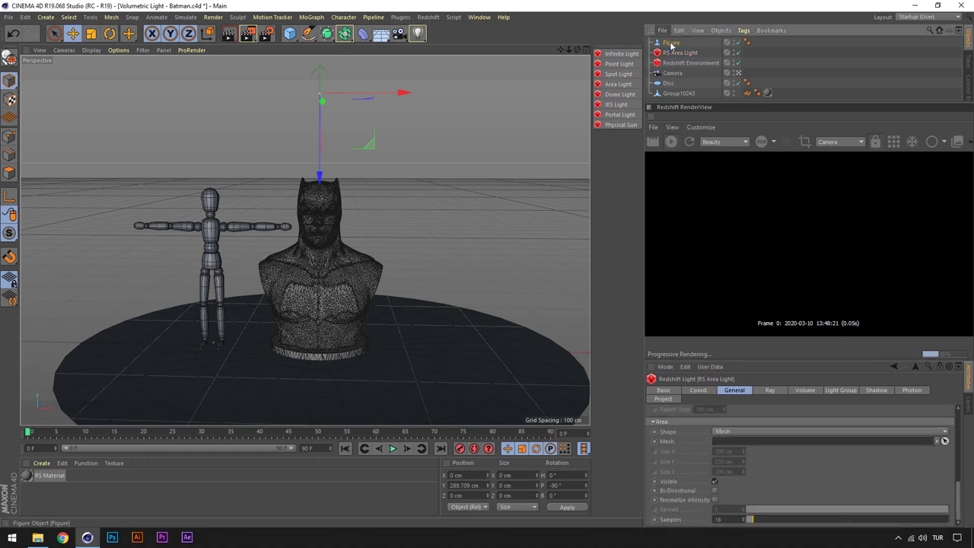
{"action": "left_click_drag", "start_coordinate": [671, 43], "coordinate": [753, 442]}
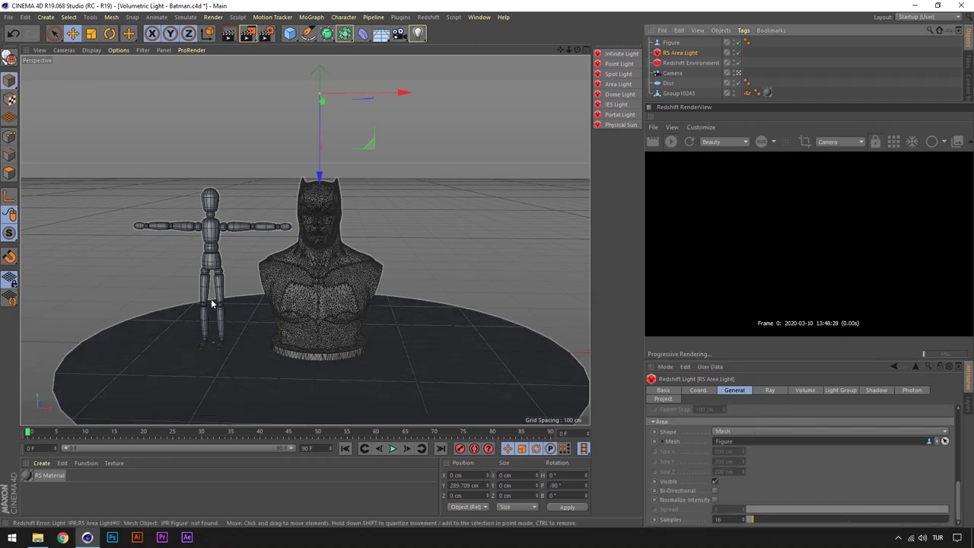
Step: Put the Figure inside a Connect object, then set the area light shape to Rectangle
{"action": "left_click", "coordinate": [220, 235]}
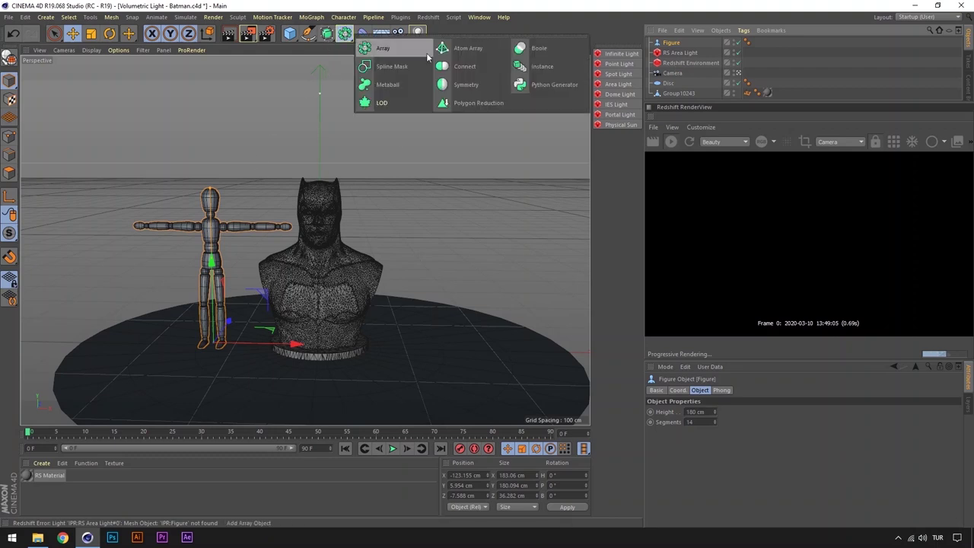
{"action": "left_click", "coordinate": [462, 66]}
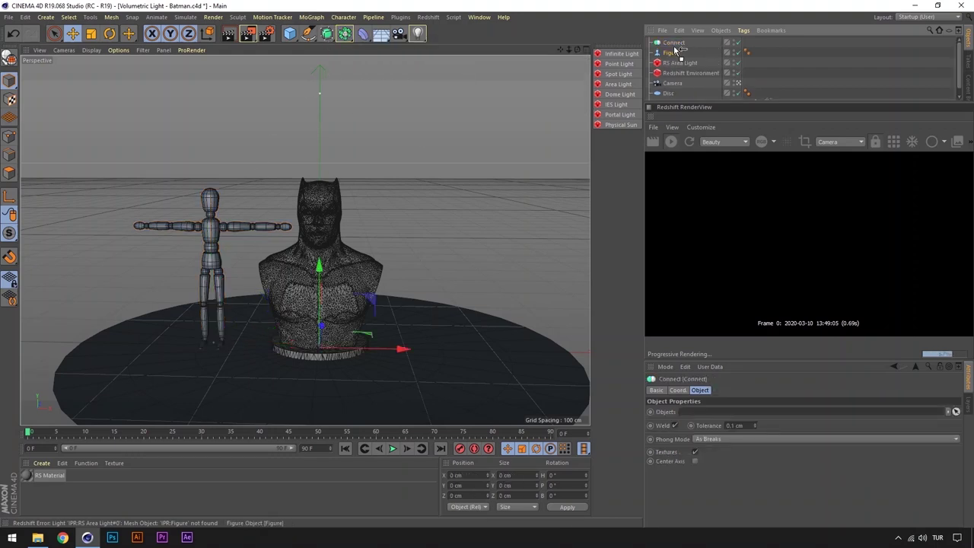
{"action": "left_click_drag", "start_coordinate": [670, 55], "coordinate": [674, 44]}
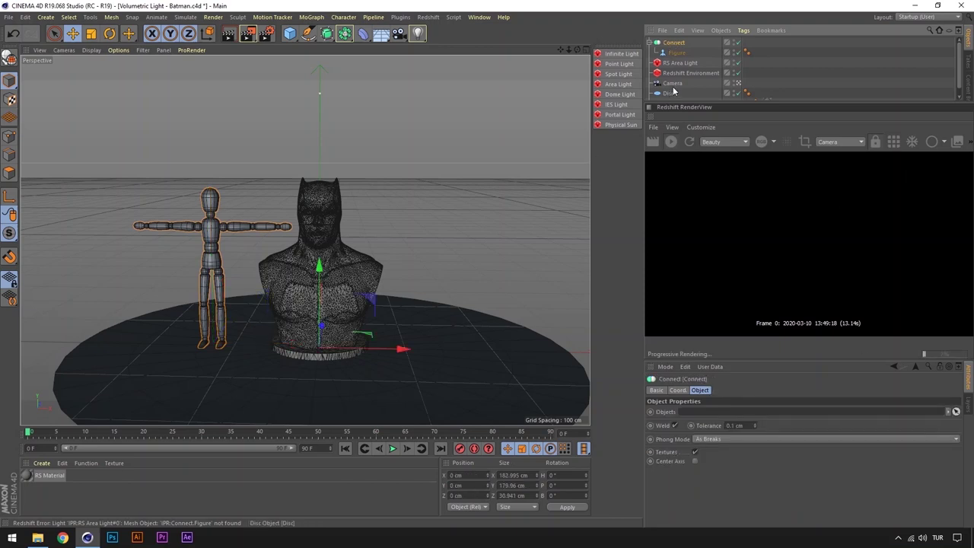
{"action": "left_click", "coordinate": [680, 62]}
{"action": "left_click_drag", "start_coordinate": [958, 434], "coordinate": [958, 506]}
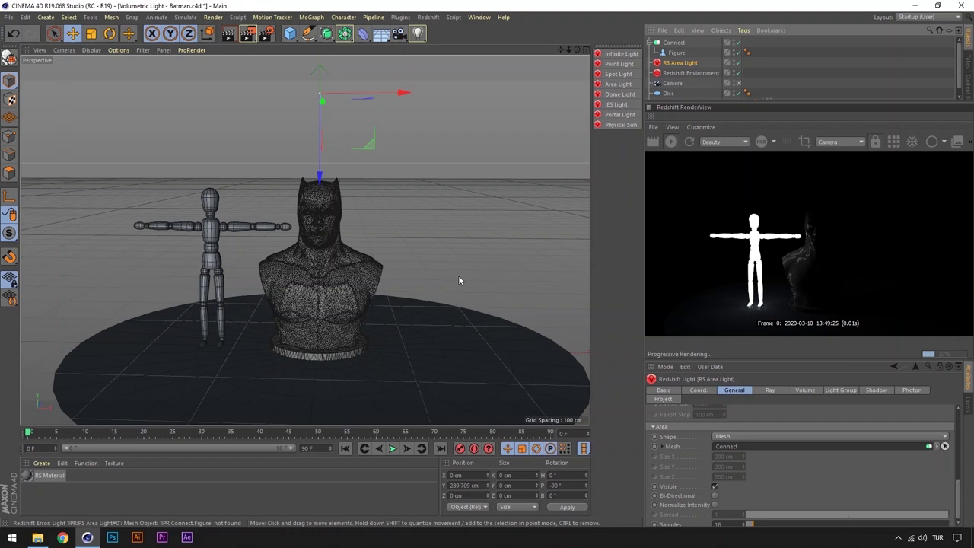
{"action": "left_click", "coordinate": [673, 43]}
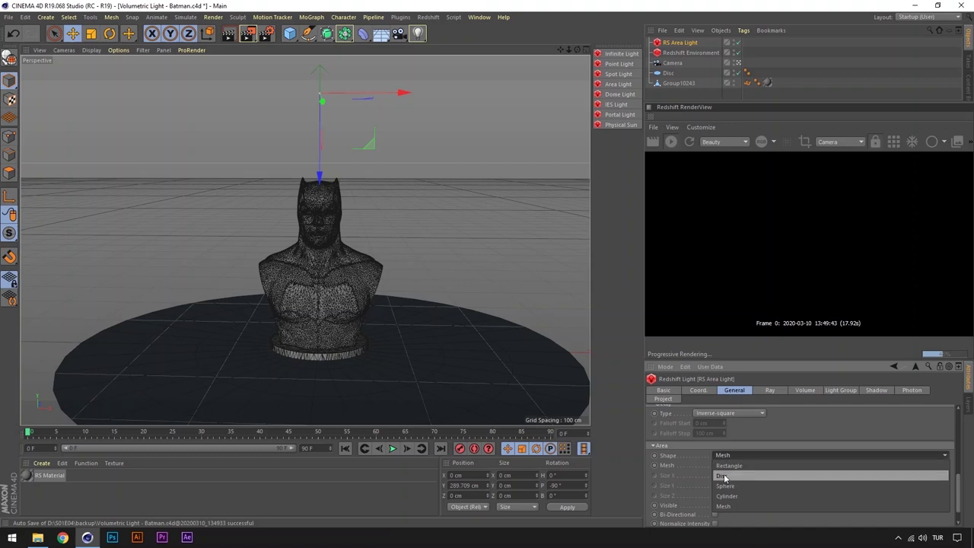
{"action": "left_click", "coordinate": [723, 473]}
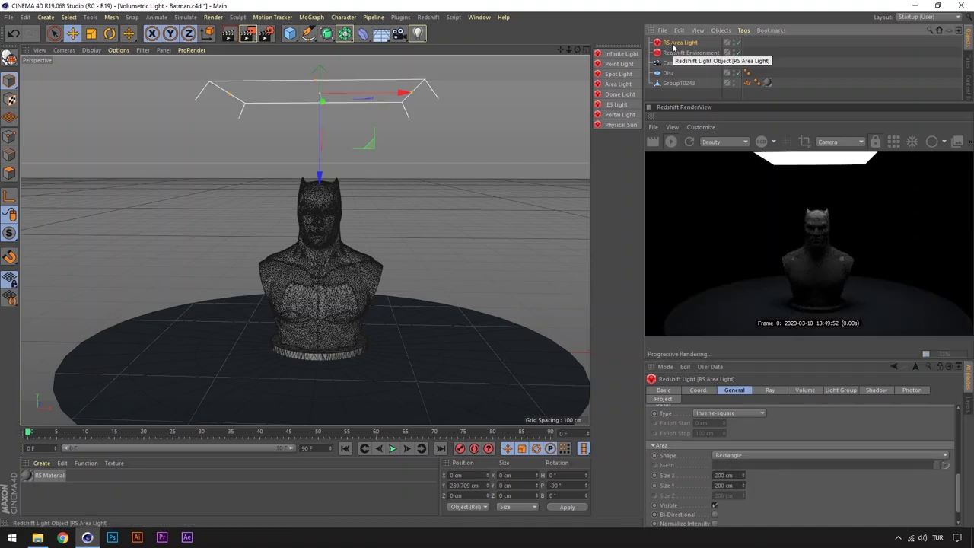
Step: Replace the RS Area Light with an RS Portal Light right of the bust, just above the disc
{"action": "key", "text": "Delete"}
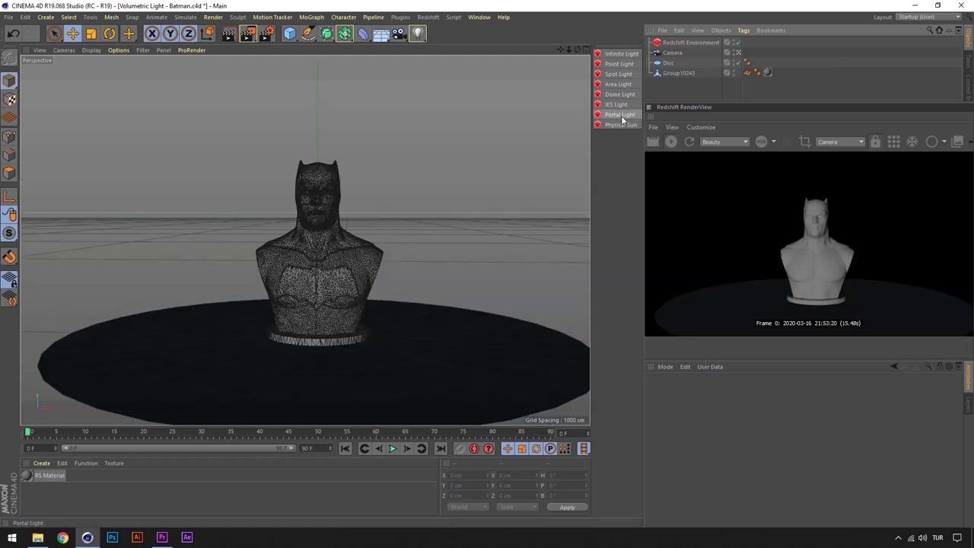
{"action": "left_click", "coordinate": [619, 115]}
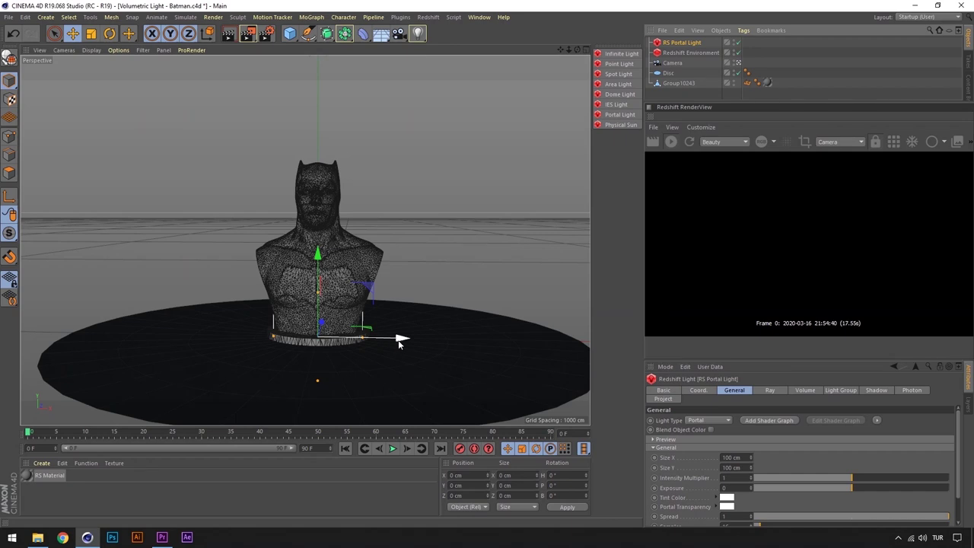
{"action": "left_click_drag", "start_coordinate": [401, 343], "coordinate": [516, 338]}
{"action": "left_click_drag", "start_coordinate": [435, 255], "coordinate": [450, 196]}
Step: Add an RS Dome Light and load the Sunset_Over_Rocks_1.hdr image as its HDRI
{"action": "left_click", "coordinate": [619, 93]}
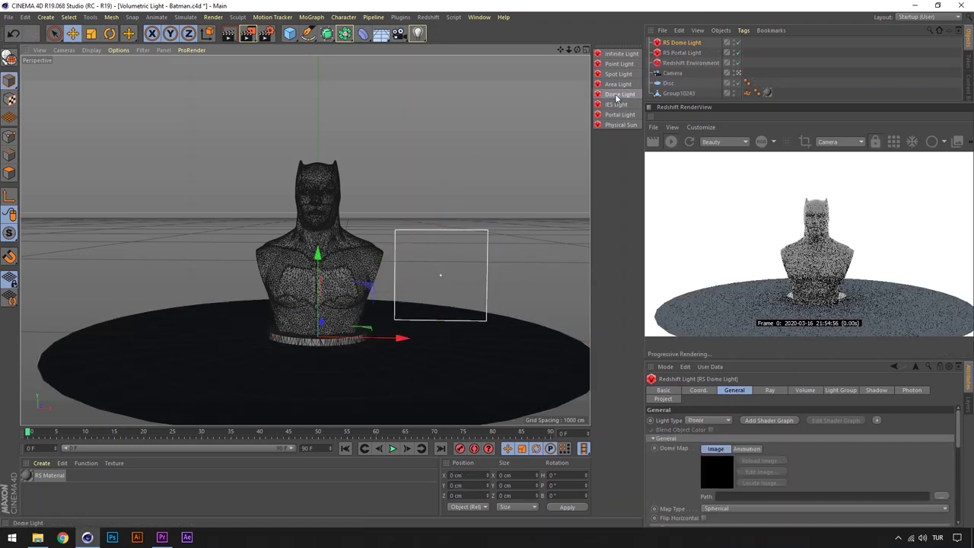
{"action": "left_click", "coordinate": [942, 496]}
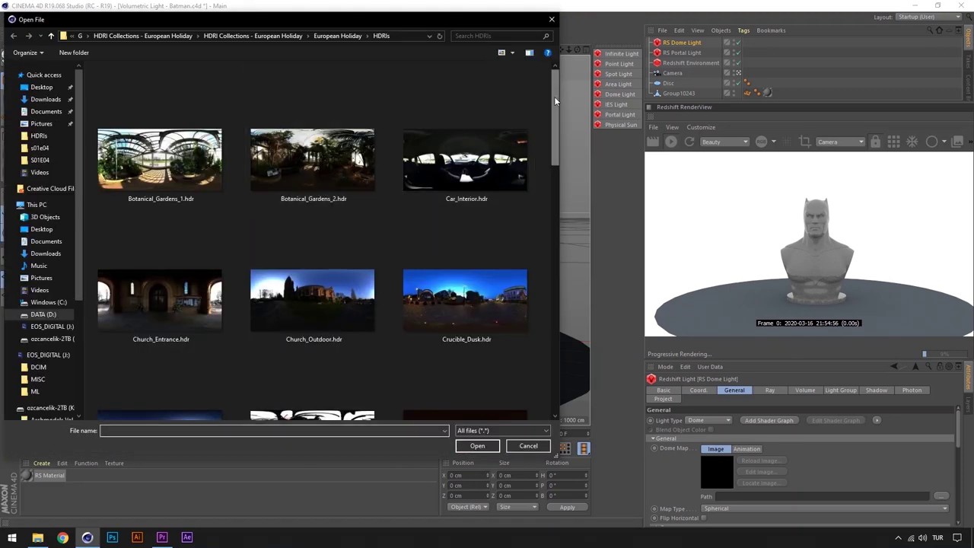
{"action": "left_click_drag", "start_coordinate": [554, 95], "coordinate": [554, 358]}
{"action": "left_click", "coordinate": [316, 301]}
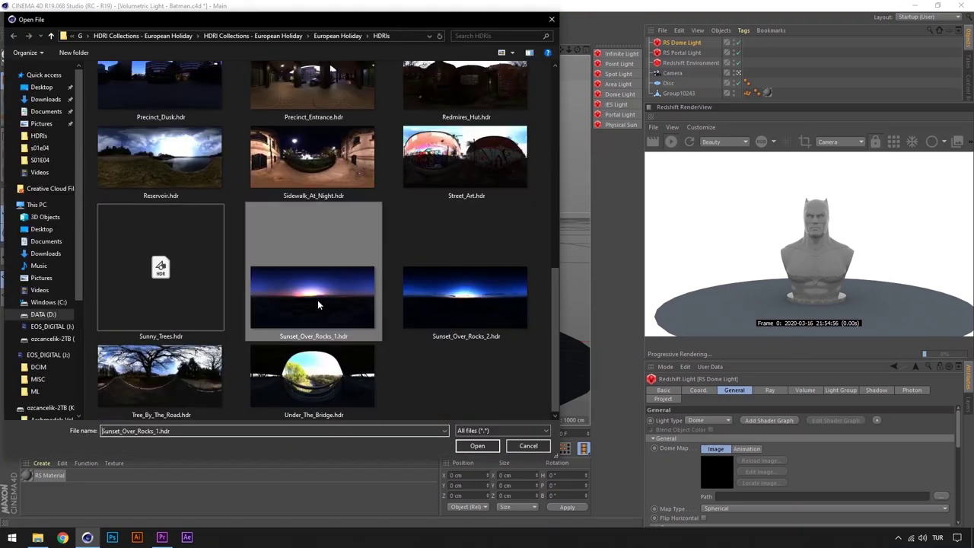
{"action": "left_click", "coordinate": [477, 451]}
{"action": "left_click", "coordinate": [505, 302]}
Step: Rotate the RS Portal Light edge-on to the bust
{"action": "left_click", "coordinate": [486, 256]}
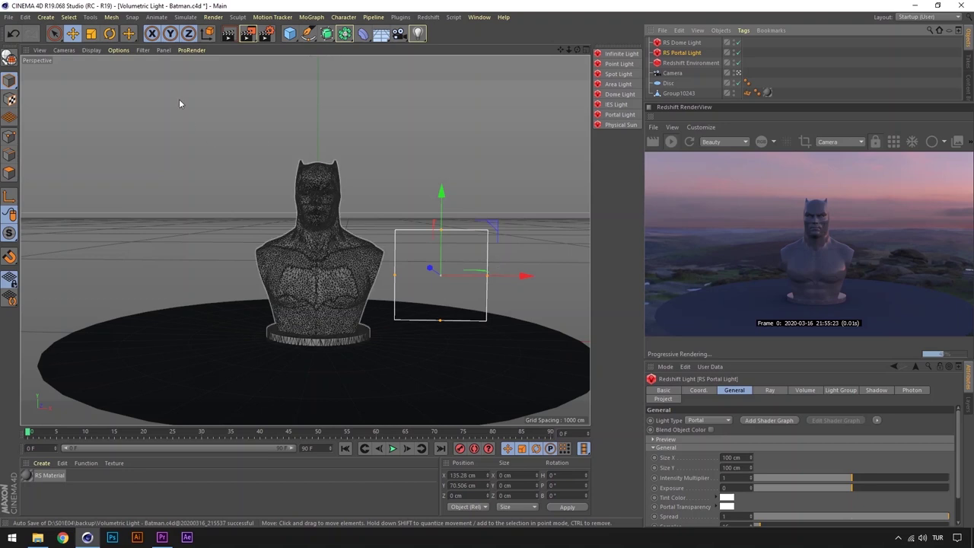
{"action": "left_click", "coordinate": [110, 34]}
{"action": "mouse_move", "coordinate": [463, 265]}
{"action": "left_mouse_down"}
{"action": "mouse_move", "coordinate": [438, 196]}
{"action": "mouse_move", "coordinate": [513, 89]}
{"action": "left_mouse_up"}
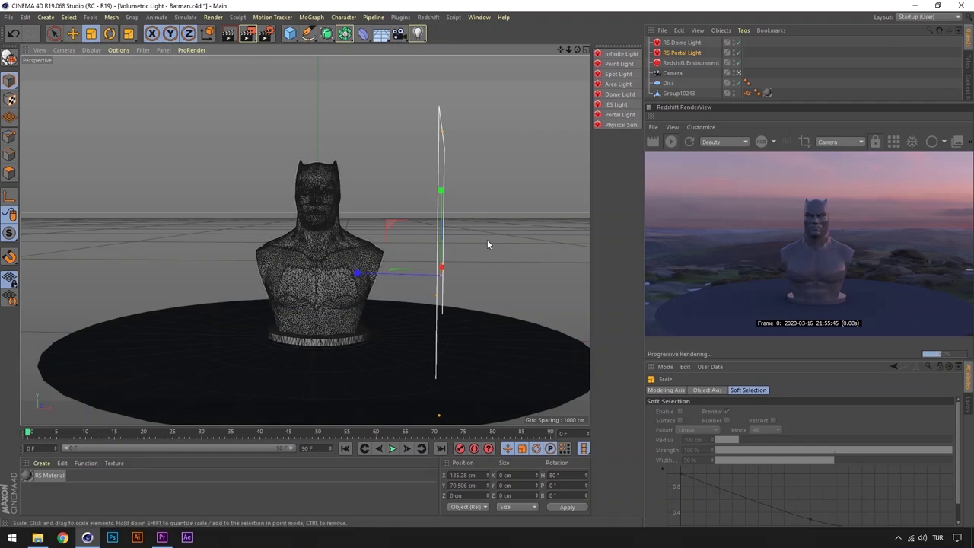
Step: Set the RS Portal Light's Intensity Multiplier to 2
{"action": "left_click", "coordinate": [682, 53]}
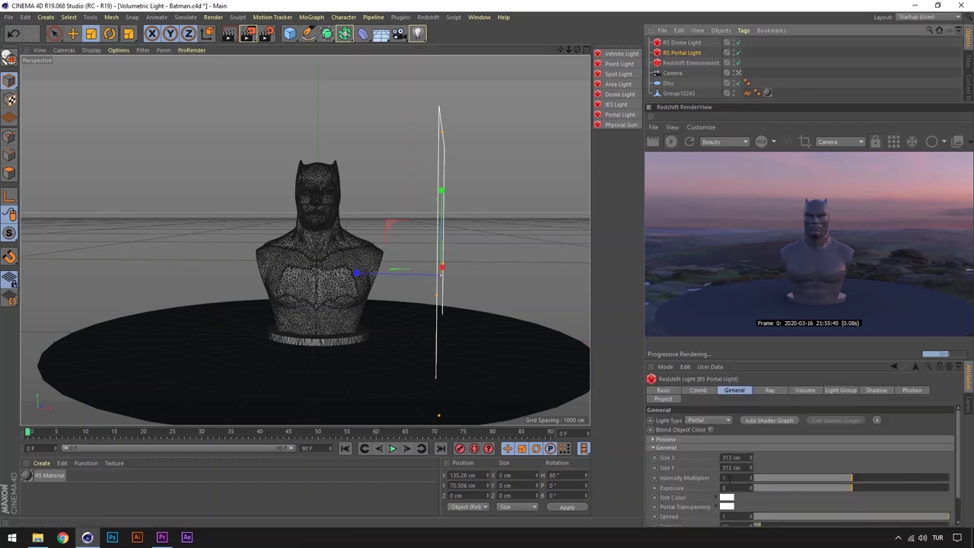
{"action": "left_click", "coordinate": [730, 477]}
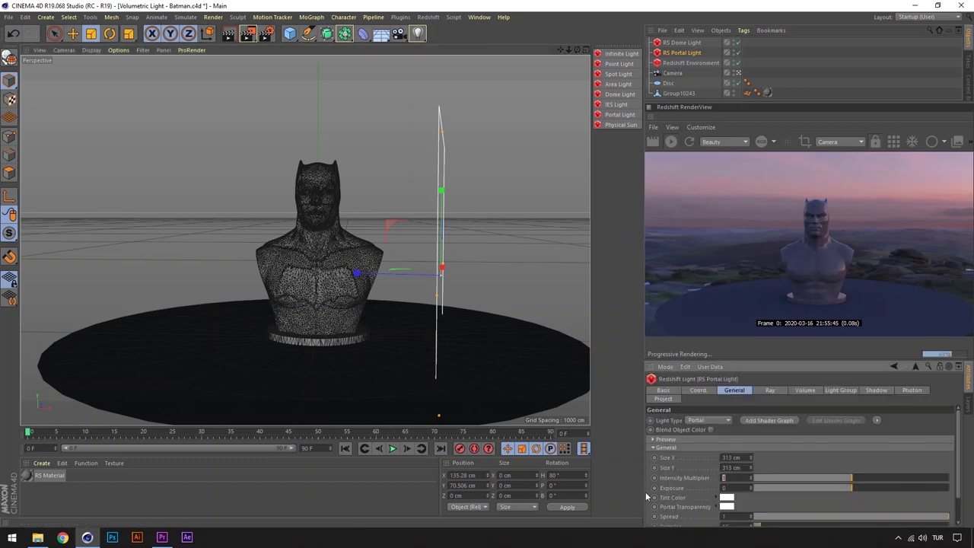
{"action": "type", "text": "2"}
{"action": "key", "text": "Return"}
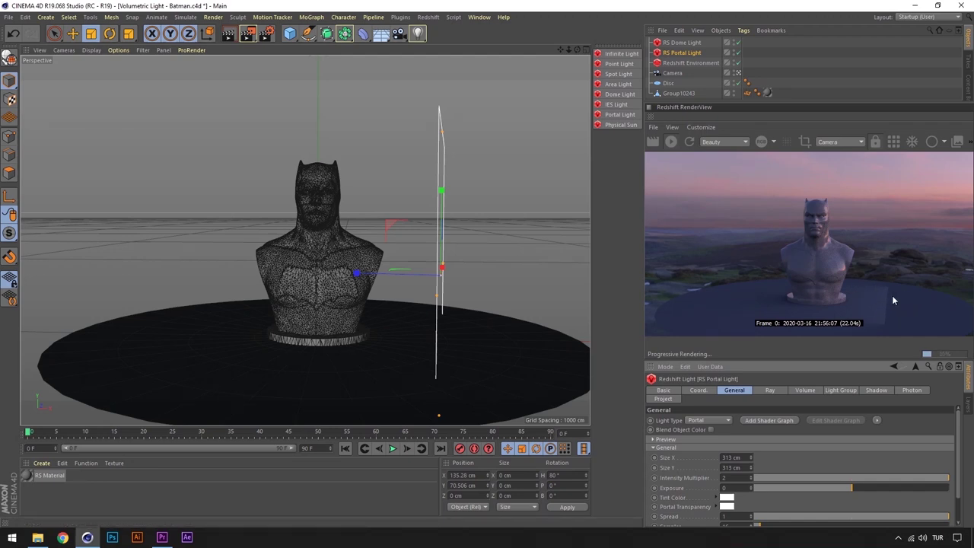
Step: Move the portal light farther right of the bust
{"action": "key", "text": "e"}
{"action": "left_click_drag", "start_coordinate": [361, 275], "coordinate": [481, 274]}
{"action": "key", "text": "t"}
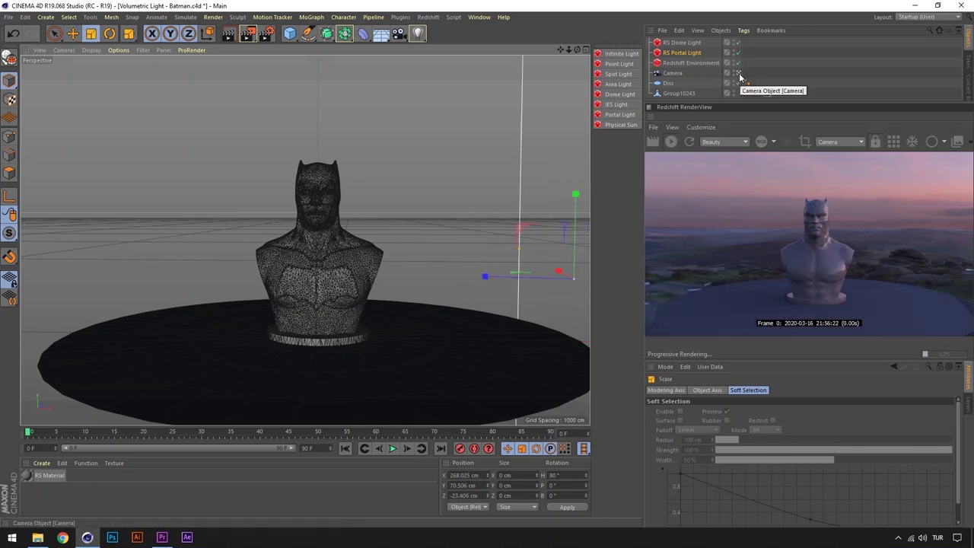
Step: Preview the render from the Auto view, then return to rendering through the scene camera
{"action": "left_click", "coordinate": [739, 74]}
{"action": "left_click", "coordinate": [830, 144]}
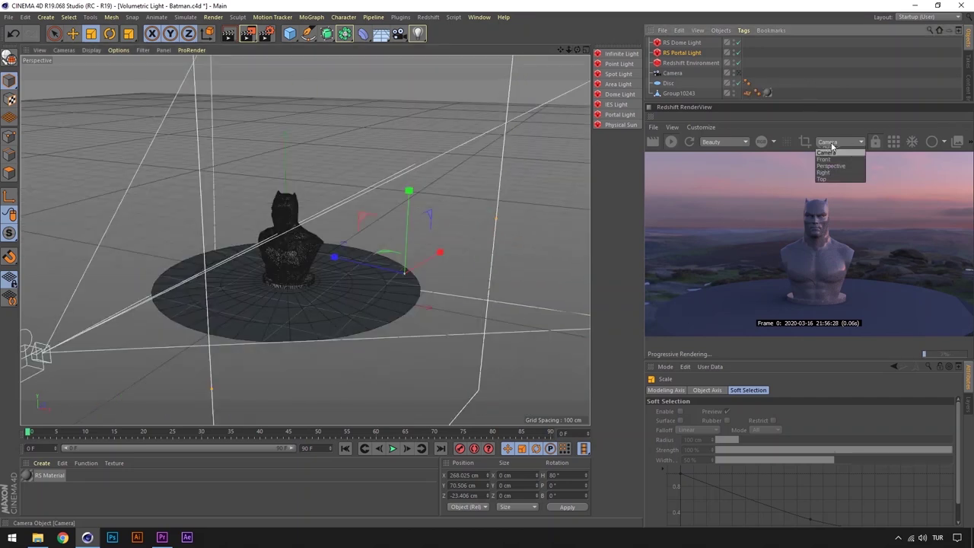
{"action": "left_click", "coordinate": [833, 152]}
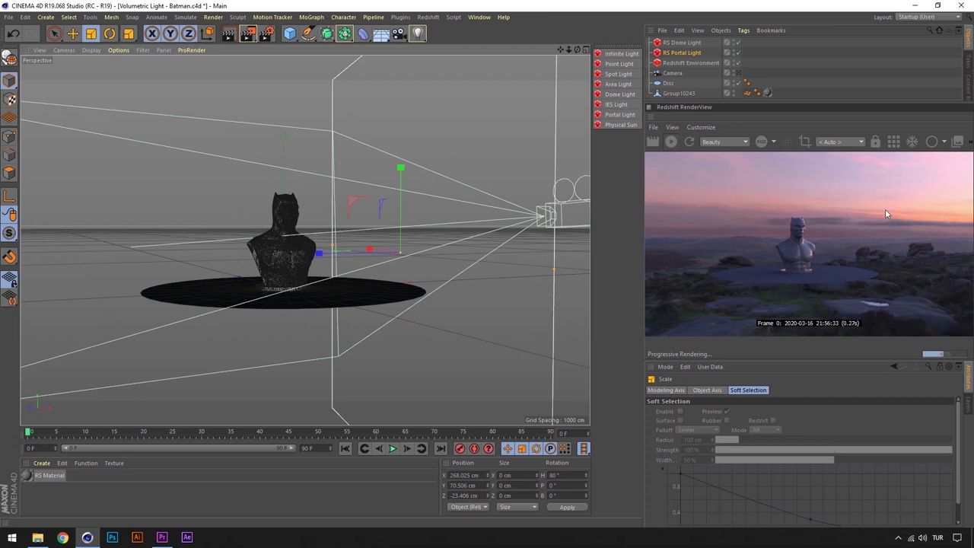
{"action": "left_click", "coordinate": [840, 141]}
{"action": "left_click", "coordinate": [833, 155]}
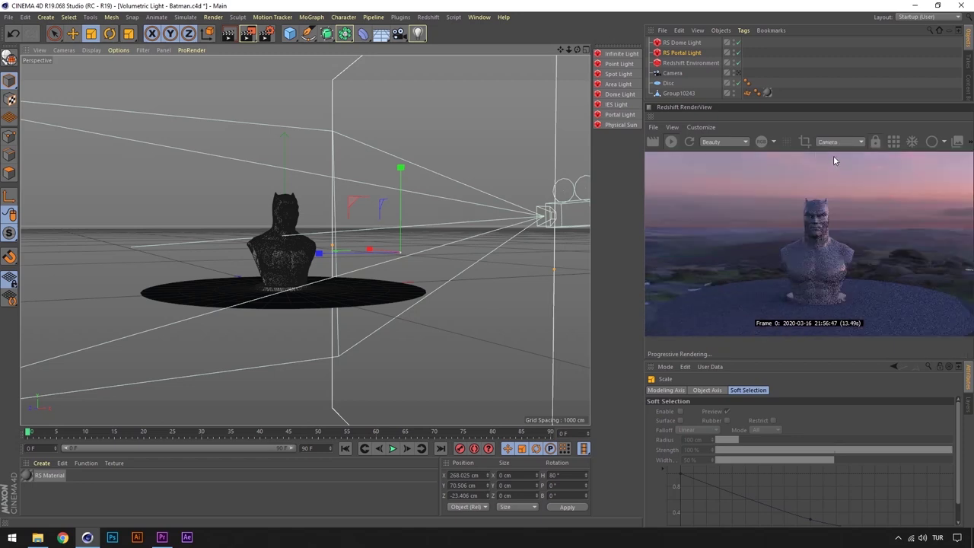
{"action": "left_click", "coordinate": [738, 73]}
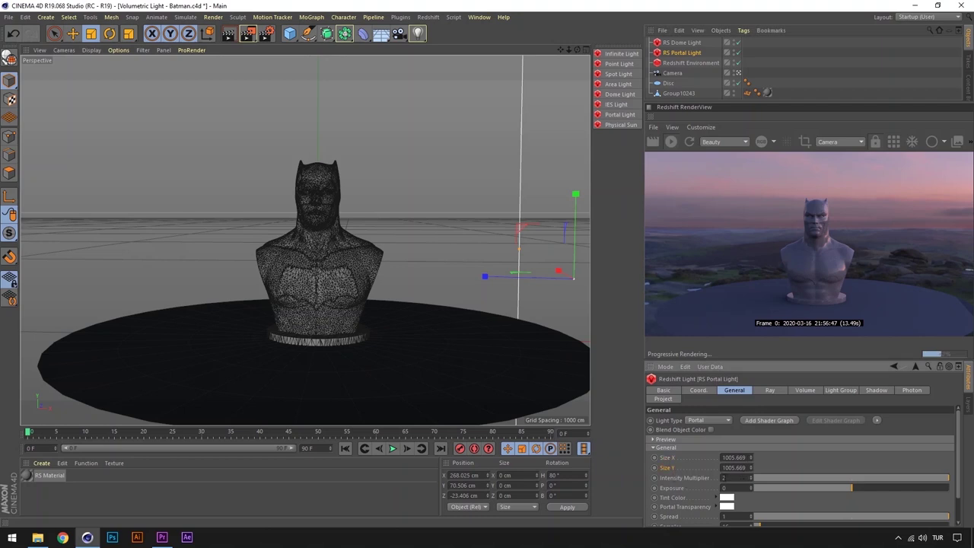
Step: Try portal light intensity multipliers of 1 and 0, then settle on 2
{"action": "type", "text": "1"}
{"action": "key", "text": "Return"}
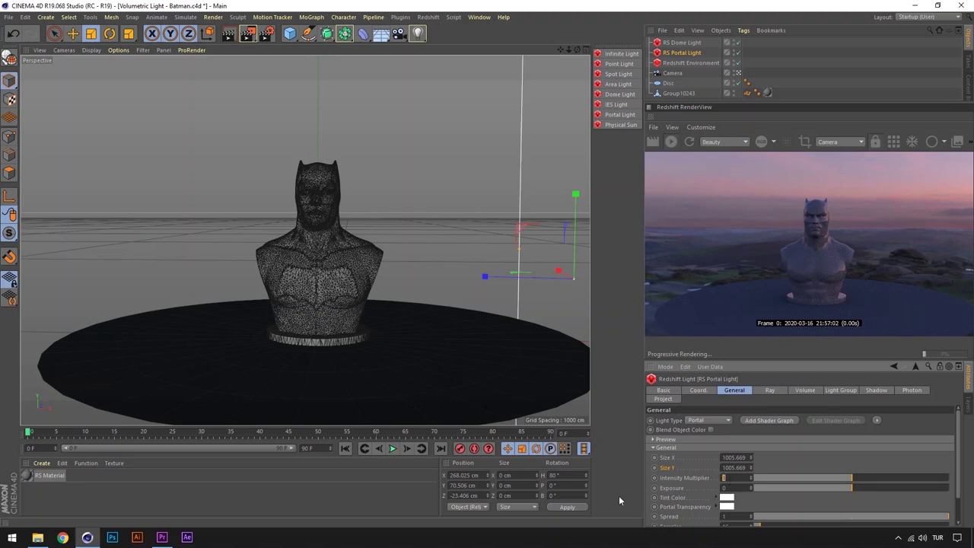
{"action": "type", "text": "0"}
{"action": "key", "text": "Return"}
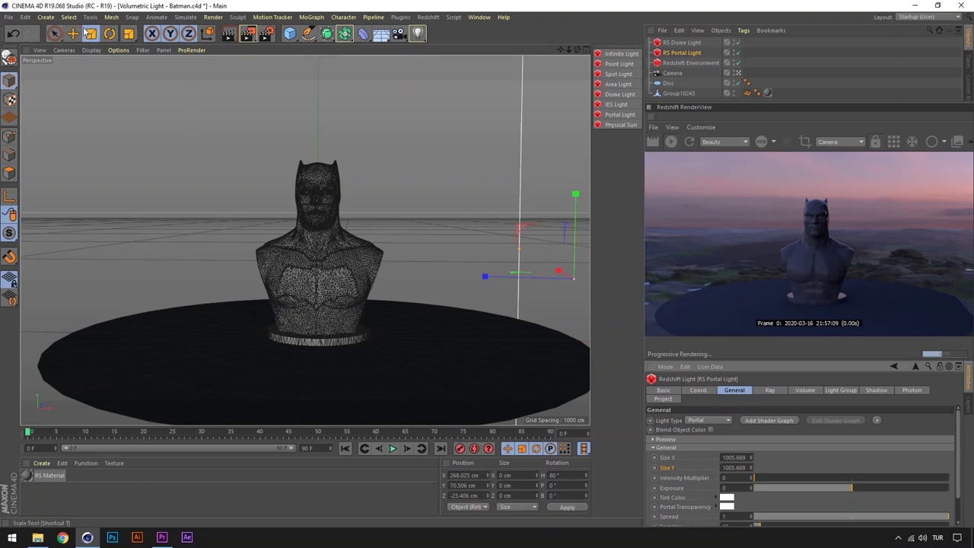
{"action": "type", "text": "2"}
{"action": "key", "text": "Return"}
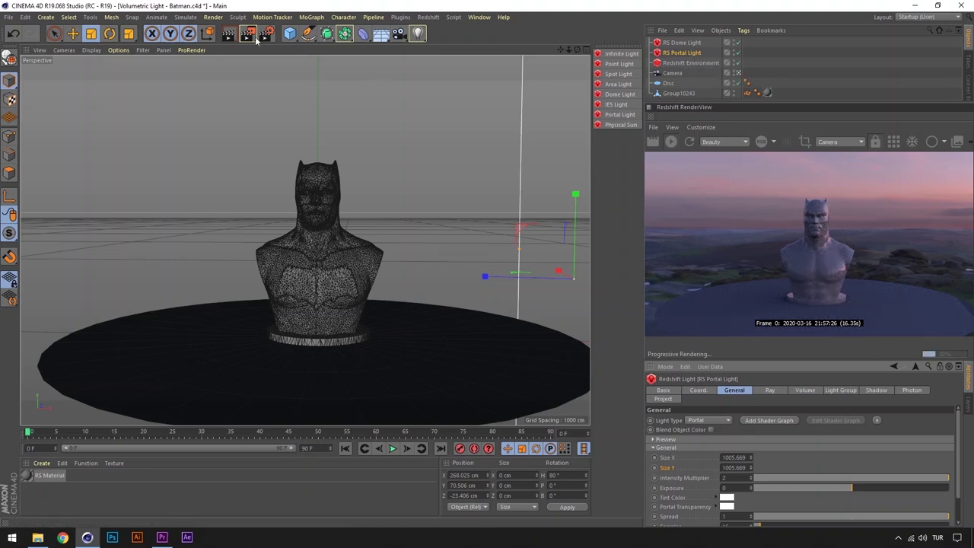
Step: Create a sphere lifted above the disc and hide the Batman bust group
{"action": "left_click", "coordinate": [290, 33]}
{"action": "left_click", "coordinate": [495, 67]}
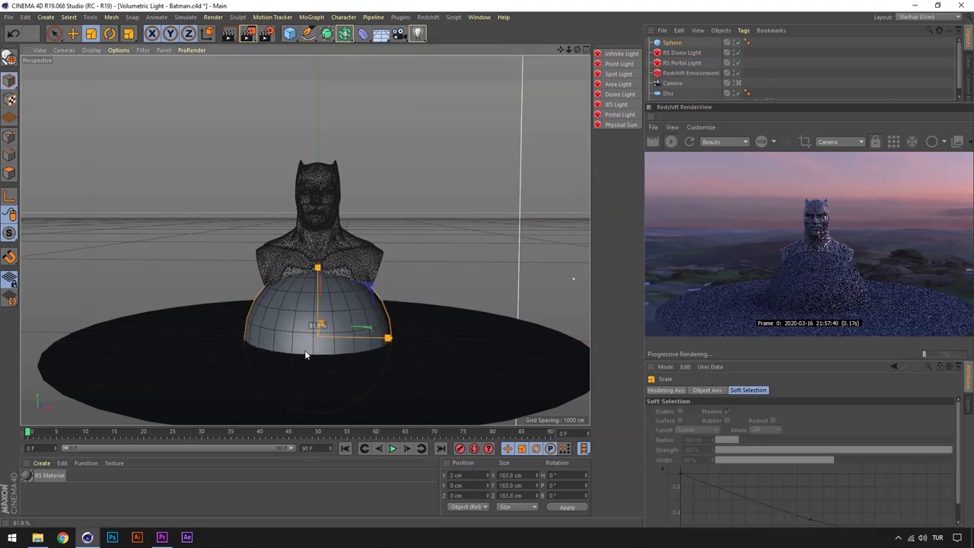
{"action": "left_click_drag", "start_coordinate": [313, 276], "coordinate": [312, 226]}
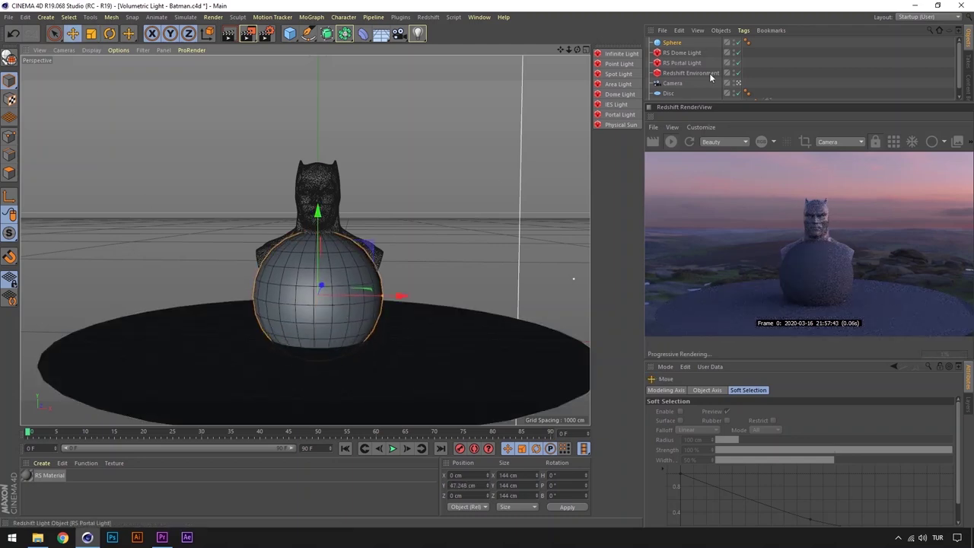
{"action": "scroll", "coordinate": [799, 84], "scroll_direction": "down", "scroll_amount": 1}
{"action": "left_click", "coordinate": [734, 96]}
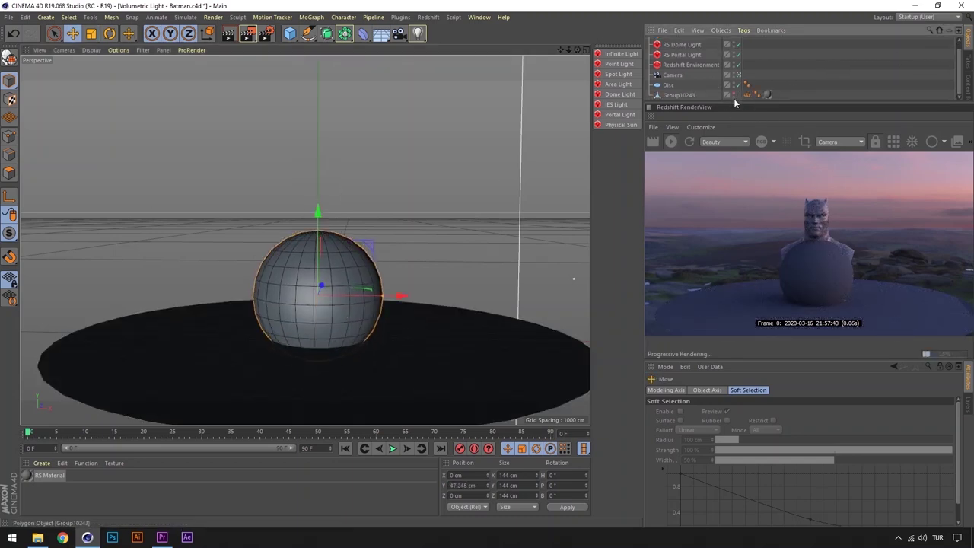
Step: Apply RS Material to the sphere, seat it on the disc, and give it 50 segments
{"action": "left_click", "coordinate": [38, 476]}
{"action": "left_click_drag", "start_coordinate": [38, 477], "coordinate": [315, 315]}
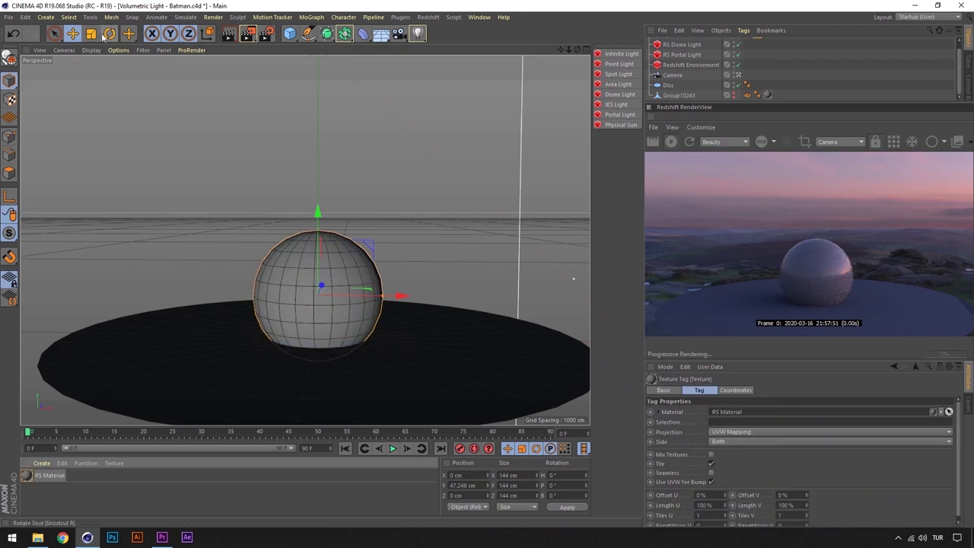
{"action": "left_click_drag", "start_coordinate": [318, 215], "coordinate": [317, 196]}
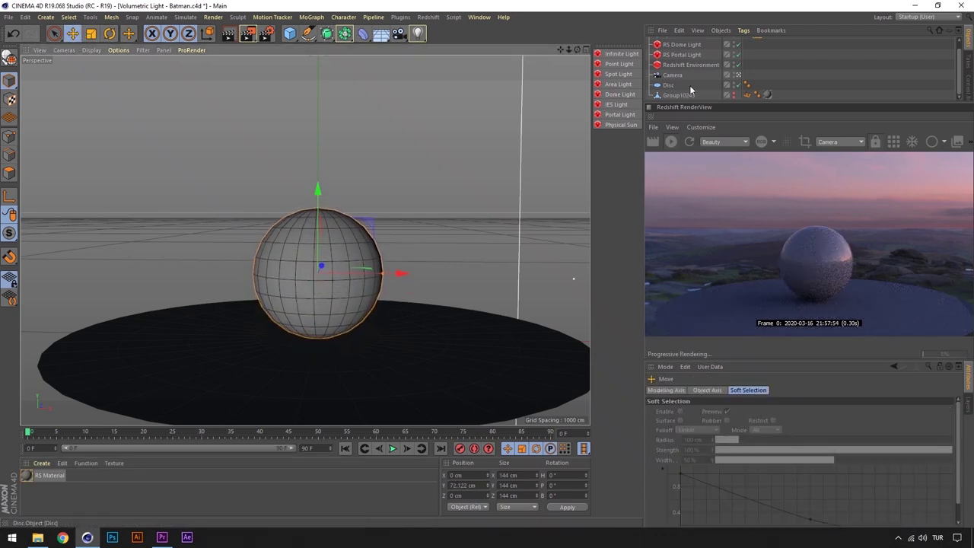
{"action": "key", "text": "Return"}
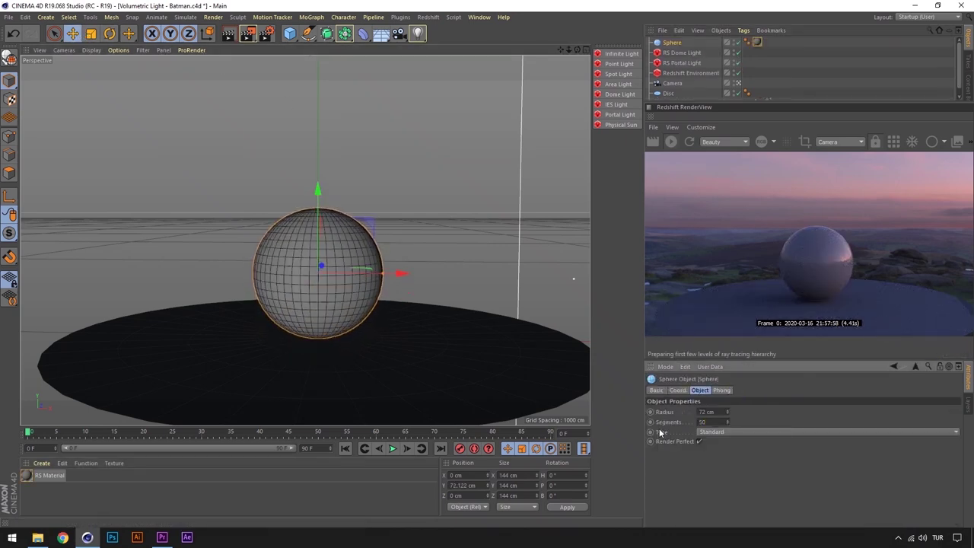
{"action": "left_click", "coordinate": [682, 63]}
{"action": "left_click", "coordinate": [837, 142]}
Step: Render from the Auto view and raise the portal light's Intensity Multiplier to 5
{"action": "left_click", "coordinate": [832, 150]}
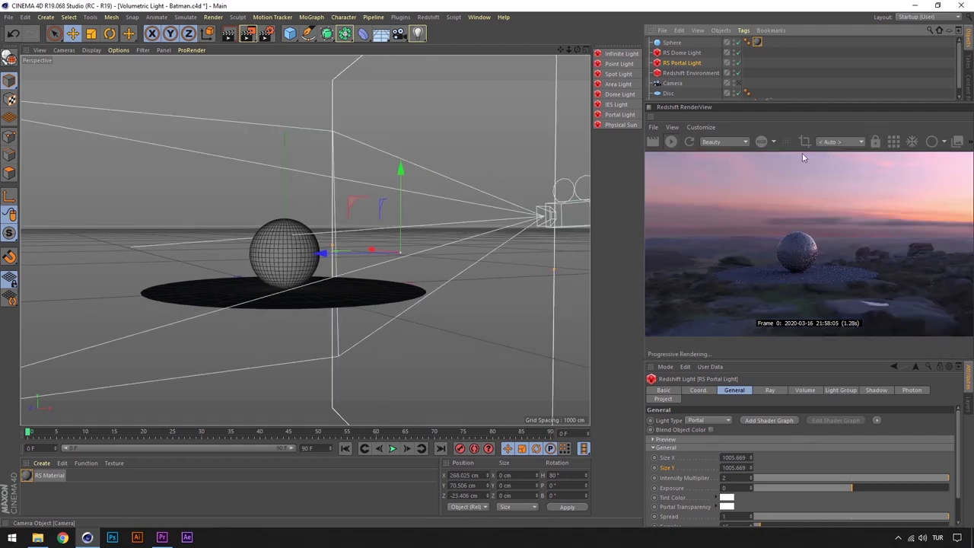
{"action": "scroll", "coordinate": [296, 263], "scroll_direction": "up", "scroll_amount": 4}
{"action": "scroll", "coordinate": [303, 254], "scroll_direction": "up", "scroll_amount": 3}
{"action": "left_click", "coordinate": [683, 53]}
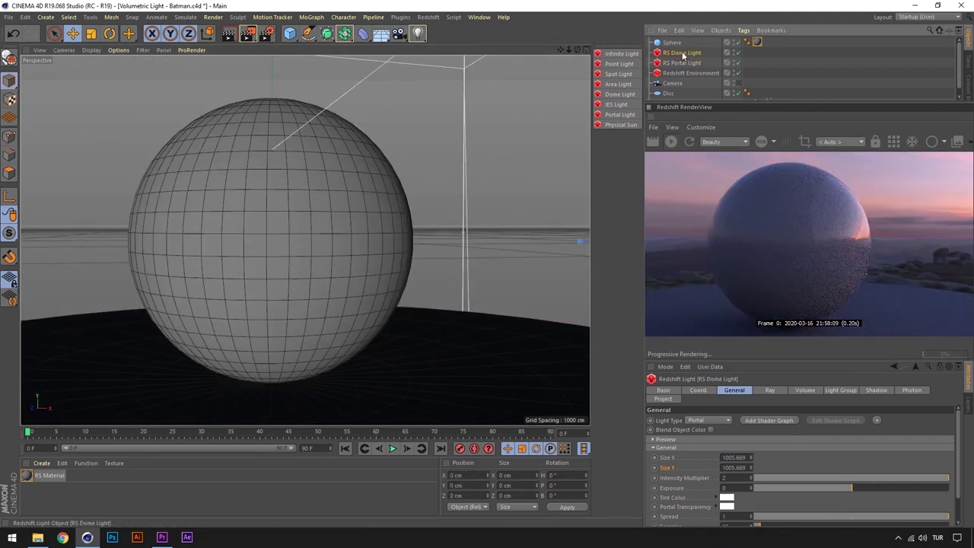
{"action": "left_click", "coordinate": [684, 64]}
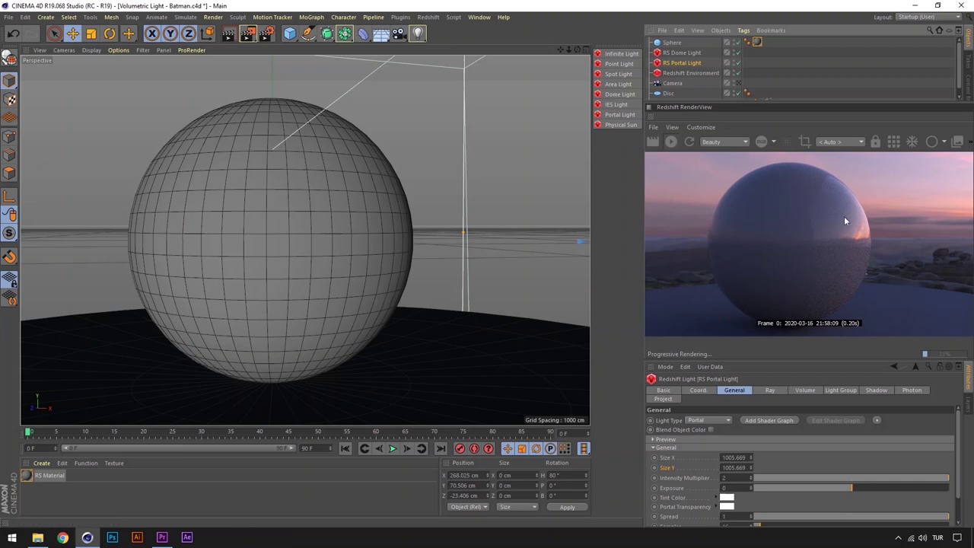
{"action": "left_click", "coordinate": [730, 478]}
{"action": "type", "text": "5"}
{"action": "key", "text": "Return"}
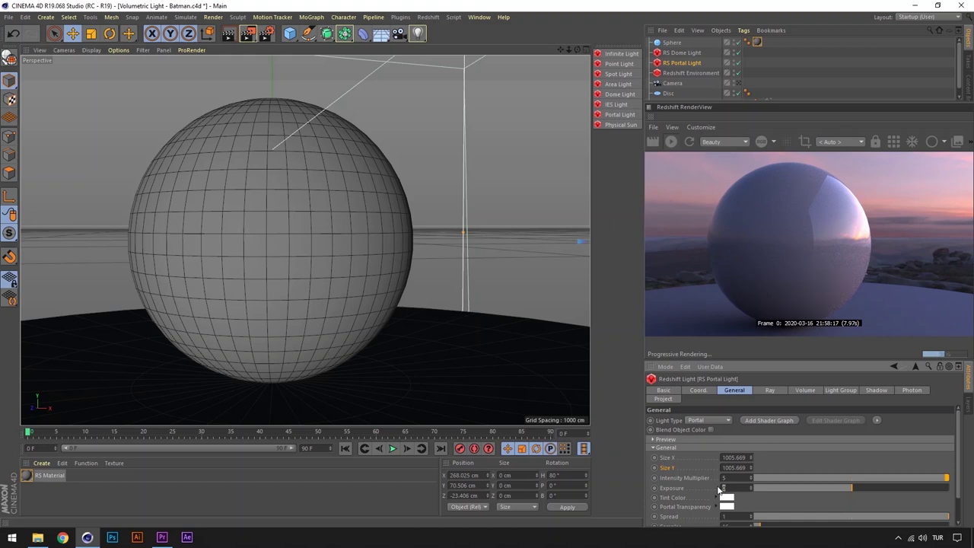
Step: Test exposure 2 and a red tint on the portal light, then reset exposure to 0 and tint to white
{"action": "key", "text": "Return"}
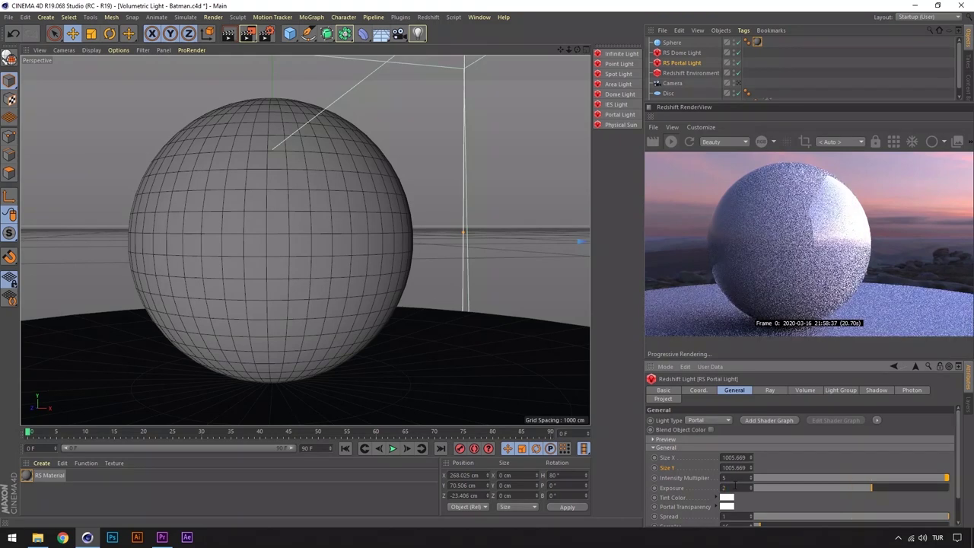
{"action": "type", "text": "0"}
{"action": "key", "text": "Return"}
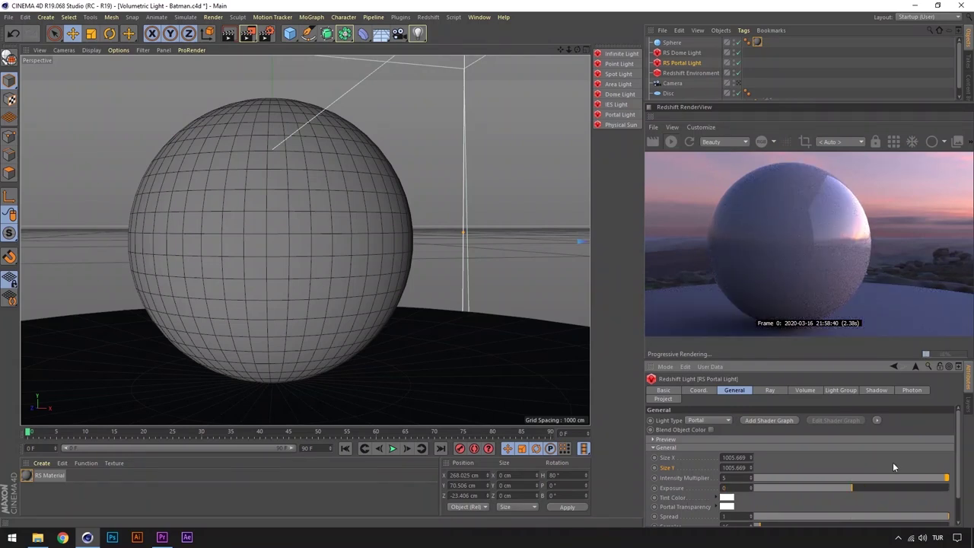
{"action": "left_click", "coordinate": [728, 498]}
{"action": "left_click_drag", "start_coordinate": [780, 488], "coordinate": [798, 491]}
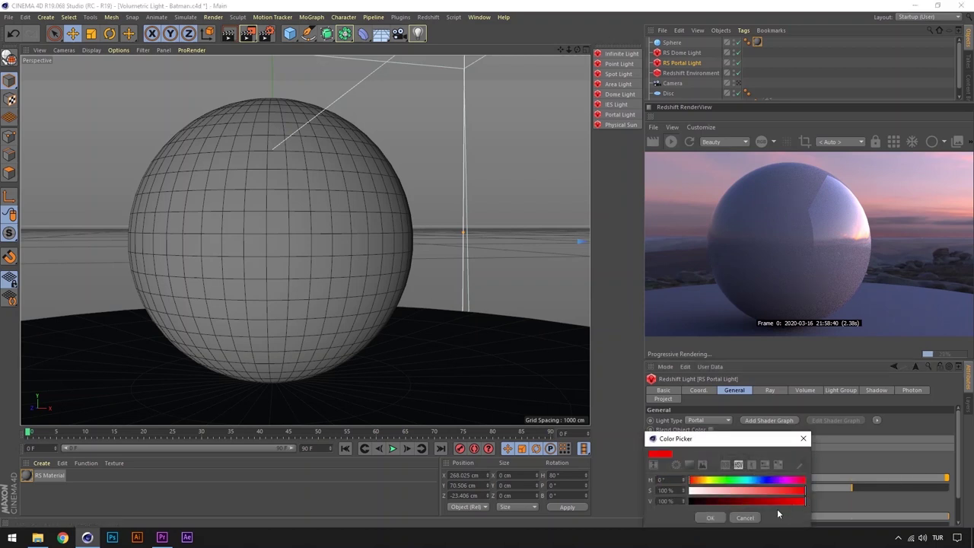
{"action": "key", "text": "Return"}
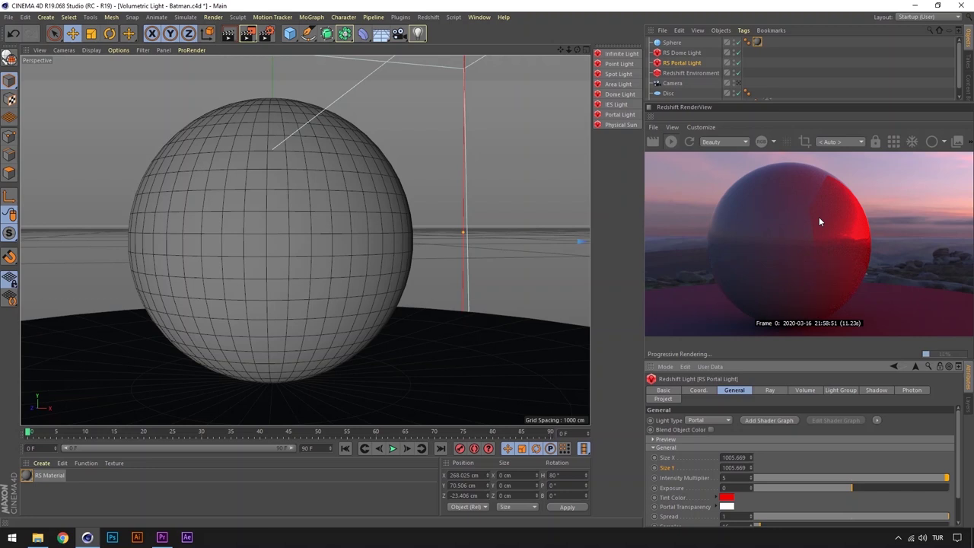
{"action": "right_click", "coordinate": [673, 496]}
{"action": "left_click", "coordinate": [703, 412]}
Step: Set the portal light's volume Contribution Scale to 0.023
{"action": "scroll", "coordinate": [703, 469], "scroll_direction": "down", "scroll_amount": 1}
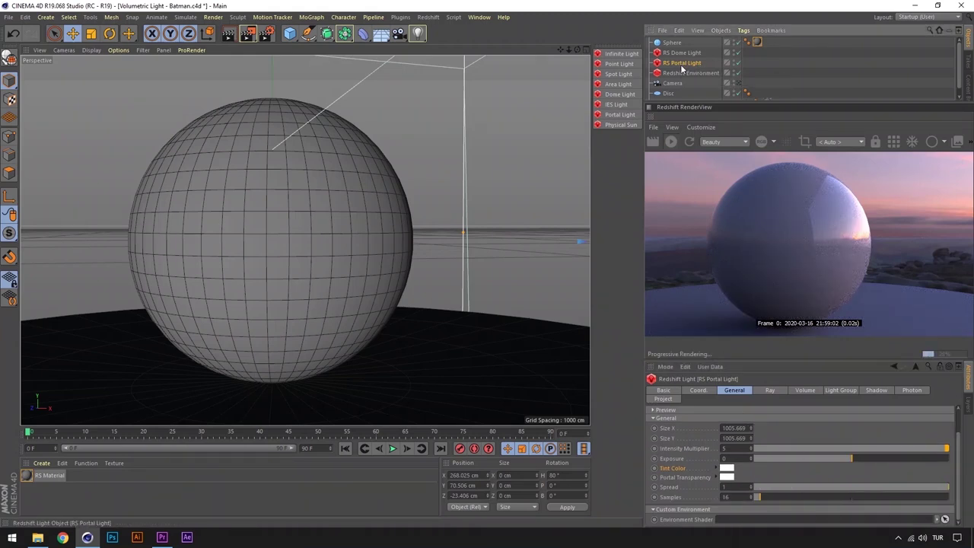
{"action": "left_click", "coordinate": [805, 390]}
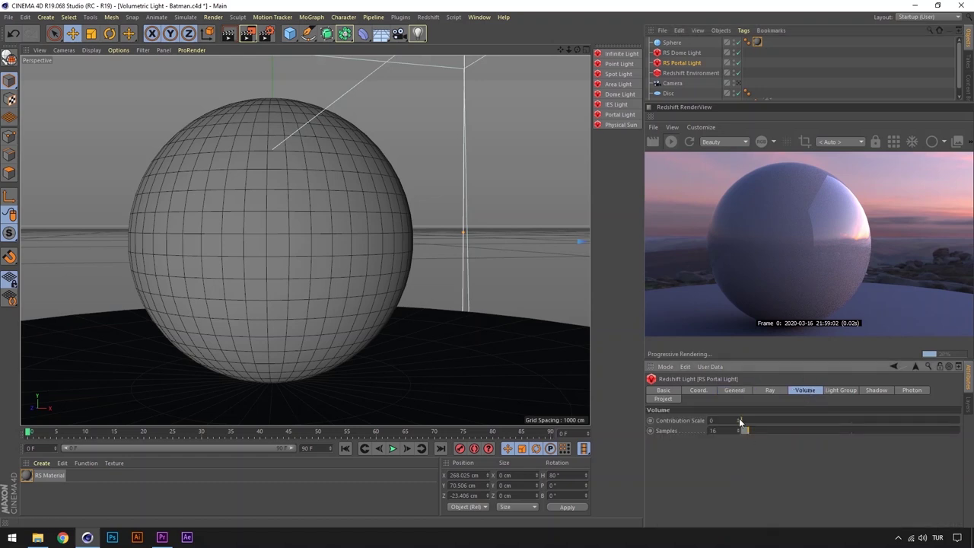
{"action": "left_click_drag", "start_coordinate": [740, 421], "coordinate": [744, 421]}
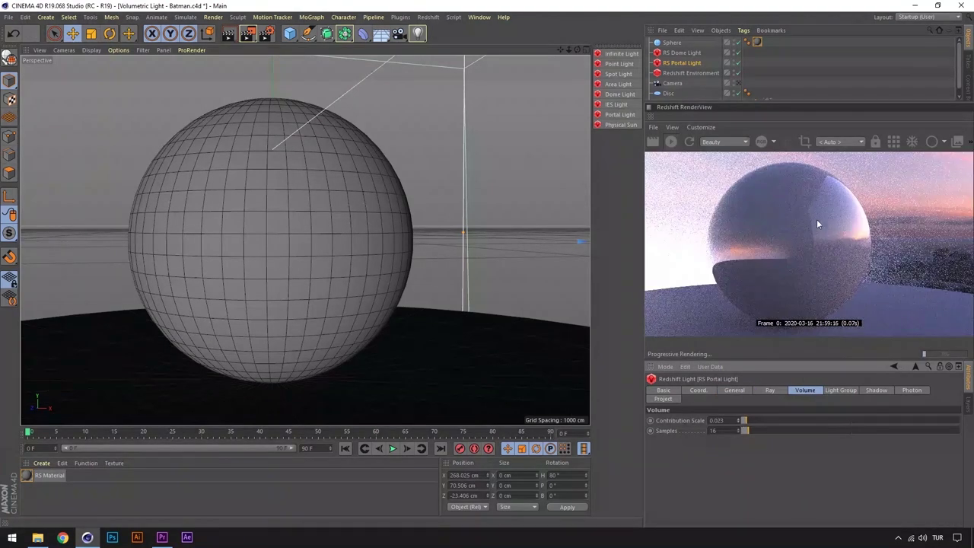
Step: Delete the test sphere
{"action": "mouse_move", "coordinate": [961, 70]}
{"action": "left_mouse_down"}
{"action": "mouse_move", "coordinate": [960, 79]}
{"action": "mouse_move", "coordinate": [961, 70]}
{"action": "left_mouse_up"}
{"action": "left_click", "coordinate": [672, 43]}
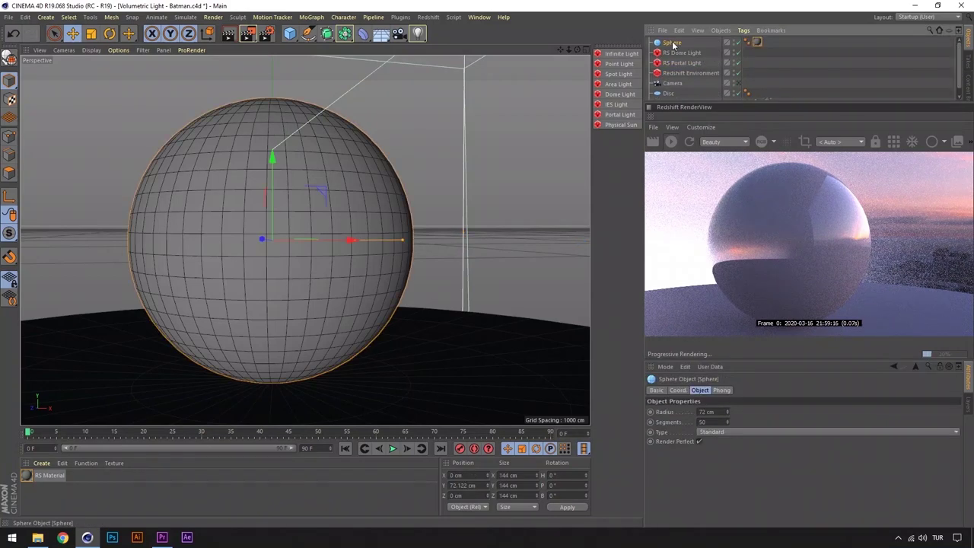
{"action": "key", "text": "Delete"}
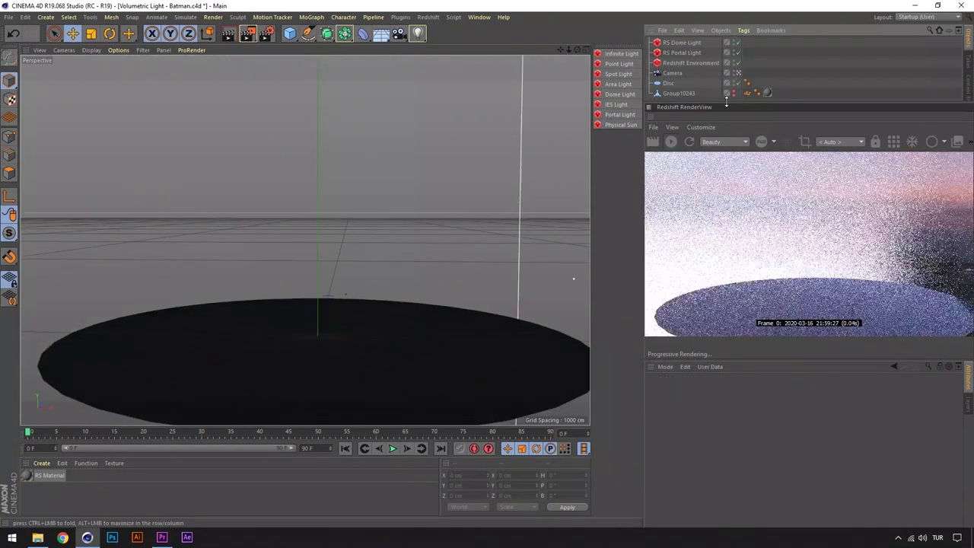
Step: Unhide the Batman bust, then shrink, tilt (P -26.33°) and move the portal light closer to it
{"action": "left_click", "coordinate": [733, 93]}
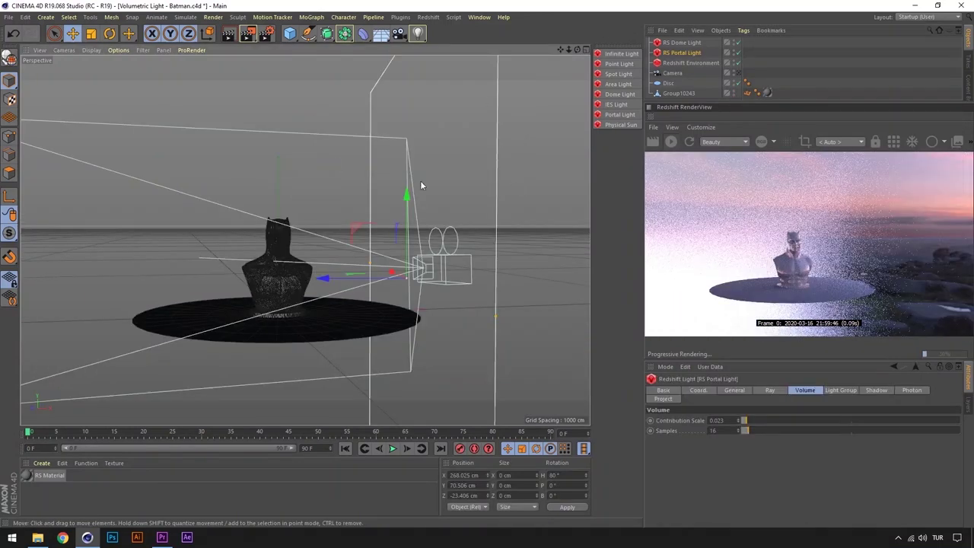
{"action": "left_click", "coordinate": [90, 33]}
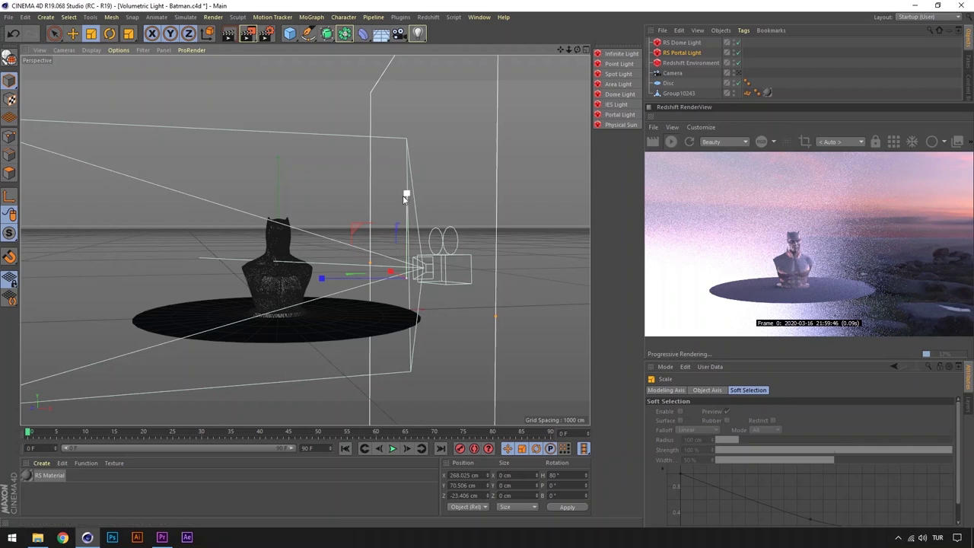
{"action": "left_click_drag", "start_coordinate": [404, 196], "coordinate": [408, 228]}
{"action": "key", "text": "e"}
{"action": "left_click", "coordinate": [110, 33]}
{"action": "left_click_drag", "start_coordinate": [413, 191], "coordinate": [164, 71]}
{"action": "key", "text": "e"}
{"action": "left_click_drag", "start_coordinate": [339, 257], "coordinate": [297, 259]}
Step: In Camera view, nudge the portal light higher and lower its Spread to 0.043
{"action": "left_click", "coordinate": [737, 73]}
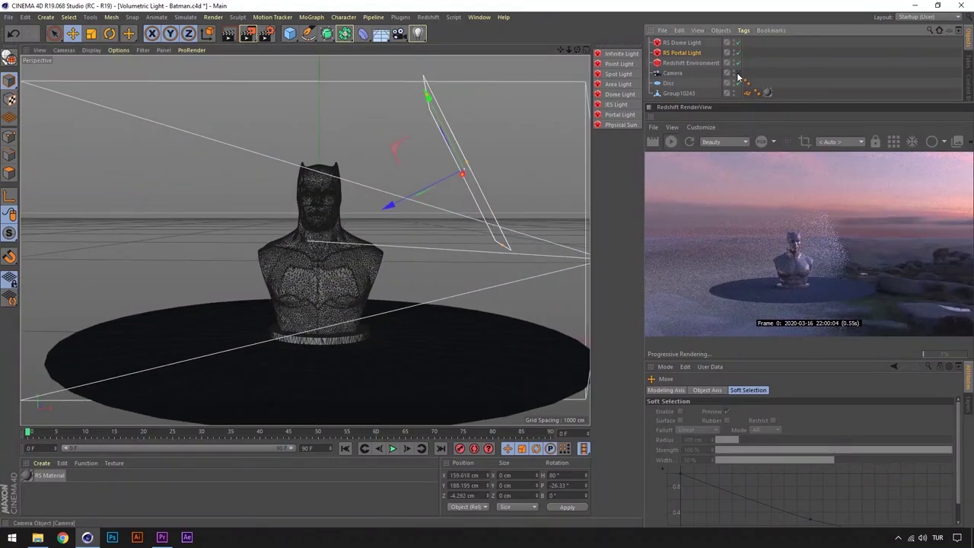
{"action": "left_click_drag", "start_coordinate": [456, 135], "coordinate": [455, 128]}
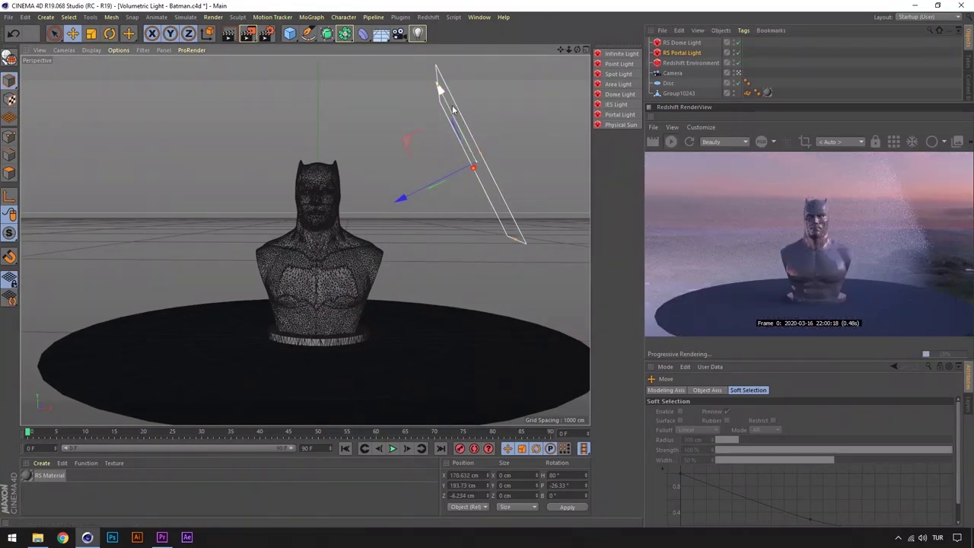
{"action": "left_click", "coordinate": [682, 52]}
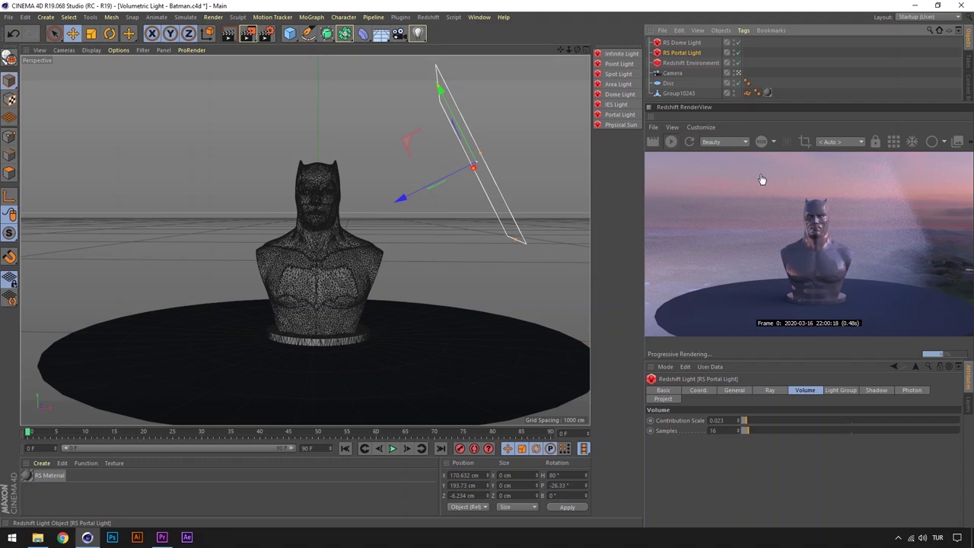
{"action": "left_click", "coordinate": [735, 389]}
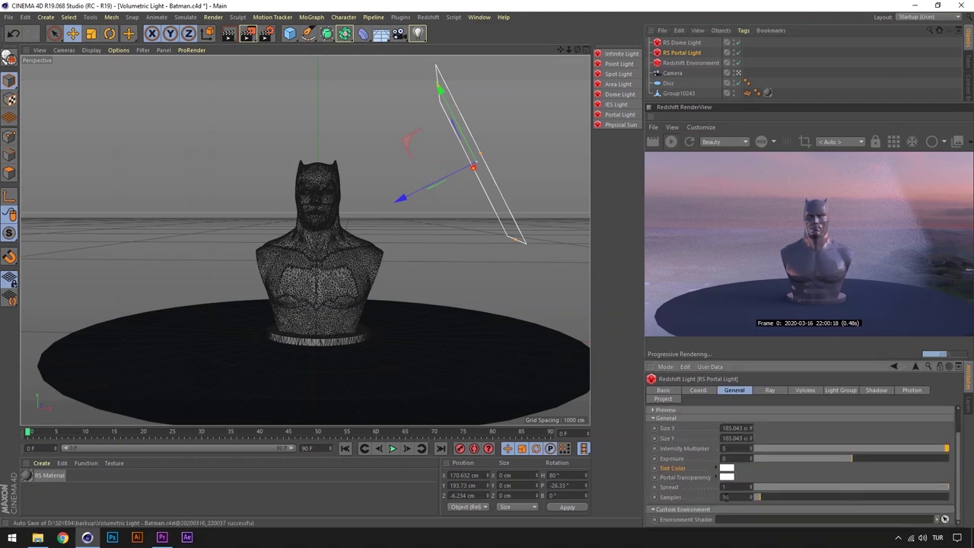
{"action": "left_click_drag", "start_coordinate": [836, 488], "coordinate": [759, 488]}
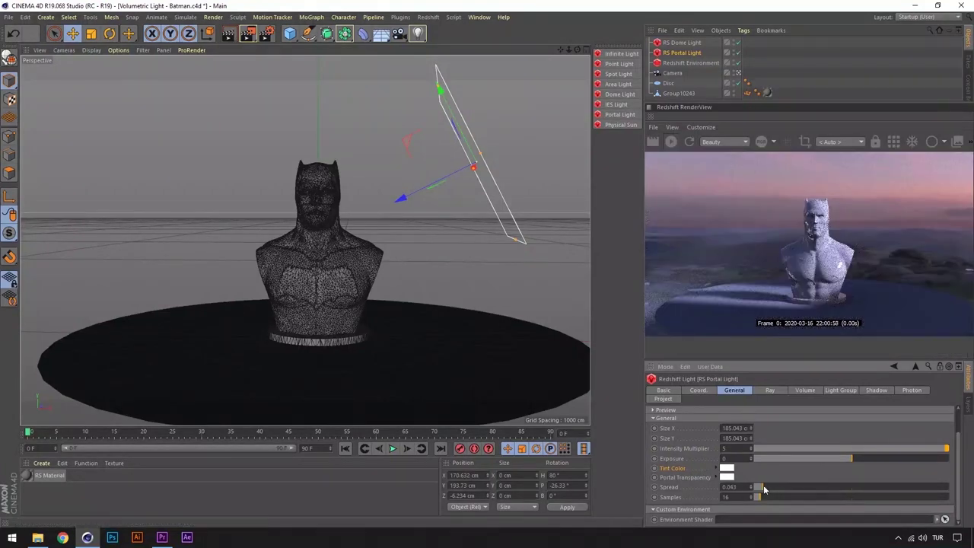
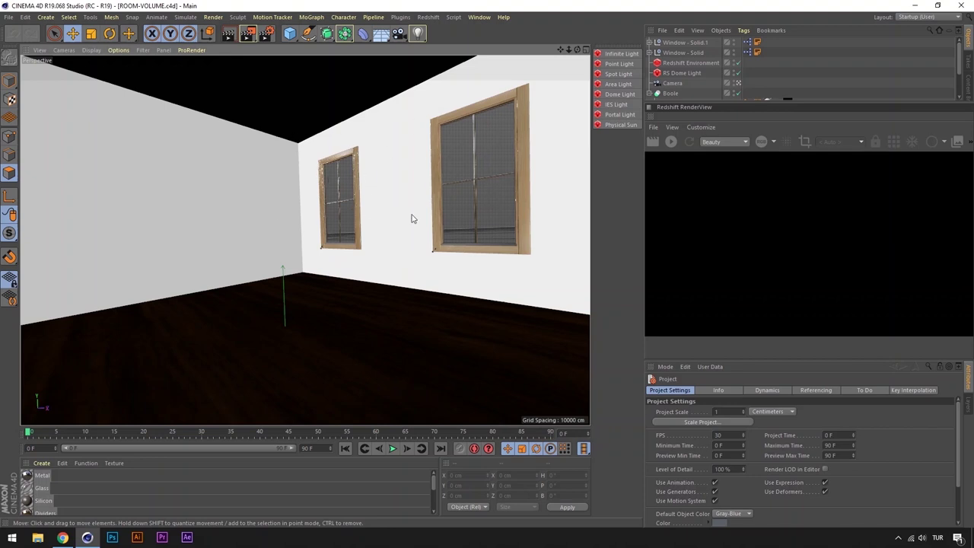
Step: Start the Redshift IPR preview from the RS Dome Light, then add an RS Physical Sun
{"action": "left_click", "coordinate": [694, 64]}
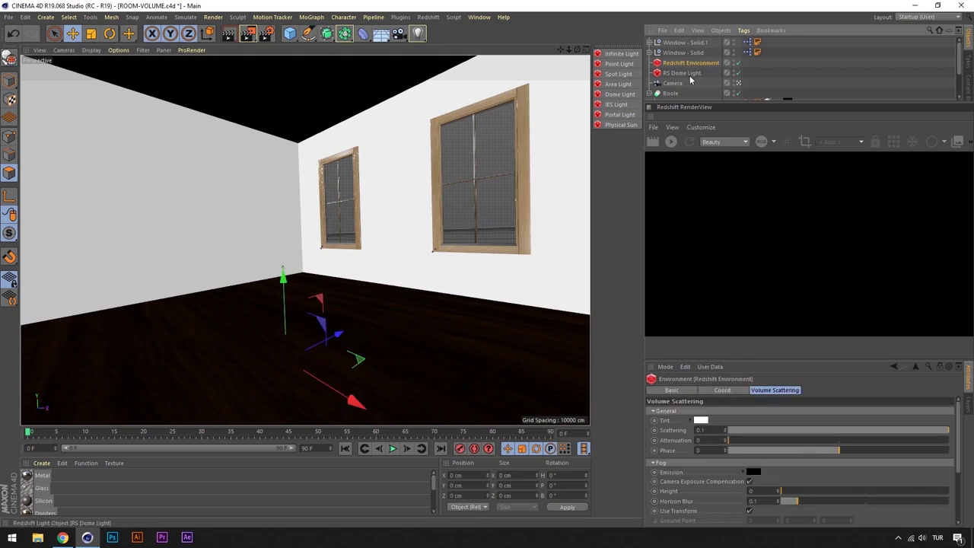
{"action": "left_click", "coordinate": [682, 74]}
{"action": "left_click", "coordinate": [670, 143]}
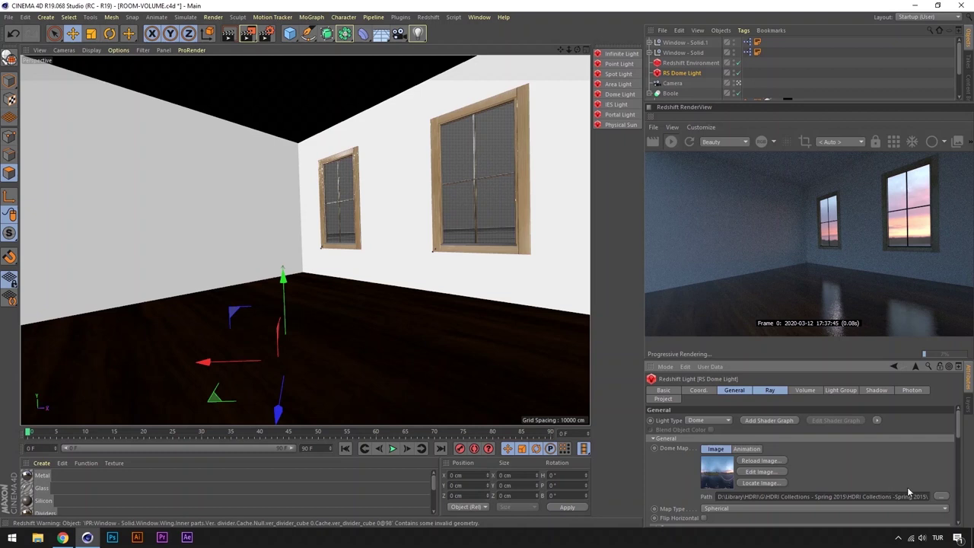
{"action": "left_click_drag", "start_coordinate": [909, 493], "coordinate": [883, 498]}
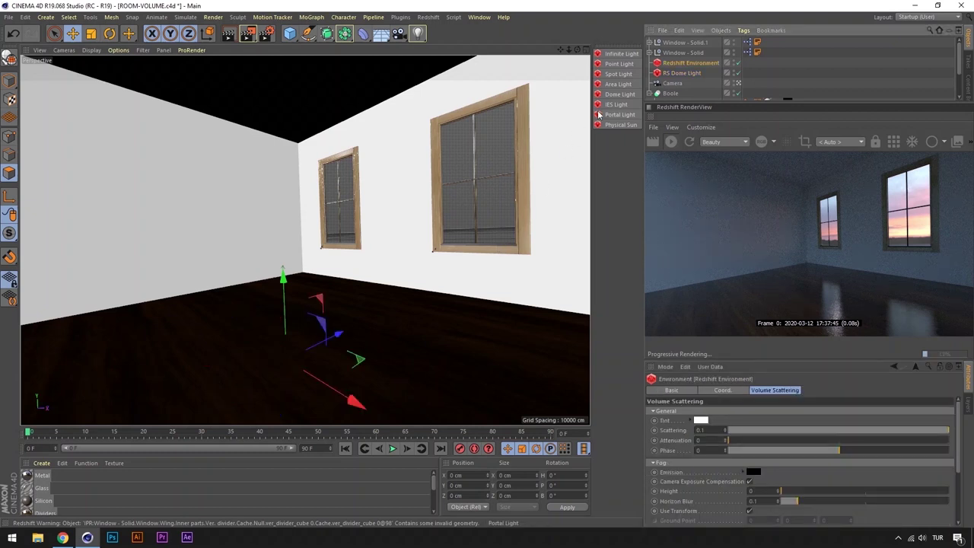
{"action": "left_click", "coordinate": [617, 125]}
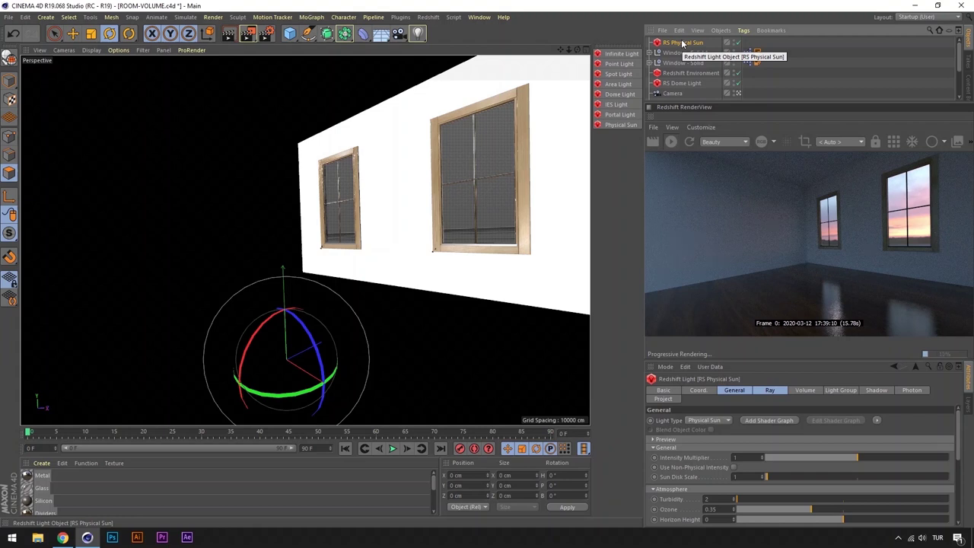
Step: Rotate the RS Physical Sun so sunlight enters the windows and lights the floor
{"action": "left_click", "coordinate": [72, 33]}
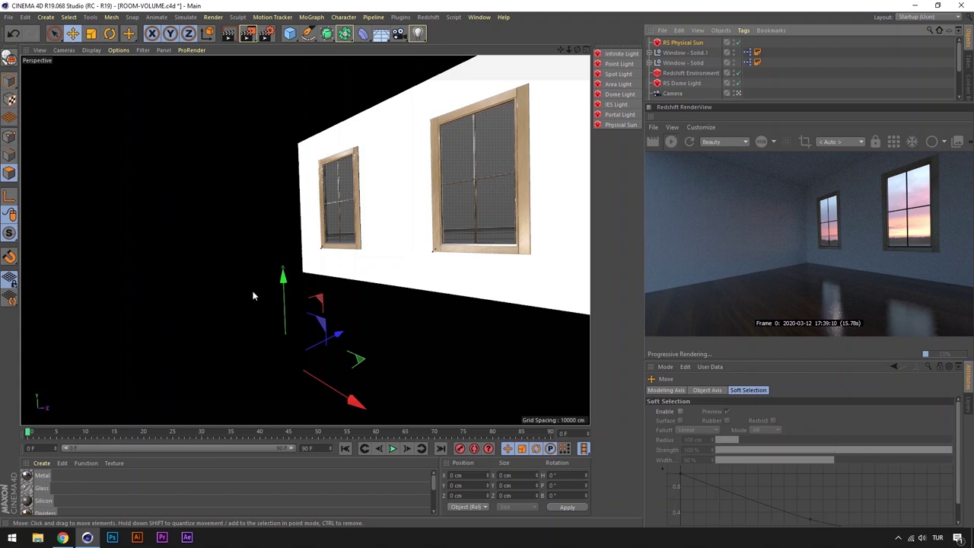
{"action": "left_click_drag", "start_coordinate": [284, 282], "coordinate": [283, 213]}
{"action": "key", "text": "ctrl+z"}
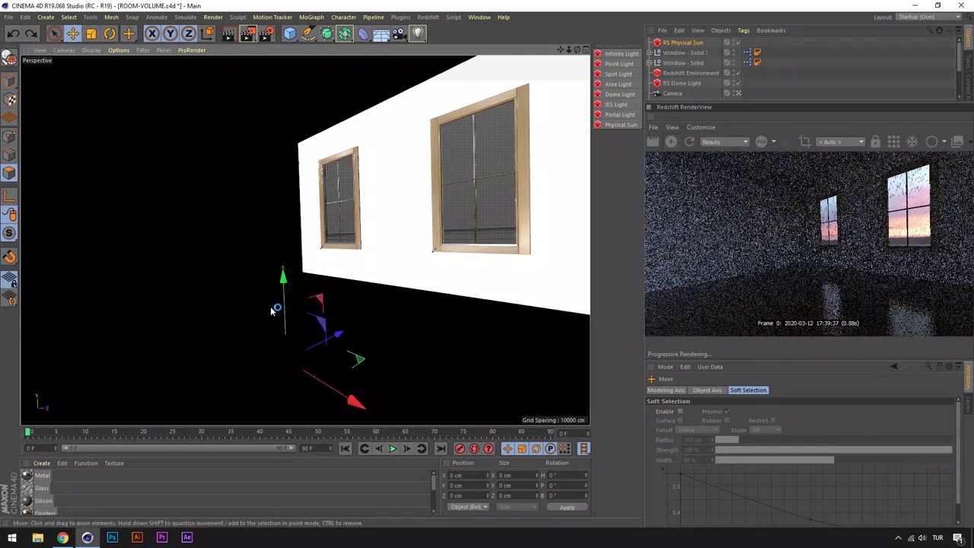
{"action": "left_click", "coordinate": [110, 33]}
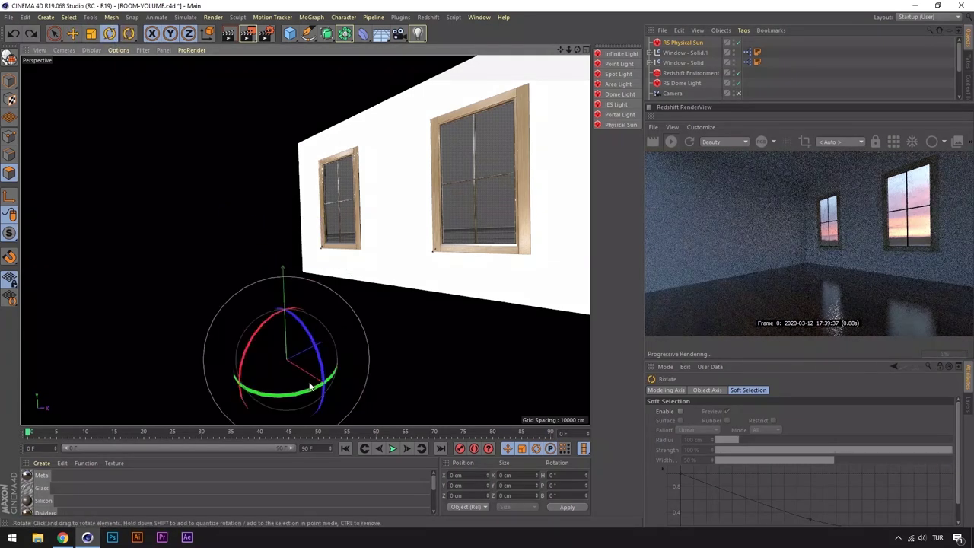
{"action": "mouse_move", "coordinate": [299, 392]}
{"action": "left_mouse_down"}
{"action": "mouse_move", "coordinate": [363, 340]}
{"action": "mouse_move", "coordinate": [259, 325]}
{"action": "mouse_move", "coordinate": [254, 355]}
{"action": "left_mouse_up"}
{"action": "mouse_move", "coordinate": [325, 350]}
{"action": "left_mouse_down"}
{"action": "mouse_move", "coordinate": [325, 360]}
{"action": "mouse_move", "coordinate": [268, 322]}
{"action": "left_mouse_up"}
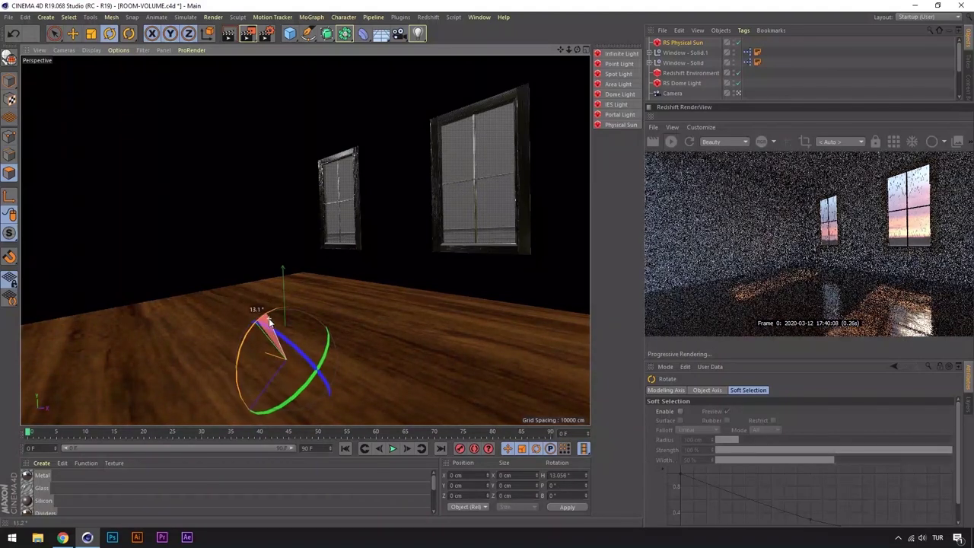
Step: Try a Sun Disk Scale of 23.49, then revert it to 1
{"action": "left_click", "coordinate": [783, 80]}
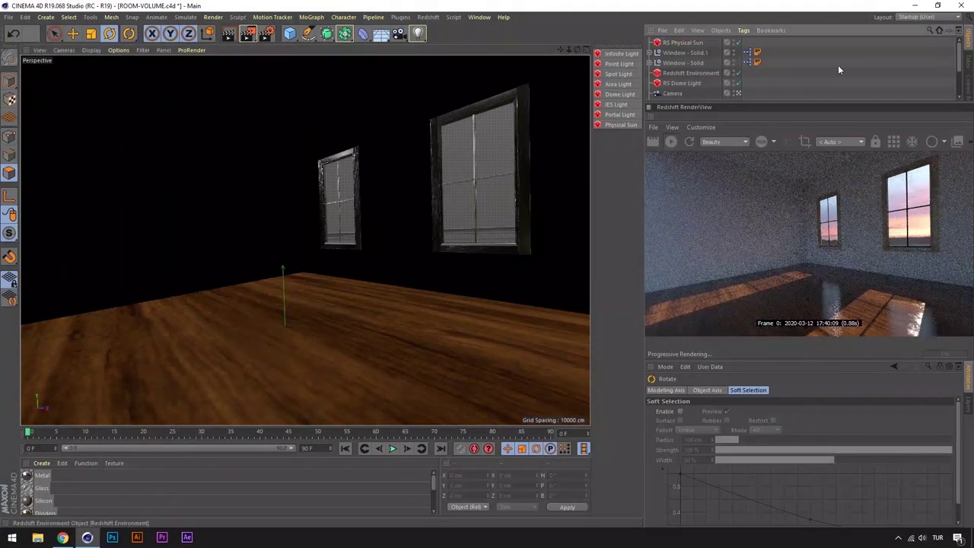
{"action": "left_click", "coordinate": [681, 43]}
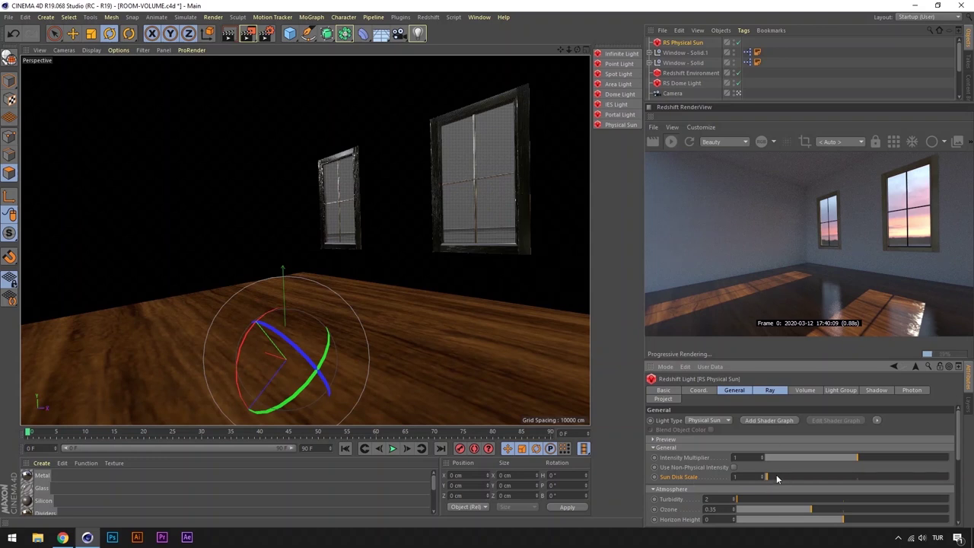
{"action": "left_click_drag", "start_coordinate": [776, 477], "coordinate": [808, 477]}
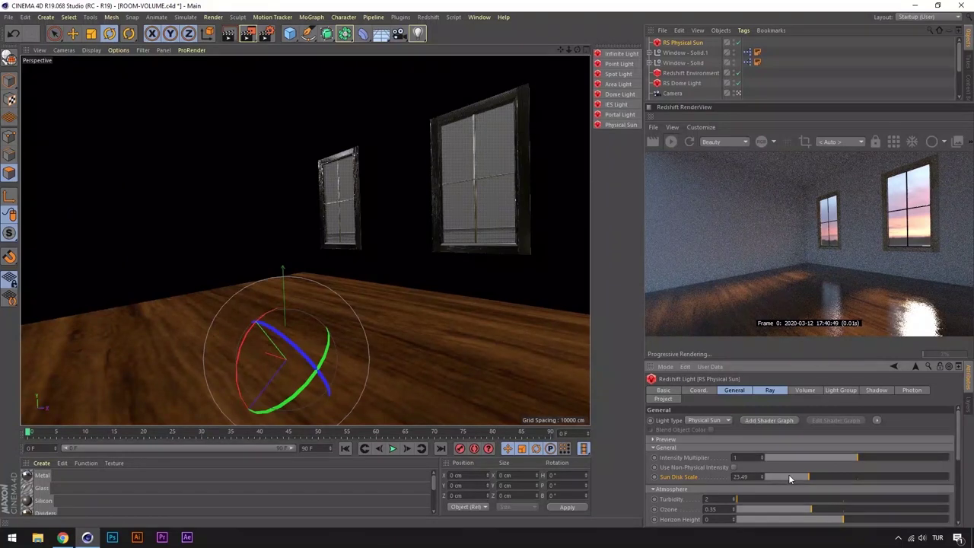
{"action": "key", "text": "ctrl+z"}
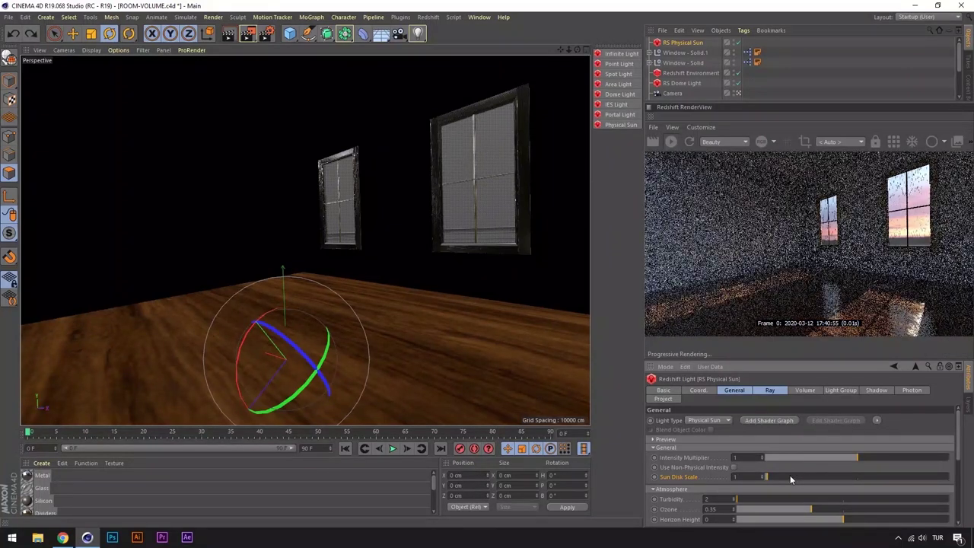
{"action": "scroll", "coordinate": [684, 468], "scroll_direction": "down", "scroll_amount": 1}
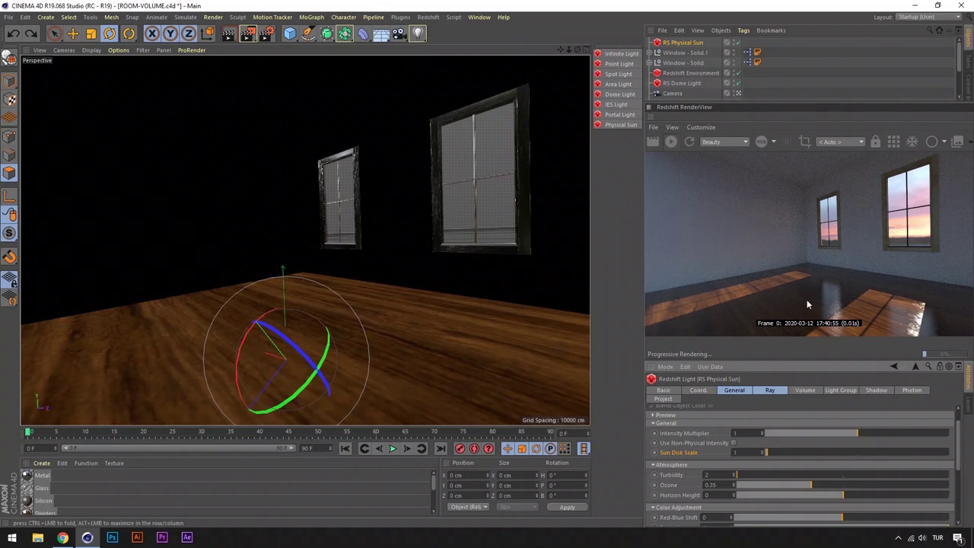
Step: Raise the sun's Volume Contribution Scale to 0.075
{"action": "left_click", "coordinate": [805, 389]}
{"action": "left_click_drag", "start_coordinate": [738, 420], "coordinate": [744, 422]}
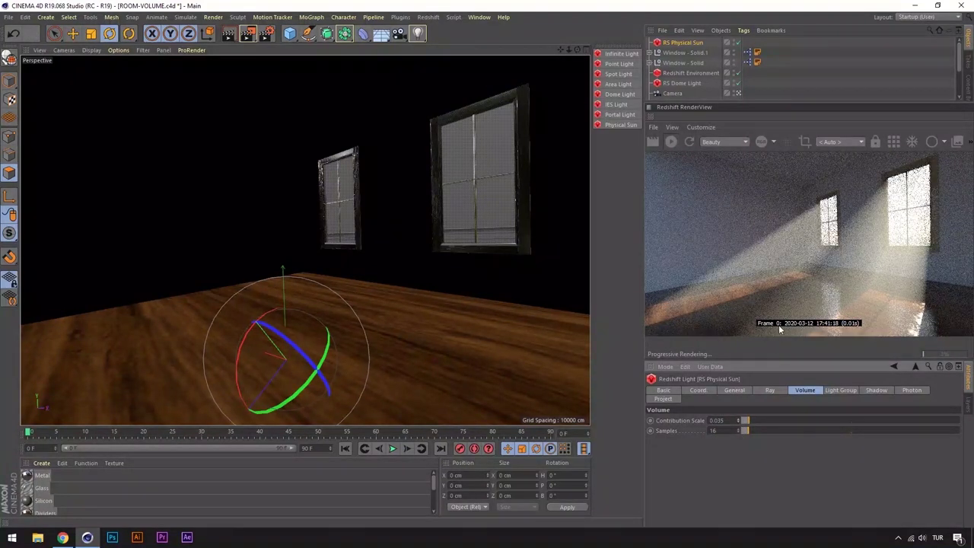
{"action": "mouse_move", "coordinate": [328, 344]}
{"action": "left_mouse_down"}
{"action": "mouse_move", "coordinate": [325, 355]}
{"action": "mouse_move", "coordinate": [322, 348]}
{"action": "left_mouse_up"}
{"action": "key", "text": "ctrl+z"}
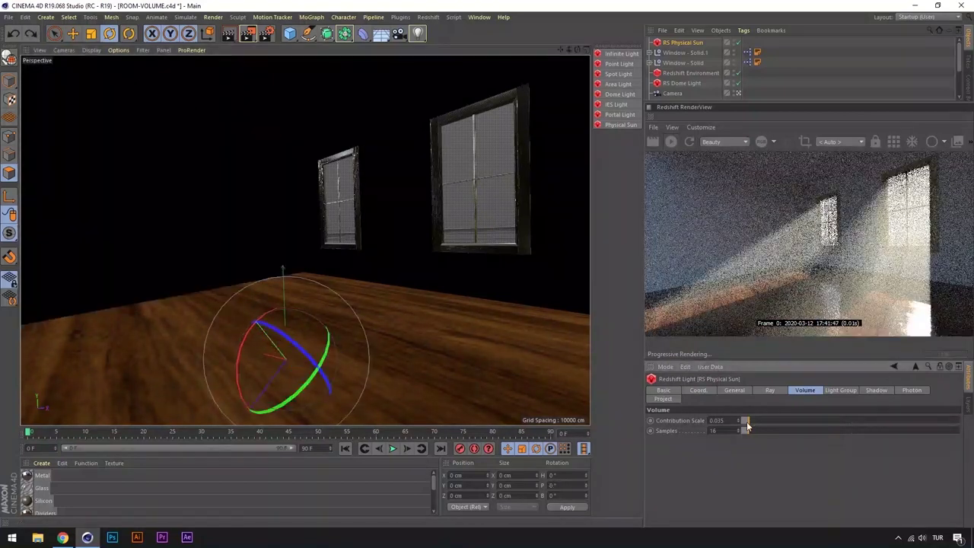
{"action": "left_click_drag", "start_coordinate": [747, 426], "coordinate": [744, 427]}
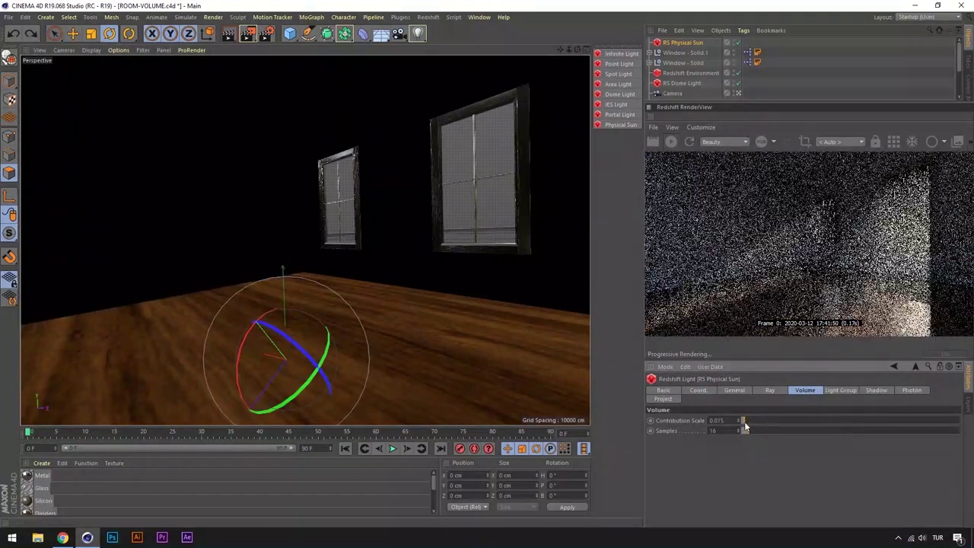
Step: Try Turbidity 2.83, boost Volume Contribution Scale to 0.253, and set Turbidity back to 2
{"action": "left_click", "coordinate": [735, 390]}
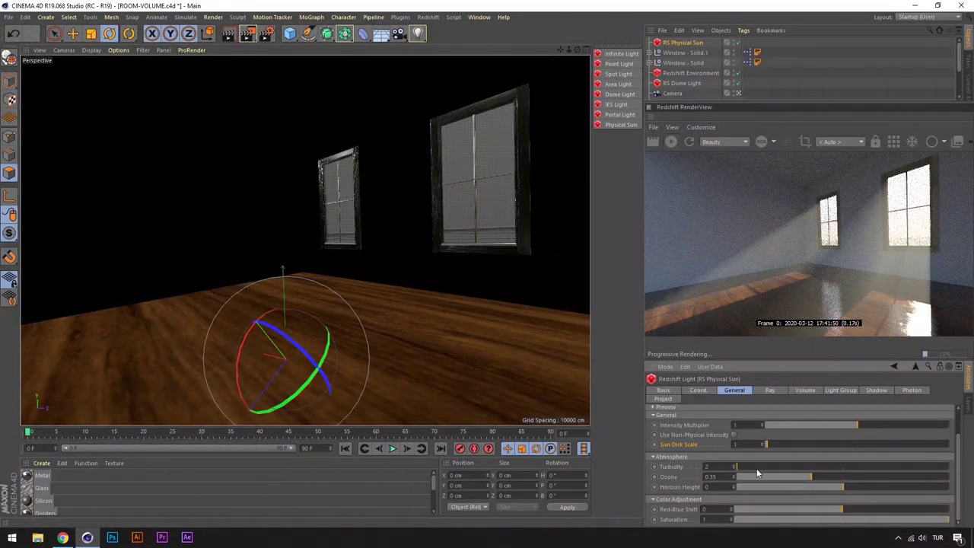
{"action": "left_click_drag", "start_coordinate": [757, 470], "coordinate": [758, 472]}
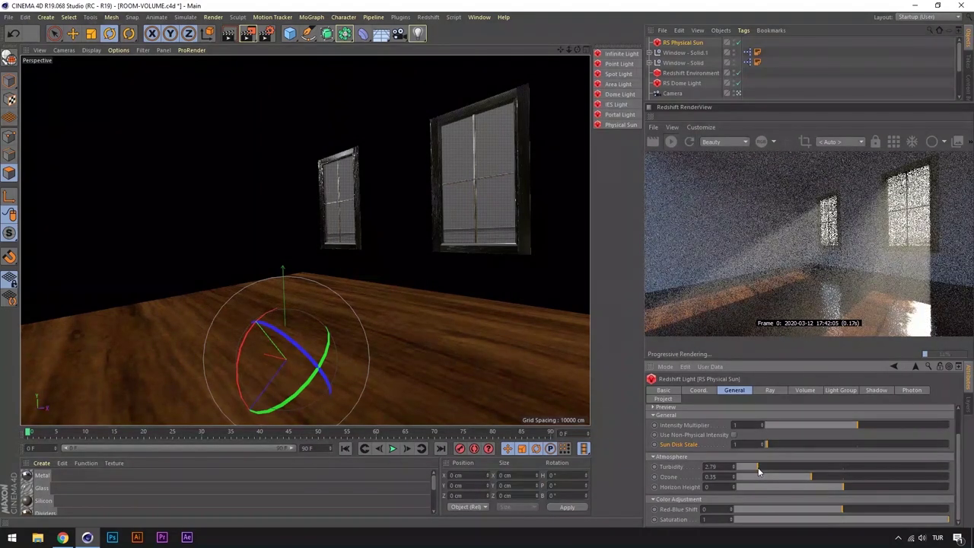
{"action": "left_click_drag", "start_coordinate": [758, 472], "coordinate": [875, 444]}
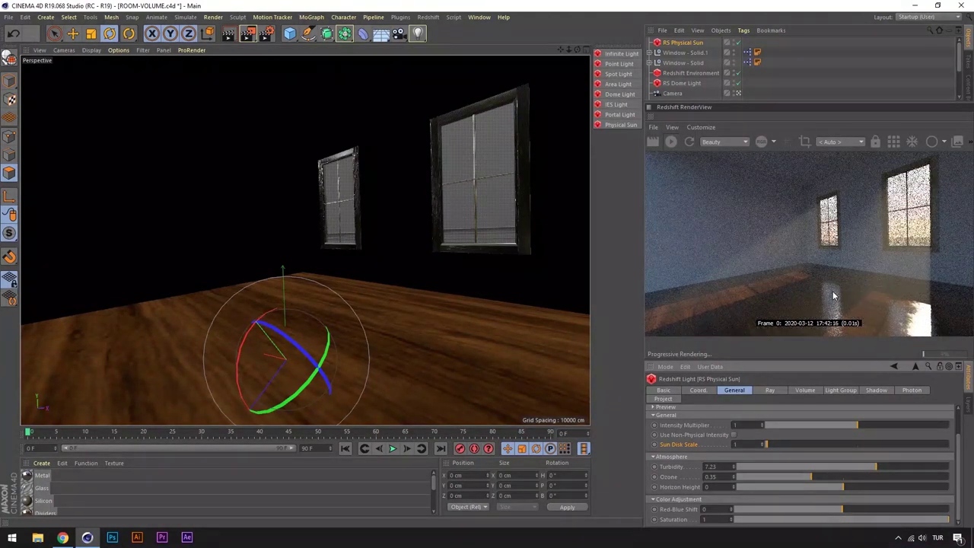
{"action": "left_click", "coordinate": [804, 390]}
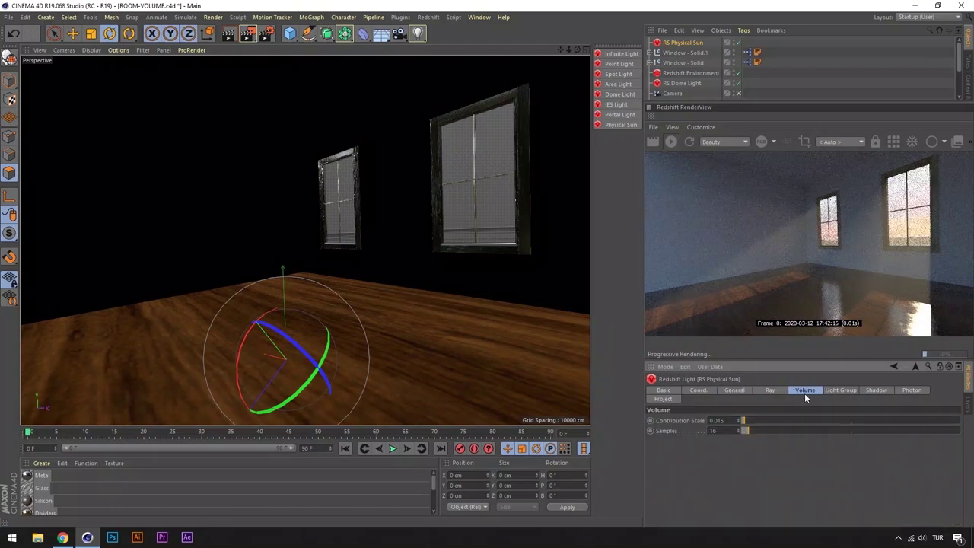
{"action": "left_click_drag", "start_coordinate": [753, 419], "coordinate": [796, 422]}
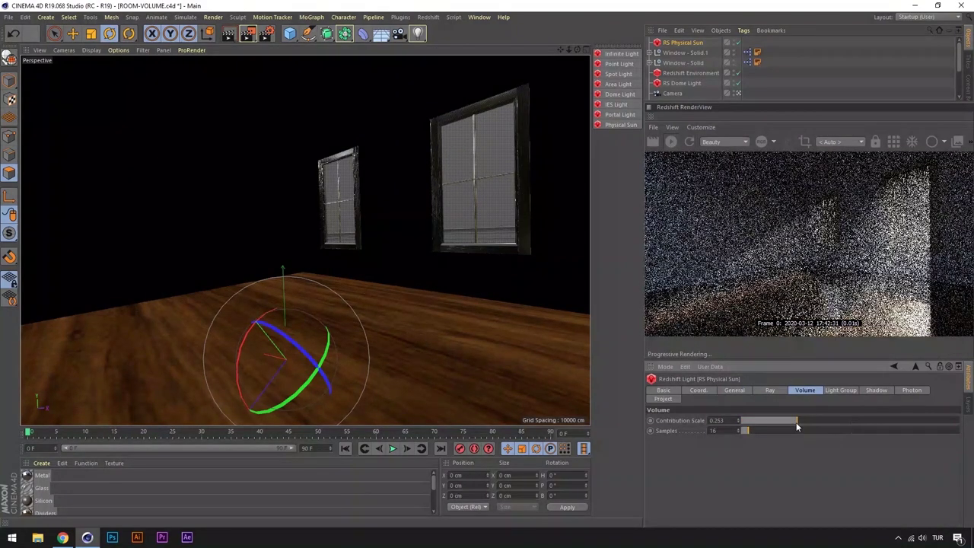
{"action": "left_click", "coordinate": [734, 390]}
{"action": "left_click_drag", "start_coordinate": [830, 483], "coordinate": [738, 483]}
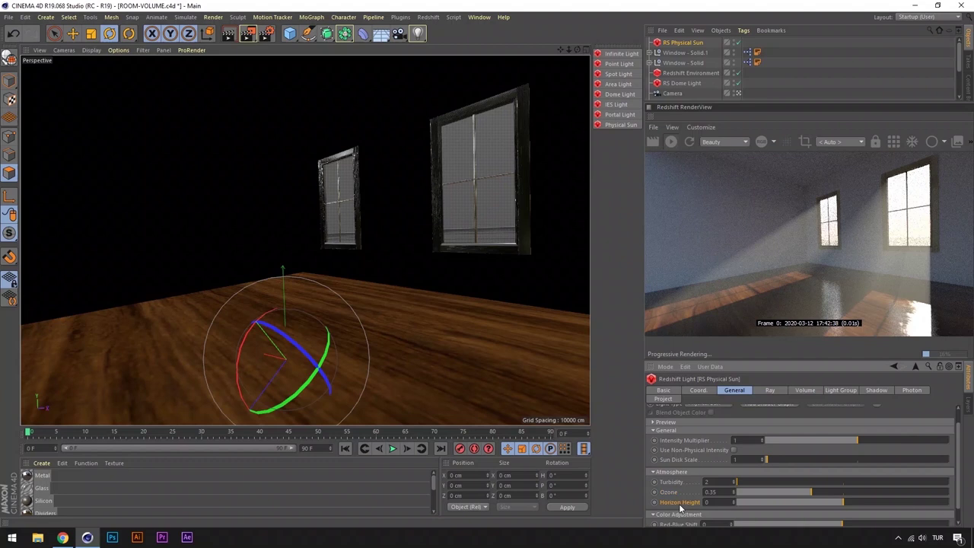
Step: Test Red-Blue Shift values in the sun's Color Adjustment, then reset it to 0
{"action": "scroll", "coordinate": [956, 449], "scroll_direction": "down", "scroll_amount": 1}
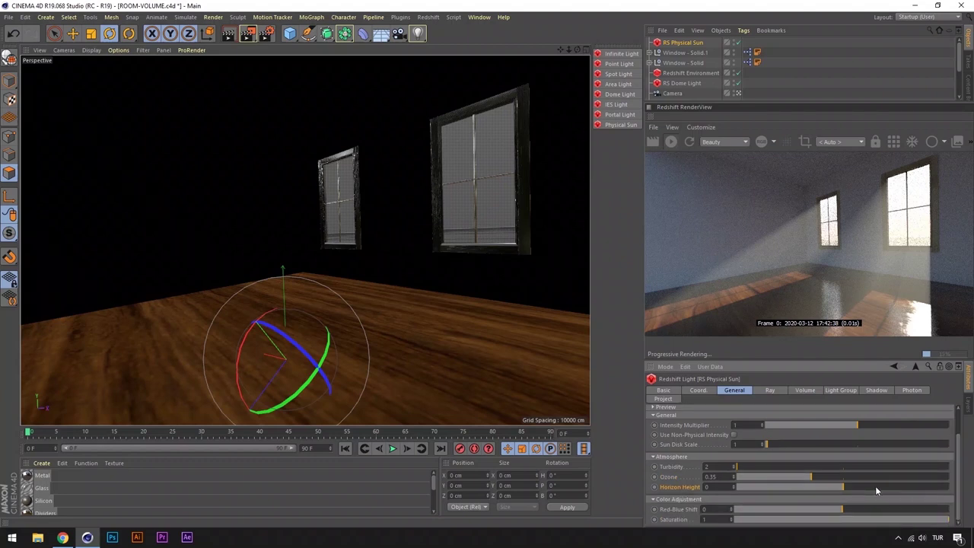
{"action": "left_click", "coordinate": [681, 509]}
{"action": "left_click_drag", "start_coordinate": [851, 513], "coordinate": [868, 514]}
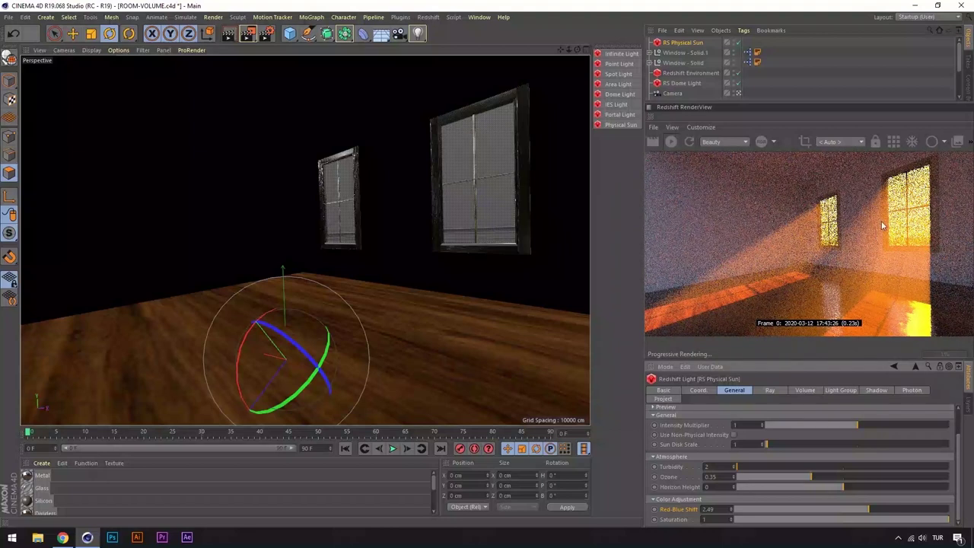
{"action": "left_click_drag", "start_coordinate": [869, 509], "coordinate": [792, 510]}
{"action": "right_click", "coordinate": [675, 511]}
{"action": "left_click", "coordinate": [712, 350]}
Step: Test lower Saturation, undo back to neutral colour, and switch off the physical sun
{"action": "mouse_move", "coordinate": [732, 519]}
{"action": "left_mouse_down"}
{"action": "mouse_move", "coordinate": [877, 522]}
{"action": "mouse_move", "coordinate": [947, 510]}
{"action": "left_mouse_up"}
{"action": "left_click_drag", "start_coordinate": [875, 522], "coordinate": [730, 523]}
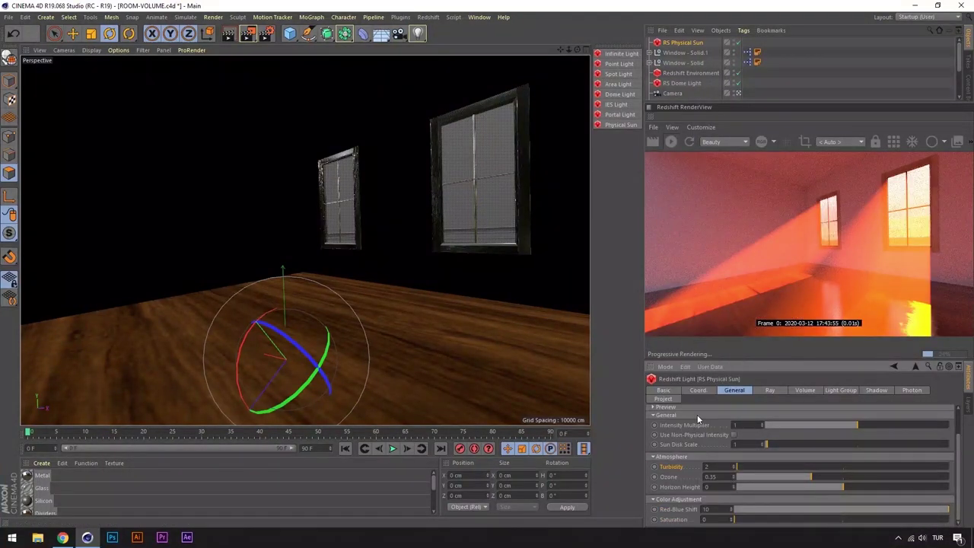
{"action": "key", "text": "ctrl+z"}
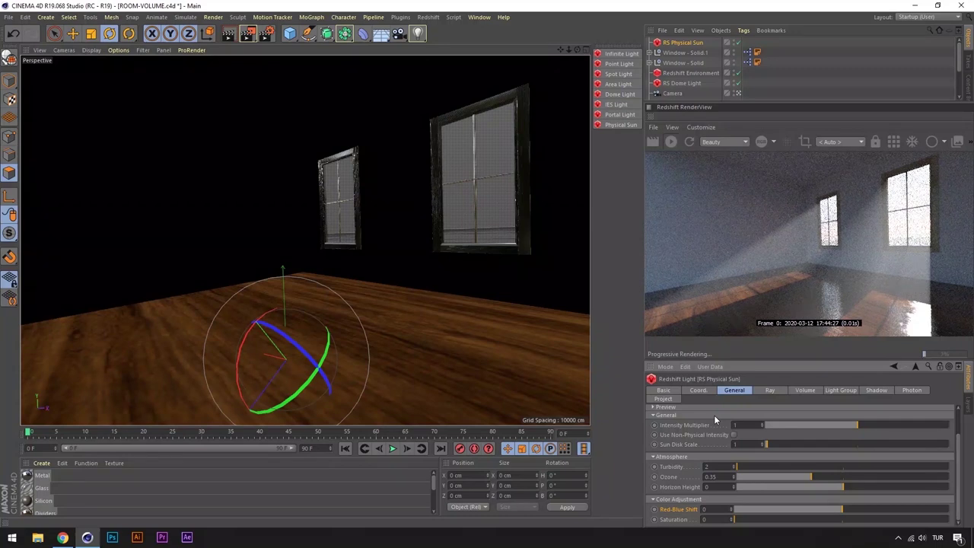
{"action": "key", "text": "ctrl+z"}
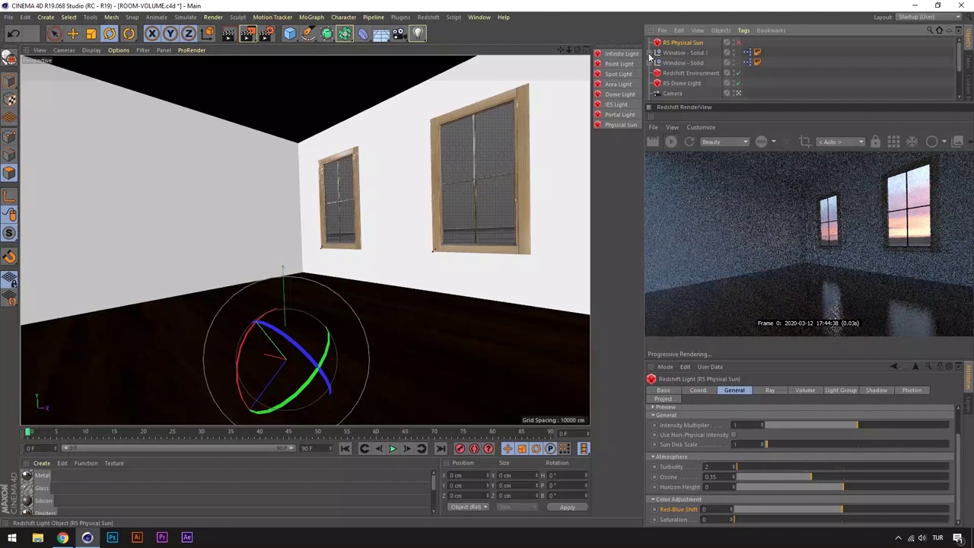
Step: Add an RS Portal Light and set the RenderView camera to < Auto > to see the room box from outside
{"action": "left_click", "coordinate": [619, 114]}
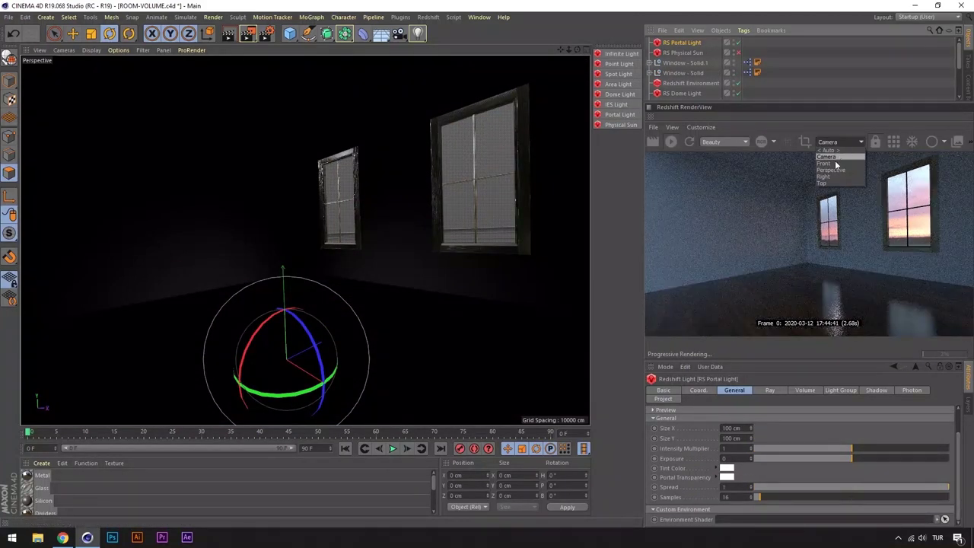
{"action": "left_click", "coordinate": [834, 155]}
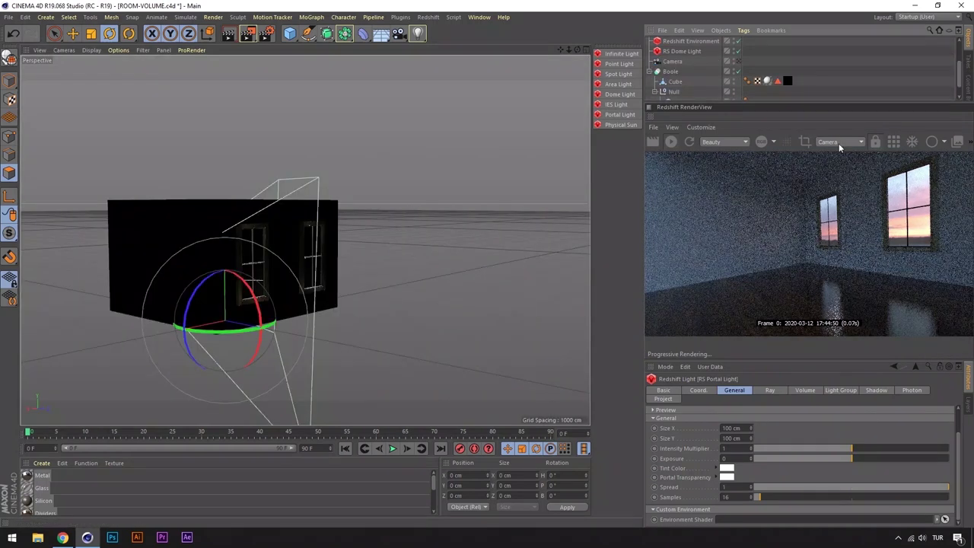
{"action": "left_click", "coordinate": [839, 145]}
{"action": "left_click", "coordinate": [830, 150]}
{"action": "left_click_drag", "start_coordinate": [543, 61], "coordinate": [304, 240], "text": "alt"}
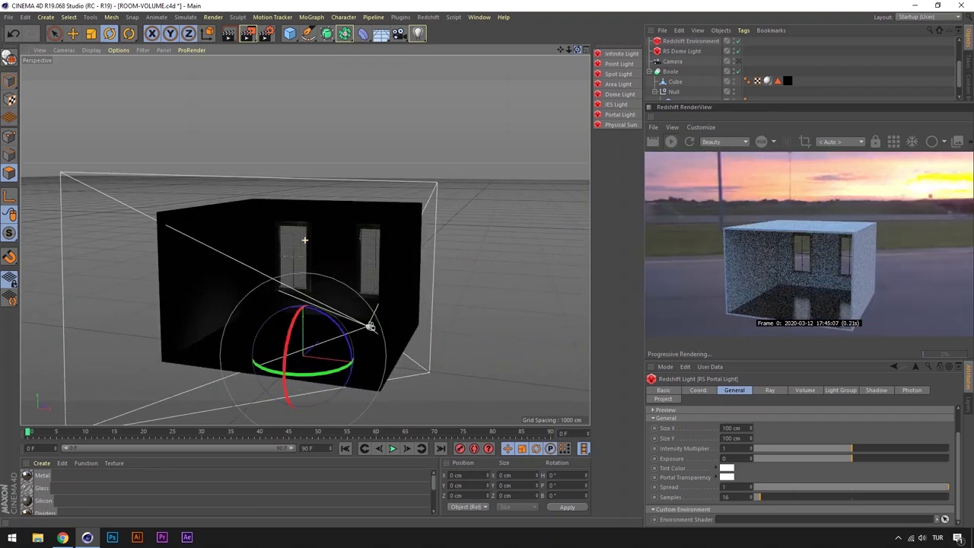
Step: Render through the scene Camera again and slide the portal light along X
{"action": "left_click", "coordinate": [839, 142]}
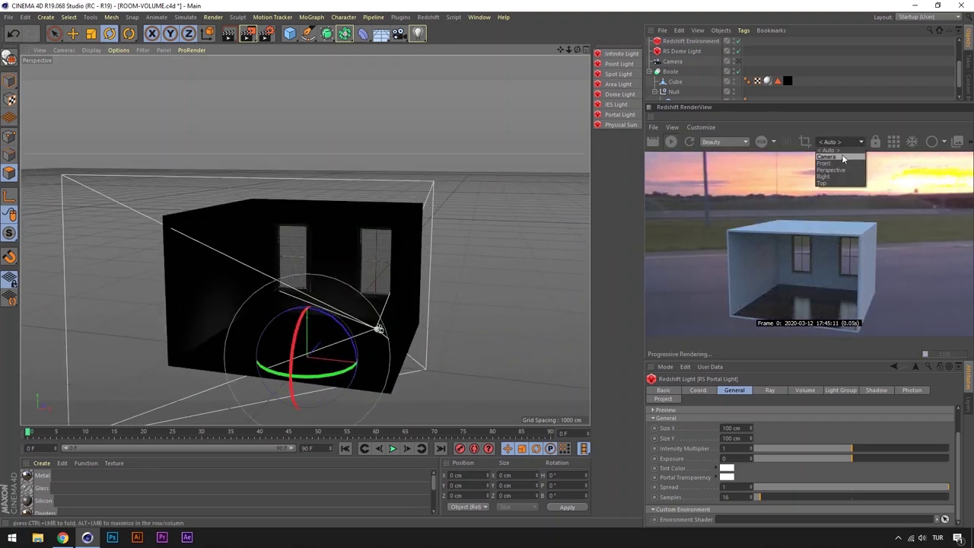
{"action": "left_click", "coordinate": [842, 157]}
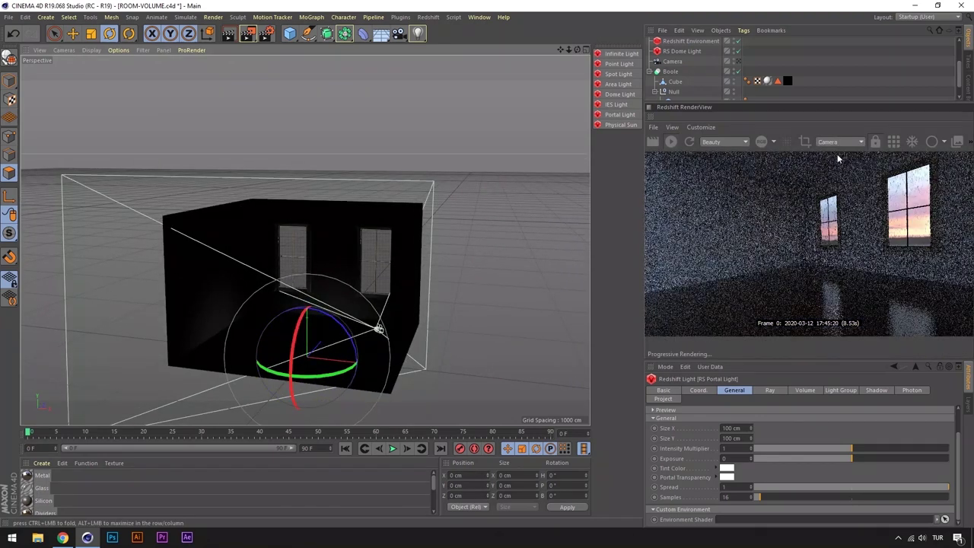
{"action": "left_click", "coordinate": [73, 36]}
{"action": "left_click_drag", "start_coordinate": [390, 369], "coordinate": [503, 378]}
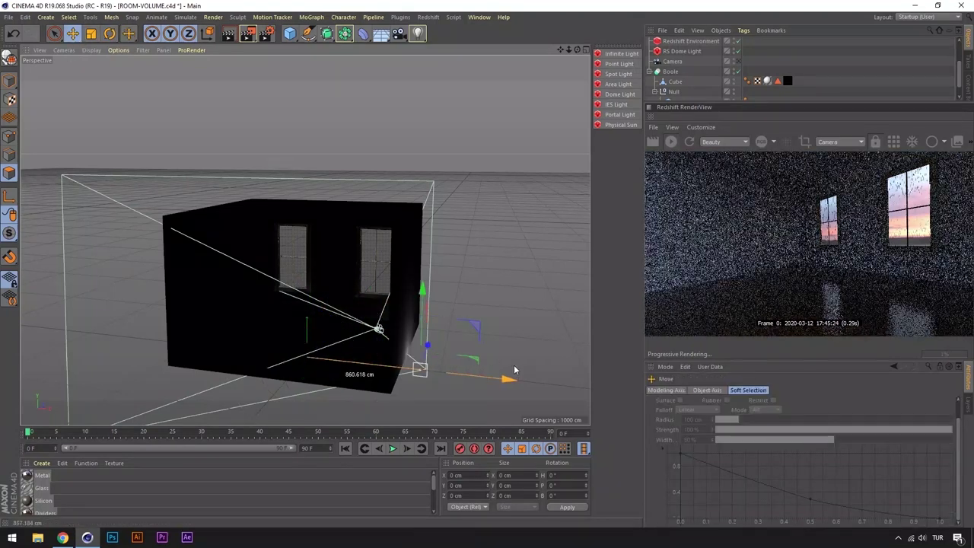
{"action": "left_click_drag", "start_coordinate": [378, 328], "coordinate": [510, 77], "text": "alt"}
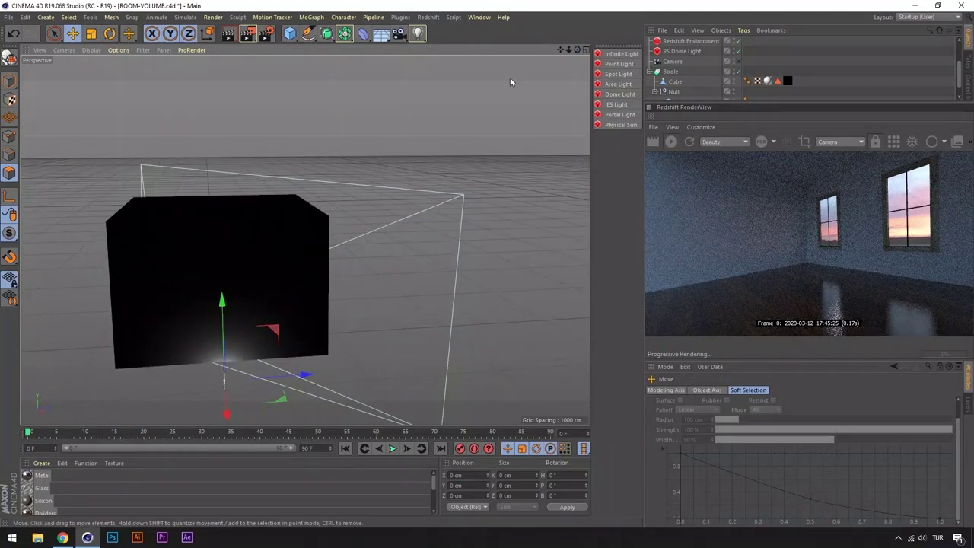
{"action": "mouse_move", "coordinate": [584, 51]}
{"action": "left_mouse_down"}
{"action": "mouse_move", "coordinate": [218, 323]}
{"action": "mouse_move", "coordinate": [524, 351]}
{"action": "mouse_move", "coordinate": [374, 311]}
{"action": "left_mouse_up"}
{"action": "left_click_drag", "start_coordinate": [363, 202], "coordinate": [367, 204]}
Step: Enlarge the portal light and place it against the windowed wall
{"action": "left_click", "coordinate": [91, 33]}
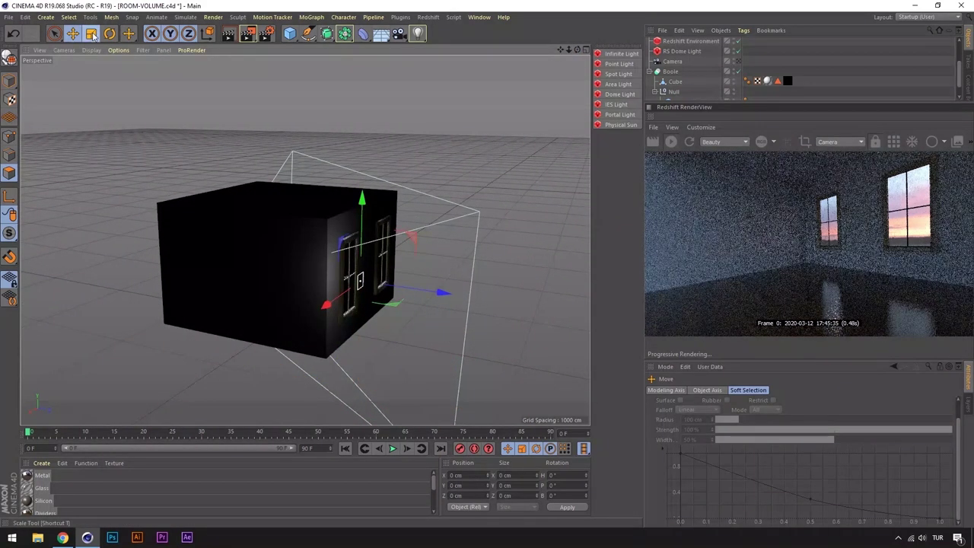
{"action": "left_click_drag", "start_coordinate": [484, 287], "coordinate": [202, 393]}
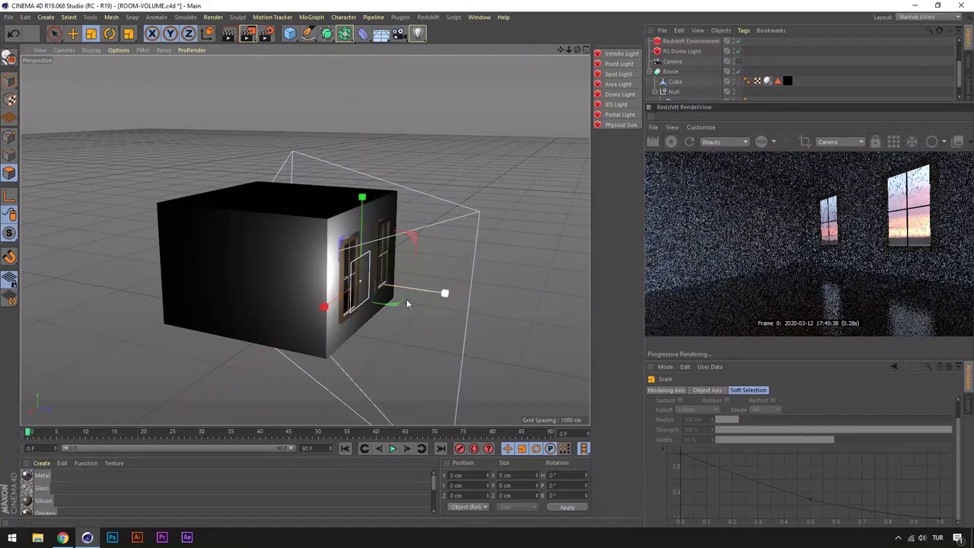
{"action": "key", "text": "e"}
{"action": "left_click_drag", "start_coordinate": [446, 295], "coordinate": [366, 230], "text": "alt"}
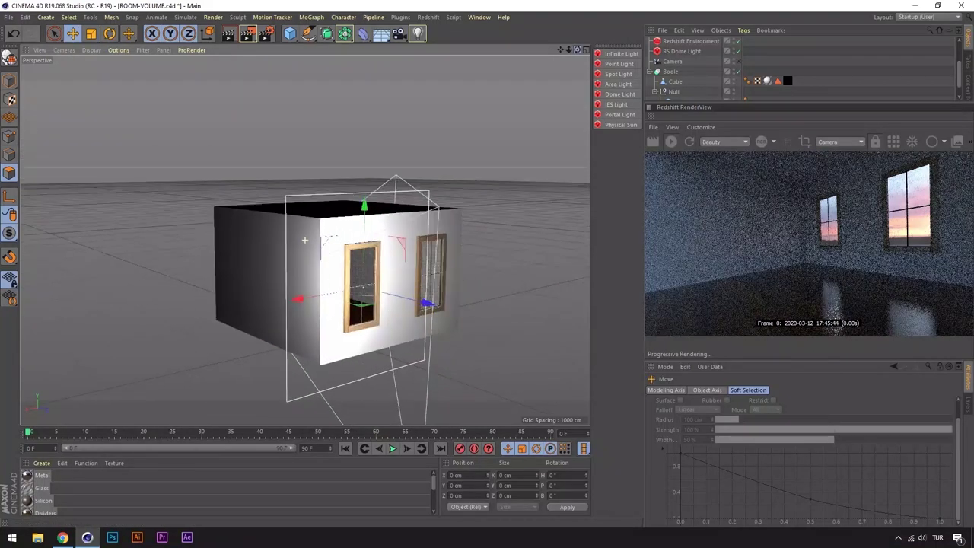
{"action": "mouse_move", "coordinate": [207, 295]}
{"action": "left_mouse_down"}
{"action": "mouse_move", "coordinate": [323, 295]}
{"action": "mouse_move", "coordinate": [303, 240]}
{"action": "mouse_move", "coordinate": [571, 201]}
{"action": "left_mouse_up"}
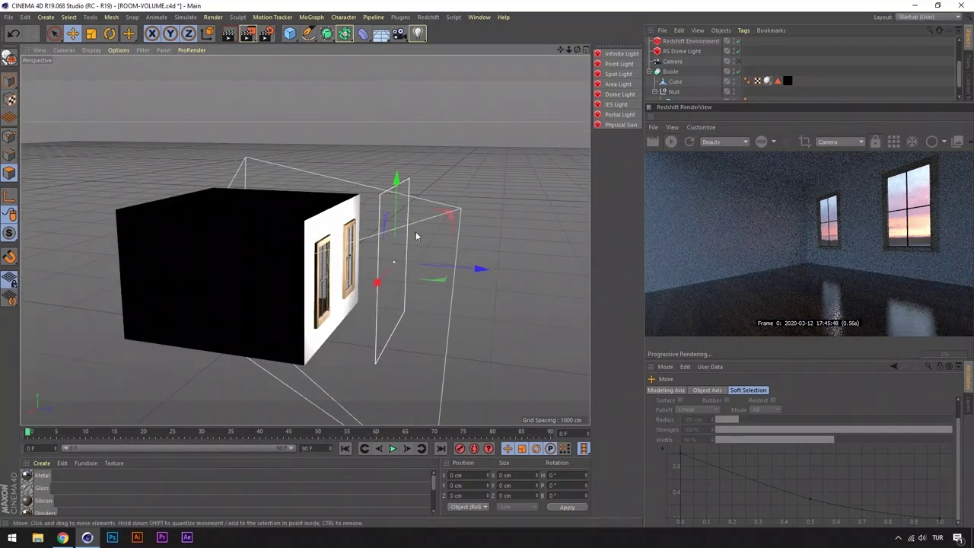
{"action": "key", "text": "r"}
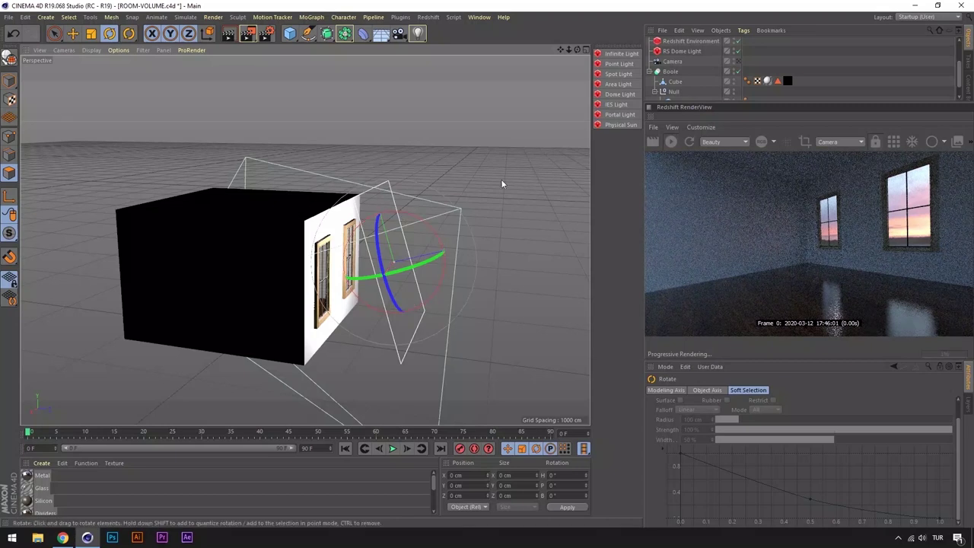
Step: Tilt the RS Portal Light about -10.9° and set its Intensity Multiplier to 50
{"action": "scroll", "coordinate": [694, 50], "scroll_direction": "up", "scroll_amount": 2}
{"action": "left_click", "coordinate": [681, 42]}
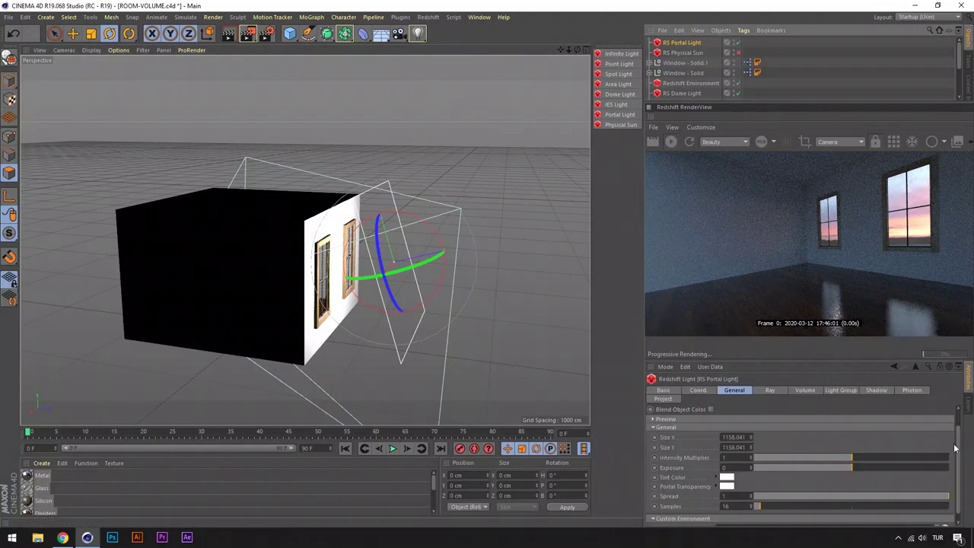
{"action": "key", "text": "ctrl+z"}
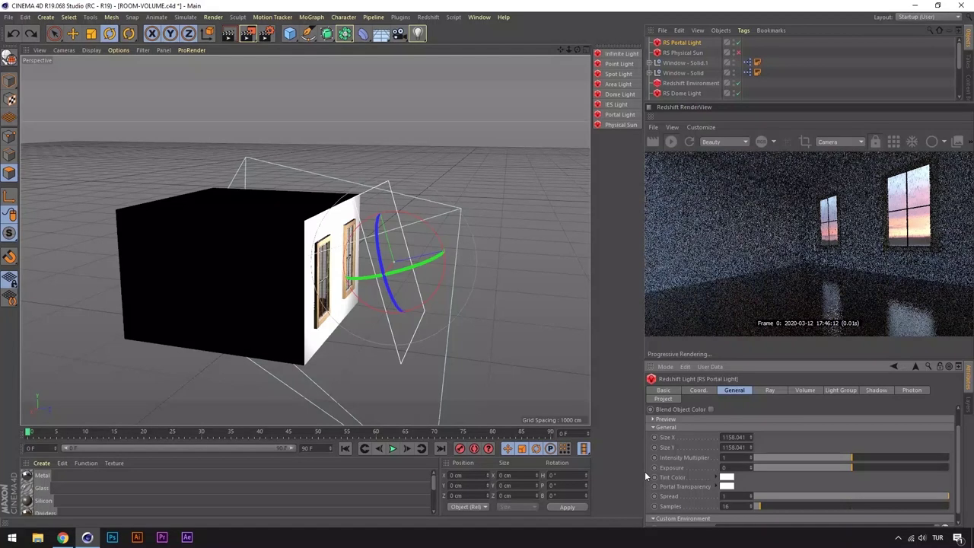
{"action": "left_click_drag", "start_coordinate": [410, 219], "coordinate": [422, 231]}
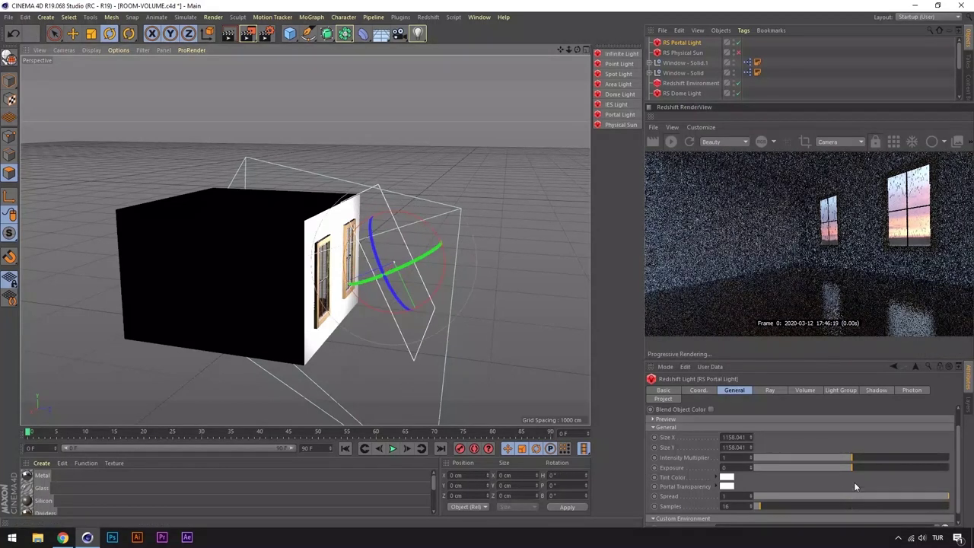
{"action": "type", "text": "500"}
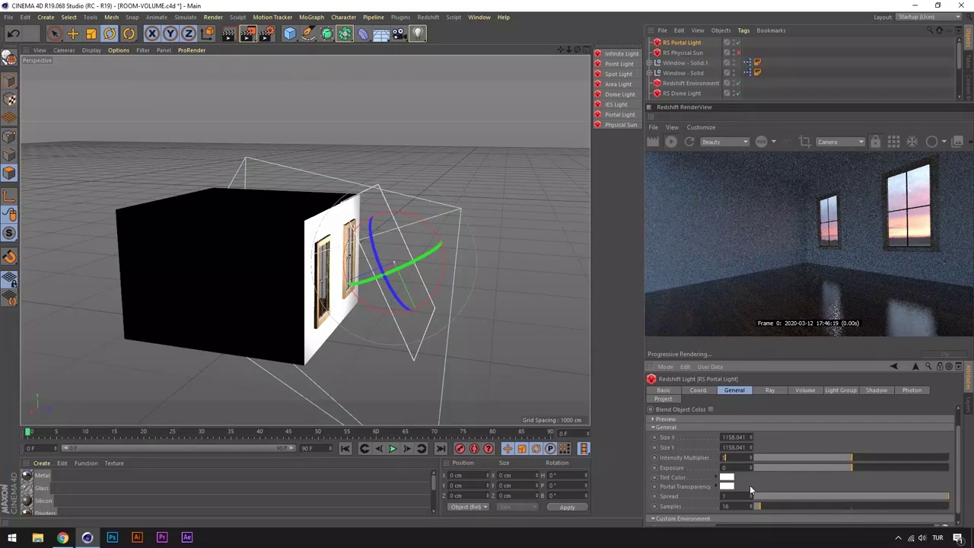
{"action": "key", "text": "Return"}
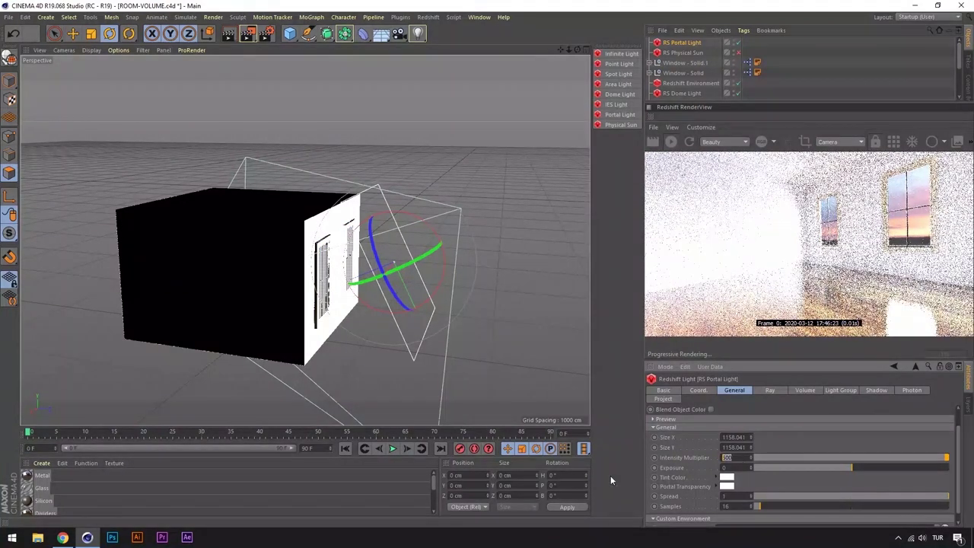
{"action": "key", "text": "Return"}
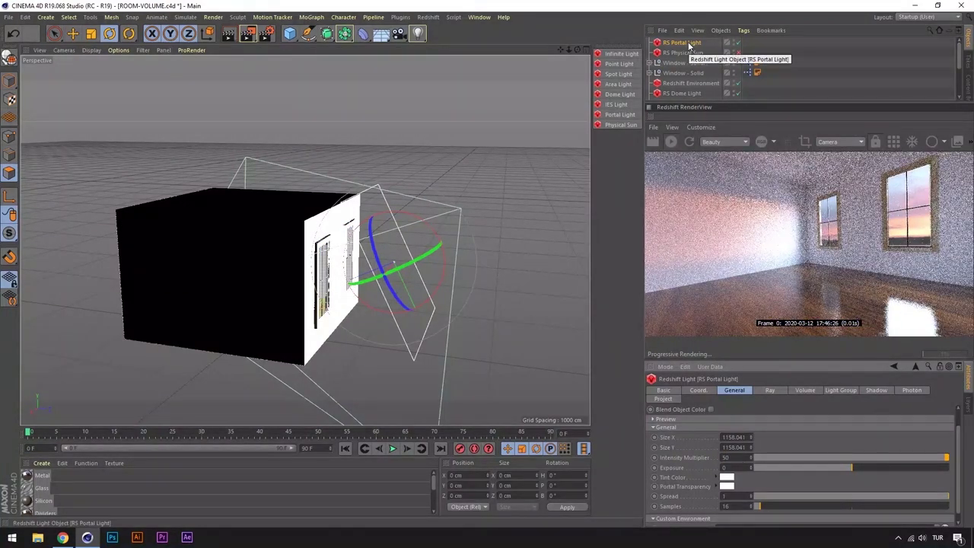
Step: Set the portal light's Volume Contribution Scale to 0.022 and reduce its Spread to 0.032
{"action": "left_click", "coordinate": [804, 390]}
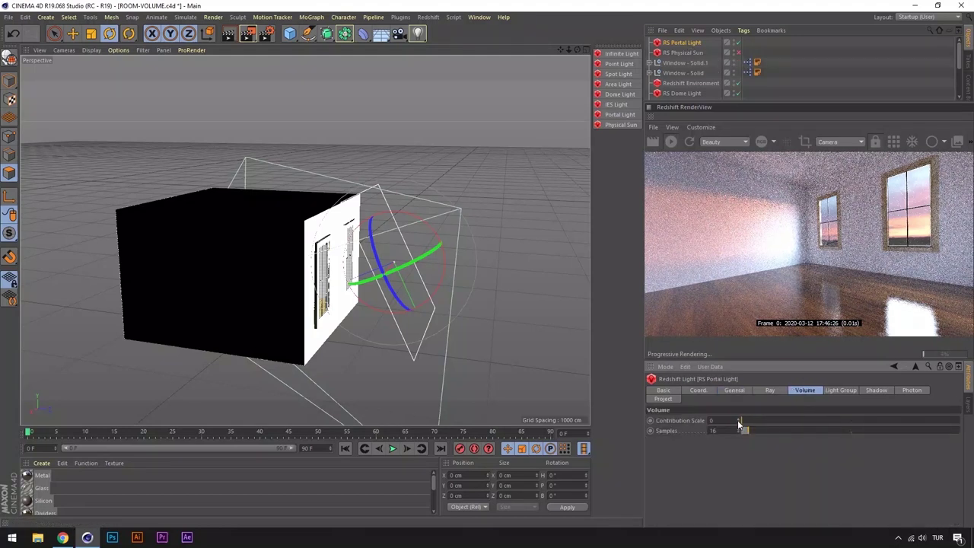
{"action": "left_click_drag", "start_coordinate": [739, 421], "coordinate": [741, 418]}
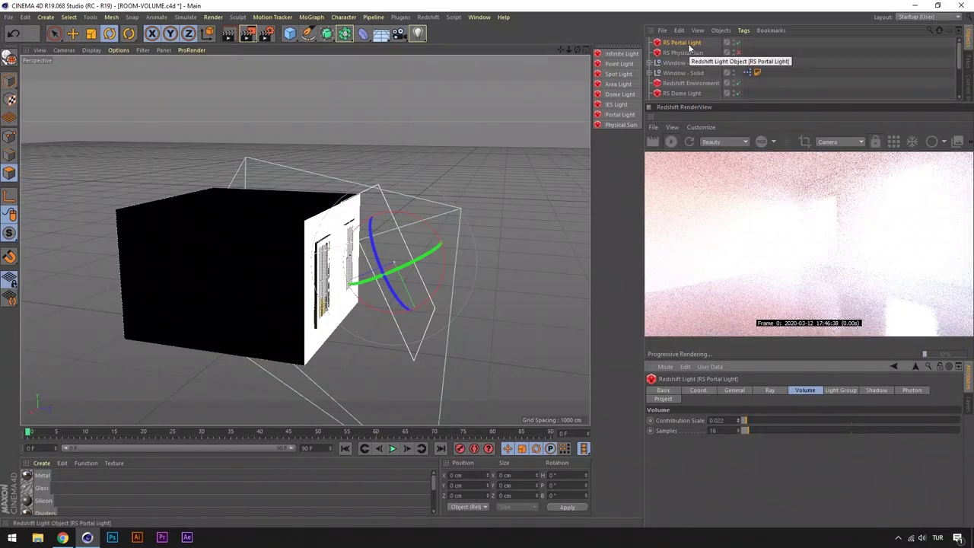
{"action": "left_click", "coordinate": [735, 390]}
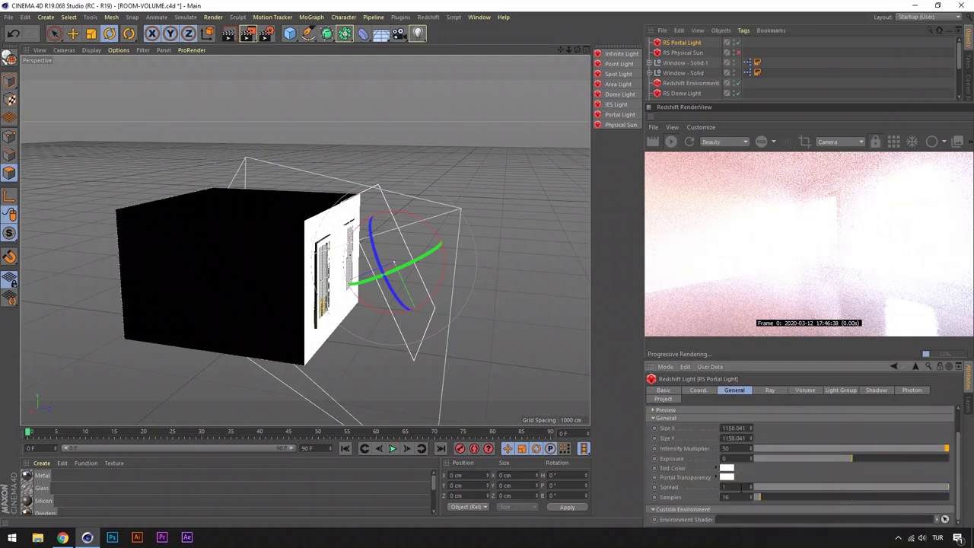
{"action": "left_click_drag", "start_coordinate": [808, 486], "coordinate": [782, 487]}
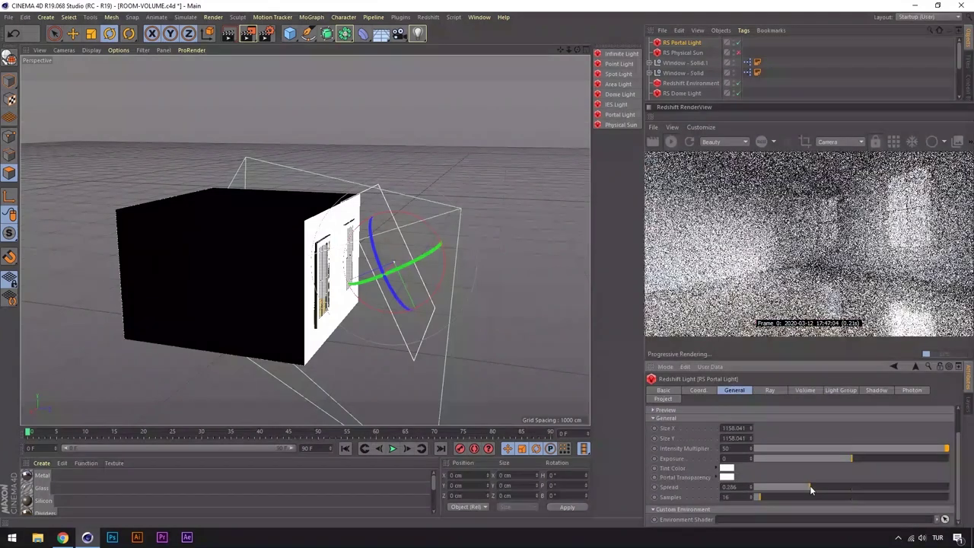
{"action": "key", "text": "e"}
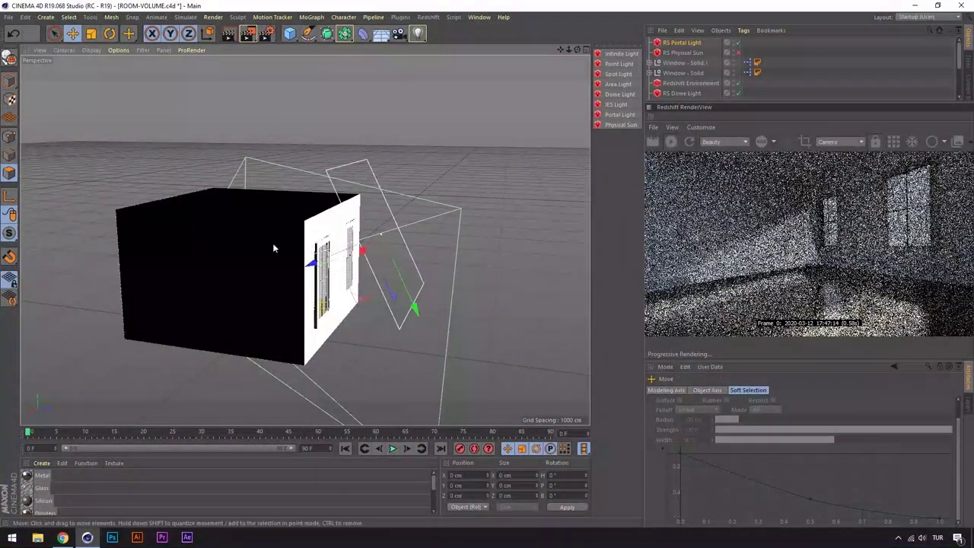
Step: Move the portal light up and right, lower its Spread further, and set intensity to 20
{"action": "left_click_drag", "start_coordinate": [327, 262], "coordinate": [396, 266]}
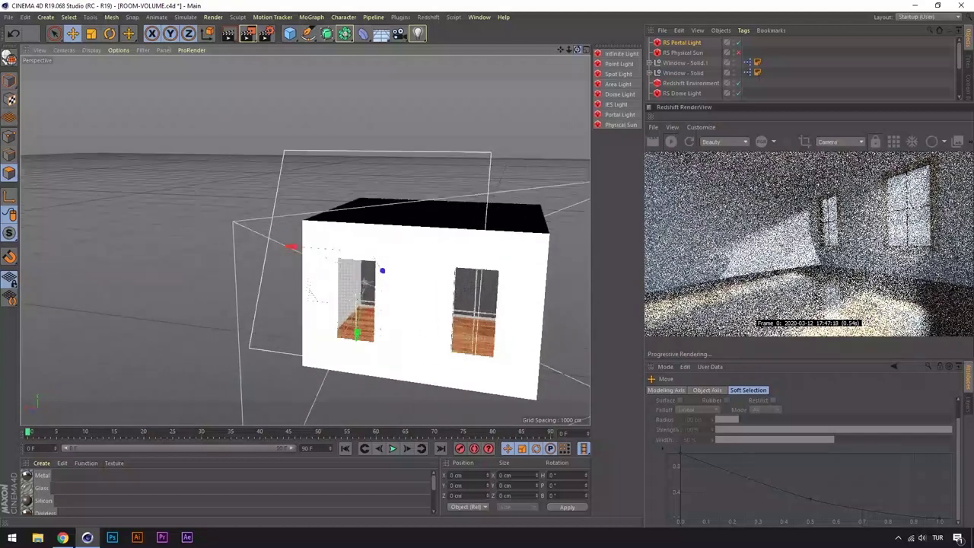
{"action": "left_click", "coordinate": [91, 34]}
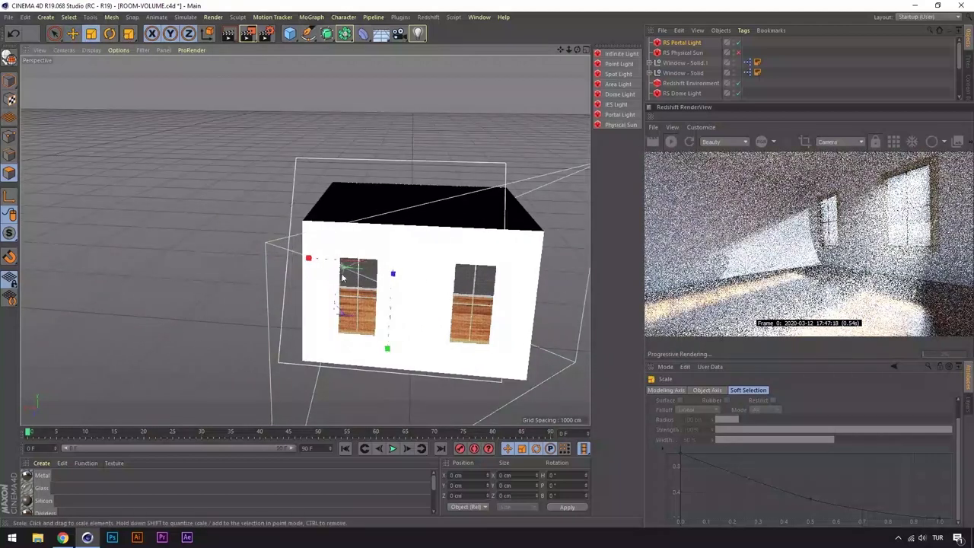
{"action": "left_click", "coordinate": [681, 43]}
{"action": "left_click_drag", "start_coordinate": [758, 496], "coordinate": [761, 499]}
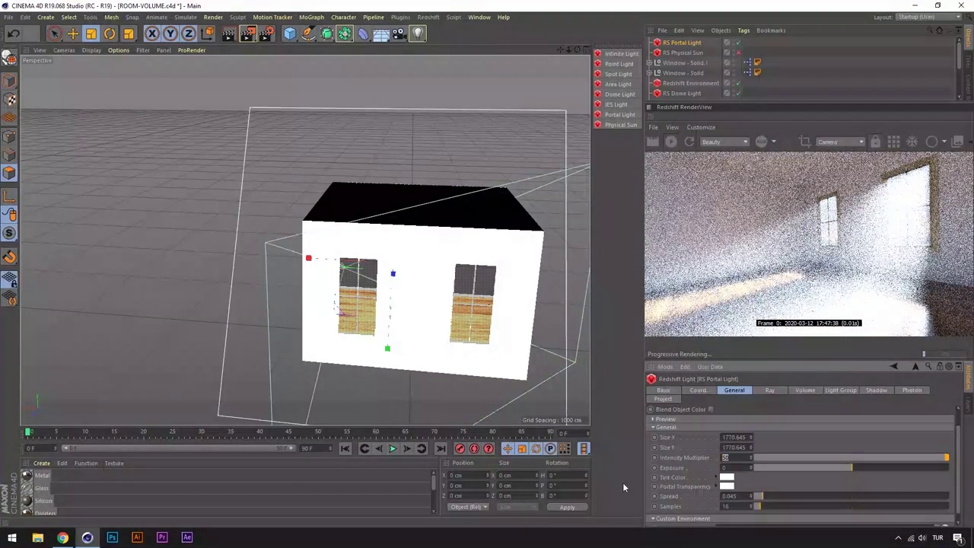
{"action": "key", "text": "Return"}
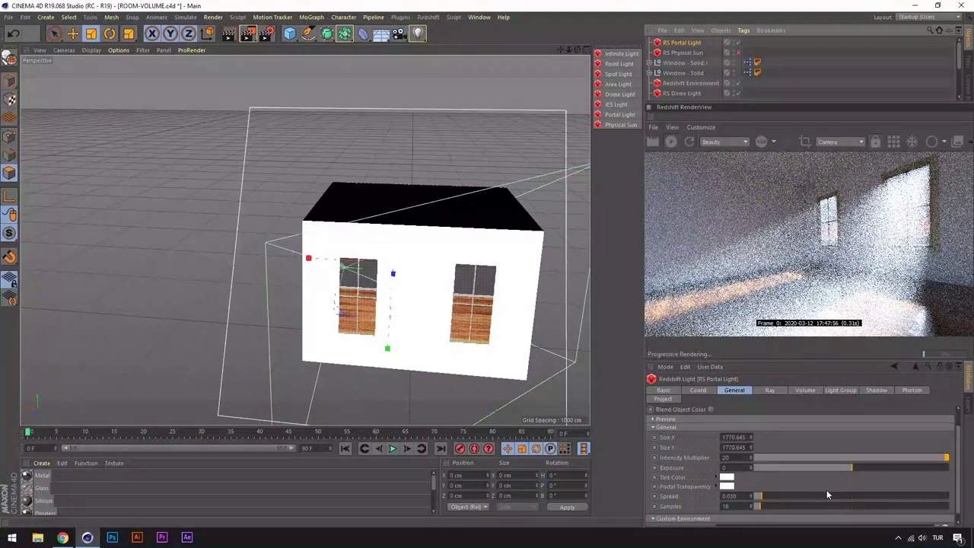
Step: Lower the portal's Volume Contribution Scale to 0.006, slide it sideways, and turn it toward the window
{"action": "left_click", "coordinate": [801, 390]}
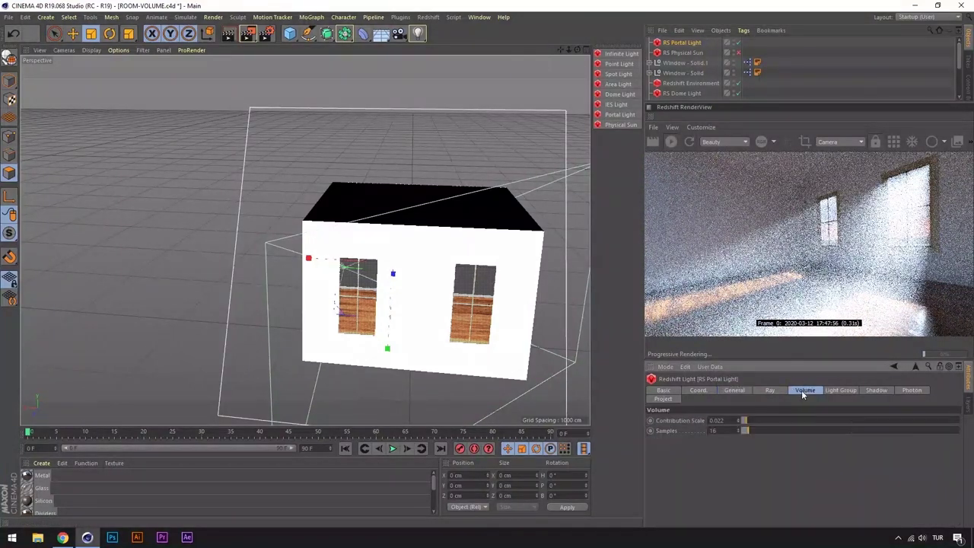
{"action": "left_click", "coordinate": [742, 423]}
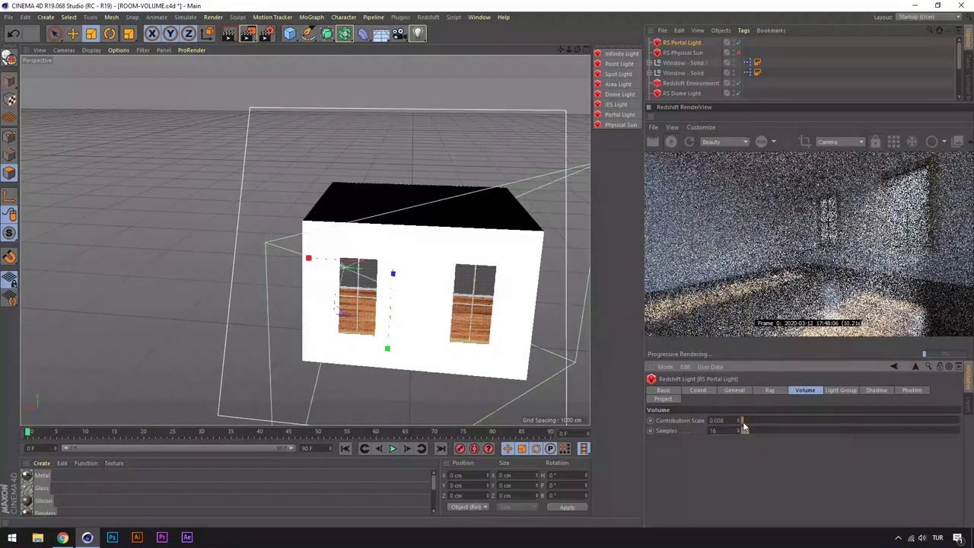
{"action": "left_click_drag", "start_coordinate": [576, 49], "coordinate": [533, 91]}
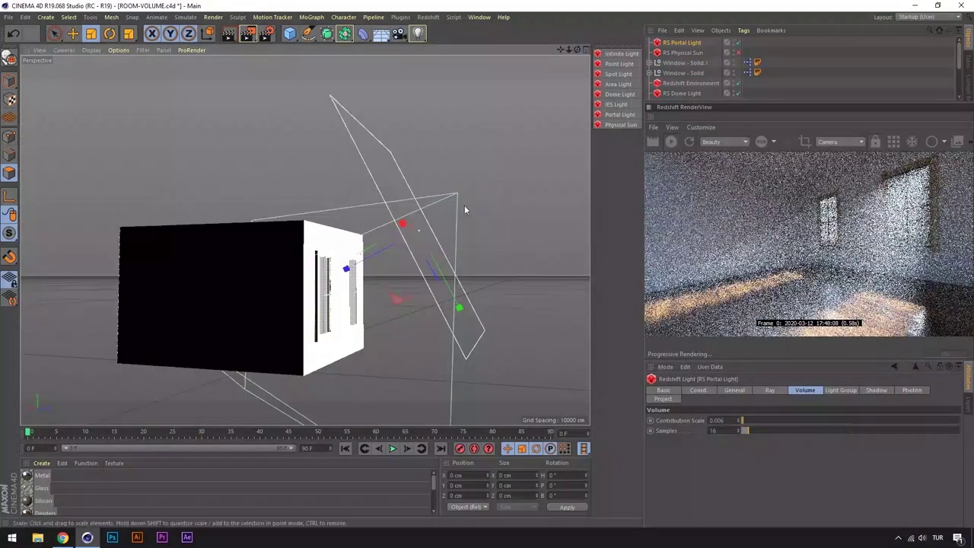
{"action": "left_click", "coordinate": [72, 33]}
{"action": "mouse_move", "coordinate": [396, 299]}
{"action": "left_mouse_down"}
{"action": "mouse_move", "coordinate": [496, 214]}
{"action": "mouse_move", "coordinate": [287, 297]}
{"action": "mouse_move", "coordinate": [289, 289]}
{"action": "left_mouse_up"}
{"action": "key", "text": "r"}
{"action": "mouse_move", "coordinate": [403, 244]}
{"action": "left_mouse_down"}
{"action": "mouse_move", "coordinate": [424, 221]}
{"action": "mouse_move", "coordinate": [464, 217]}
{"action": "mouse_move", "coordinate": [437, 223]}
{"action": "left_mouse_up"}
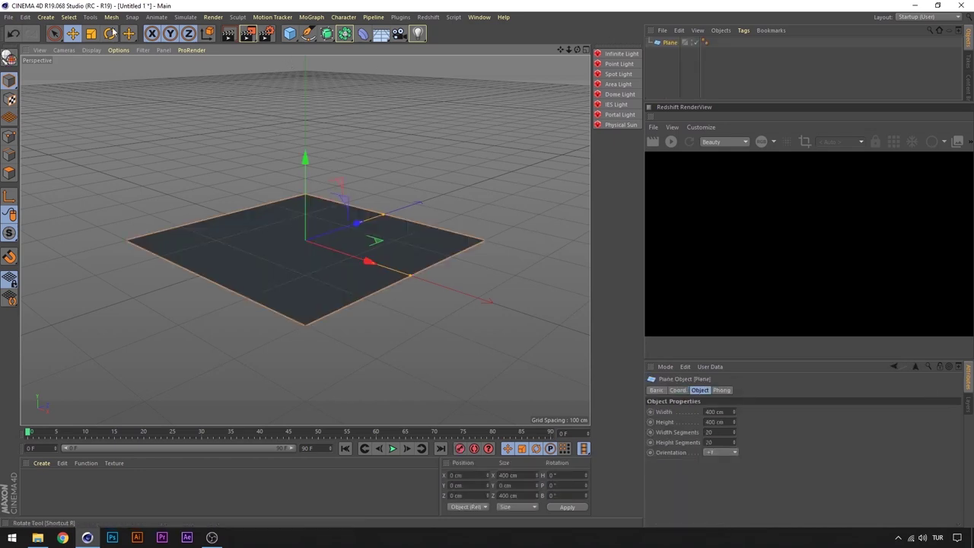
Step: Scale the new plane up to about 1226 cm
{"action": "key", "text": "t"}
{"action": "left_click_drag", "start_coordinate": [434, 266], "coordinate": [564, 327]}
{"action": "left_click_drag", "start_coordinate": [578, 50], "coordinate": [578, 92]}
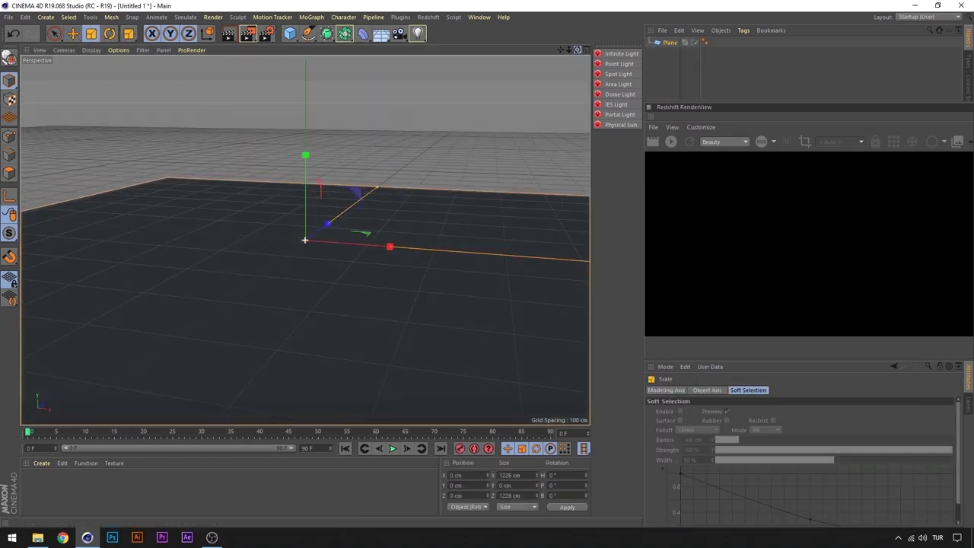
Step: Add an RS Spot Light rotated to point straight down onto the plane
{"action": "left_click", "coordinate": [619, 73]}
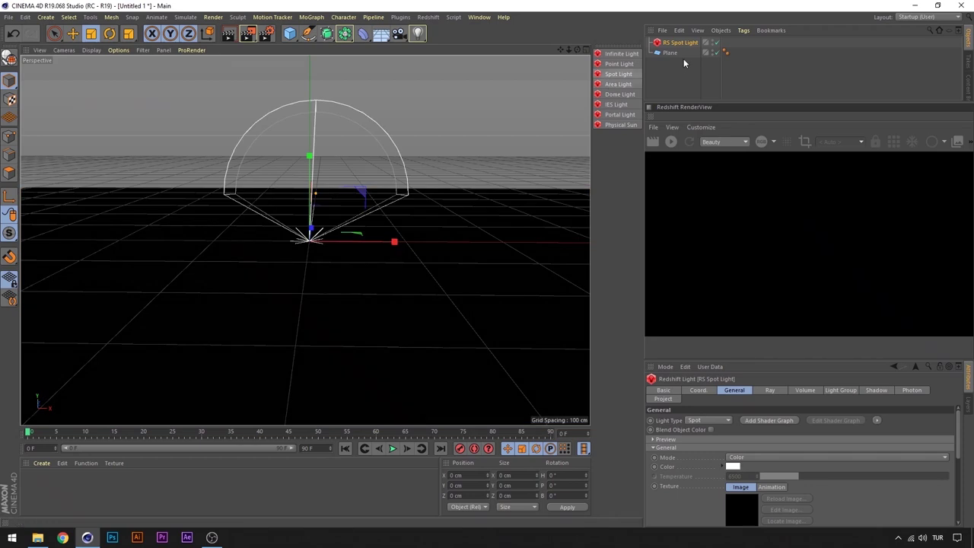
{"action": "left_click", "coordinate": [109, 33]}
{"action": "left_click_drag", "start_coordinate": [335, 248], "coordinate": [309, 147]}
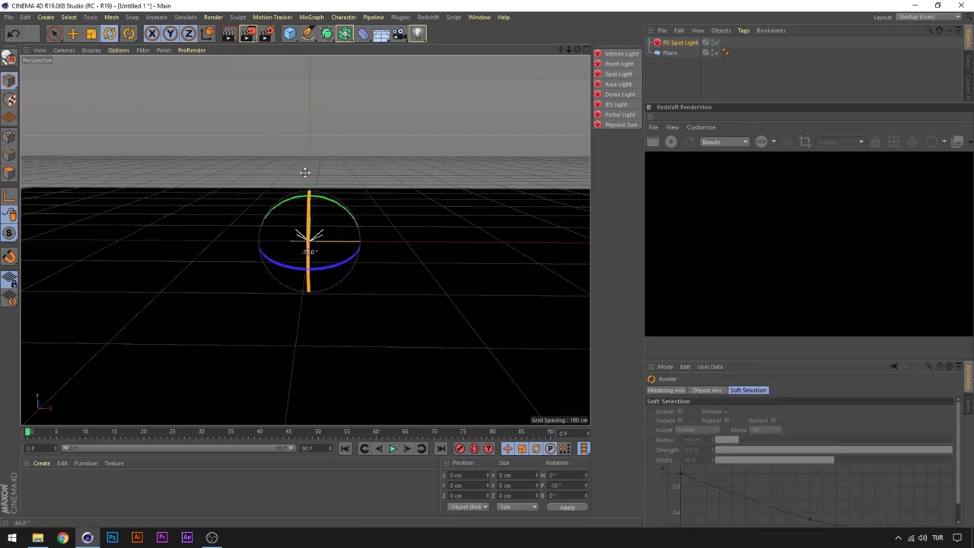
{"action": "key", "text": "e"}
{"action": "left_click", "coordinate": [315, 322]}
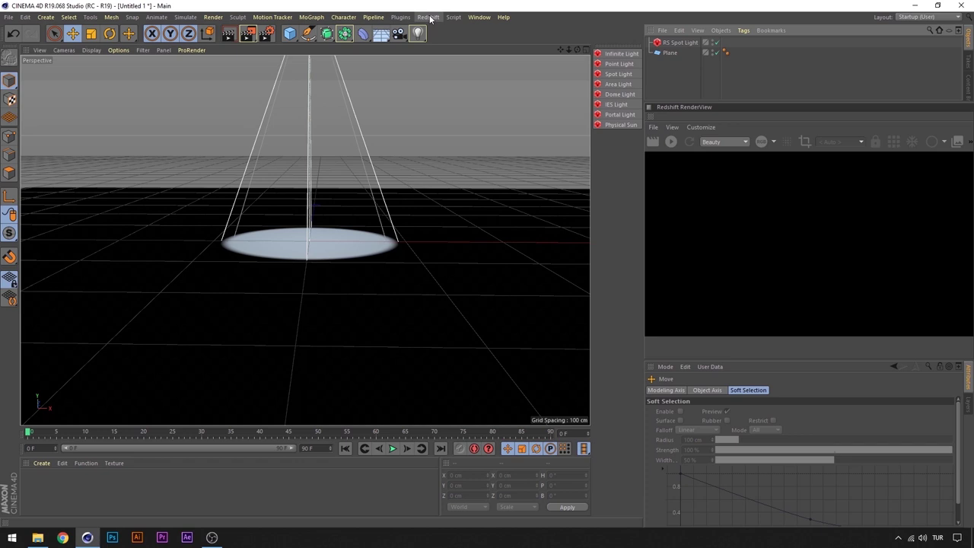
Step: Add a Redshift Environment and review the spot light's and environment's volume settings
{"action": "left_click", "coordinate": [428, 17]}
{"action": "left_click", "coordinate": [547, 48]}
{"action": "left_click", "coordinate": [679, 53]}
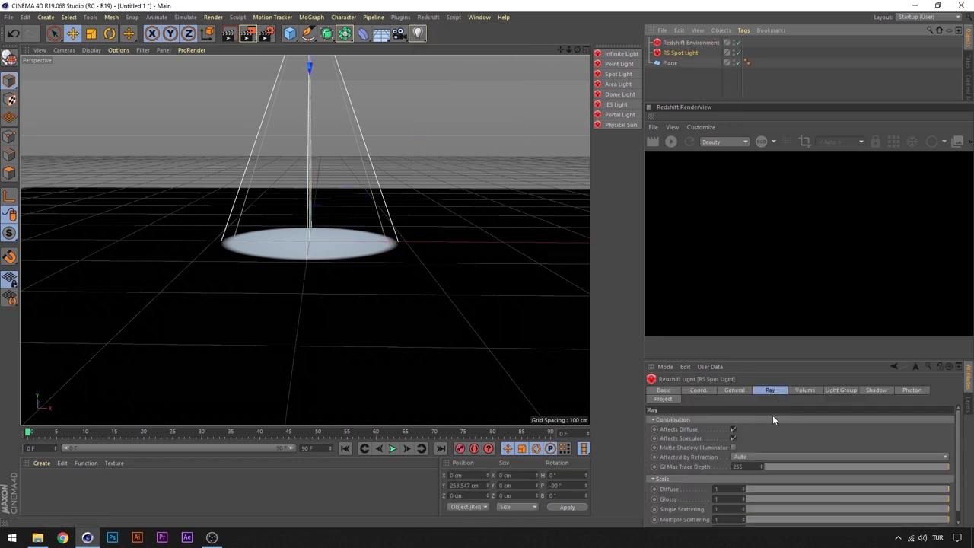
{"action": "left_click", "coordinate": [801, 390]}
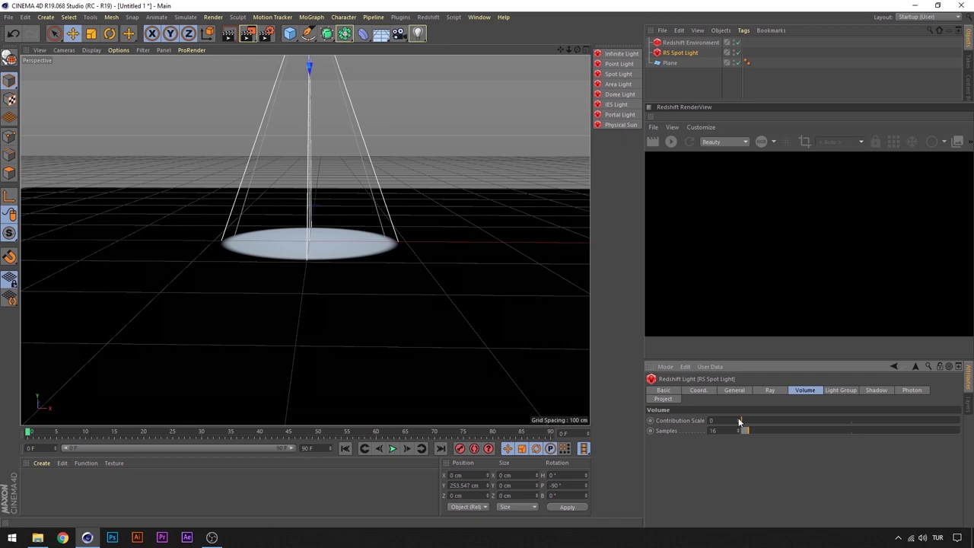
{"action": "left_click", "coordinate": [691, 41]}
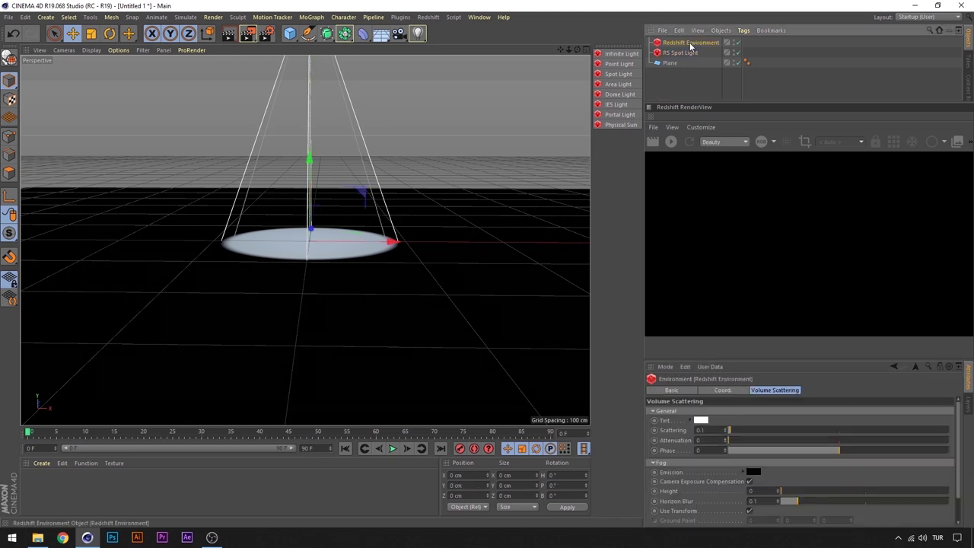
Step: Start the live Redshift render and return to the spot light's general settings
{"action": "left_click", "coordinate": [671, 143]}
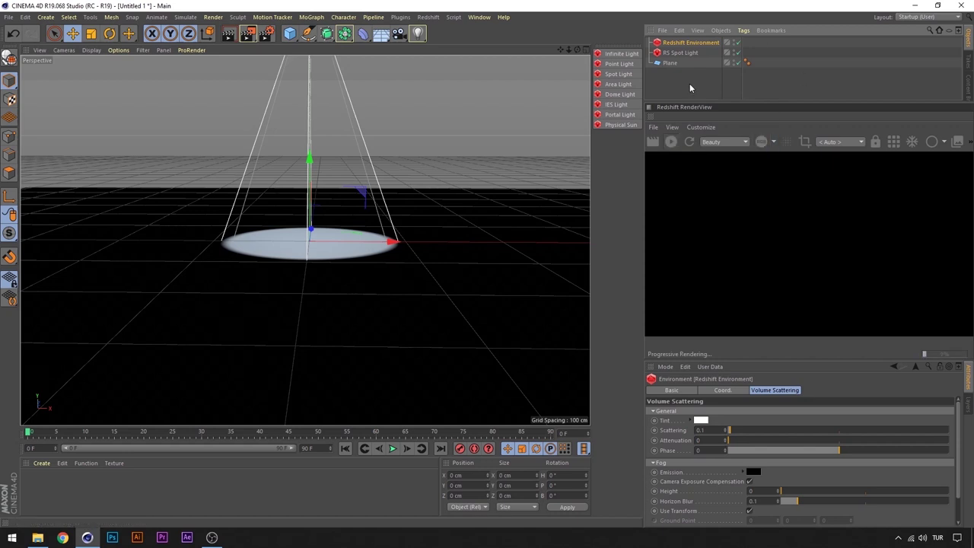
{"action": "left_click", "coordinate": [681, 53]}
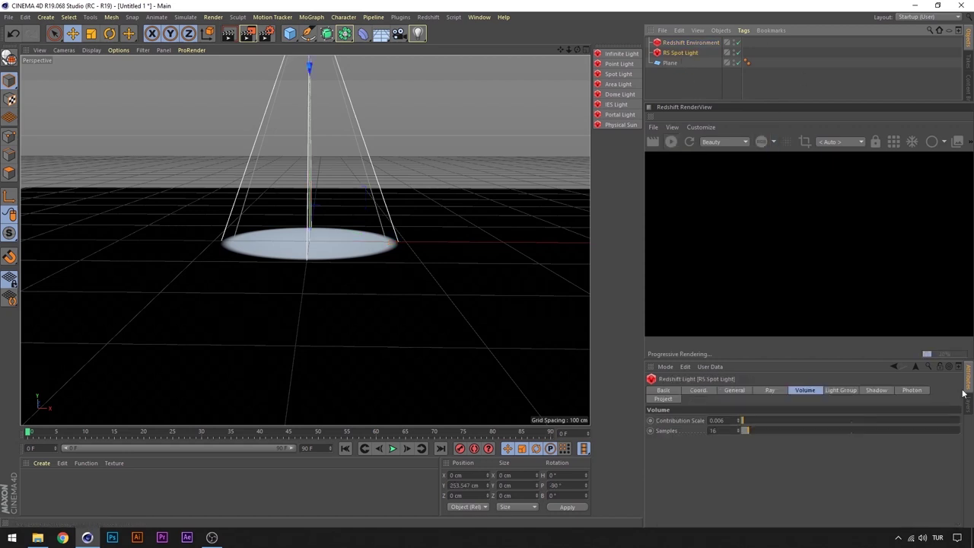
{"action": "left_click", "coordinate": [737, 390]}
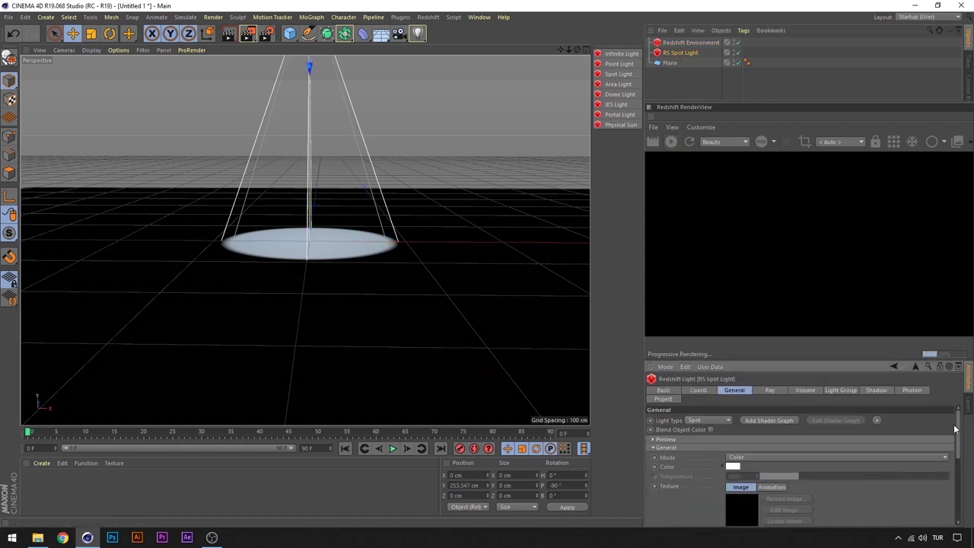
{"action": "scroll", "coordinate": [955, 430], "scroll_direction": "down", "scroll_amount": 3}
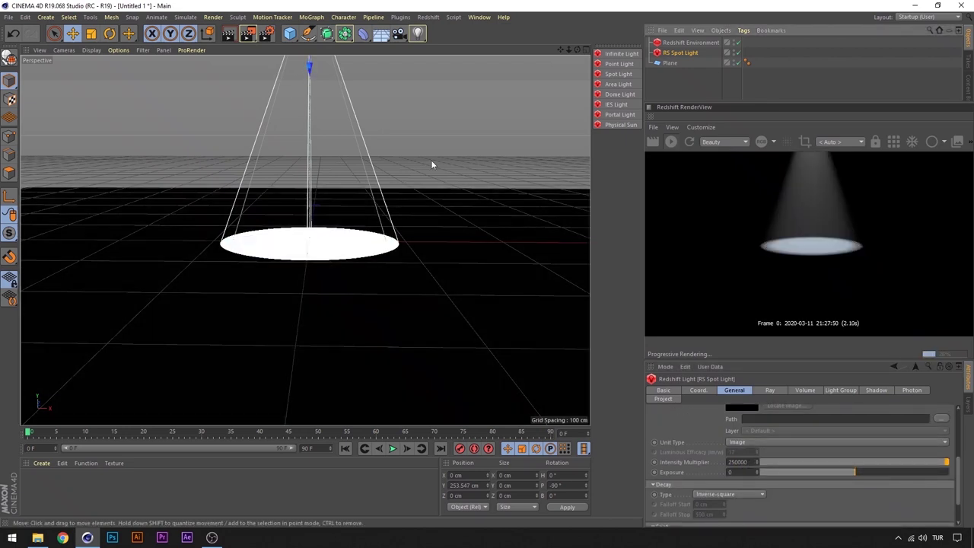
Step: Put the RS Spot Light inside a new Cloner, then tilt and raise the cloned lights
{"action": "left_click", "coordinate": [312, 17]}
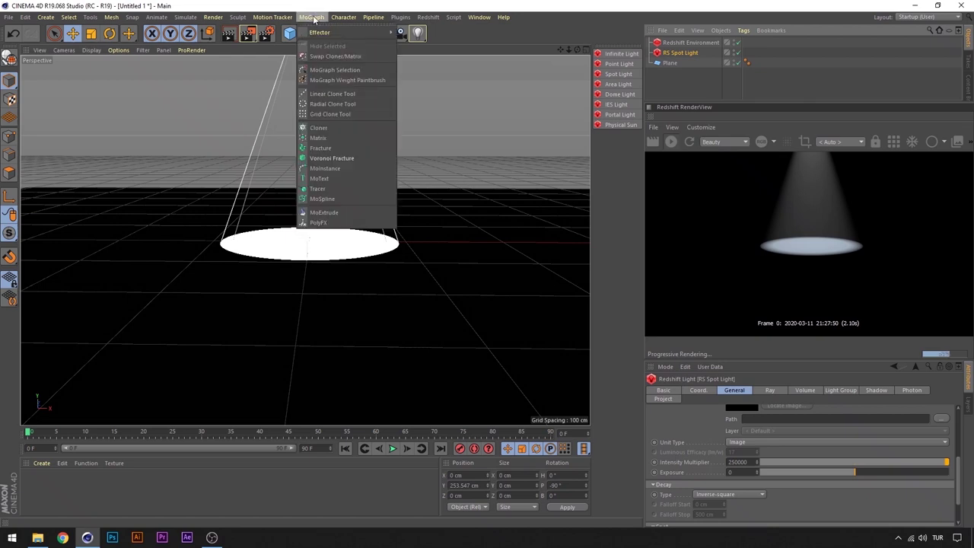
{"action": "left_click", "coordinate": [326, 127]}
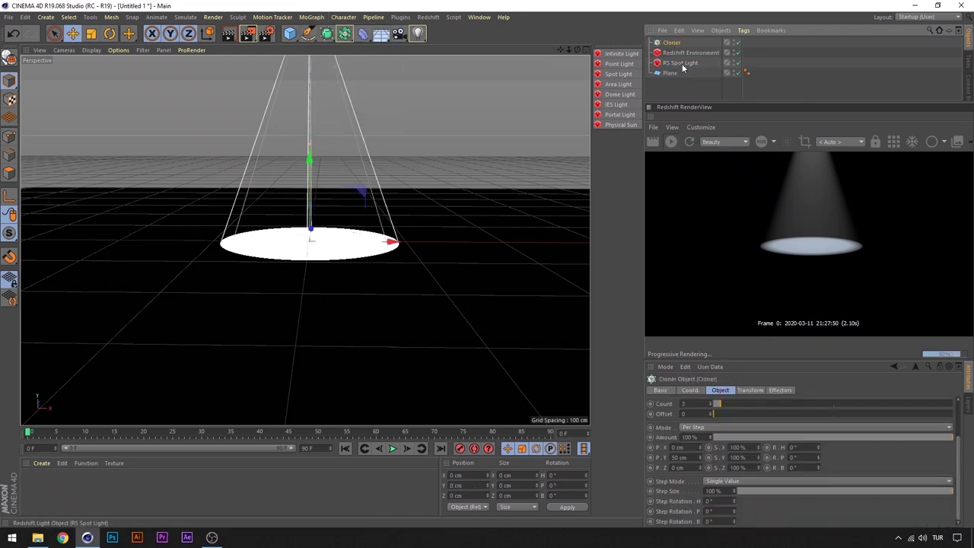
{"action": "left_click_drag", "start_coordinate": [681, 67], "coordinate": [673, 43]}
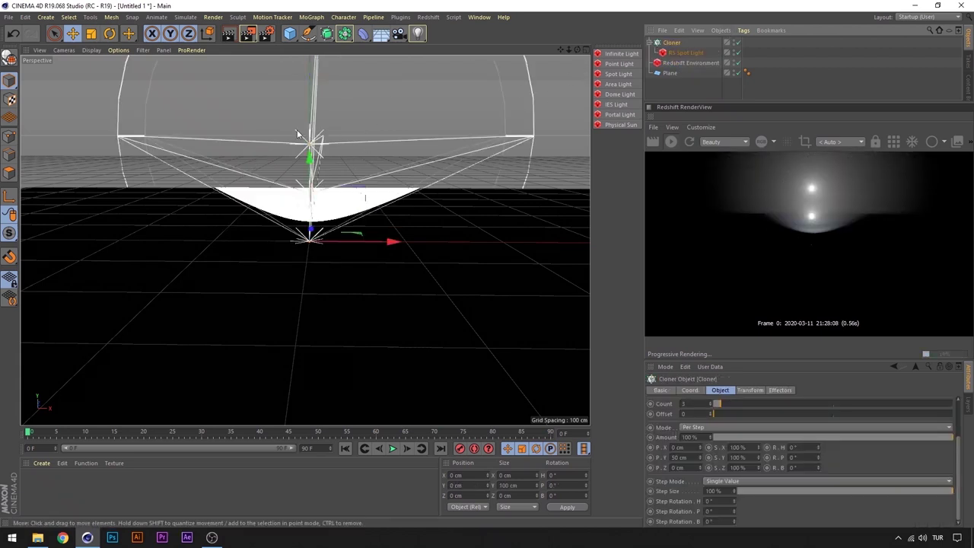
{"action": "left_click", "coordinate": [109, 33]}
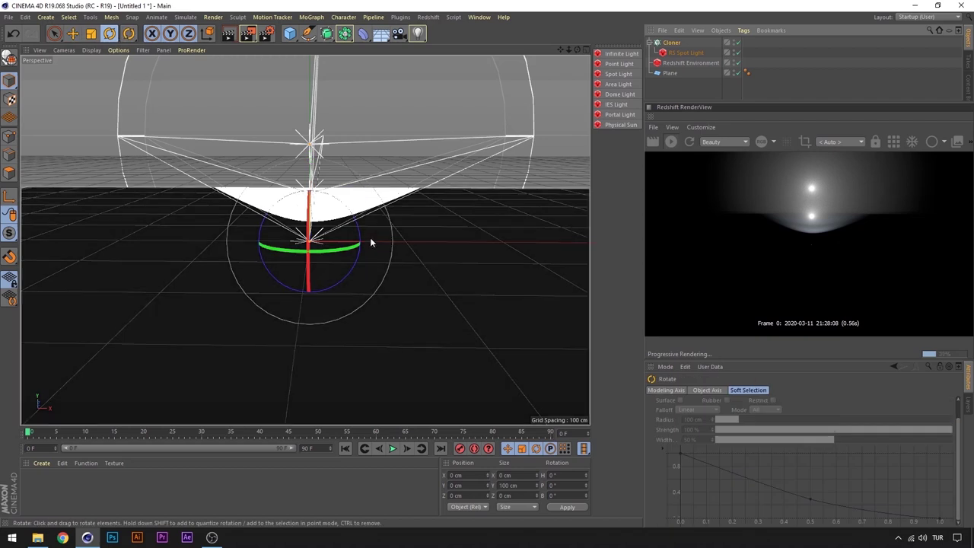
{"action": "left_click_drag", "start_coordinate": [309, 266], "coordinate": [317, 142]}
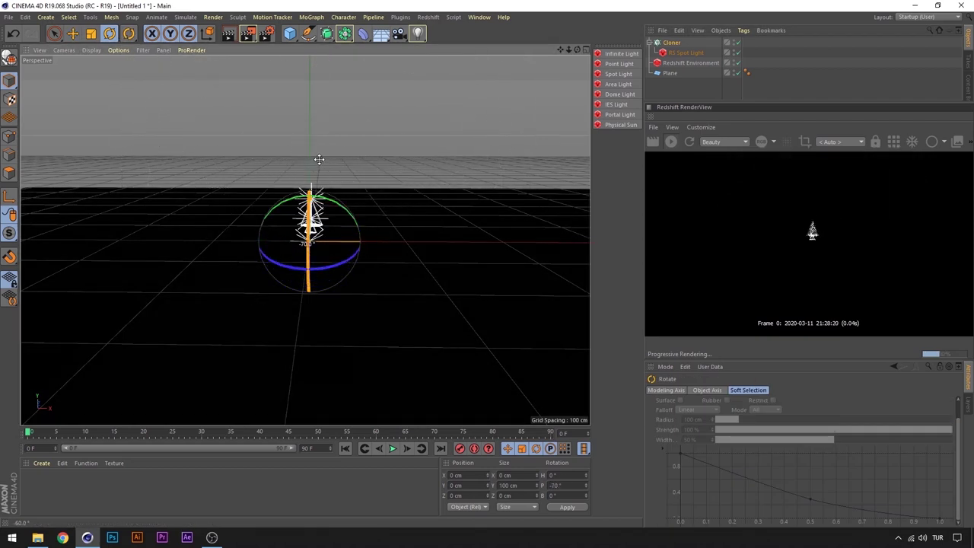
{"action": "key", "text": "e"}
{"action": "mouse_move", "coordinate": [309, 318]}
{"action": "left_mouse_down"}
{"action": "mouse_move", "coordinate": [304, 124]}
{"action": "mouse_move", "coordinate": [305, 134]}
{"action": "left_mouse_up"}
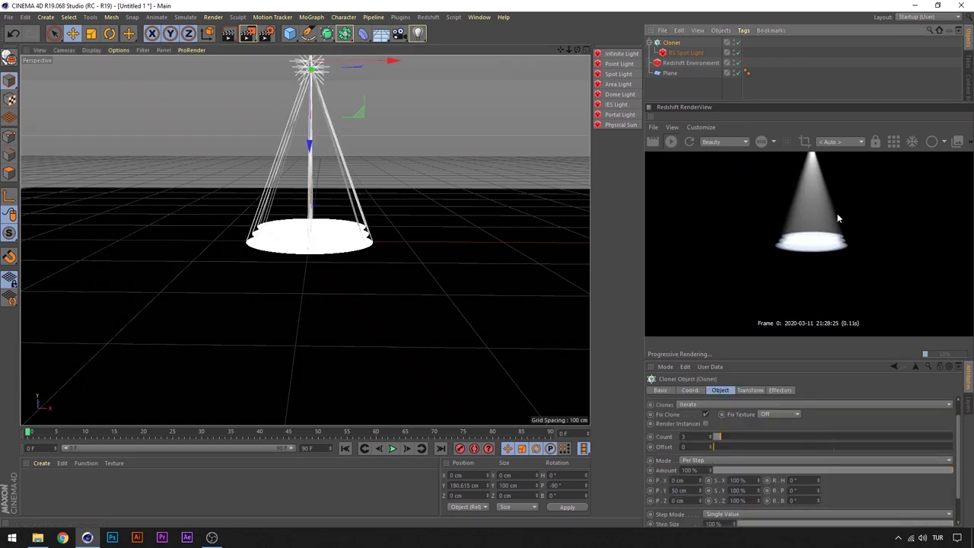
Step: Switch the Cloner to Radial mode with 7 clones and widen the radius to 201 cm
{"action": "scroll", "coordinate": [761, 426], "scroll_direction": "up", "scroll_amount": 1}
{"action": "left_click", "coordinate": [700, 412]}
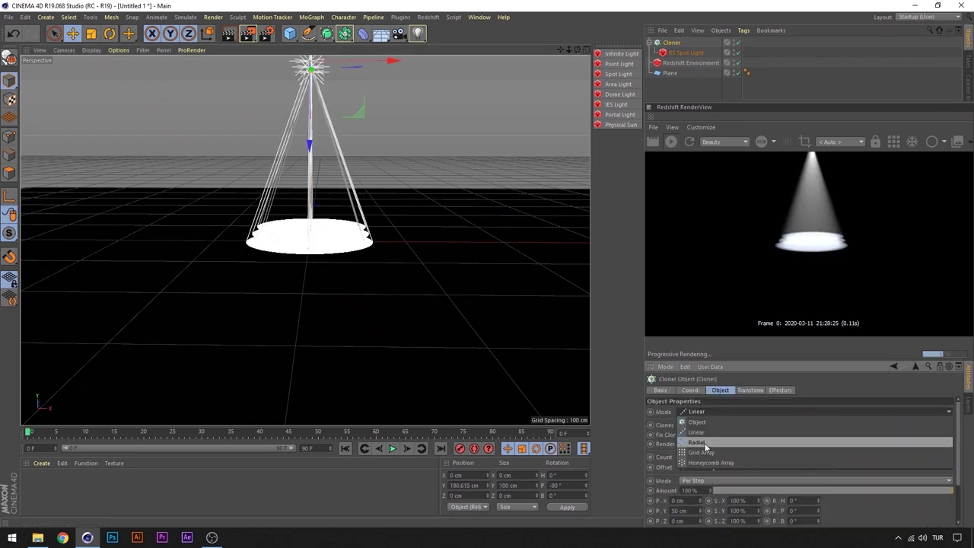
{"action": "left_click", "coordinate": [705, 443]}
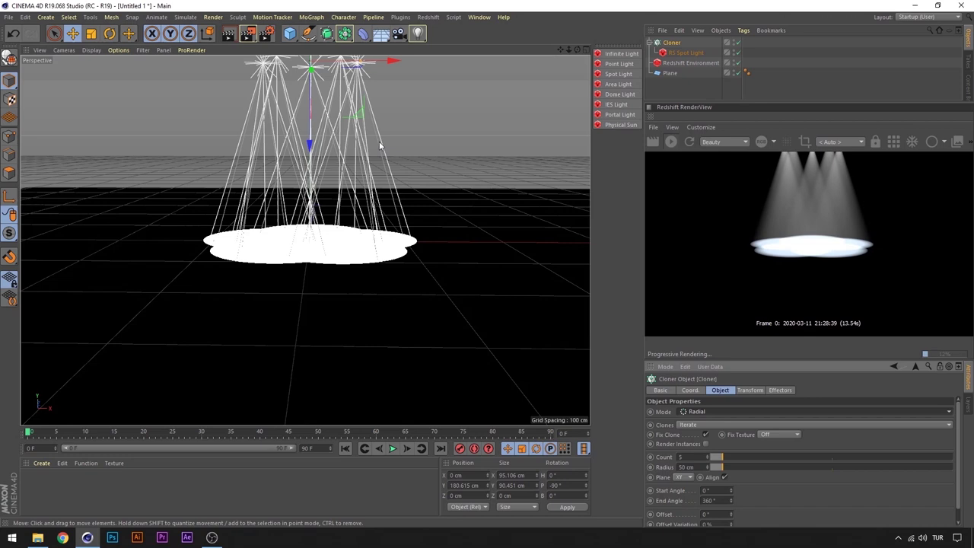
{"action": "left_click", "coordinate": [693, 456]}
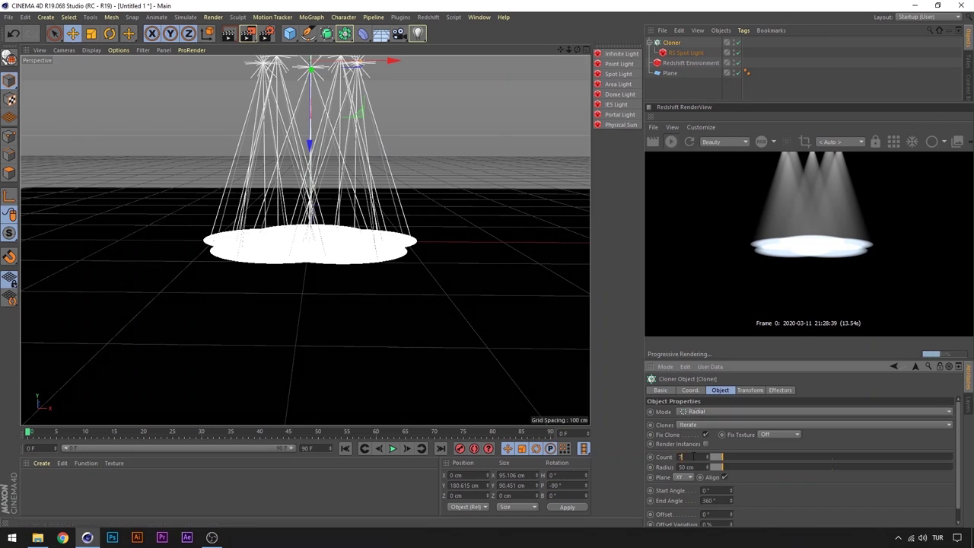
{"action": "type", "text": "7"}
{"action": "key", "text": "Return"}
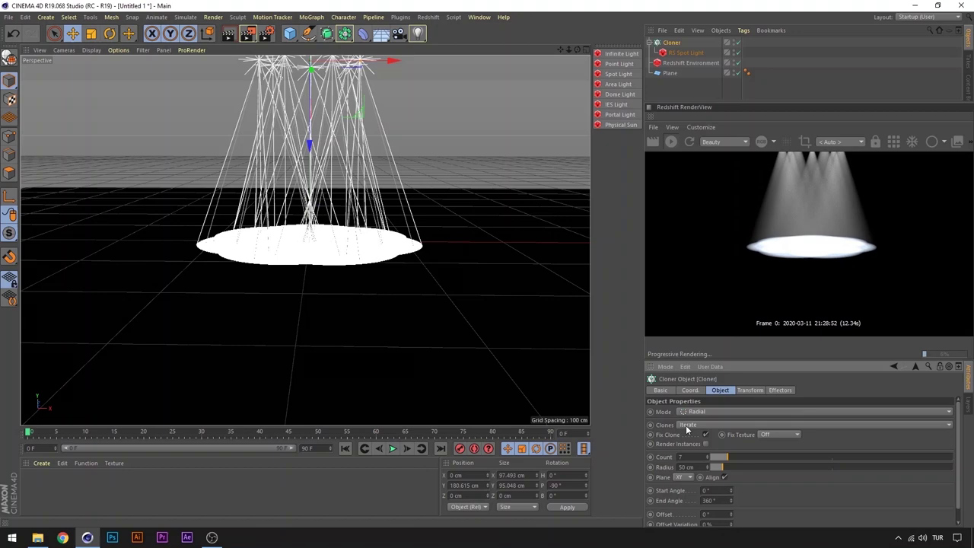
{"action": "left_click_drag", "start_coordinate": [731, 467], "coordinate": [768, 470]}
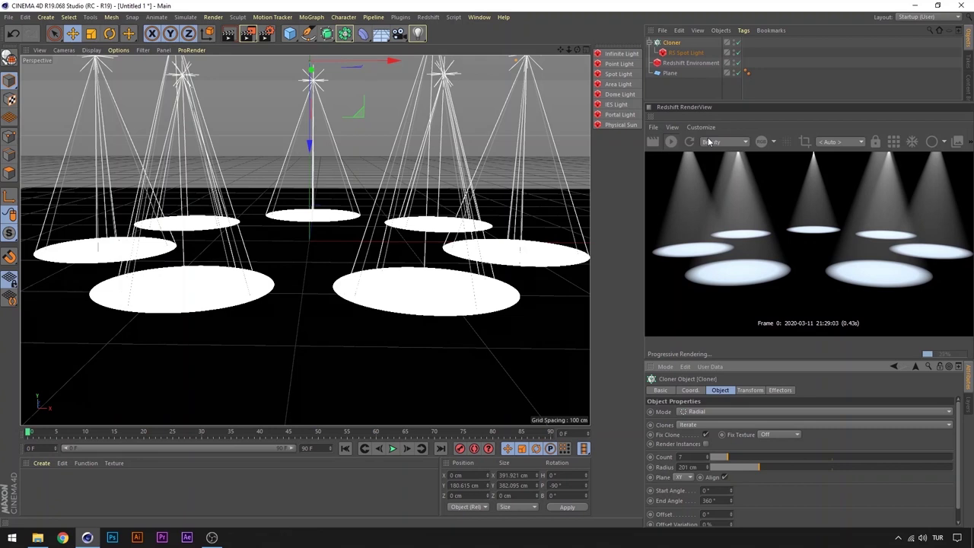
{"action": "left_click", "coordinate": [691, 55]}
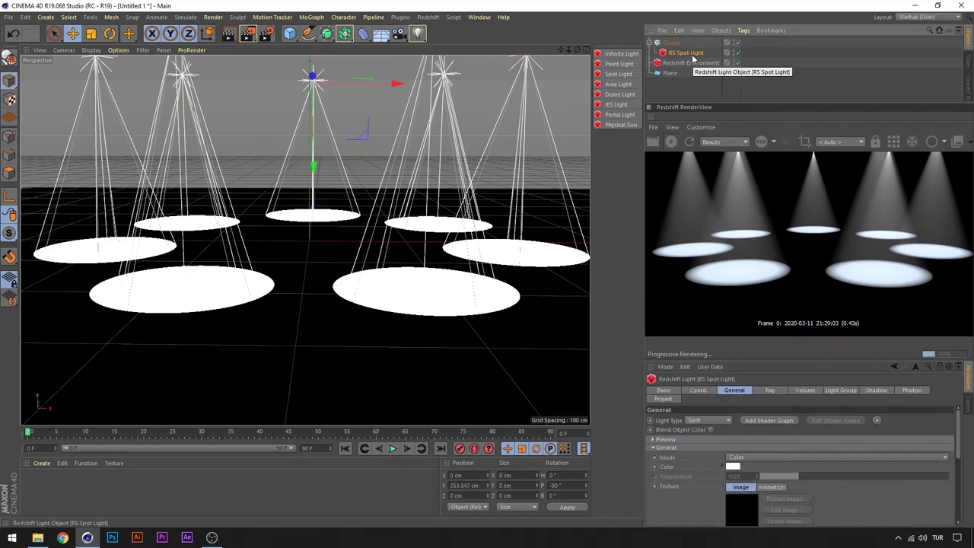
Step: Duplicate the spot light twice and colour one copy fully saturated yellow
{"action": "left_click_drag", "start_coordinate": [693, 58], "coordinate": [689, 67], "text": "ctrl"}
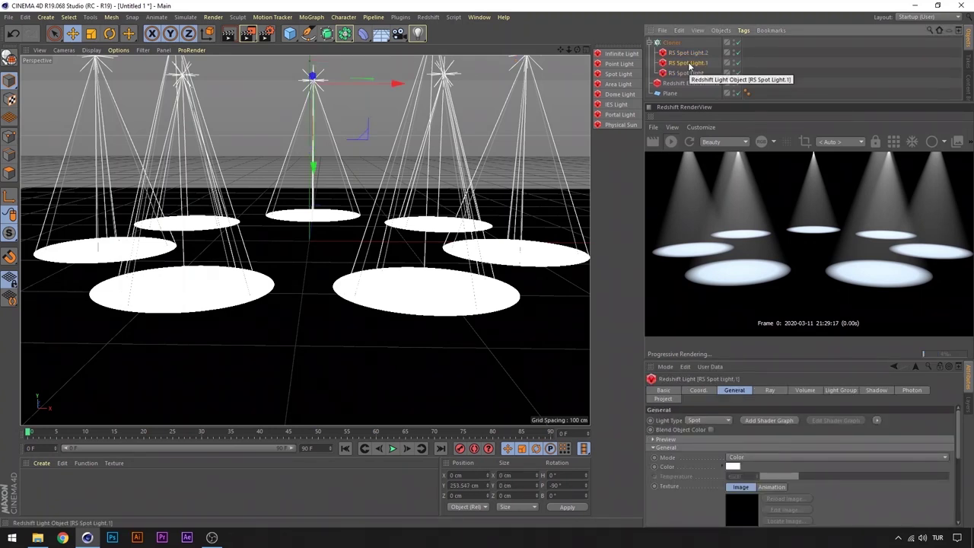
{"action": "left_click", "coordinate": [733, 467]}
{"action": "left_click", "coordinate": [717, 465]}
{"action": "left_click_drag", "start_coordinate": [799, 476], "coordinate": [820, 477]}
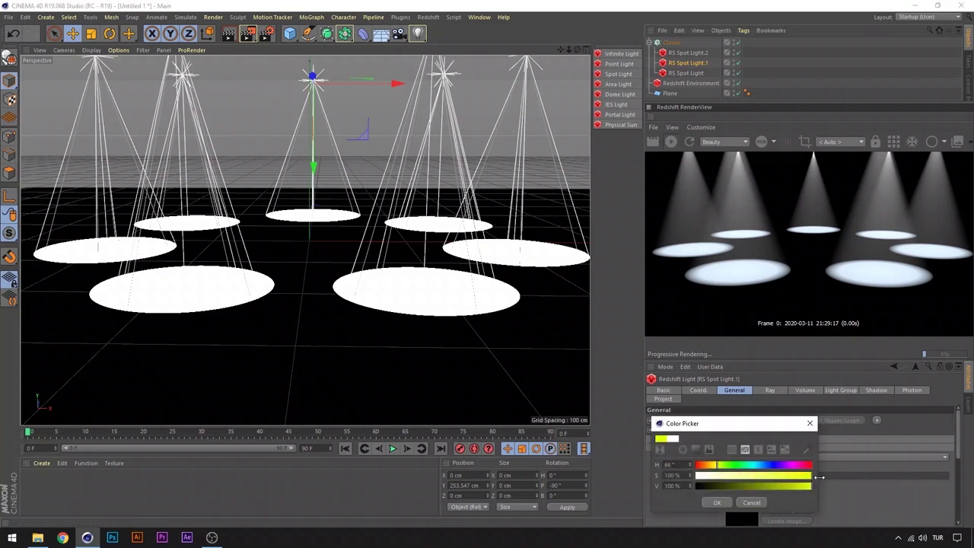
{"action": "left_click", "coordinate": [717, 502]}
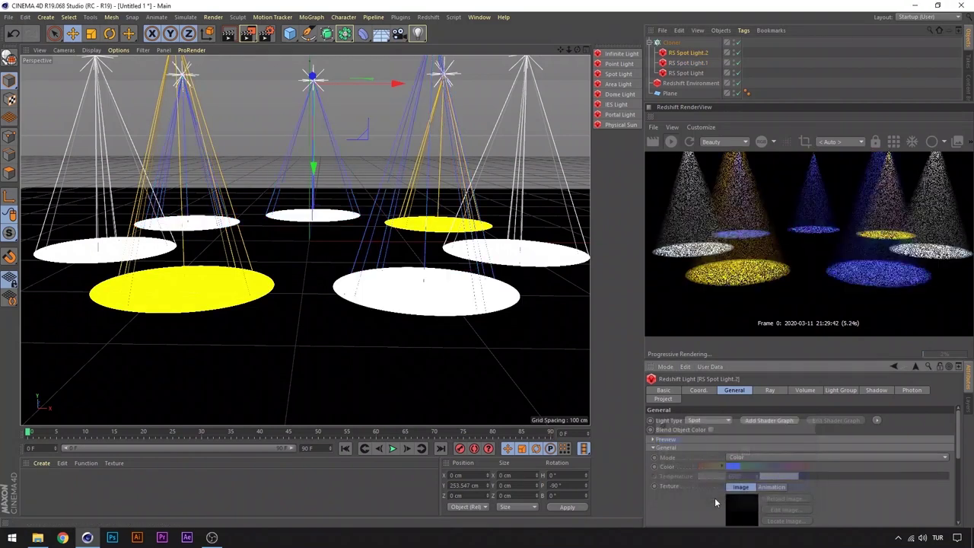
{"action": "left_click", "coordinate": [684, 65]}
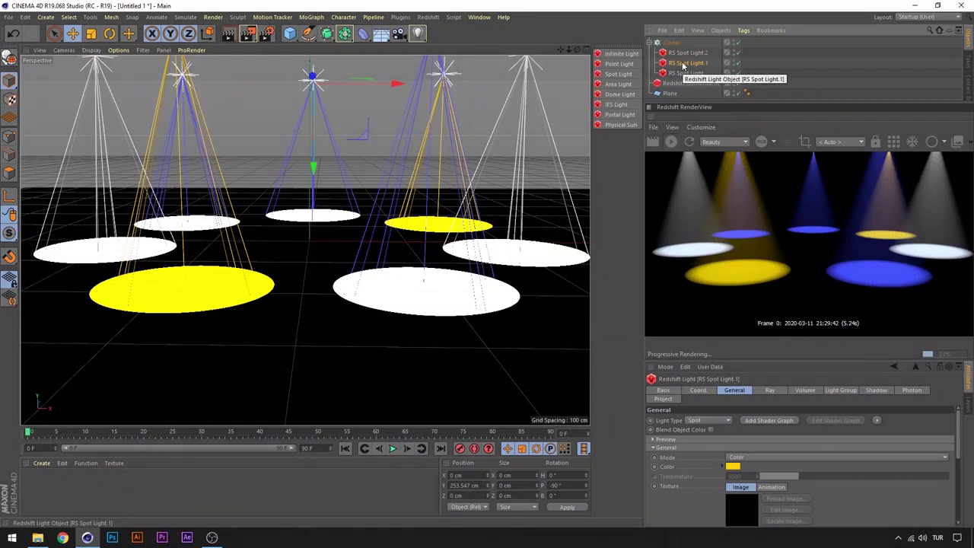
{"action": "left_click", "coordinate": [674, 44]}
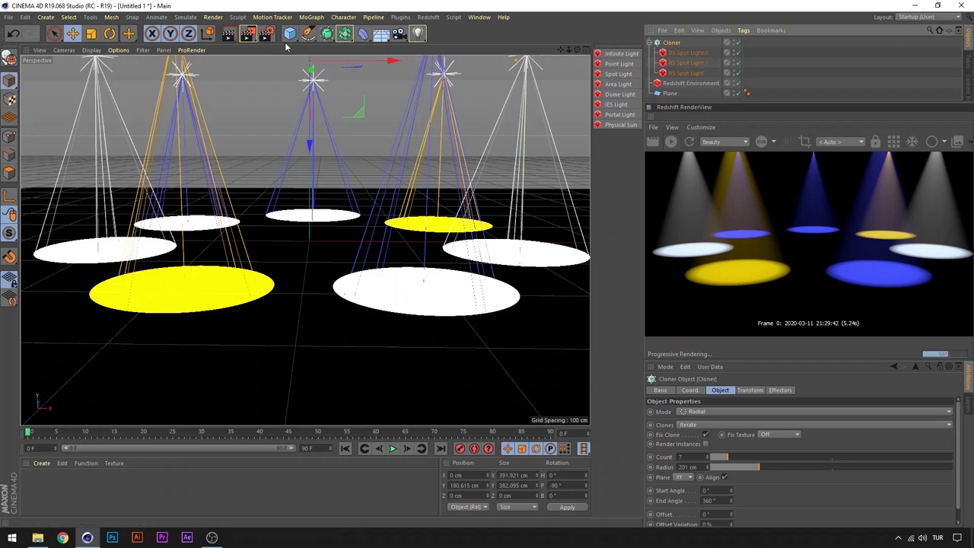
Step: Add a sphere, shrink it to about half size, and raise it above the floor
{"action": "left_click_drag", "start_coordinate": [289, 33], "coordinate": [327, 76]}
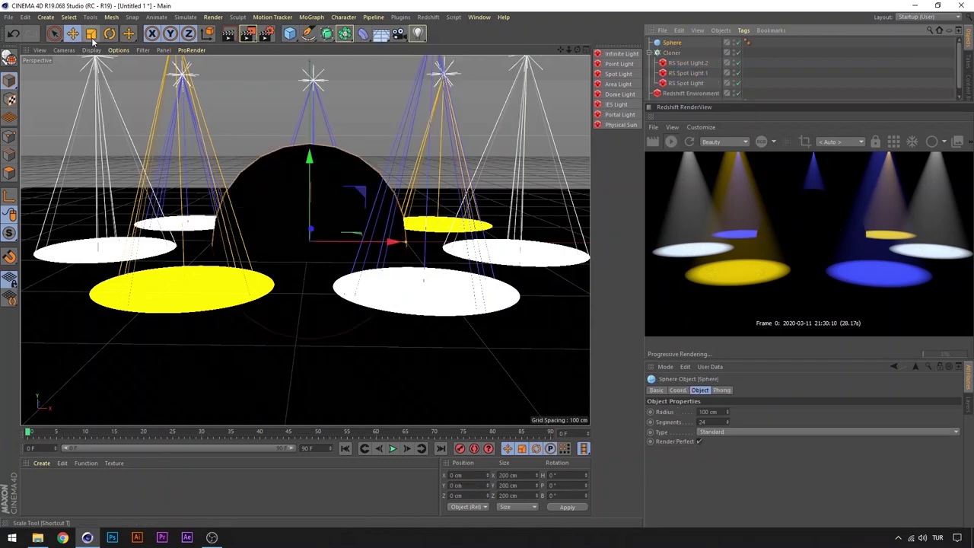
{"action": "left_click", "coordinate": [90, 33]}
{"action": "left_click_drag", "start_coordinate": [428, 245], "coordinate": [210, 277]}
{"action": "key", "text": "e"}
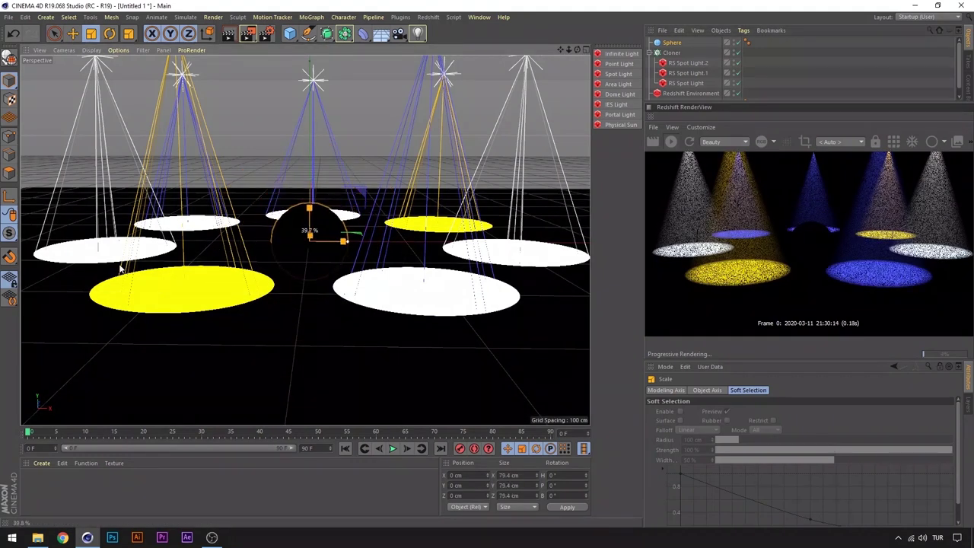
{"action": "left_click_drag", "start_coordinate": [307, 164], "coordinate": [305, 136]}
Step: Disable the Cloner, pull RS Spot Light.2 out, and aim it at the Sphere with a Target tag
{"action": "left_click", "coordinate": [672, 52]}
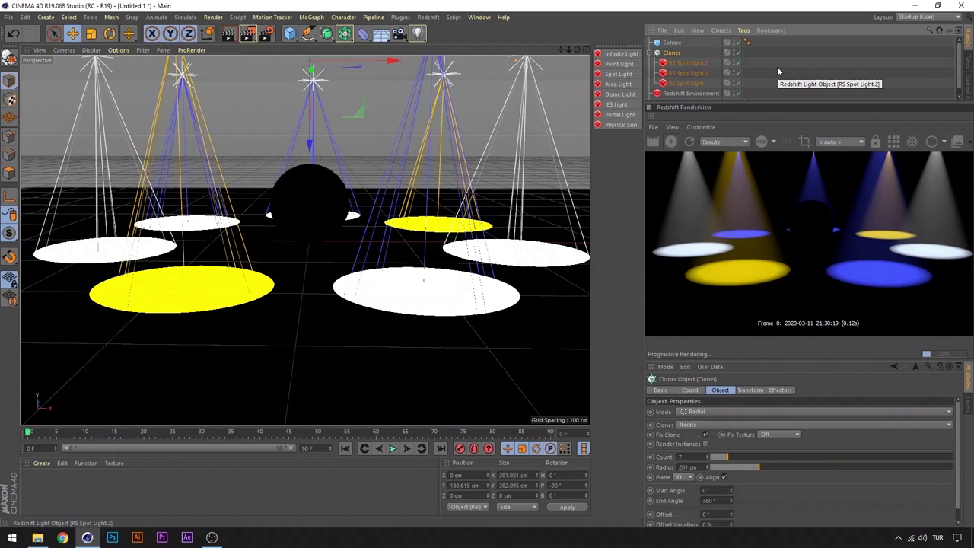
{"action": "left_click", "coordinate": [738, 52]}
{"action": "left_click", "coordinate": [689, 63]}
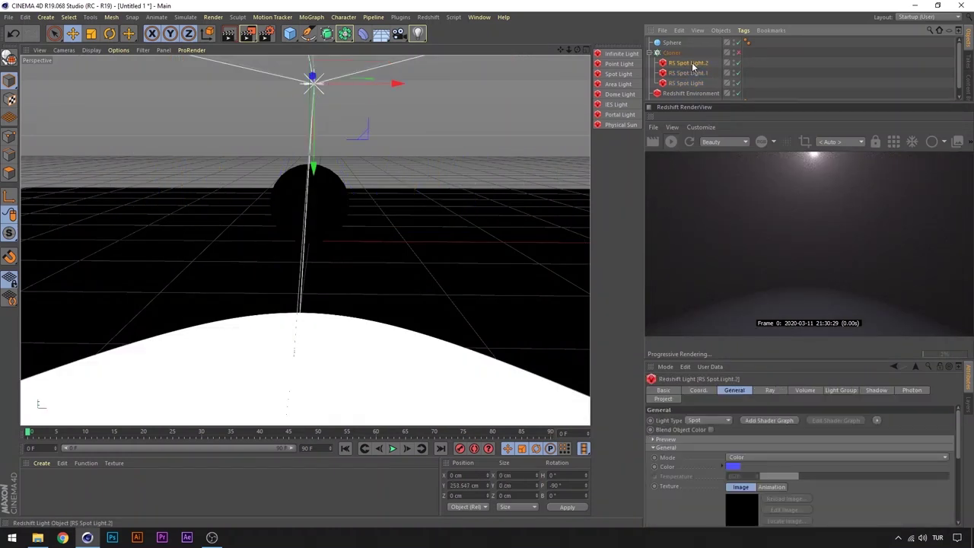
{"action": "left_click_drag", "start_coordinate": [692, 52], "coordinate": [685, 52]}
{"action": "right_click", "coordinate": [681, 58]}
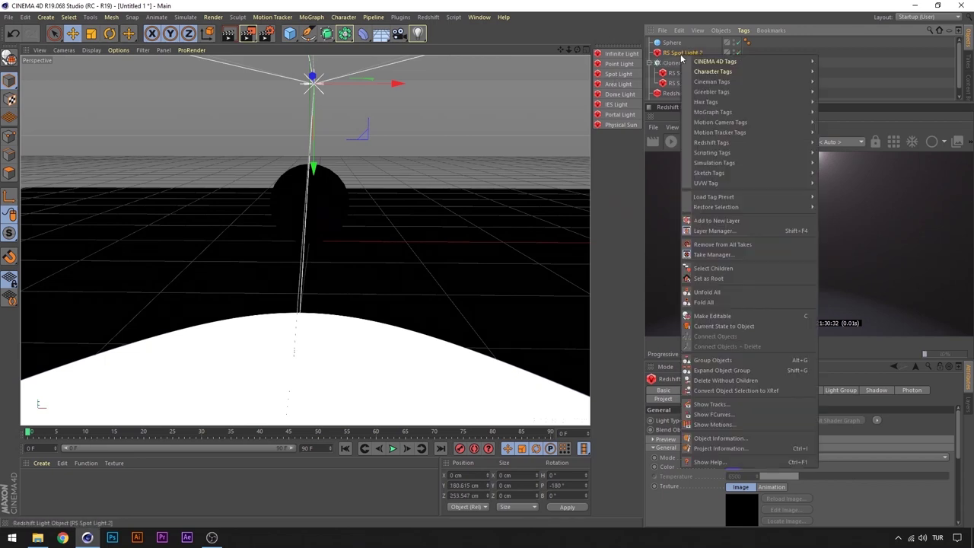
{"action": "mouse_move", "coordinate": [715, 61]}
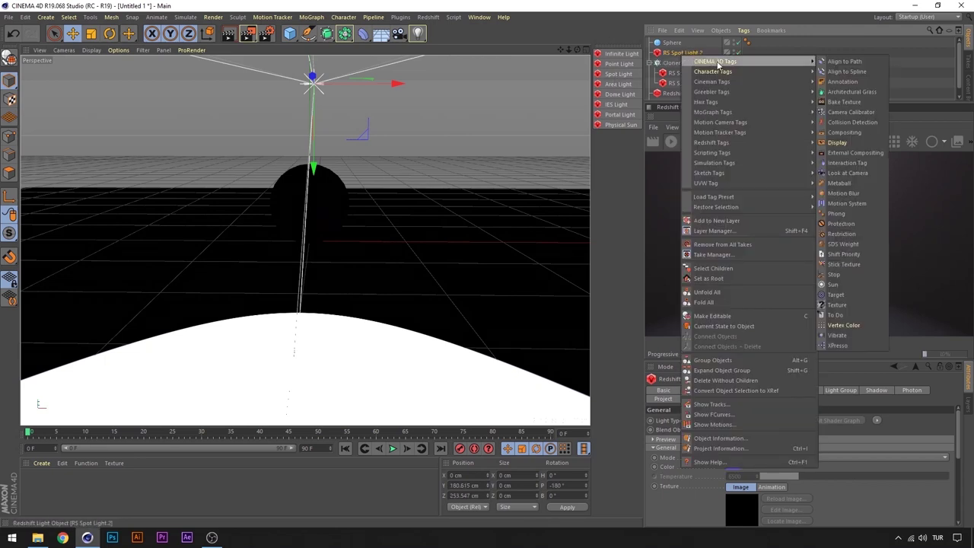
{"action": "left_click", "coordinate": [835, 295]}
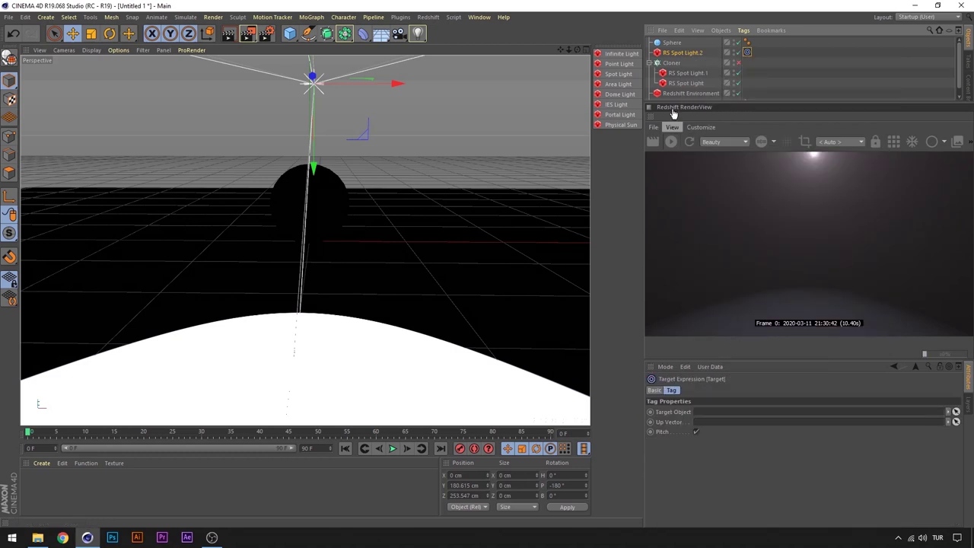
{"action": "left_click_drag", "start_coordinate": [671, 46], "coordinate": [730, 414]}
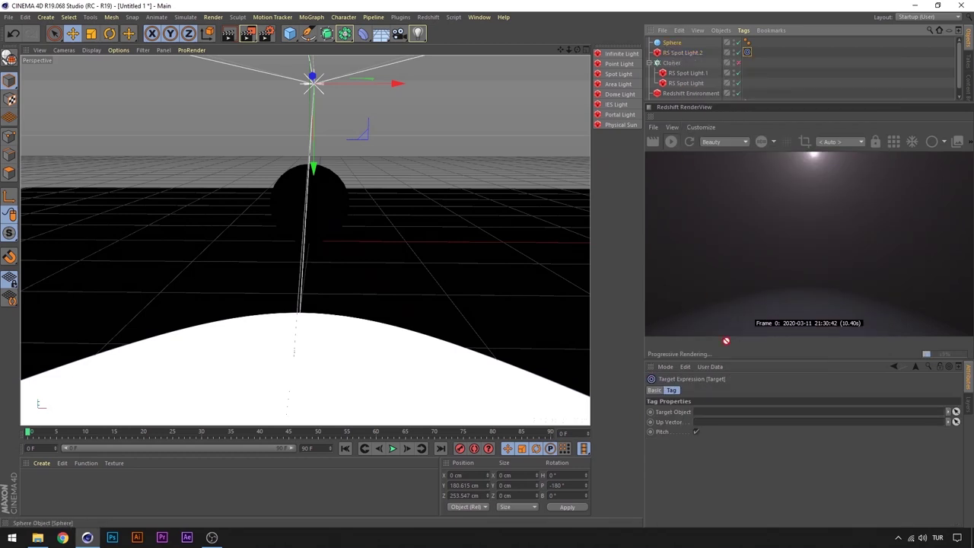
{"action": "left_click", "coordinate": [320, 200]}
{"action": "mouse_move", "coordinate": [391, 206]}
{"action": "left_mouse_down"}
{"action": "mouse_move", "coordinate": [277, 217]}
{"action": "mouse_move", "coordinate": [537, 221]}
{"action": "mouse_move", "coordinate": [335, 268]}
{"action": "mouse_move", "coordinate": [443, 256]}
{"action": "mouse_move", "coordinate": [392, 263]}
{"action": "left_mouse_up"}
{"action": "left_click", "coordinate": [746, 51]}
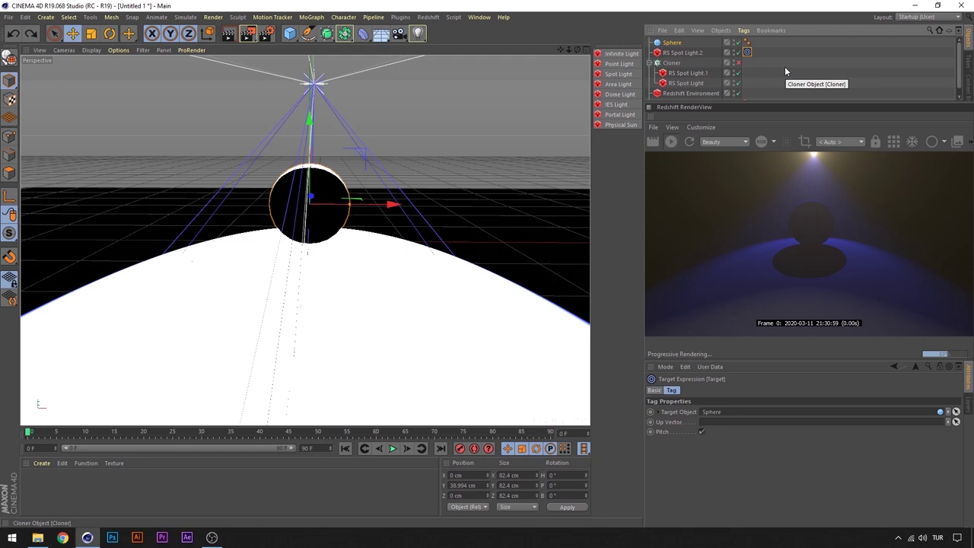
{"action": "left_click", "coordinate": [784, 67]}
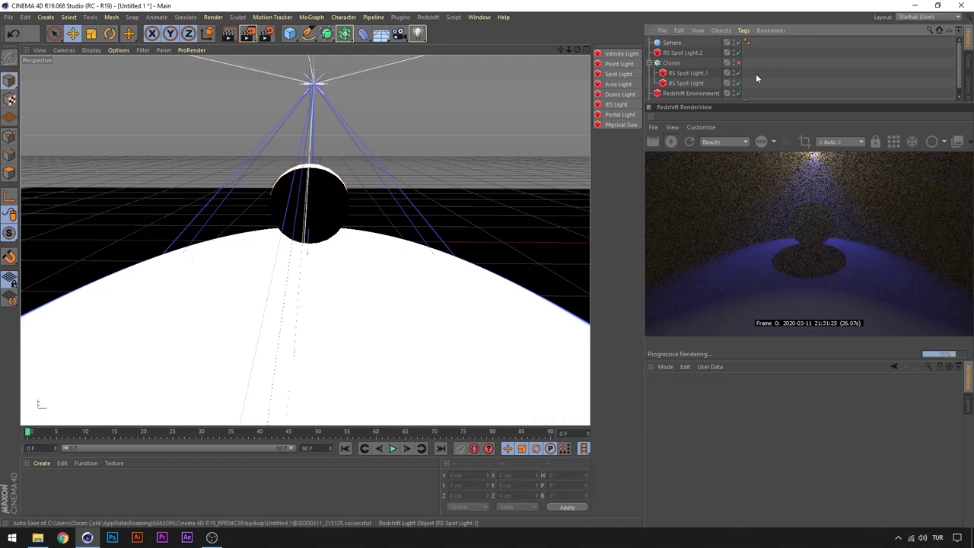
Step: Return RS Spot Light.2 to the re-enabled Cloner and give it a Target tag aimed at the Sphere
{"action": "left_click", "coordinate": [683, 53]}
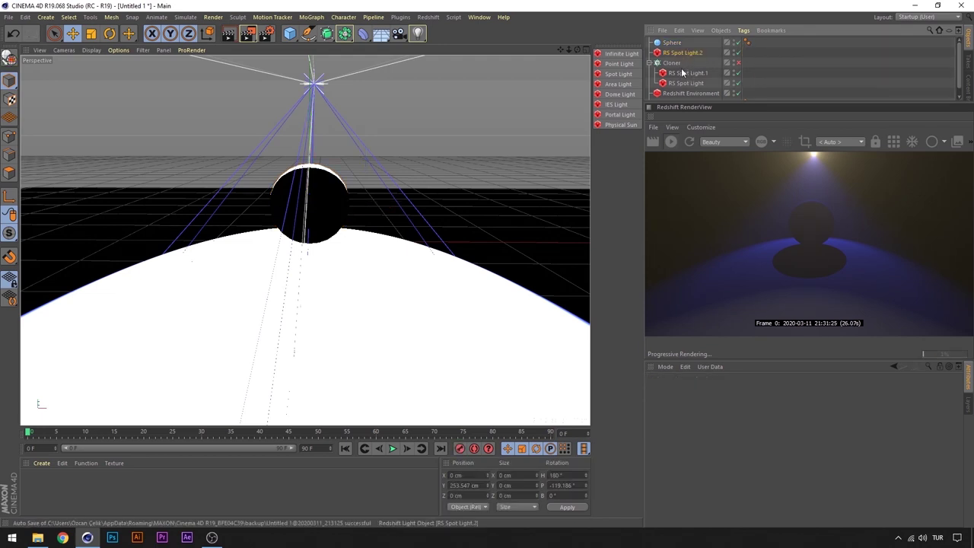
{"action": "left_click_drag", "start_coordinate": [683, 53], "coordinate": [681, 68]}
{"action": "left_click", "coordinate": [738, 52]}
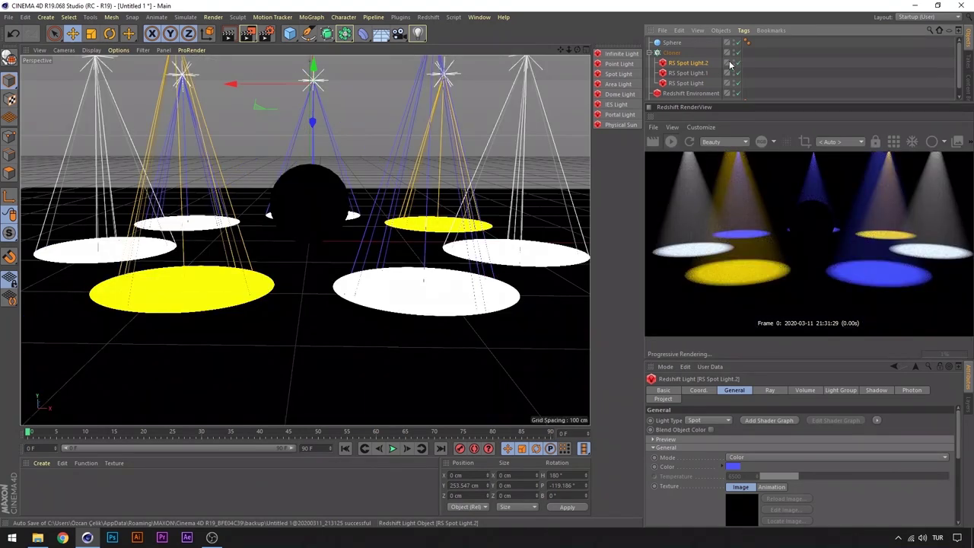
{"action": "left_click", "coordinate": [672, 53]}
{"action": "left_click", "coordinate": [685, 63]}
{"action": "right_click", "coordinate": [687, 63]}
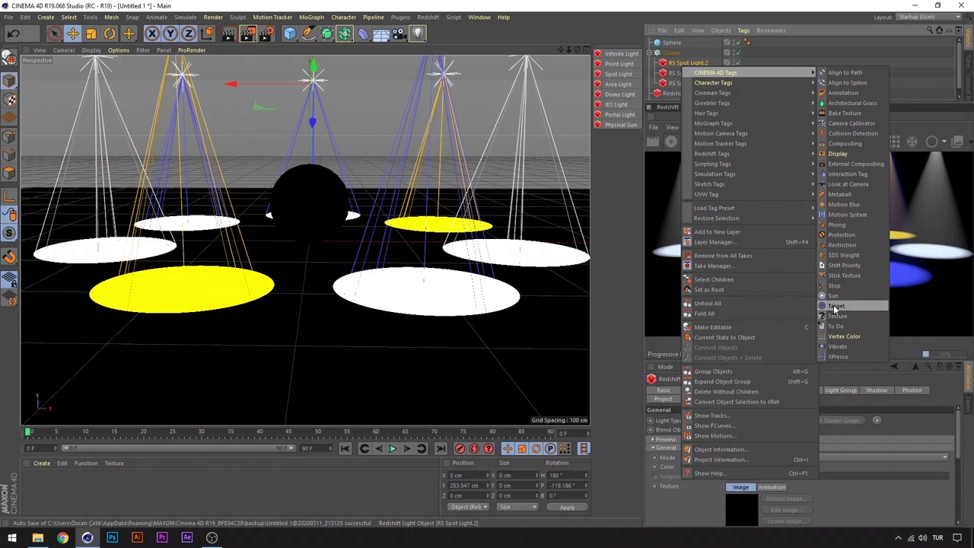
{"action": "left_click", "coordinate": [838, 308]}
{"action": "left_click_drag", "start_coordinate": [673, 44], "coordinate": [730, 412]}
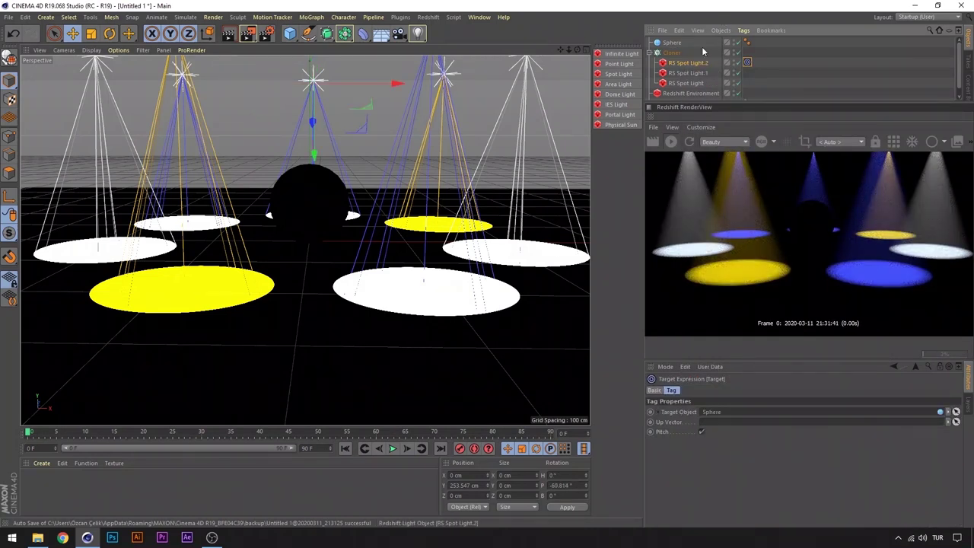
{"action": "left_click", "coordinate": [673, 42]}
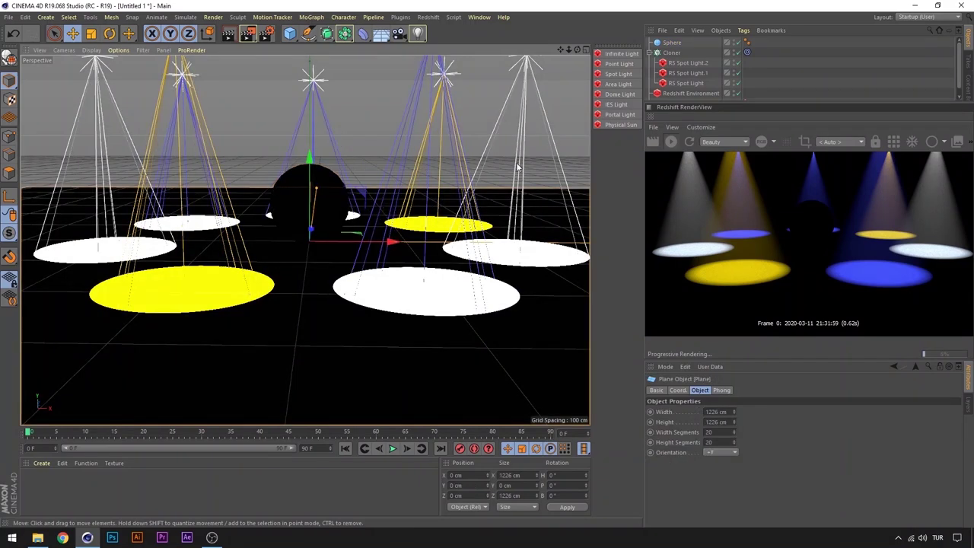
{"action": "mouse_move", "coordinate": [392, 206]}
{"action": "left_mouse_down"}
{"action": "mouse_move", "coordinate": [333, 224]}
{"action": "mouse_move", "coordinate": [387, 218]}
{"action": "left_mouse_up"}
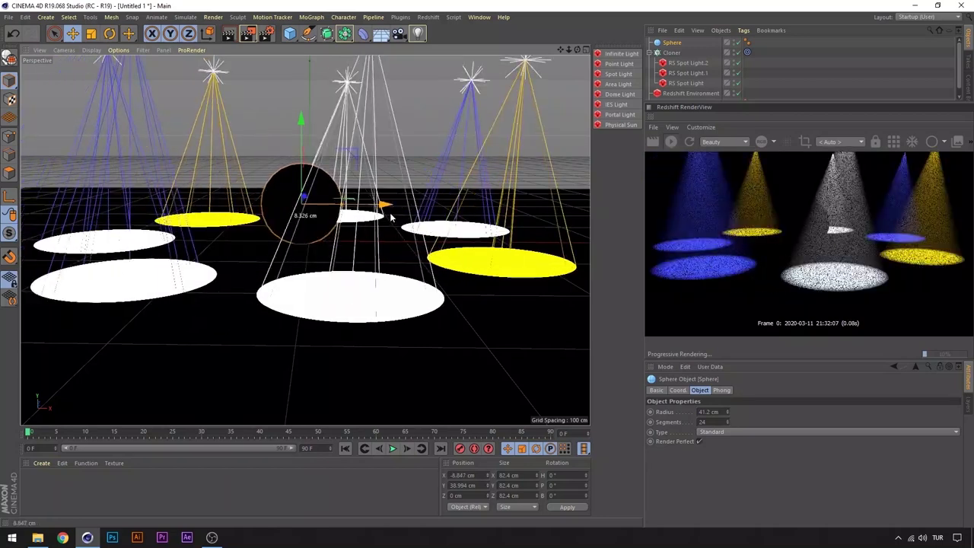
{"action": "left_click", "coordinate": [748, 53]}
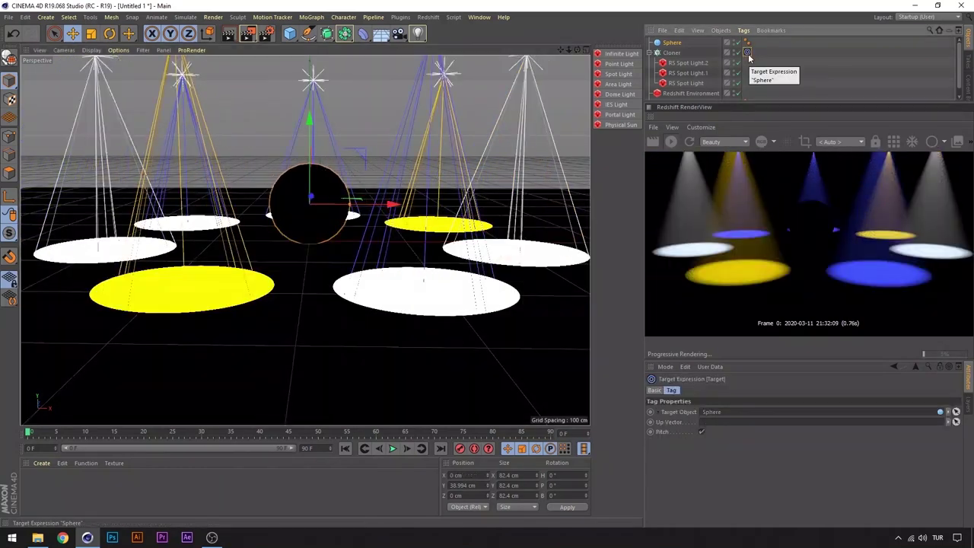
Step: Add a Target effector aimed at the Sphere and apply it to the Cloner
{"action": "left_click", "coordinate": [312, 17]}
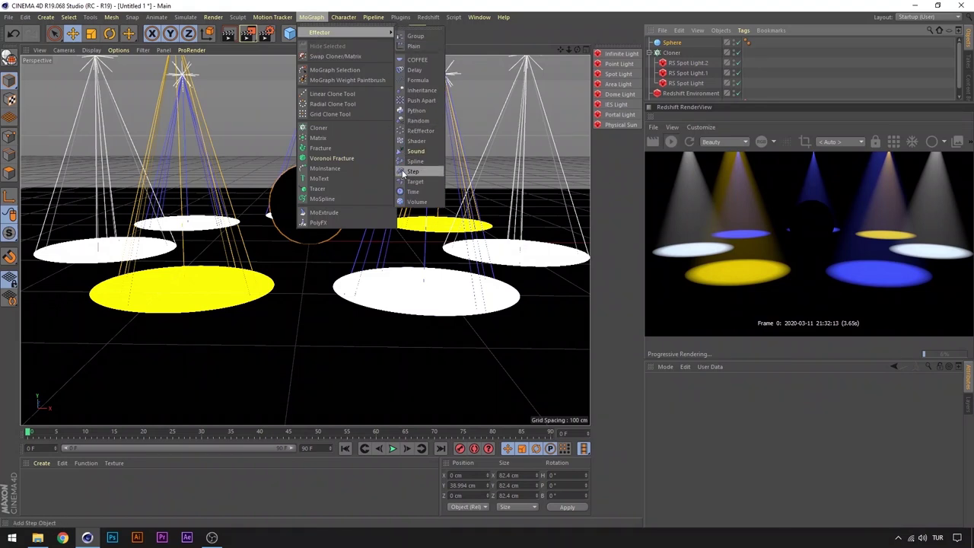
{"action": "left_click", "coordinate": [412, 183]}
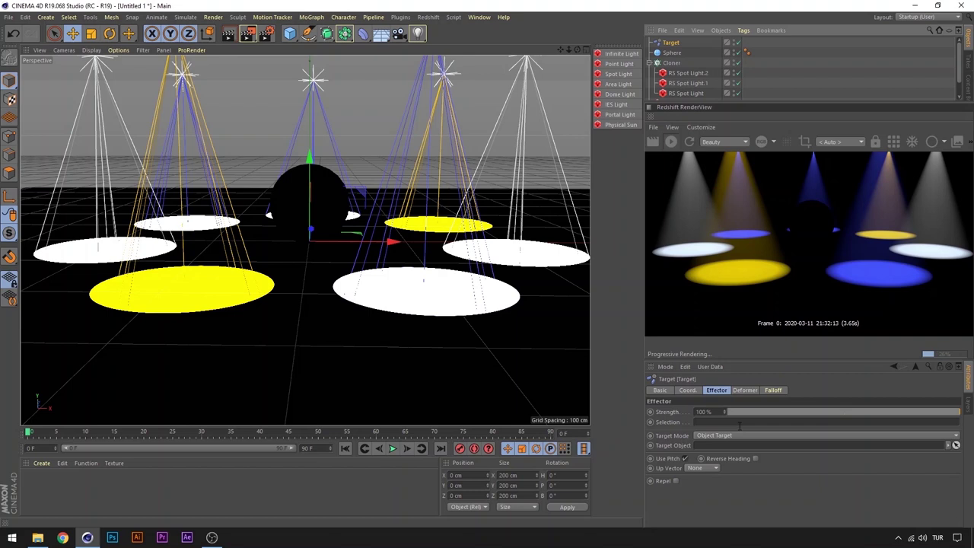
{"action": "left_click_drag", "start_coordinate": [673, 55], "coordinate": [723, 448]}
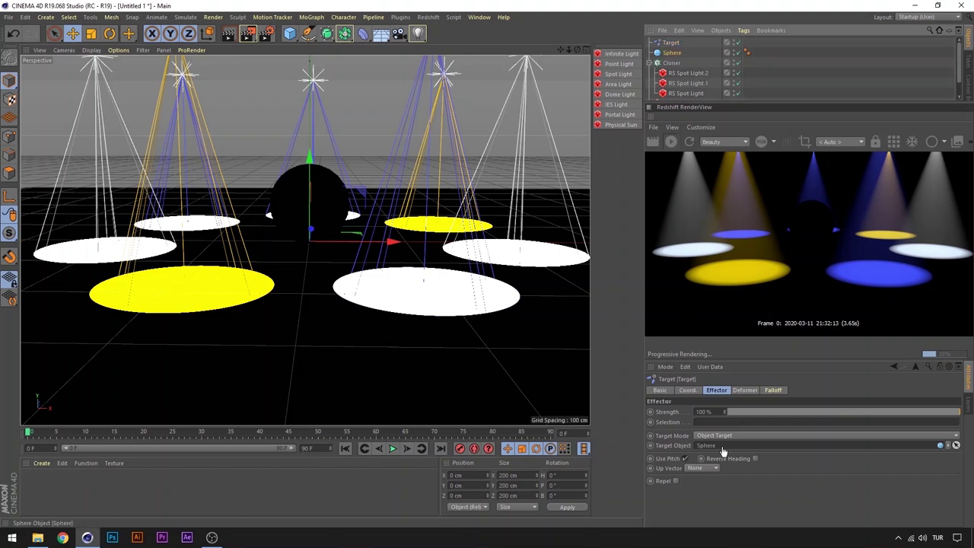
{"action": "left_click", "coordinate": [672, 62]}
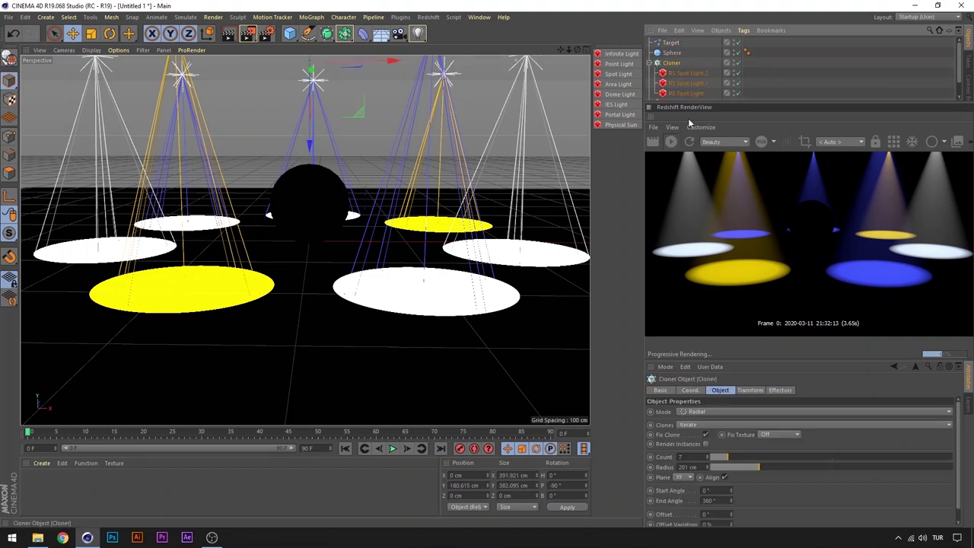
{"action": "left_click", "coordinate": [783, 391]}
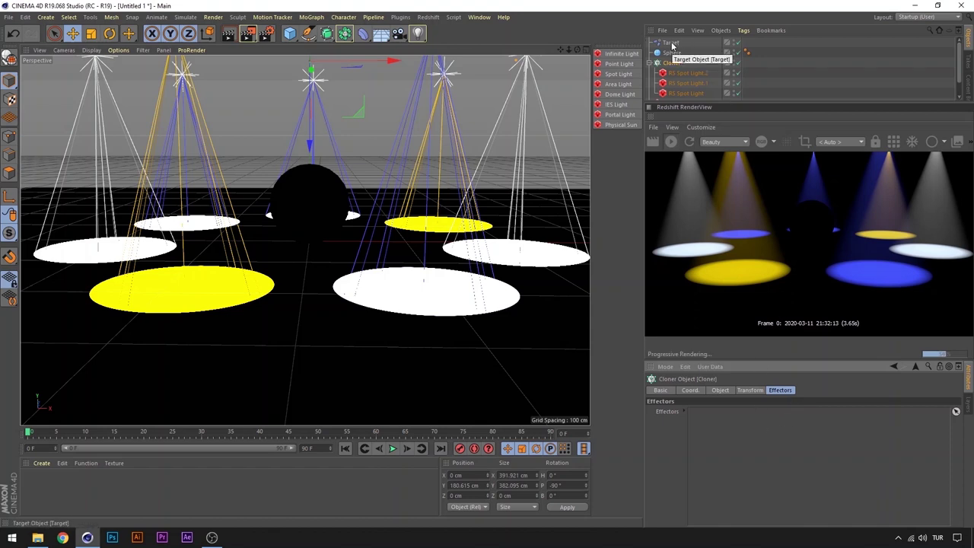
{"action": "left_click_drag", "start_coordinate": [672, 46], "coordinate": [738, 328]}
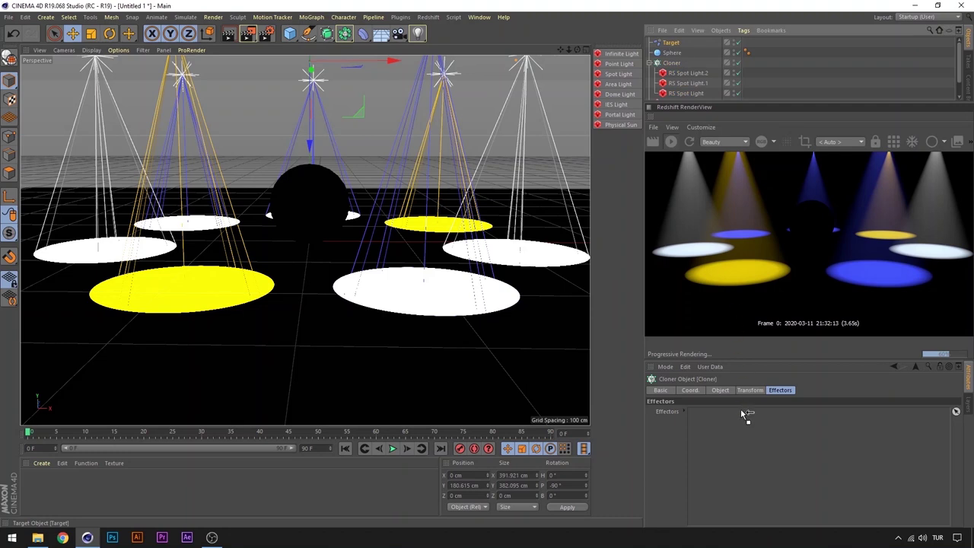
{"action": "left_click_drag", "start_coordinate": [742, 412], "coordinate": [743, 414]}
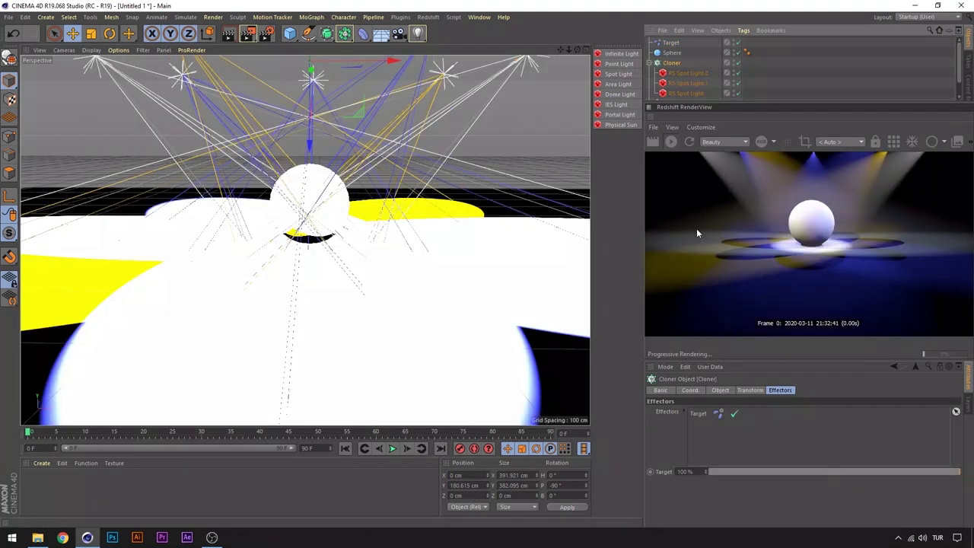
{"action": "left_click", "coordinate": [763, 98]}
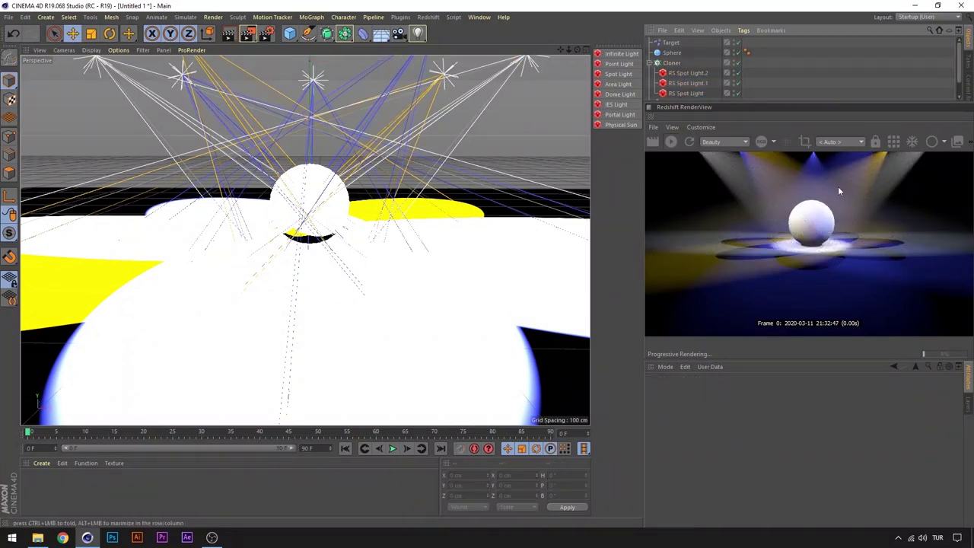
{"action": "left_click", "coordinate": [671, 52]}
{"action": "mouse_move", "coordinate": [434, 211]}
{"action": "left_mouse_down", "text": "alt"}
{"action": "mouse_move", "coordinate": [302, 240]}
{"action": "mouse_move", "coordinate": [537, 218]}
{"action": "mouse_move", "coordinate": [355, 246]}
{"action": "mouse_move", "coordinate": [365, 255]}
{"action": "left_mouse_up", "text": "alt"}
{"action": "key", "text": "ctrl+z"}
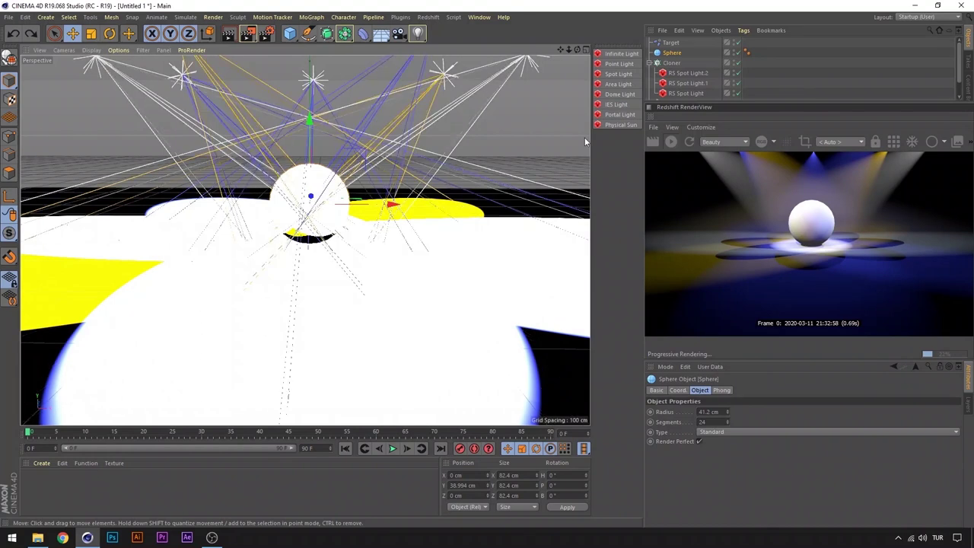
Step: Try a Null as the Target effector's target, then delete the Null
{"action": "left_click_drag", "start_coordinate": [290, 33], "coordinate": [310, 52]}
{"action": "left_click", "coordinate": [310, 50]}
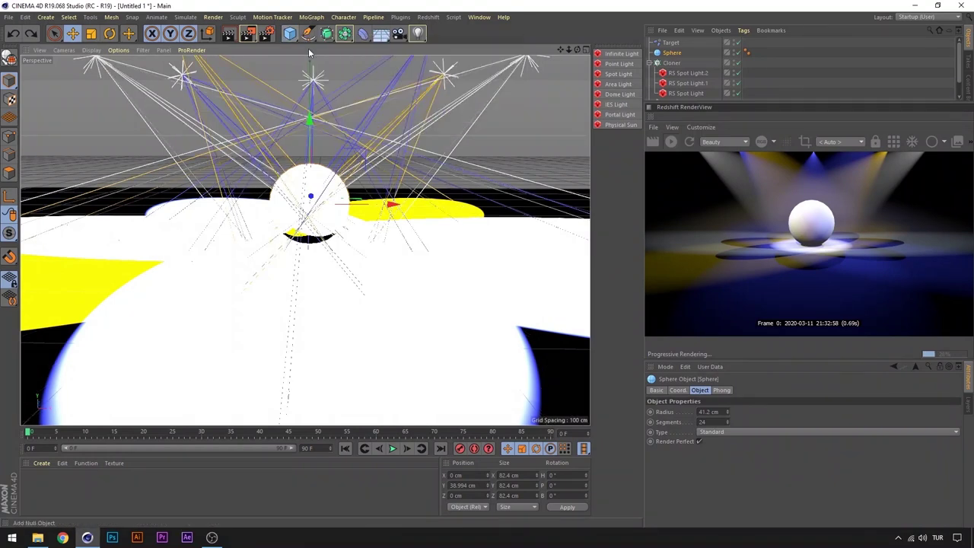
{"action": "left_click", "coordinate": [670, 52]}
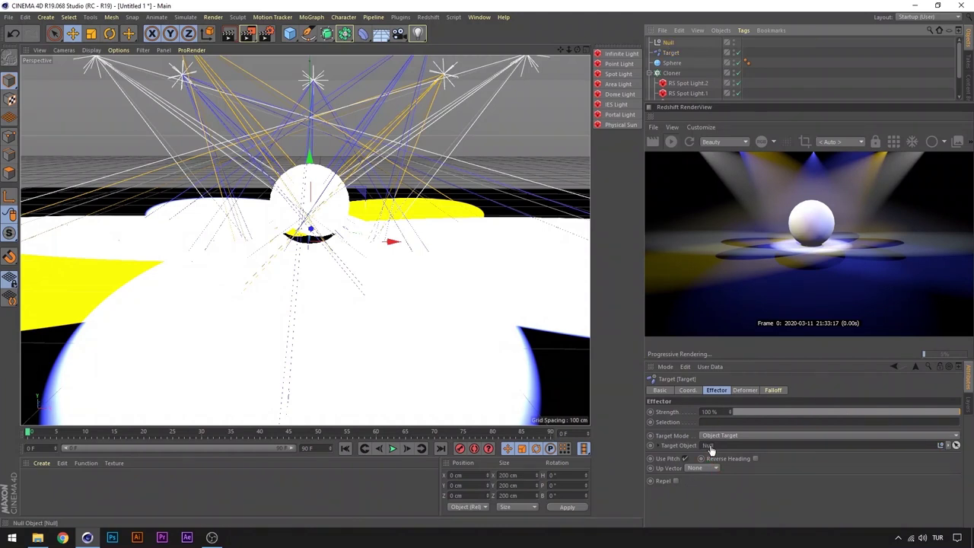
{"action": "left_click_drag", "start_coordinate": [710, 450], "coordinate": [707, 445]}
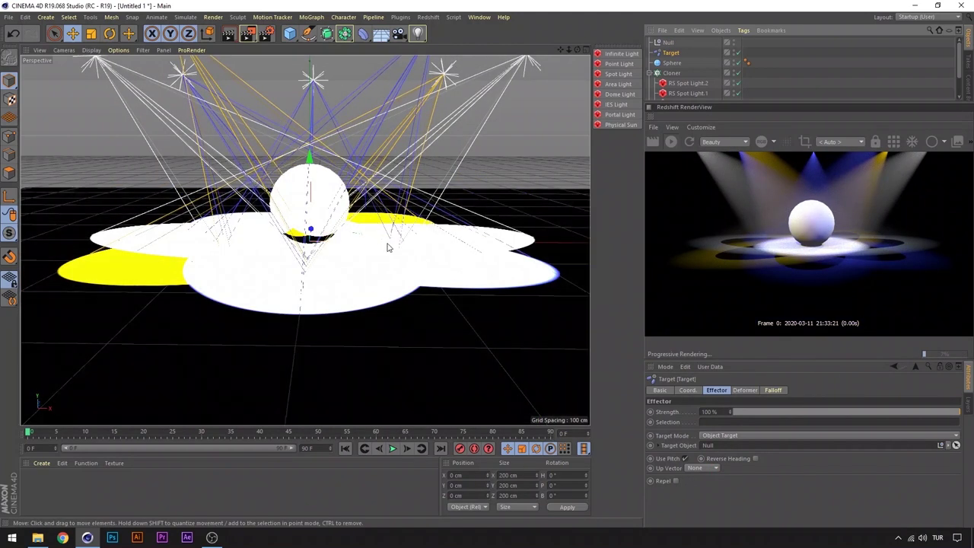
{"action": "left_click", "coordinate": [669, 43]}
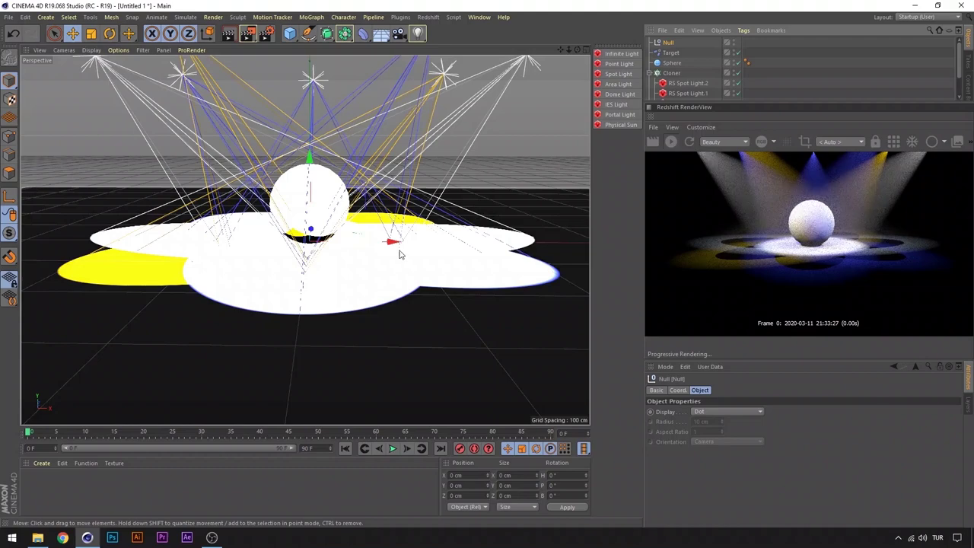
{"action": "mouse_move", "coordinate": [390, 241]}
{"action": "left_mouse_down"}
{"action": "mouse_move", "coordinate": [482, 254]}
{"action": "mouse_move", "coordinate": [387, 266]}
{"action": "mouse_move", "coordinate": [359, 259]}
{"action": "mouse_move", "coordinate": [434, 262]}
{"action": "mouse_move", "coordinate": [380, 270]}
{"action": "left_mouse_up"}
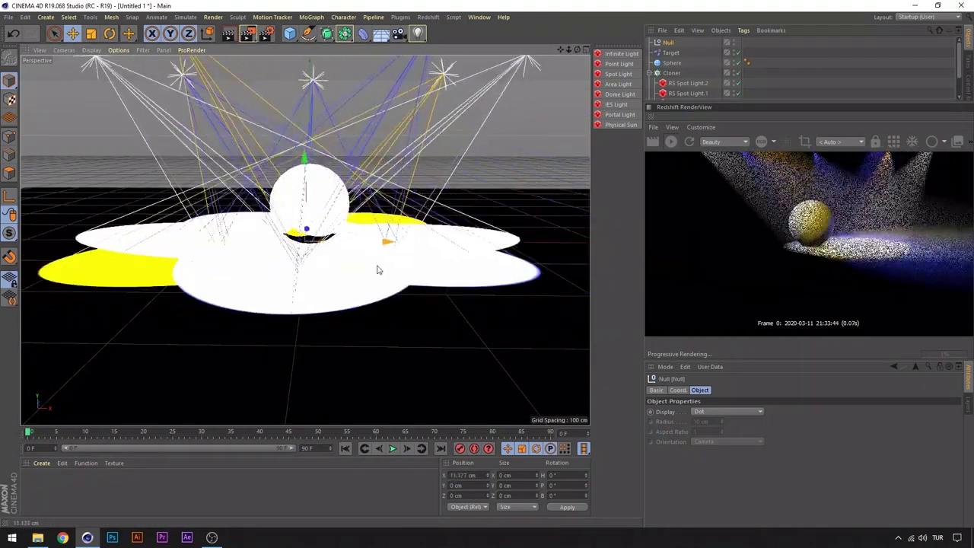
{"action": "key", "text": "Delete"}
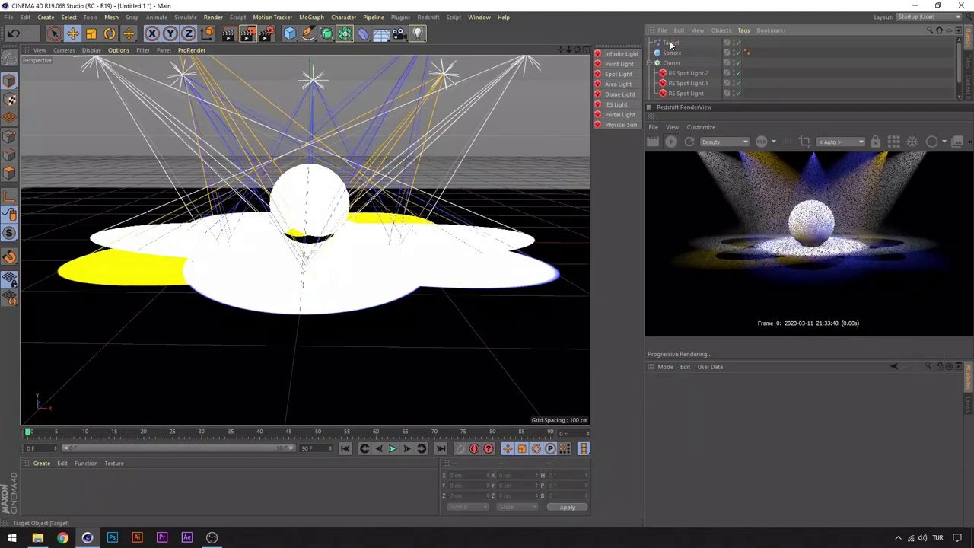
Step: Make the Sphere the Target effector's Target Object again
{"action": "left_click", "coordinate": [669, 45]}
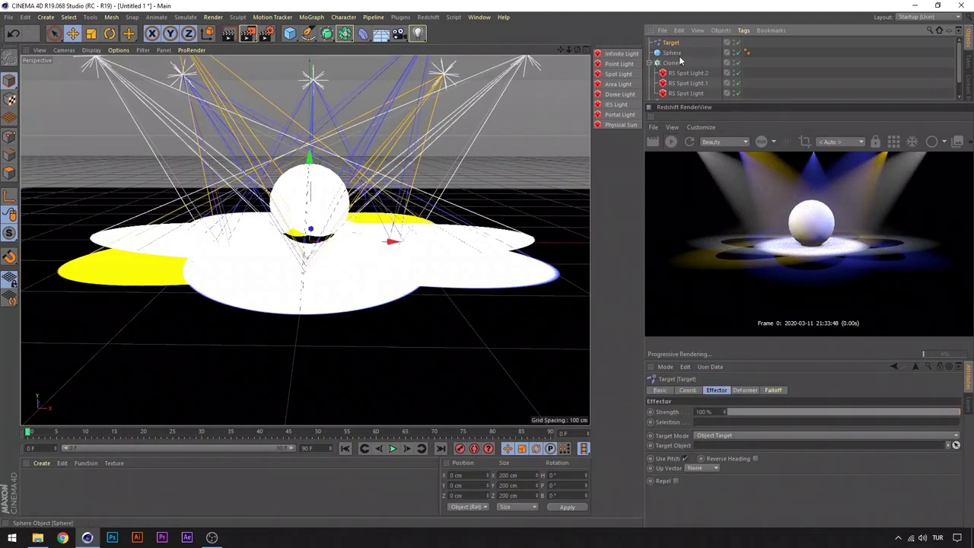
{"action": "left_click_drag", "start_coordinate": [673, 54], "coordinate": [822, 445]}
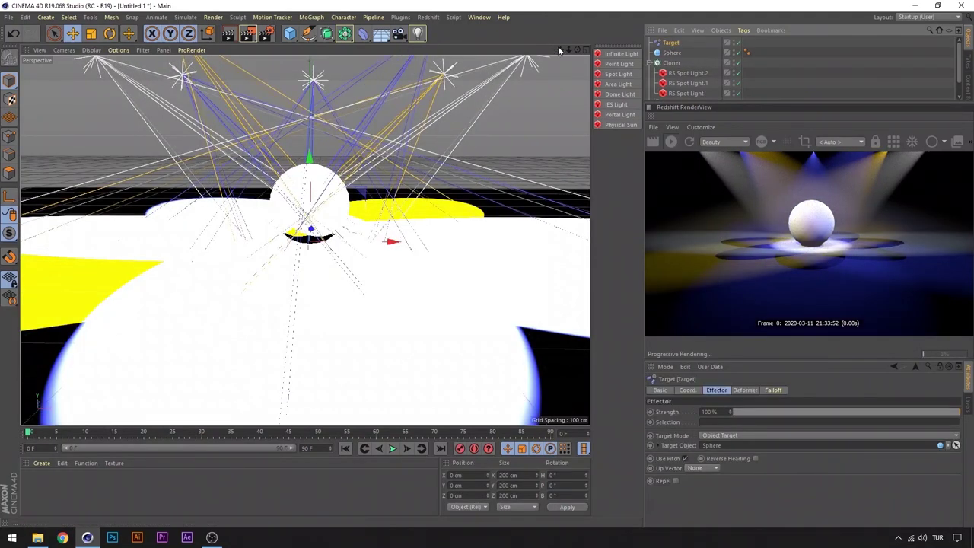
{"action": "left_click", "coordinate": [799, 80]}
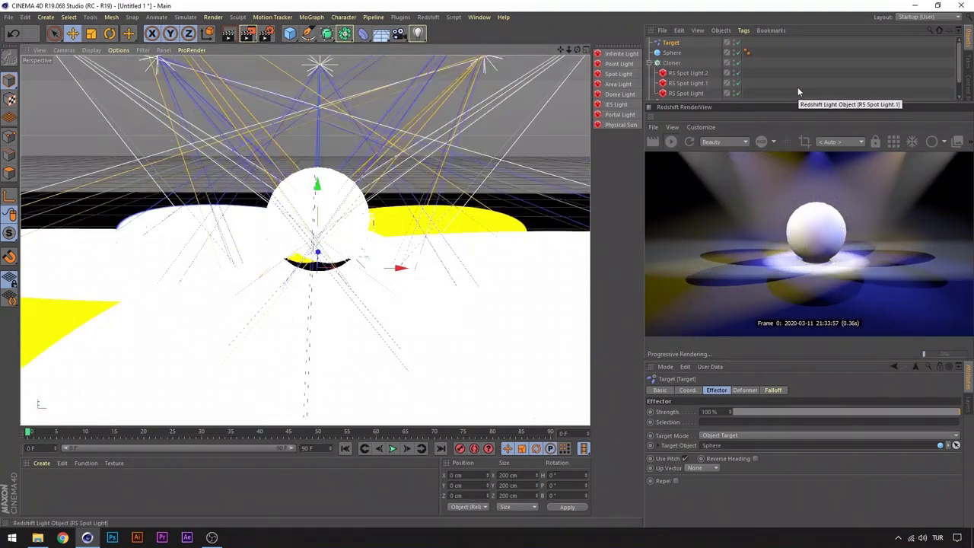
Step: Colour RS Spot Light.2 magenta
{"action": "left_click", "coordinate": [688, 73]}
{"action": "left_click", "coordinate": [761, 437]}
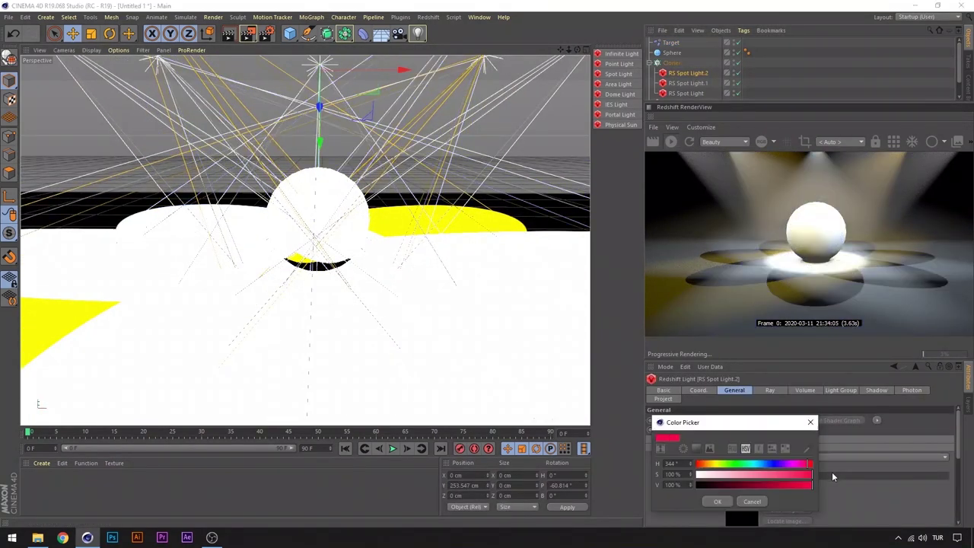
{"action": "left_click", "coordinate": [722, 500]}
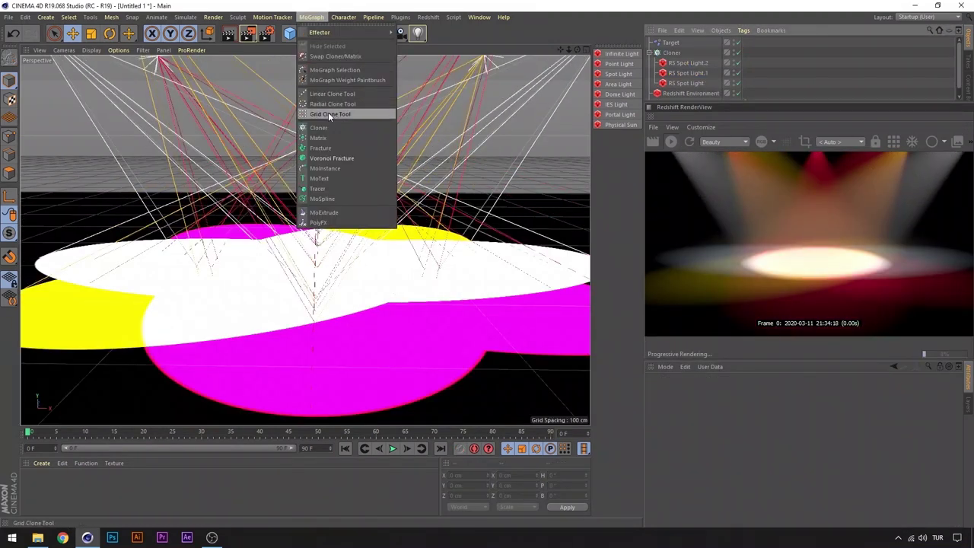
Step: Add a MoText reading 'YO!' in the Axiforma Heavy font
{"action": "left_click", "coordinate": [319, 179]}
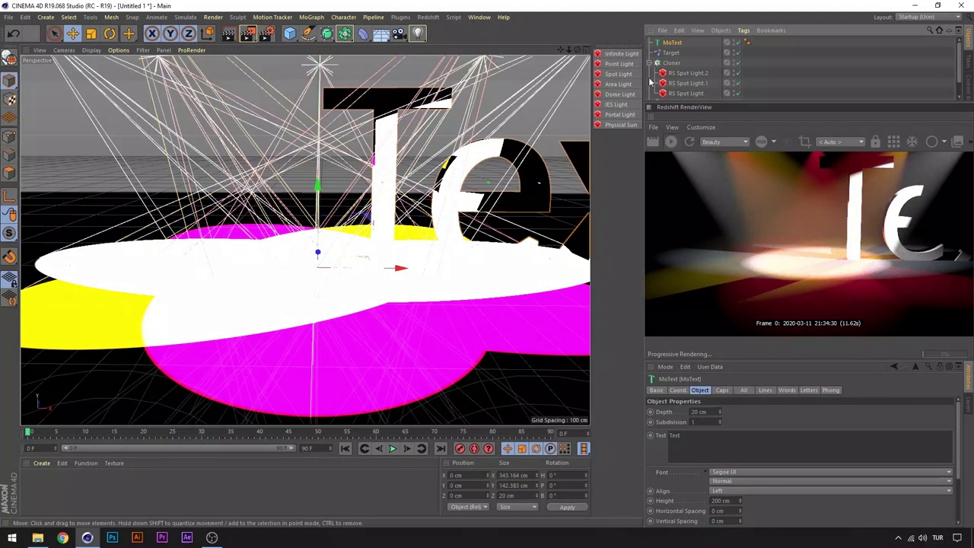
{"action": "left_click", "coordinate": [708, 449]}
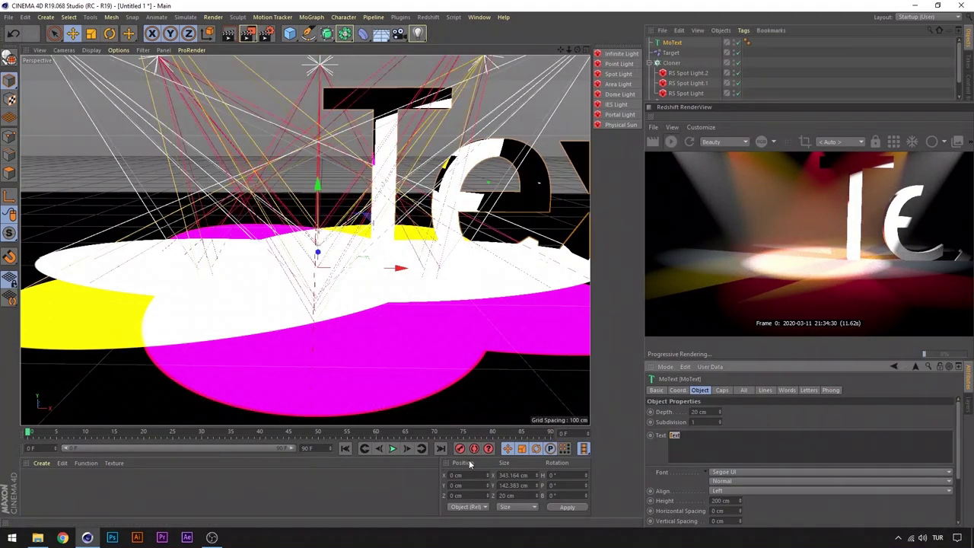
{"action": "type", "text": "YO"}
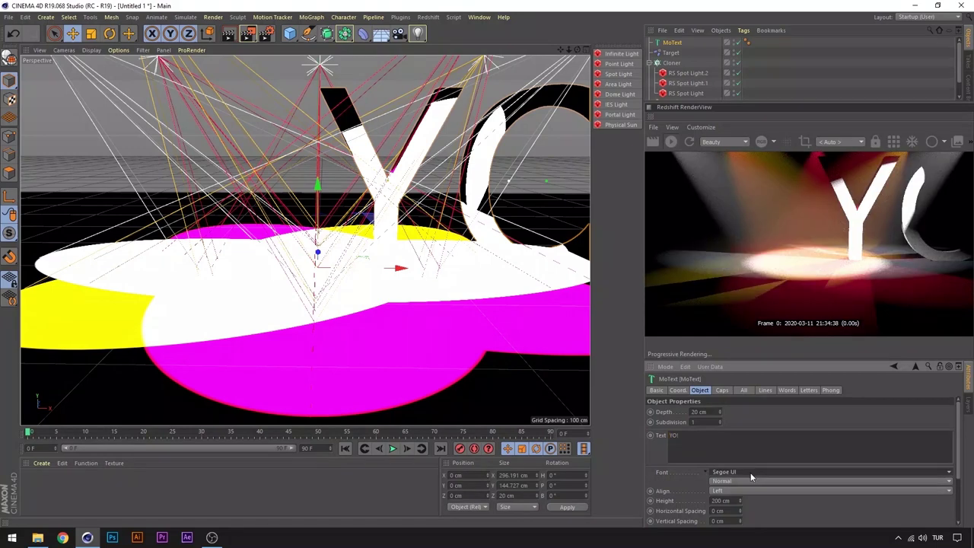
{"action": "left_click", "coordinate": [761, 472]}
{"action": "scroll", "coordinate": [771, 423], "scroll_direction": "down", "scroll_amount": 3}
{"action": "left_click", "coordinate": [772, 425]}
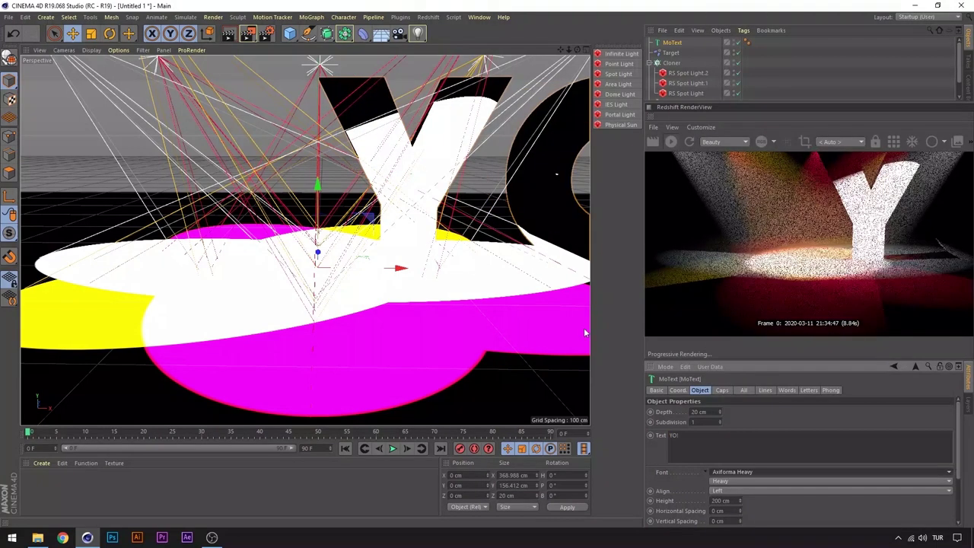
Step: Move the text left, shrink it, set horizontal spacing to -13 cm, and add an RS Point Light
{"action": "left_click_drag", "start_coordinate": [389, 271], "coordinate": [190, 286]}
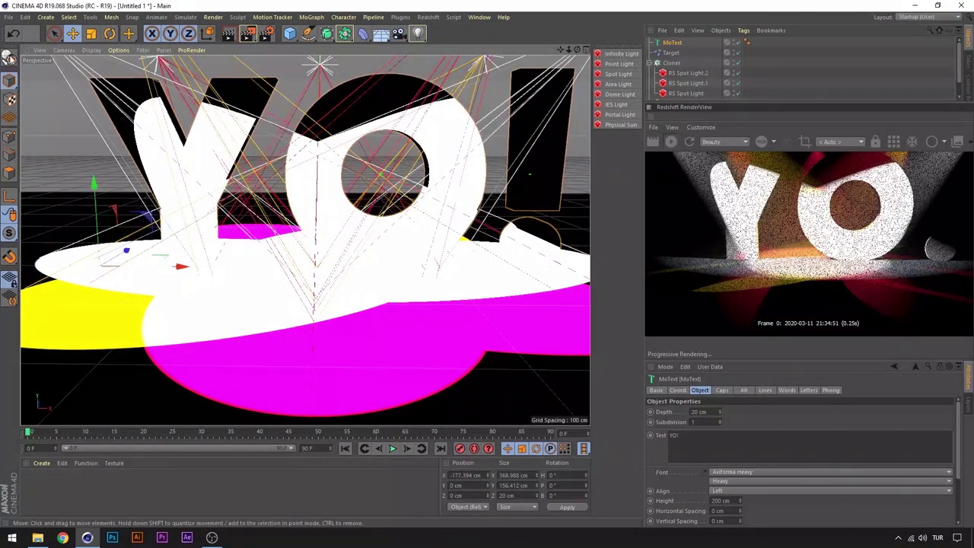
{"action": "key", "text": "t"}
{"action": "left_click_drag", "start_coordinate": [381, 232], "coordinate": [270, 298]}
{"action": "key", "text": "e"}
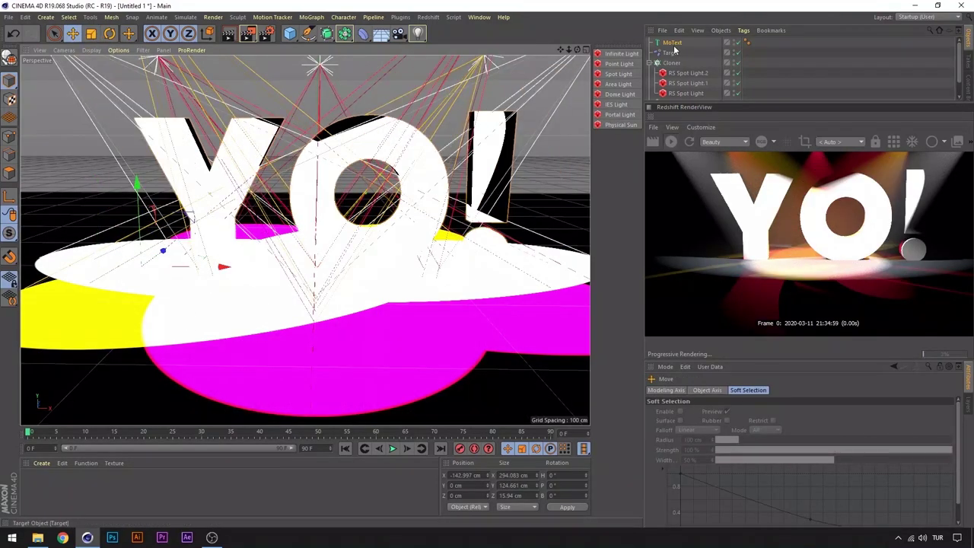
{"action": "left_click", "coordinate": [672, 43]}
{"action": "left_click_drag", "start_coordinate": [740, 516], "coordinate": [737, 516]}
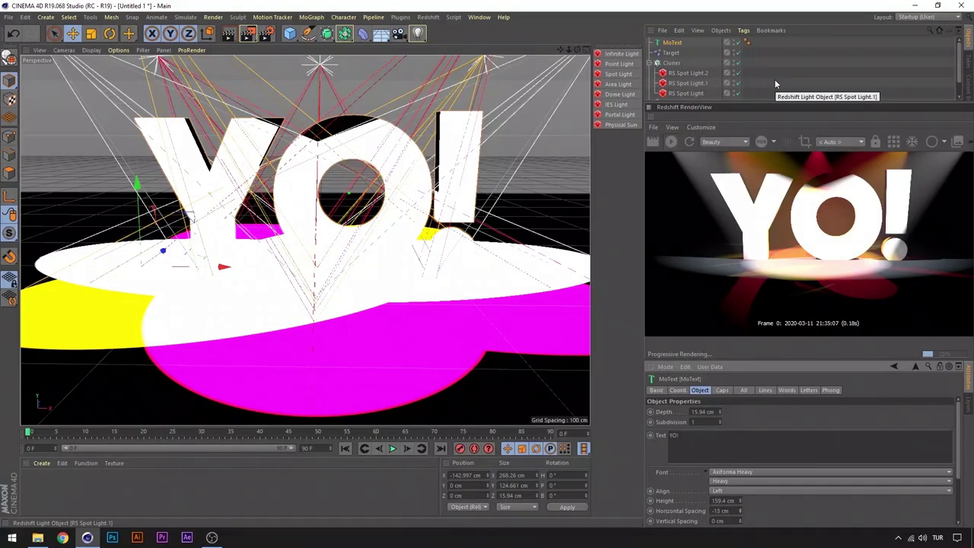
{"action": "left_click", "coordinate": [619, 63]}
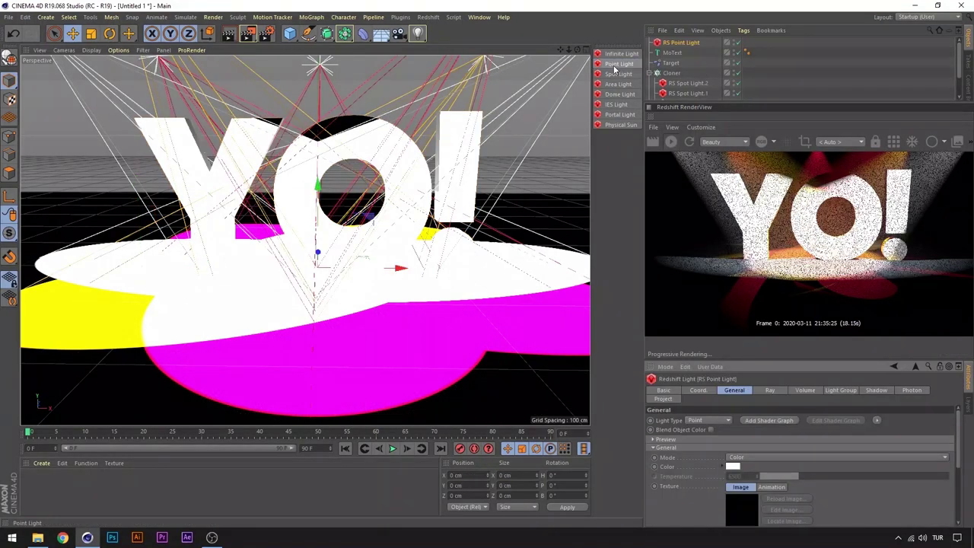
Step: Put the RS Point Light inside a new Cloner set to Radial mode
{"action": "left_click", "coordinate": [312, 17]}
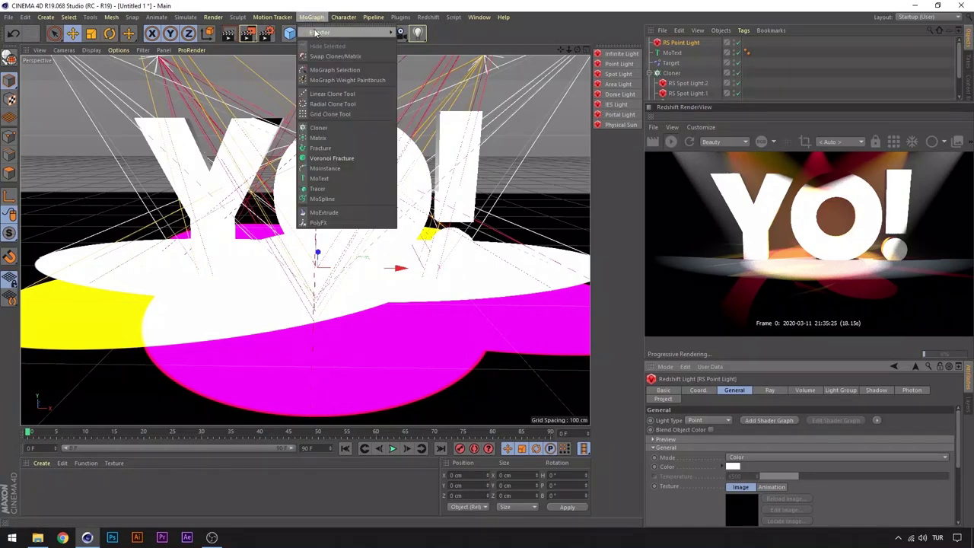
{"action": "left_click", "coordinate": [334, 131]}
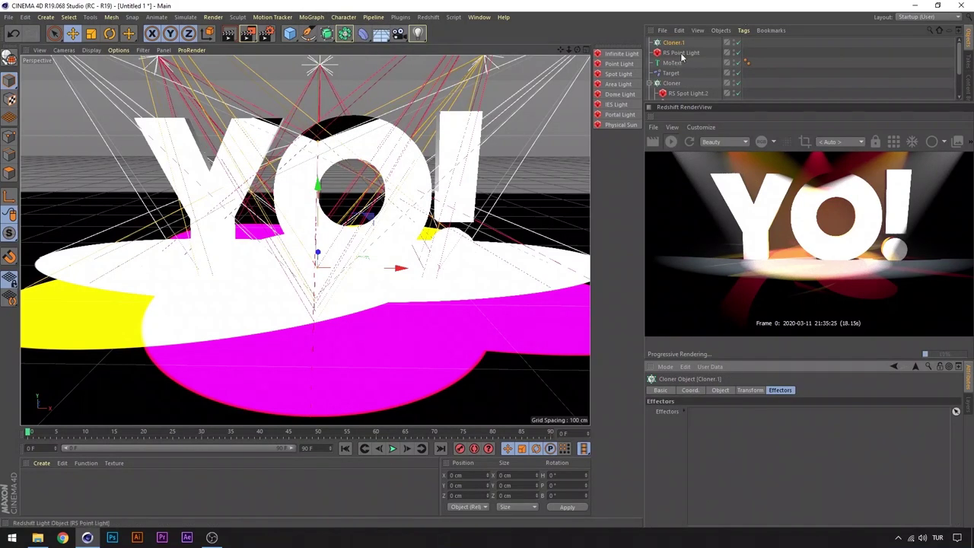
{"action": "left_click_drag", "start_coordinate": [683, 54], "coordinate": [673, 43]}
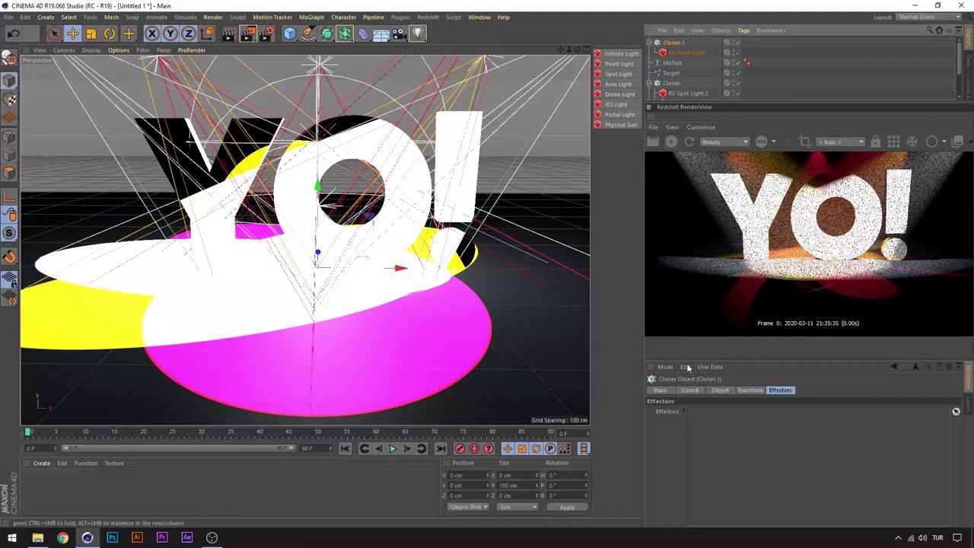
{"action": "left_click", "coordinate": [720, 390]}
{"action": "left_click", "coordinate": [719, 411]}
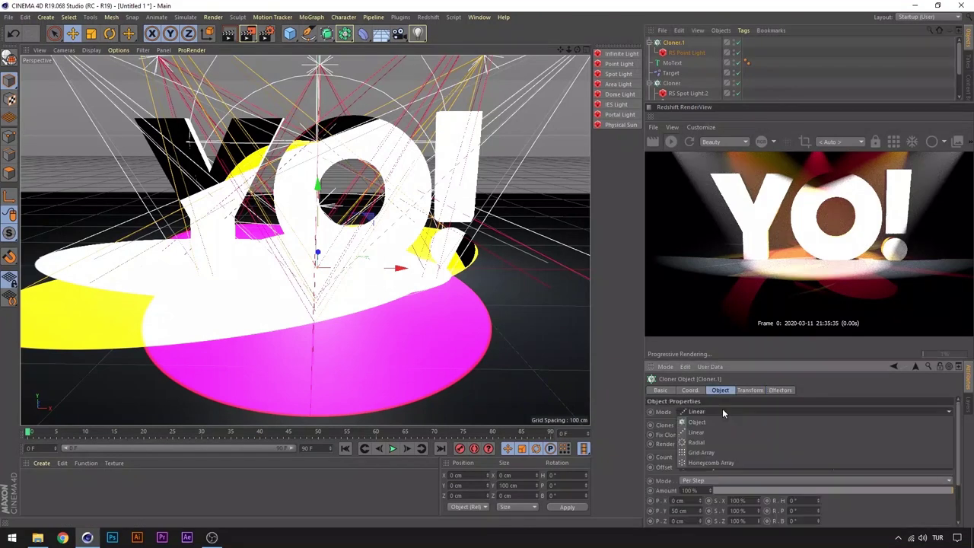
{"action": "left_click", "coordinate": [697, 443]}
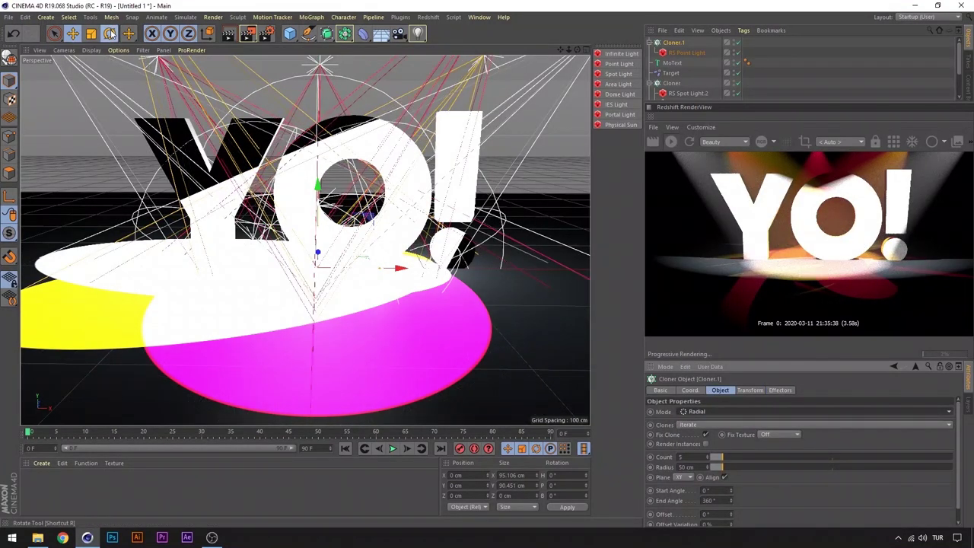
Step: Widen the point-light ring to a 209 cm radius and pitch the Cloner -90°
{"action": "left_click", "coordinate": [110, 33]}
{"action": "left_click_drag", "start_coordinate": [747, 465], "coordinate": [766, 465]}
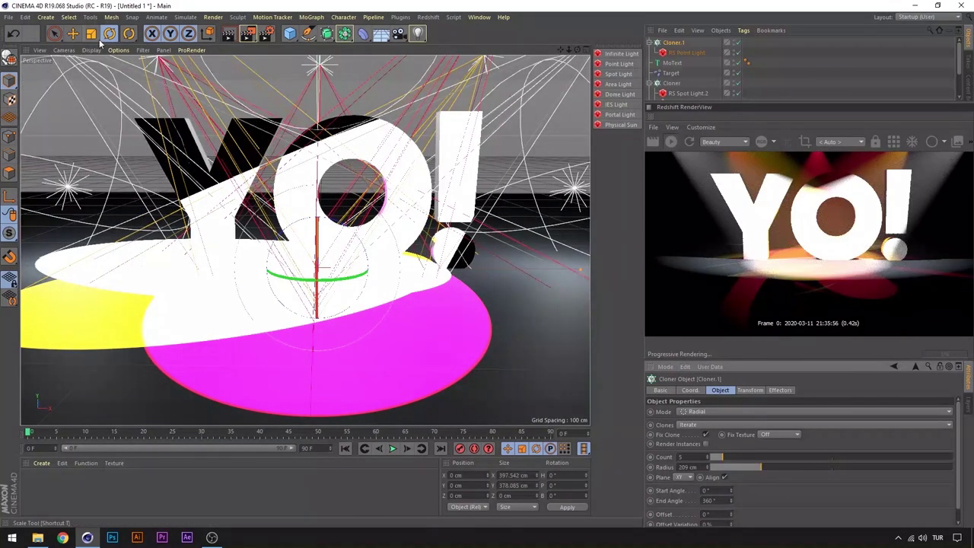
{"action": "left_click_drag", "start_coordinate": [319, 278], "coordinate": [289, 304]}
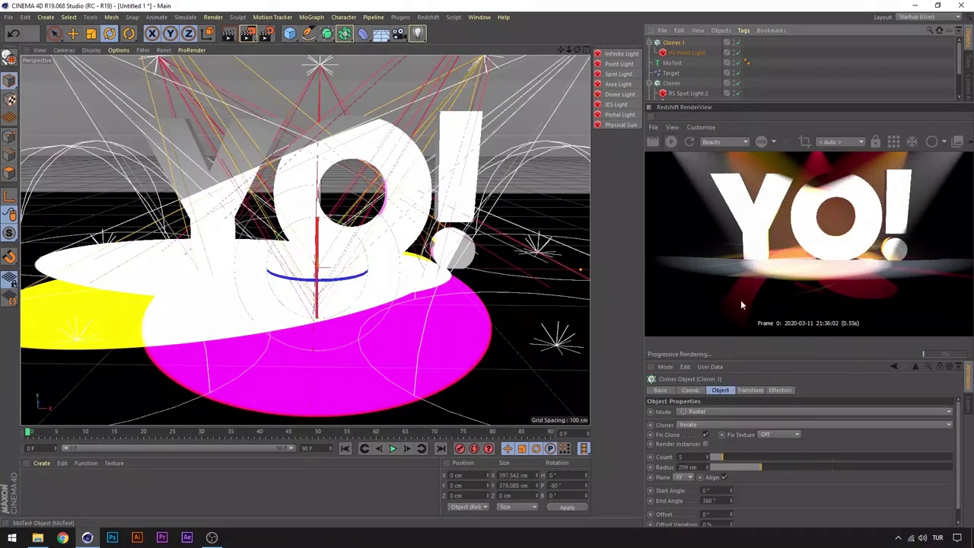
{"action": "left_click", "coordinate": [691, 390]}
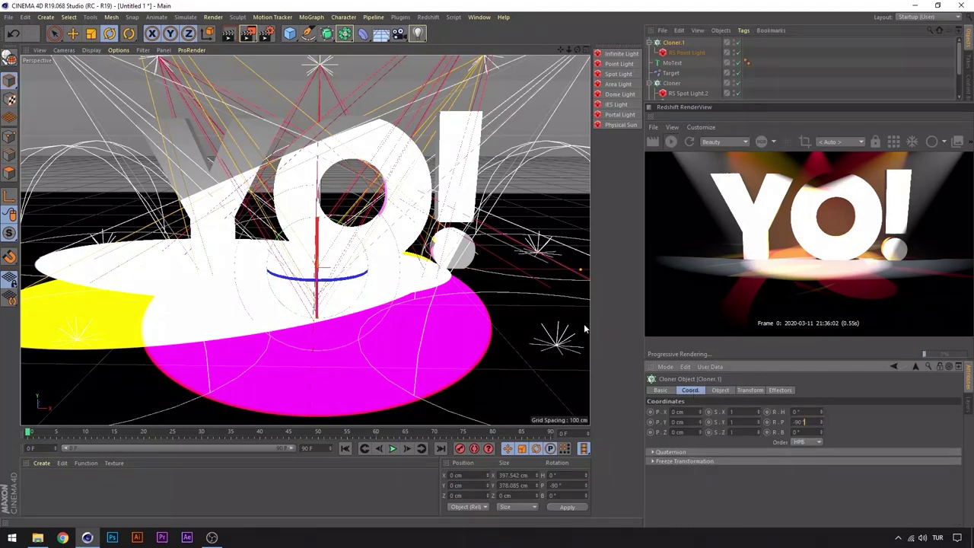
{"action": "left_click", "coordinate": [286, 228]}
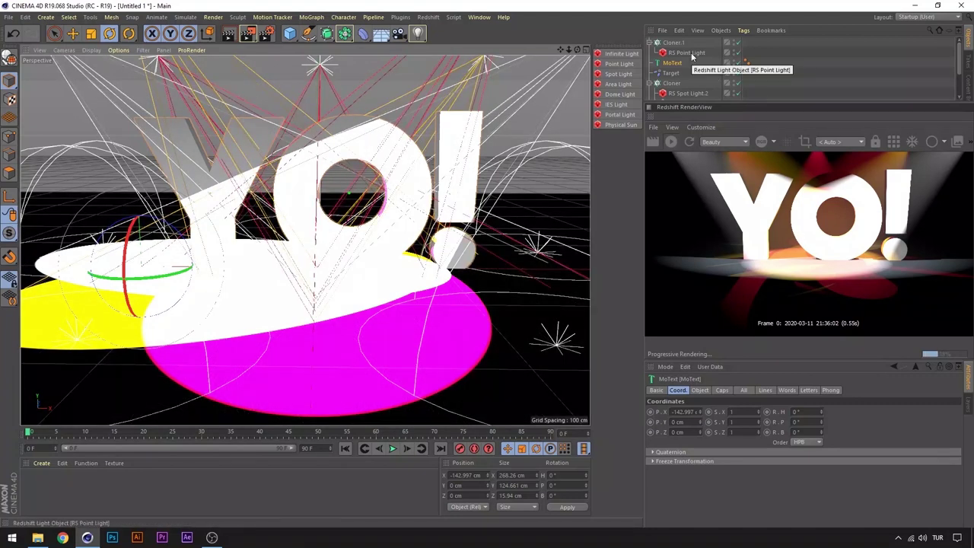
{"action": "left_click", "coordinate": [687, 92]}
Step: Select all three RS Spot Lights and lower their preview Illumination Adjustment to 0.003
{"action": "scroll", "coordinate": [780, 81], "scroll_direction": "down", "scroll_amount": 2}
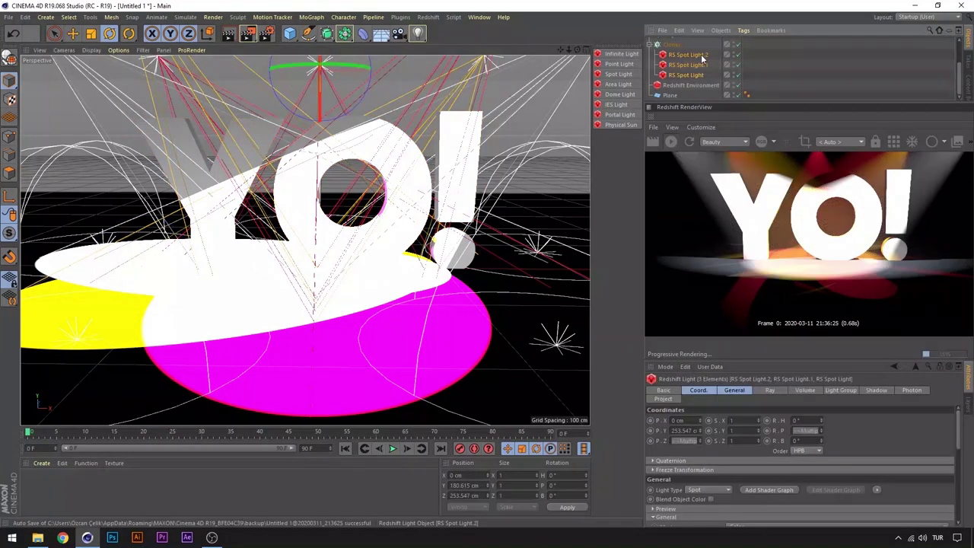
{"action": "left_click_drag", "start_coordinate": [961, 434], "coordinate": [960, 462]}
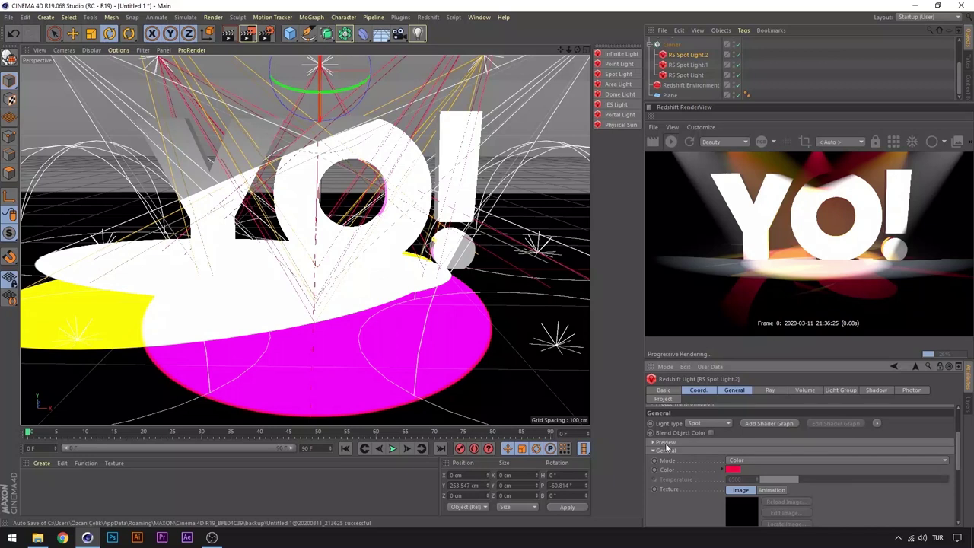
{"action": "left_click", "coordinate": [689, 76], "text": "shift"}
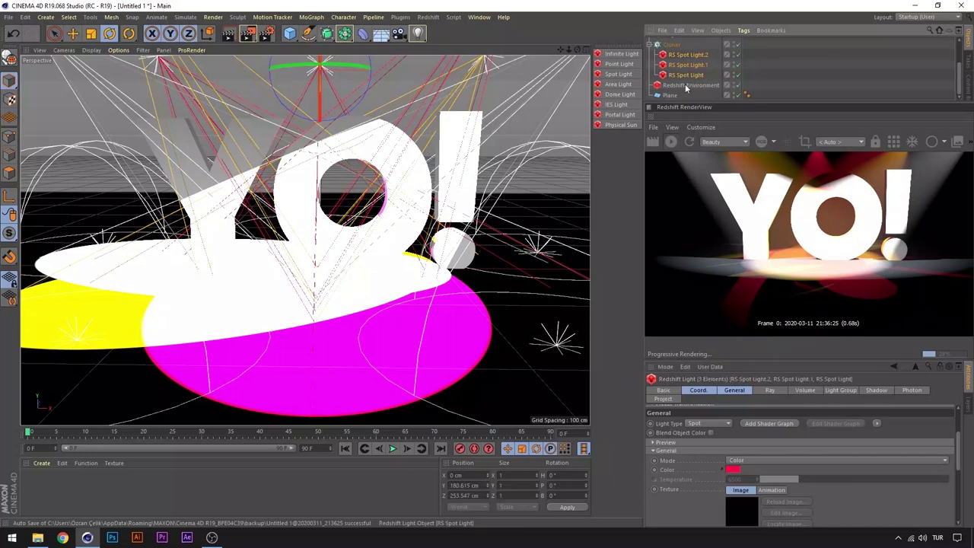
{"action": "left_click", "coordinate": [666, 443]}
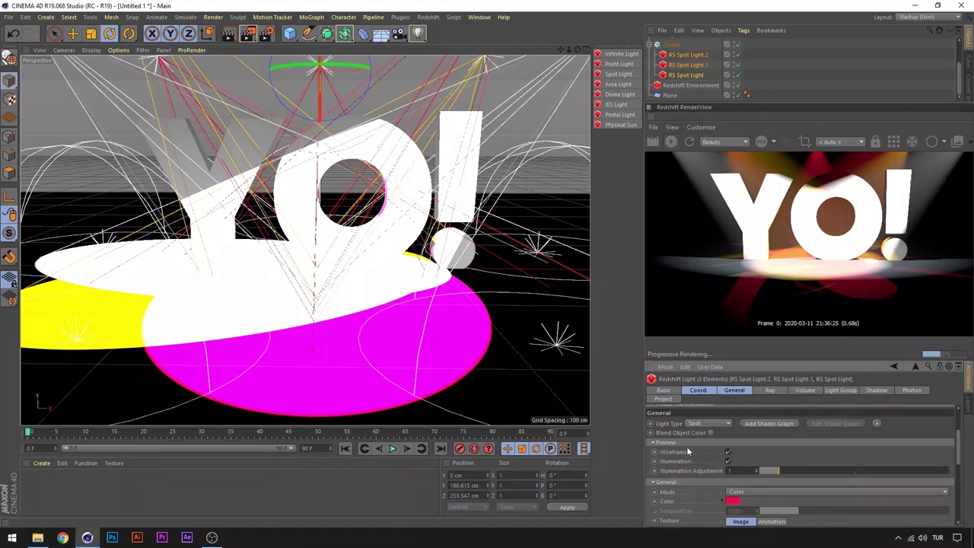
{"action": "mouse_move", "coordinate": [805, 470]}
{"action": "left_mouse_down"}
{"action": "mouse_move", "coordinate": [815, 477]}
{"action": "mouse_move", "coordinate": [757, 470]}
{"action": "left_mouse_up"}
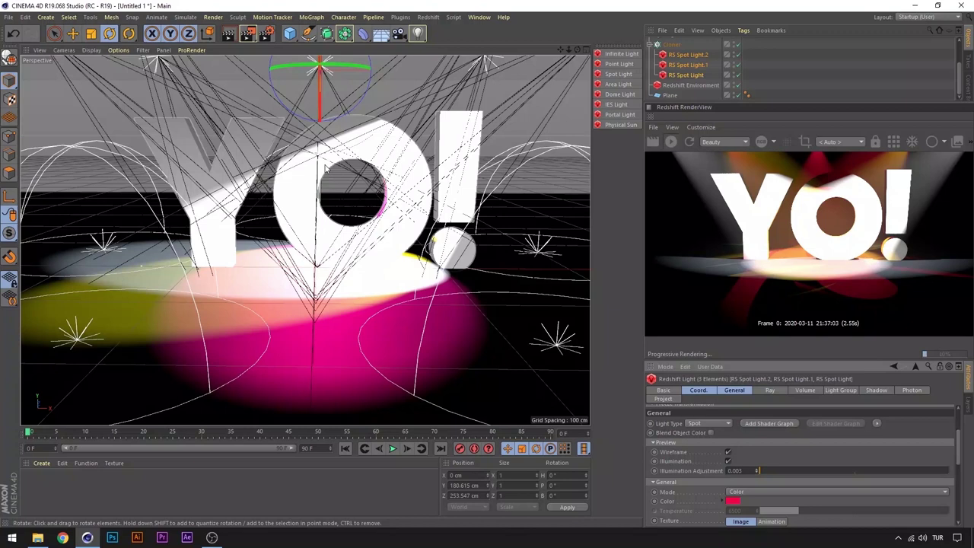
{"action": "left_click", "coordinate": [688, 55]}
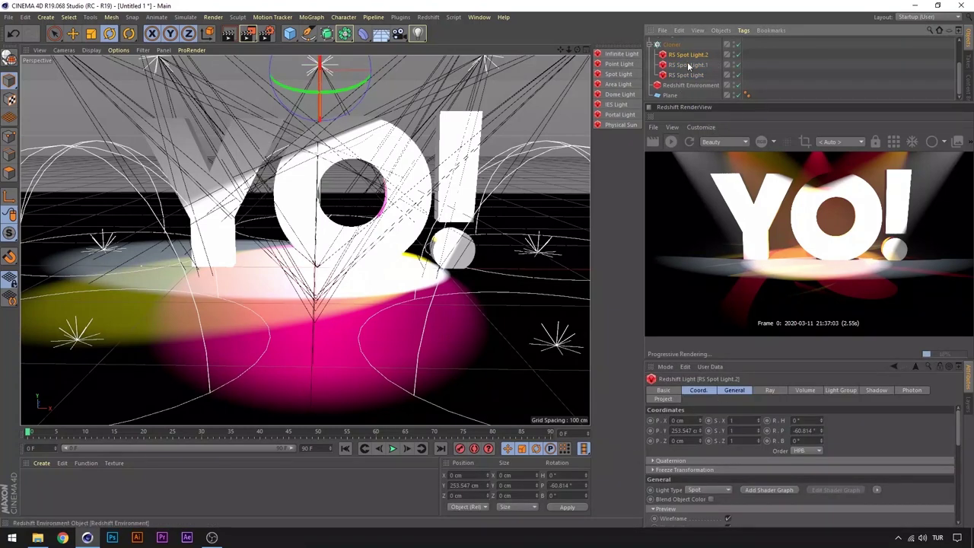
{"action": "scroll", "coordinate": [937, 448], "scroll_direction": "down", "scroll_amount": 2}
{"action": "scroll", "coordinate": [937, 449], "scroll_direction": "down", "scroll_amount": 2}
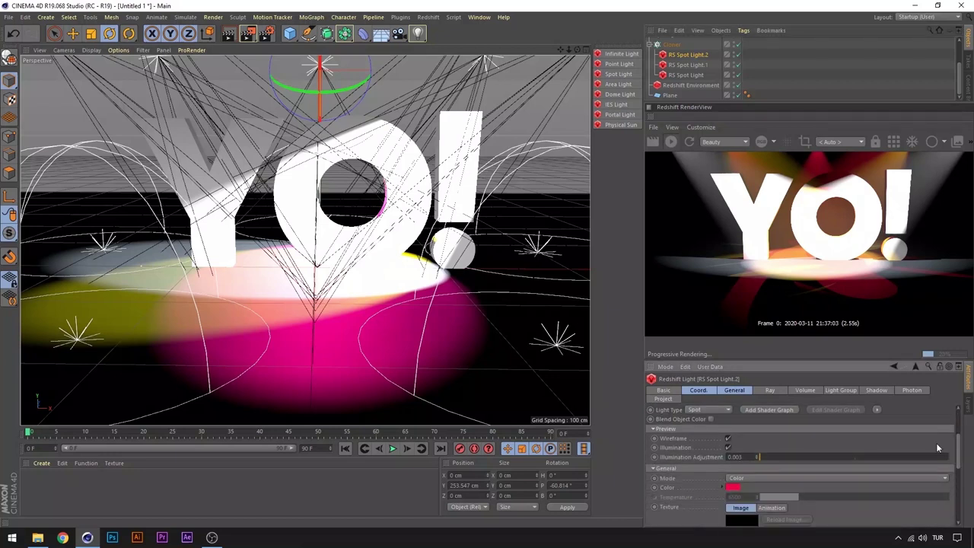
{"action": "scroll", "coordinate": [708, 68], "scroll_direction": "up", "scroll_amount": 2}
Step: Widen Cloner.1's radial radius to 355 cm
{"action": "left_click", "coordinate": [673, 43]}
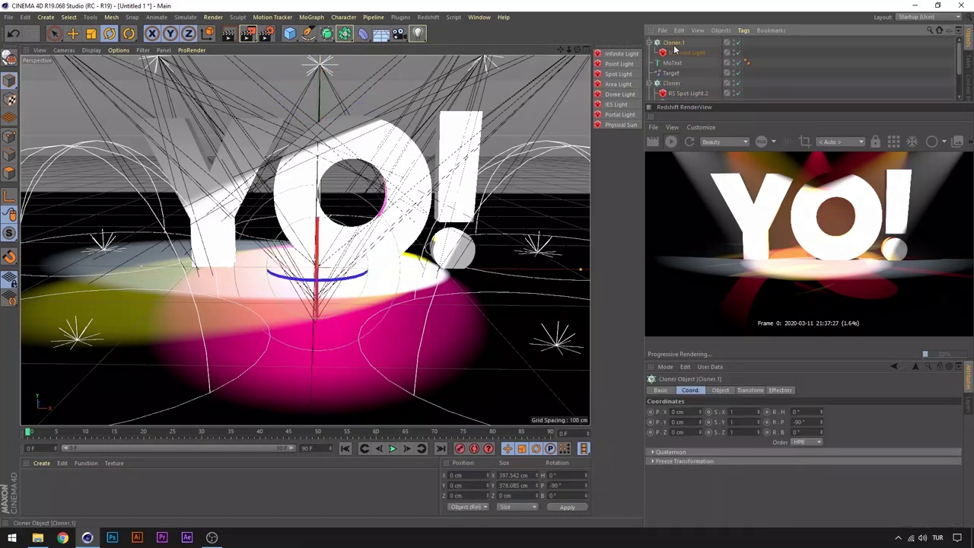
{"action": "left_click", "coordinate": [720, 389]}
{"action": "left_click_drag", "start_coordinate": [759, 467], "coordinate": [797, 467]}
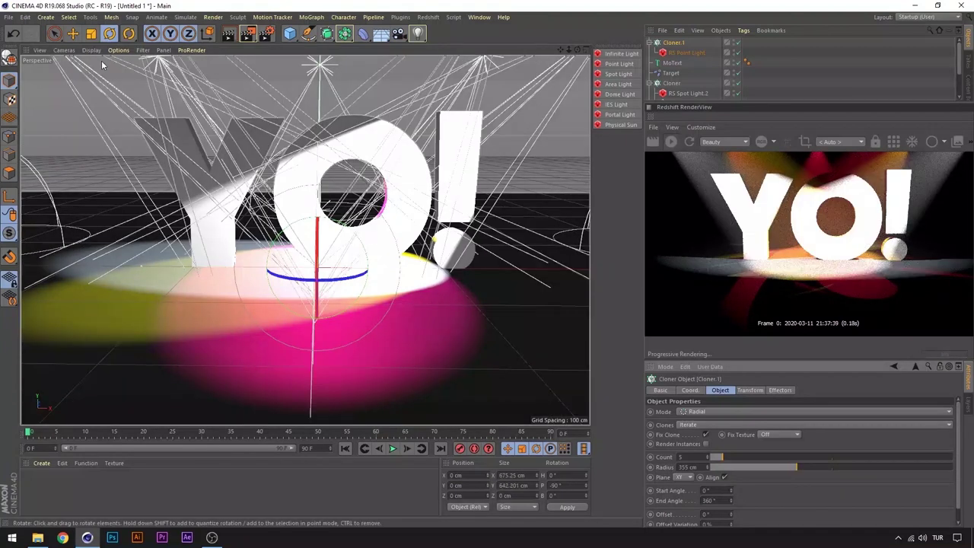
Step: Give the RS Point Light intensity 5000, Illumination Adjustment 0.013 and Volume Contribution Scale 0.008
{"action": "left_click", "coordinate": [326, 195]}
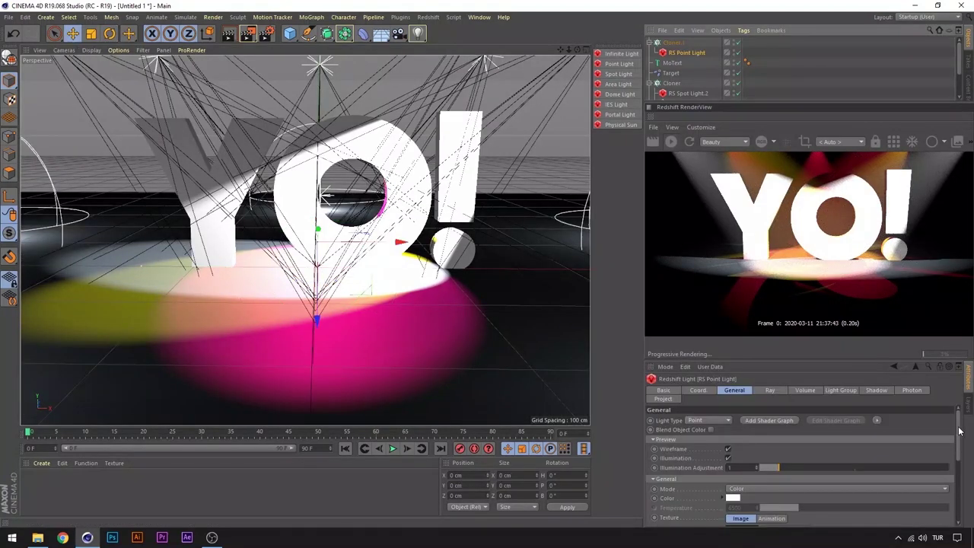
{"action": "left_click_drag", "start_coordinate": [958, 431], "coordinate": [959, 485]}
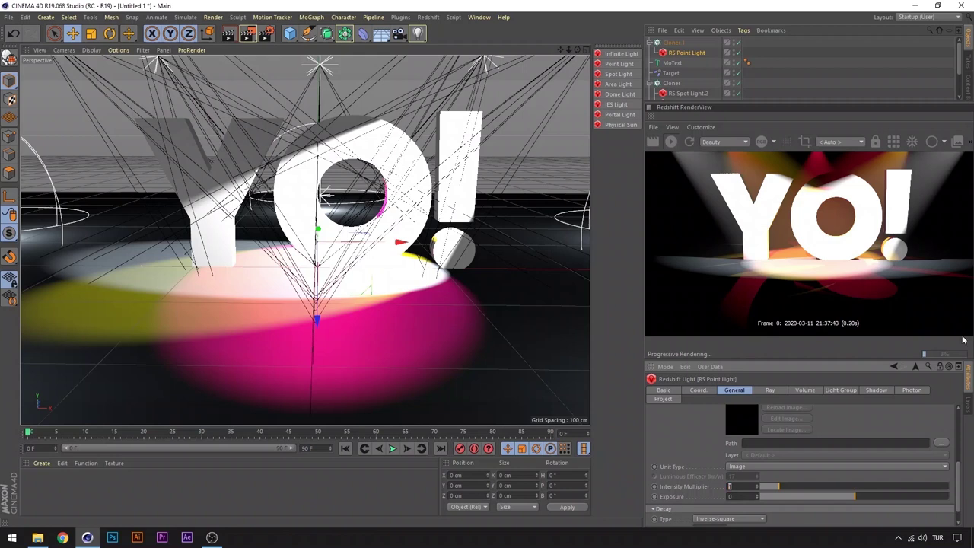
{"action": "type", "text": "000"}
{"action": "key", "text": "Return"}
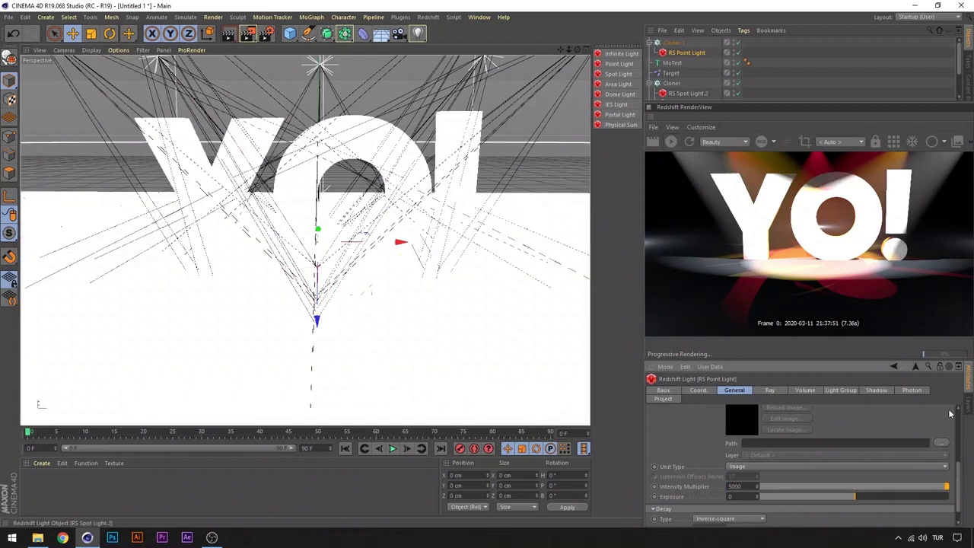
{"action": "scroll", "coordinate": [685, 478], "scroll_direction": "up", "scroll_amount": 3}
{"action": "scroll", "coordinate": [685, 477], "scroll_direction": "up", "scroll_amount": 3}
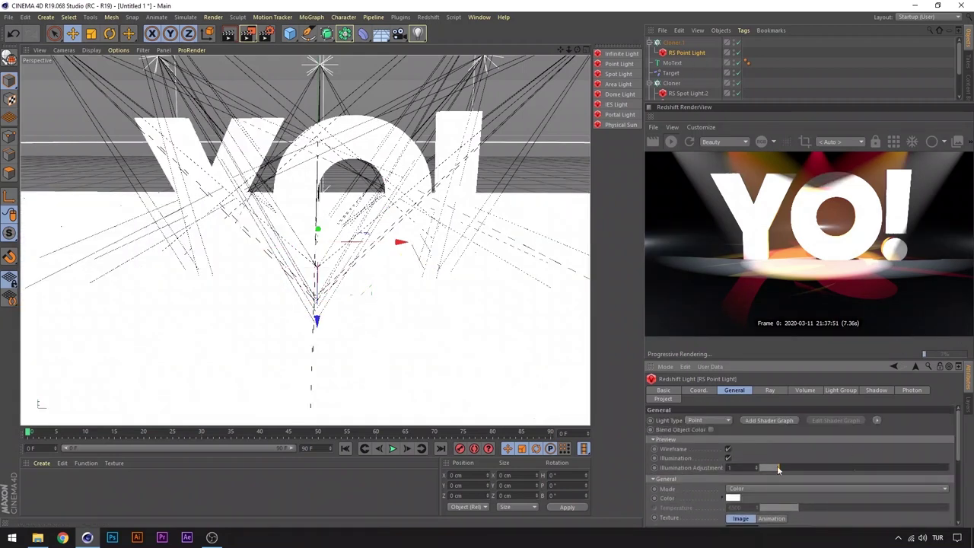
{"action": "left_click_drag", "start_coordinate": [777, 465], "coordinate": [760, 465]}
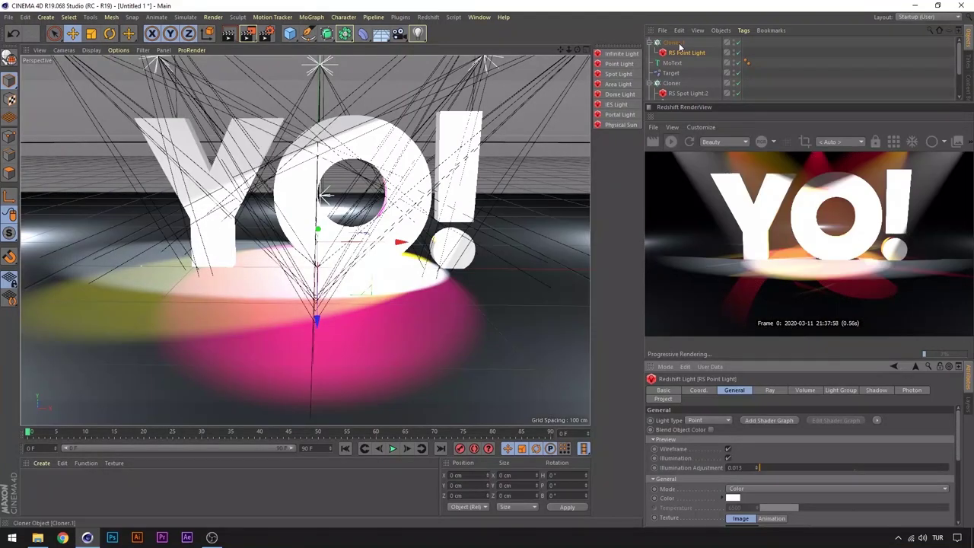
{"action": "left_click", "coordinate": [805, 390]}
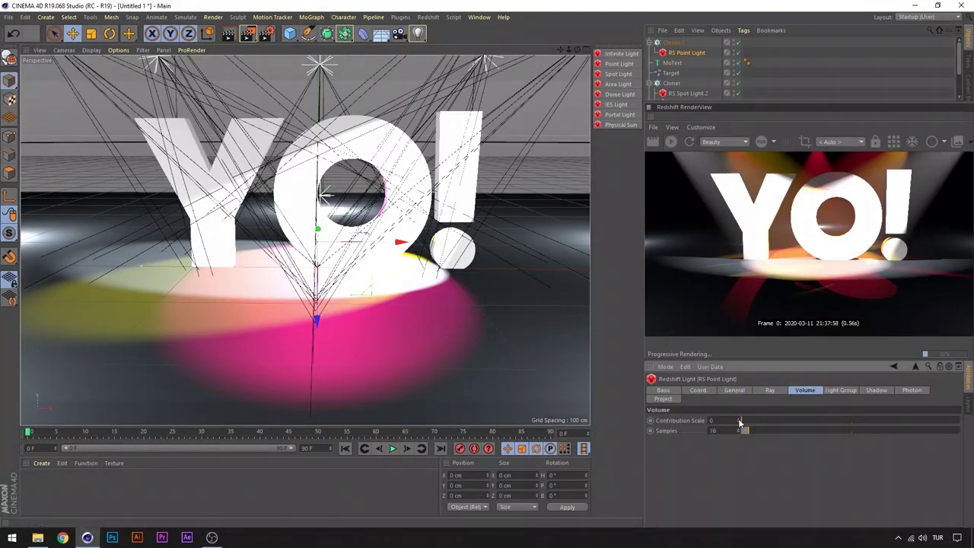
{"action": "left_click_drag", "start_coordinate": [739, 420], "coordinate": [740, 421]}
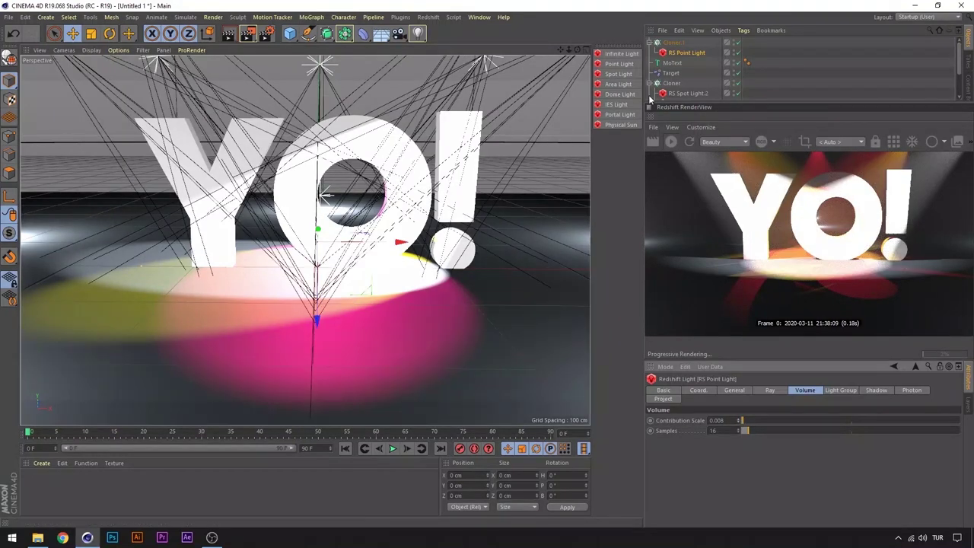
Step: Raise Cloner.1's count to 20 point lights
{"action": "left_click", "coordinate": [671, 43]}
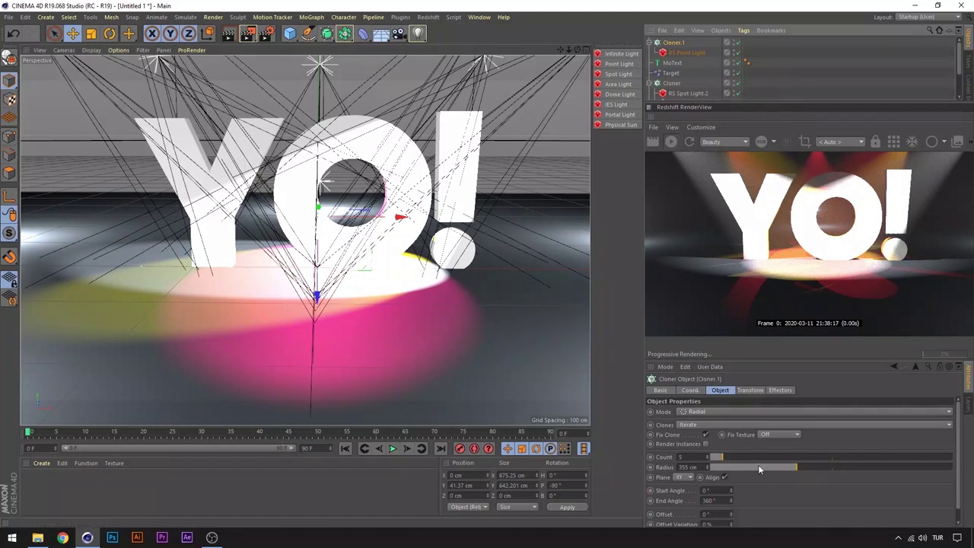
{"action": "left_click_drag", "start_coordinate": [752, 457], "coordinate": [758, 457]}
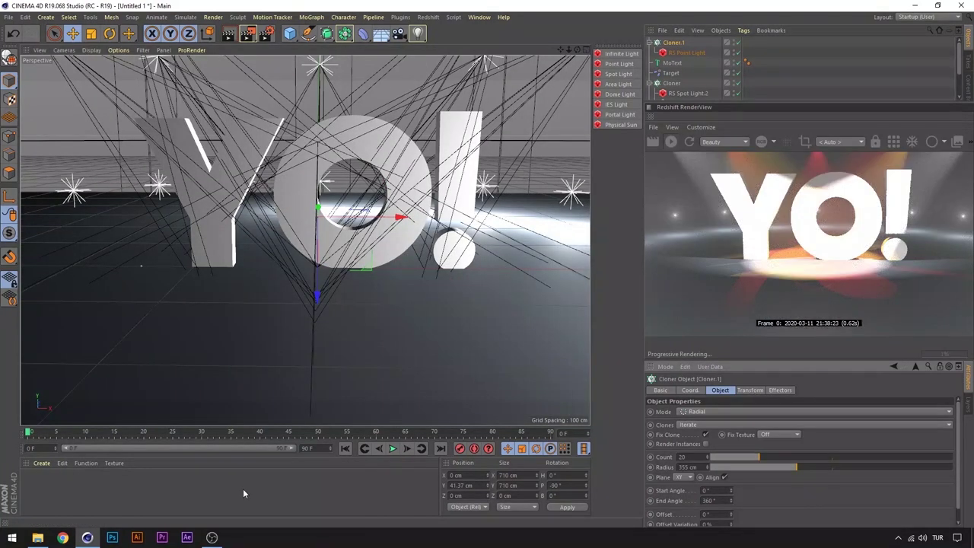
{"action": "left_click", "coordinate": [243, 494]}
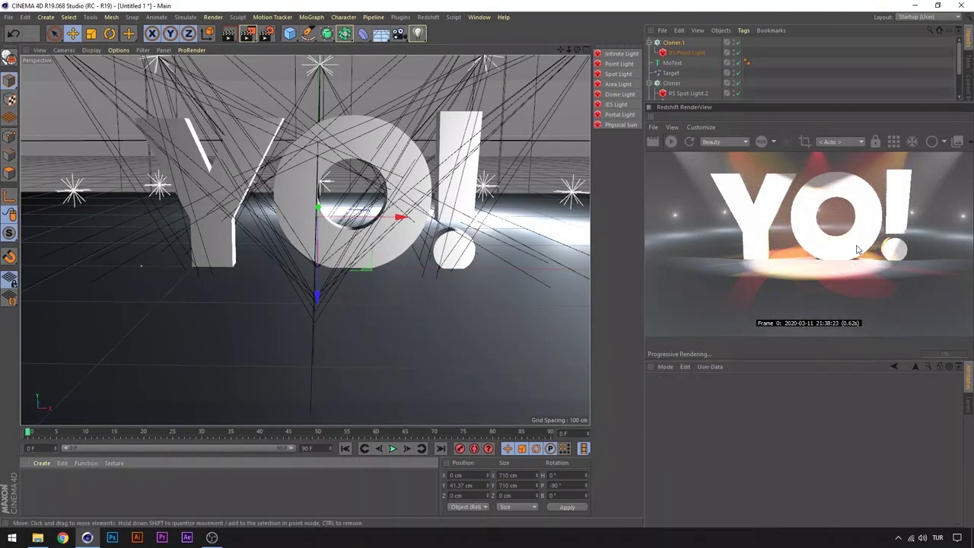
{"action": "left_click", "coordinate": [41, 463]}
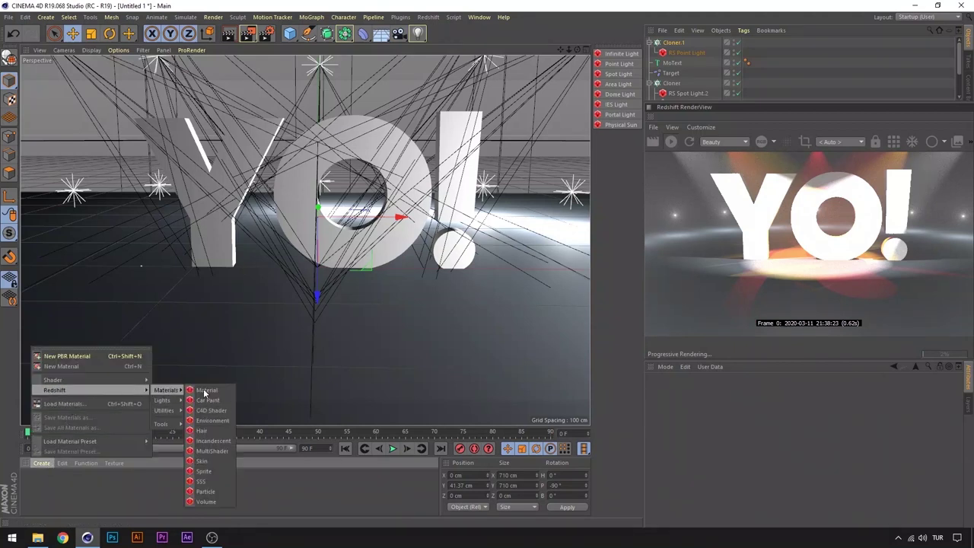
Step: Create a new Redshift RS Material and apply it to the YO! MoText
{"action": "left_click", "coordinate": [205, 393]}
{"action": "double_click", "coordinate": [49, 474]}
{"action": "left_click", "coordinate": [424, 36]}
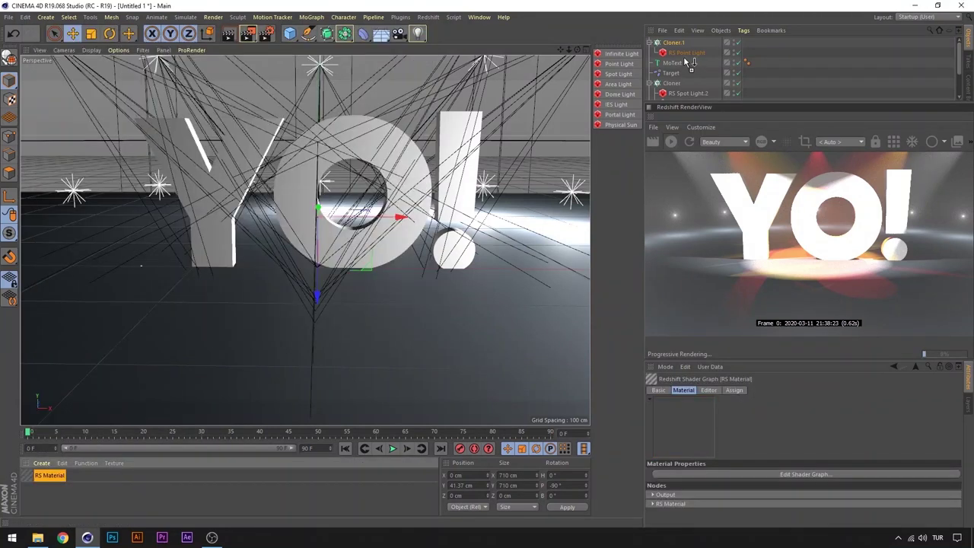
{"action": "left_click_drag", "start_coordinate": [679, 67], "coordinate": [678, 64]}
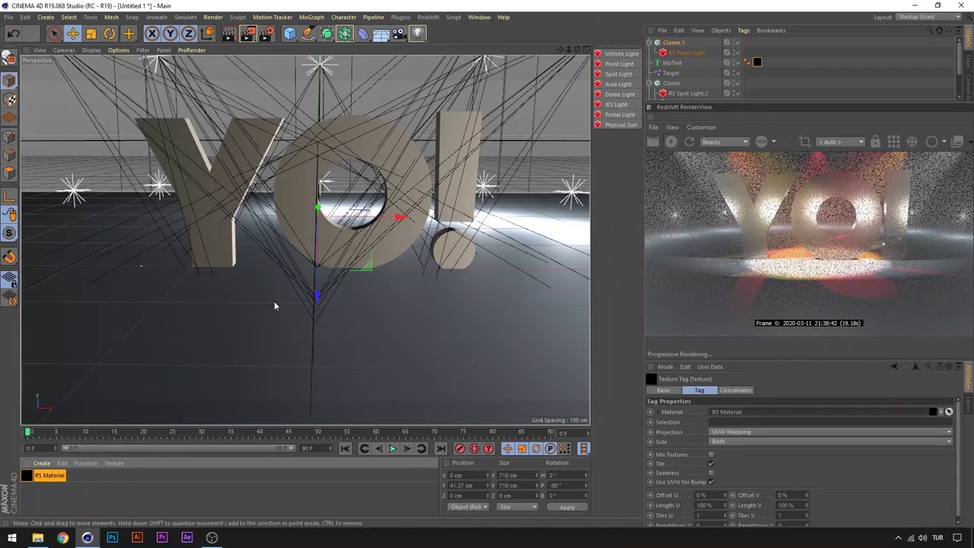
Step: Give the MoText front and back Fillet Caps with 5 steps and a 5 cm radius
{"action": "left_click", "coordinate": [673, 62]}
{"action": "left_click", "coordinate": [722, 390]}
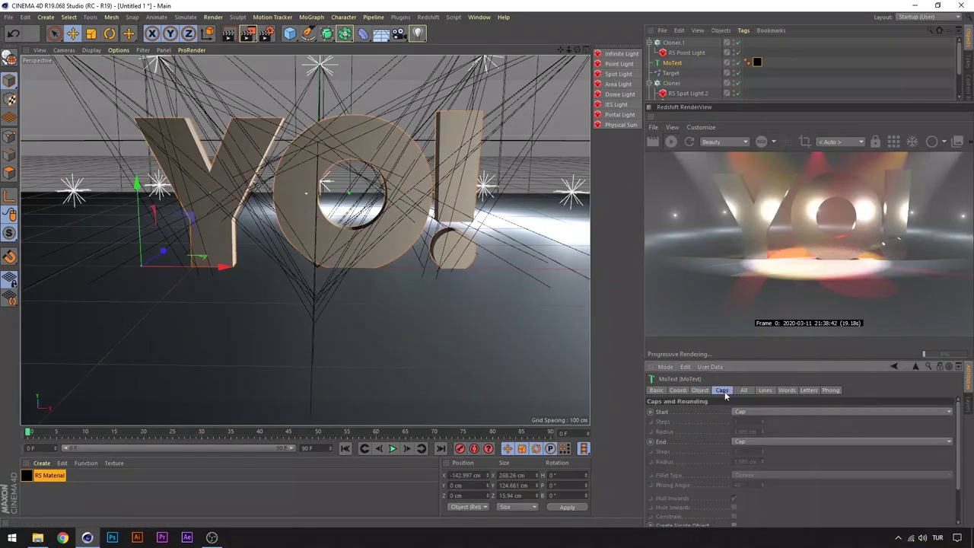
{"action": "left_click", "coordinate": [765, 411]}
{"action": "left_click", "coordinate": [747, 452]}
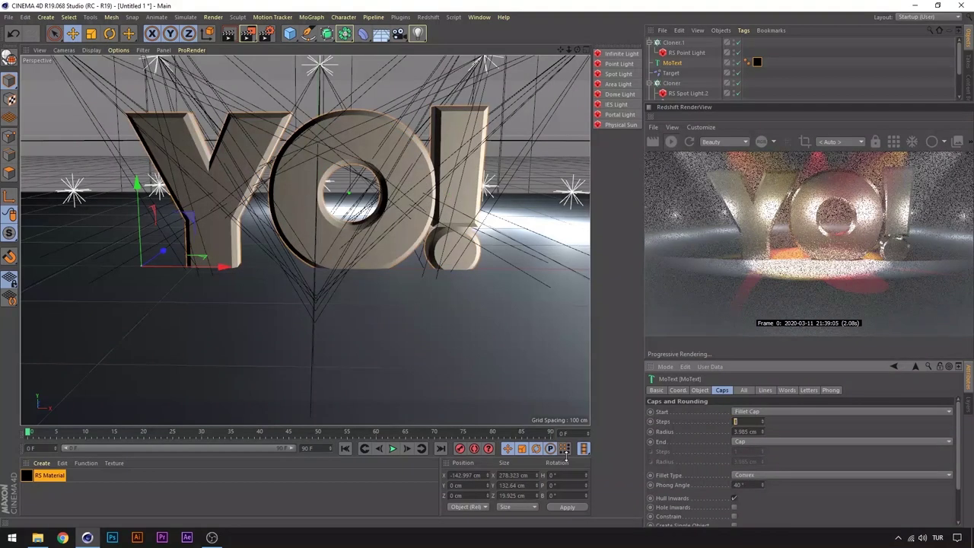
{"action": "type", "text": "35"}
{"action": "key", "text": "Tab"}
{"action": "type", "text": "5"}
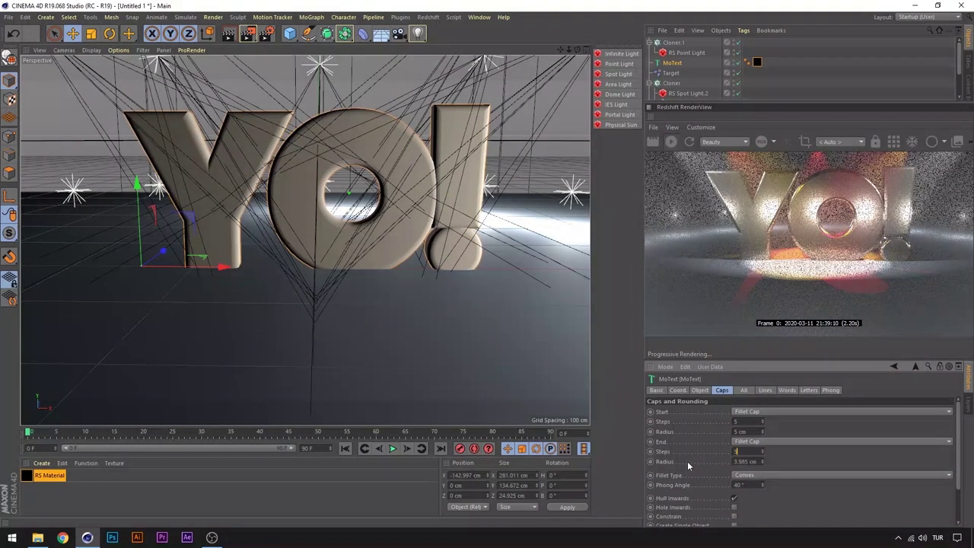
{"action": "key", "text": "Tab"}
{"action": "key", "text": "Return"}
{"action": "key", "text": "t"}
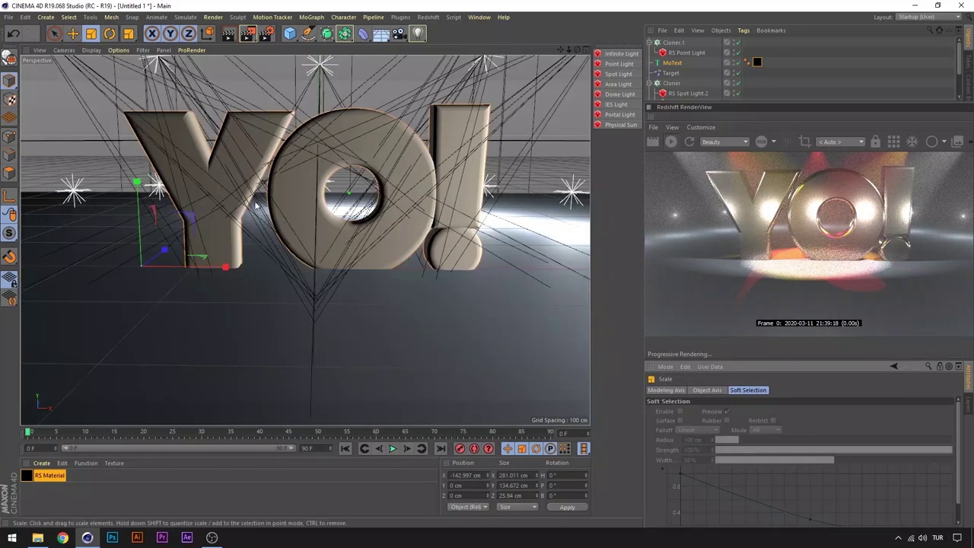
{"action": "left_click_drag", "start_coordinate": [221, 265], "coordinate": [200, 264]}
{"action": "key", "text": "ctrl+z"}
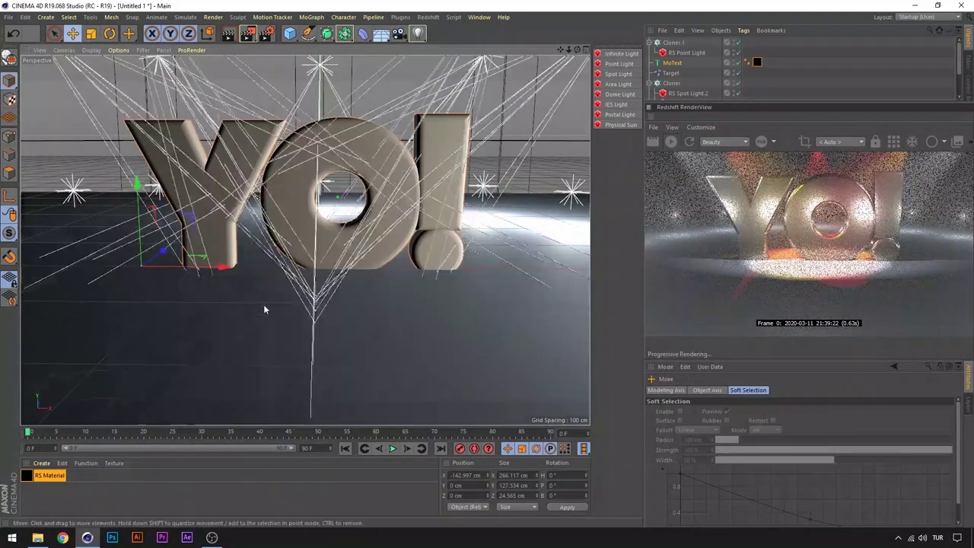
{"action": "key", "text": "e"}
{"action": "left_click", "coordinate": [683, 81]}
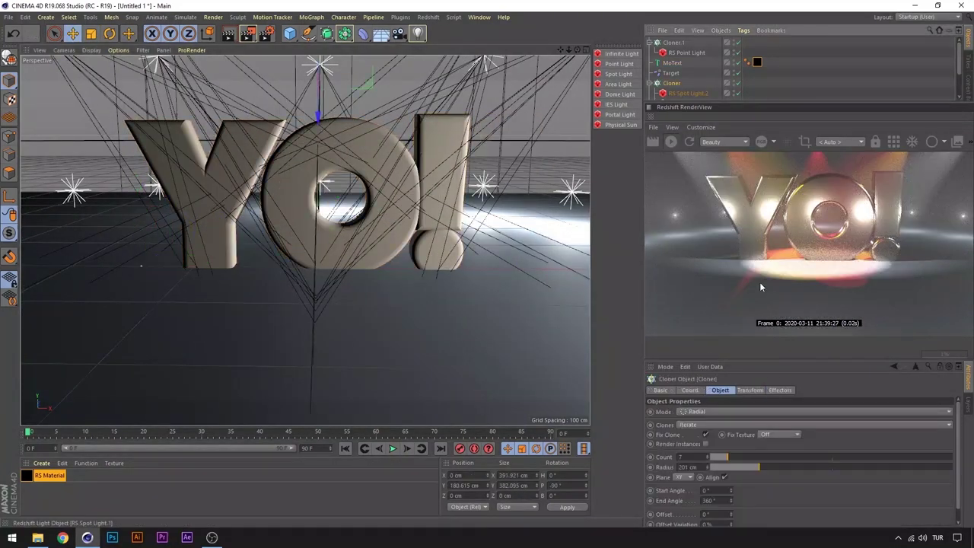
Step: Make the MoText 'YO!' the Target effector's Target Object, then show the MoText's object settings
{"action": "left_click", "coordinate": [672, 74]}
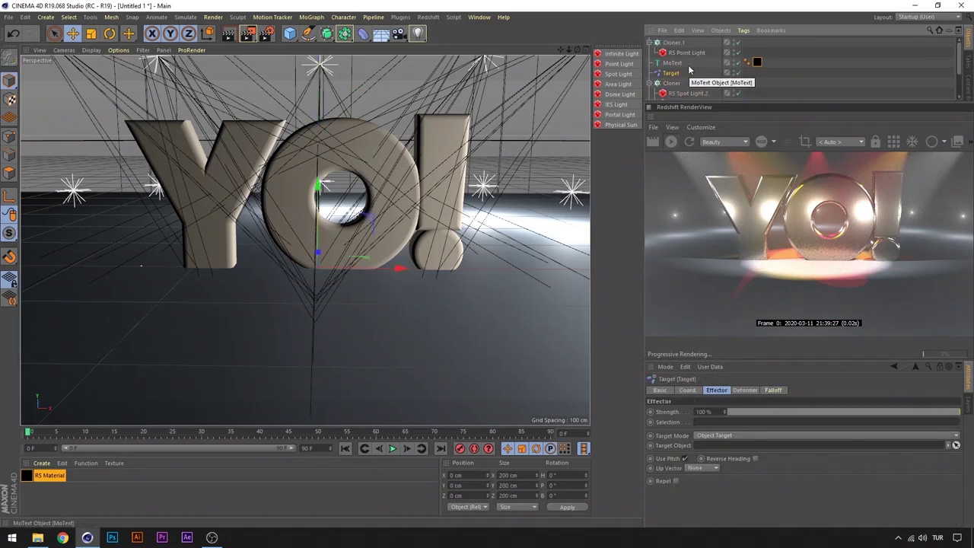
{"action": "mouse_move", "coordinate": [674, 67]}
{"action": "left_mouse_down"}
{"action": "mouse_move", "coordinate": [732, 424]}
{"action": "mouse_move", "coordinate": [719, 445]}
{"action": "left_mouse_up"}
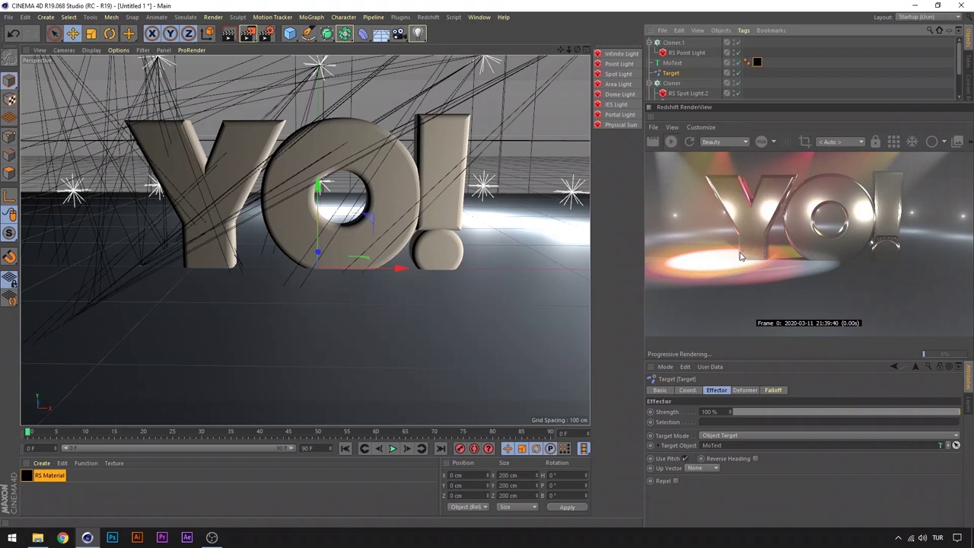
{"action": "left_click", "coordinate": [673, 64]}
{"action": "left_click", "coordinate": [699, 390]}
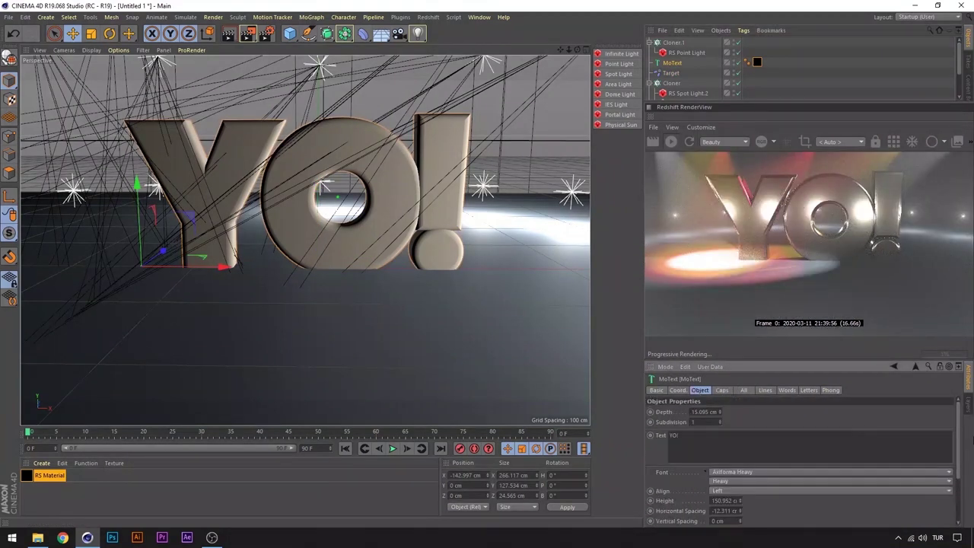
Step: Set the MoText alignment to Middle and move the text back near the origin
{"action": "scroll", "coordinate": [960, 420], "scroll_direction": "down", "scroll_amount": 3}
{"action": "left_click", "coordinate": [737, 422]}
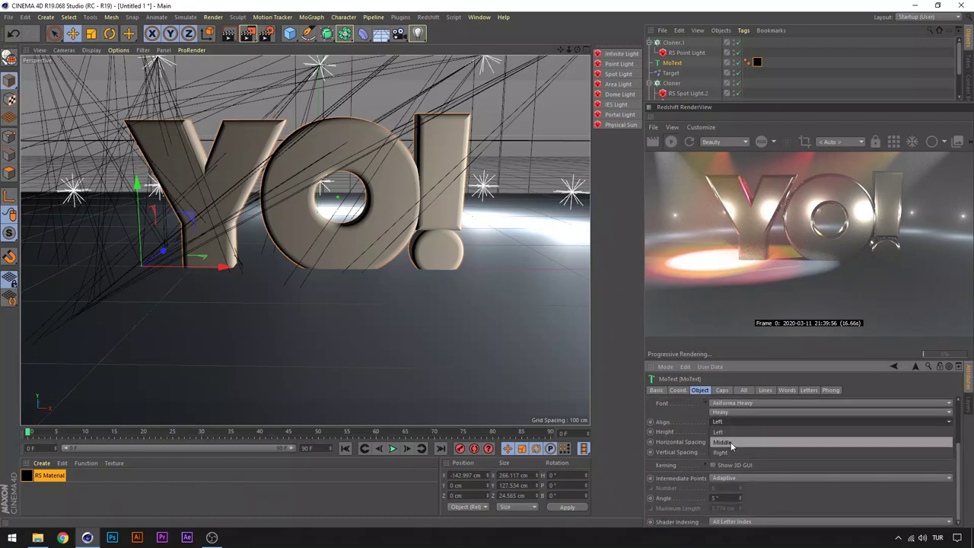
{"action": "left_click", "coordinate": [737, 437]}
{"action": "left_click_drag", "start_coordinate": [223, 267], "coordinate": [394, 272]}
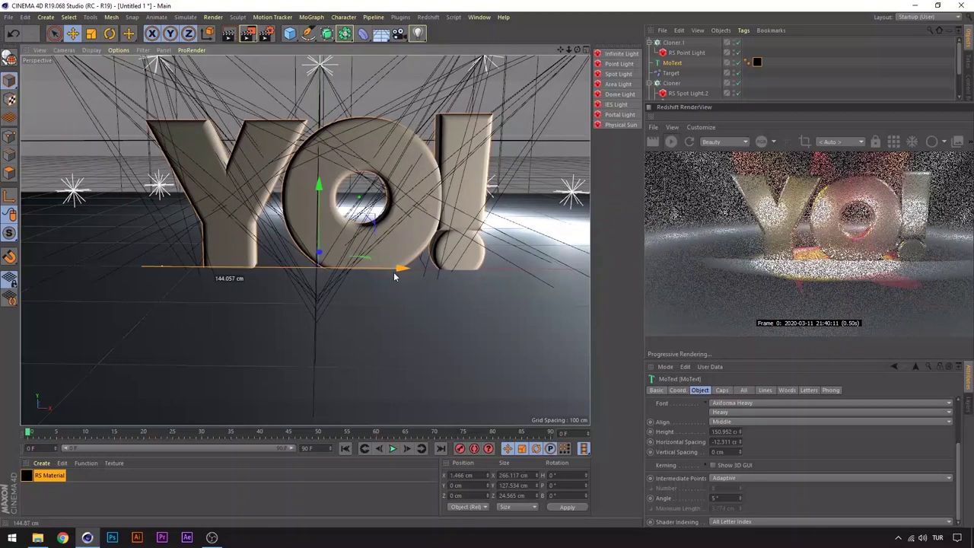
{"action": "left_click_drag", "start_coordinate": [577, 50], "coordinate": [576, 67]}
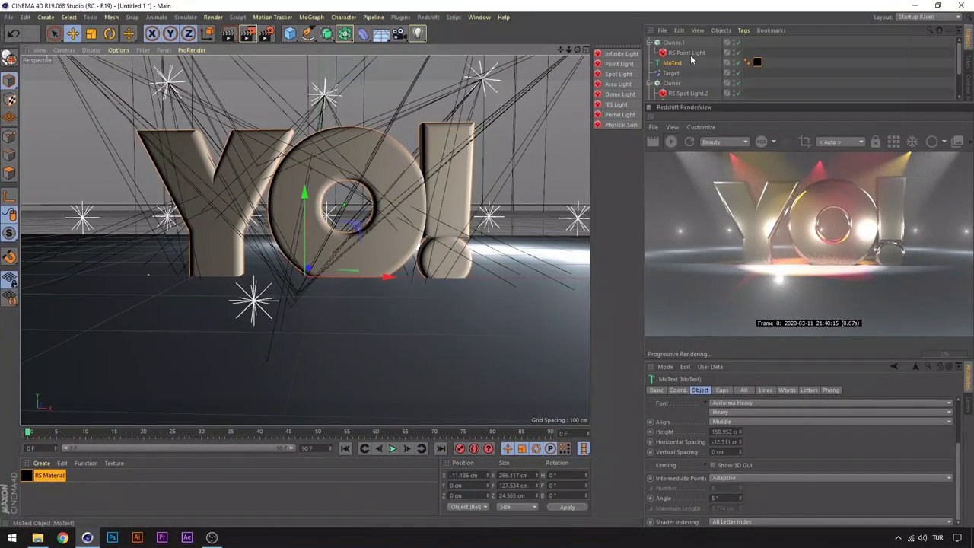
Step: Widen the point-light Cloner.1 ring radius to 684 cm, then deselect it
{"action": "left_click", "coordinate": [673, 43]}
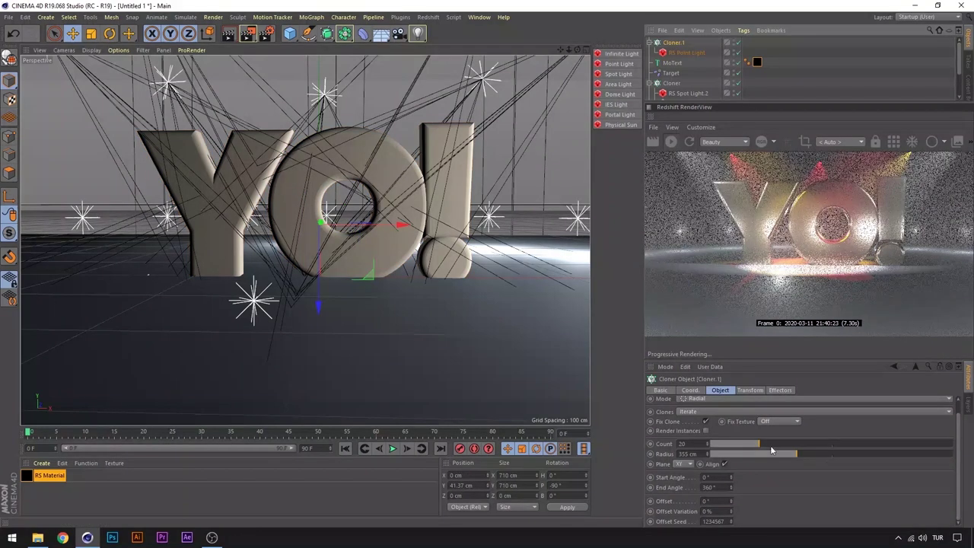
{"action": "left_click", "coordinate": [858, 454]}
{"action": "left_click_drag", "start_coordinate": [859, 454], "coordinate": [877, 454]}
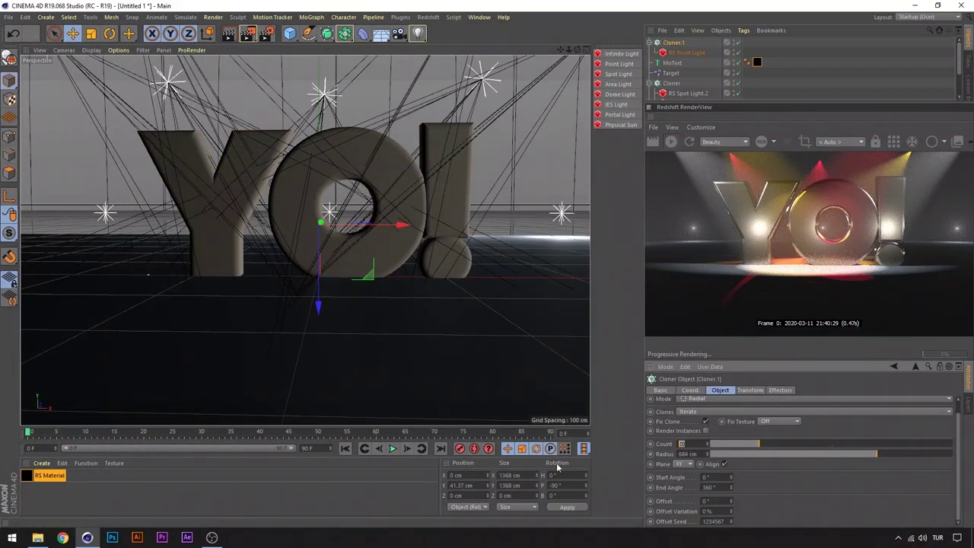
{"action": "left_click", "coordinate": [327, 343]}
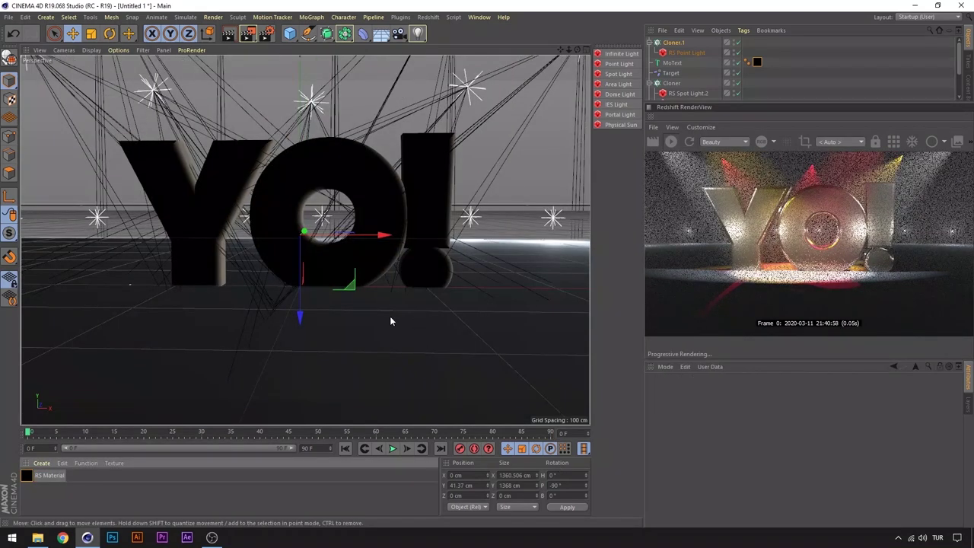
Step: Create a new Redshift RS Material and apply it to the YO! MoText
{"action": "left_click", "coordinate": [42, 464]}
{"action": "mouse_move", "coordinate": [55, 390]}
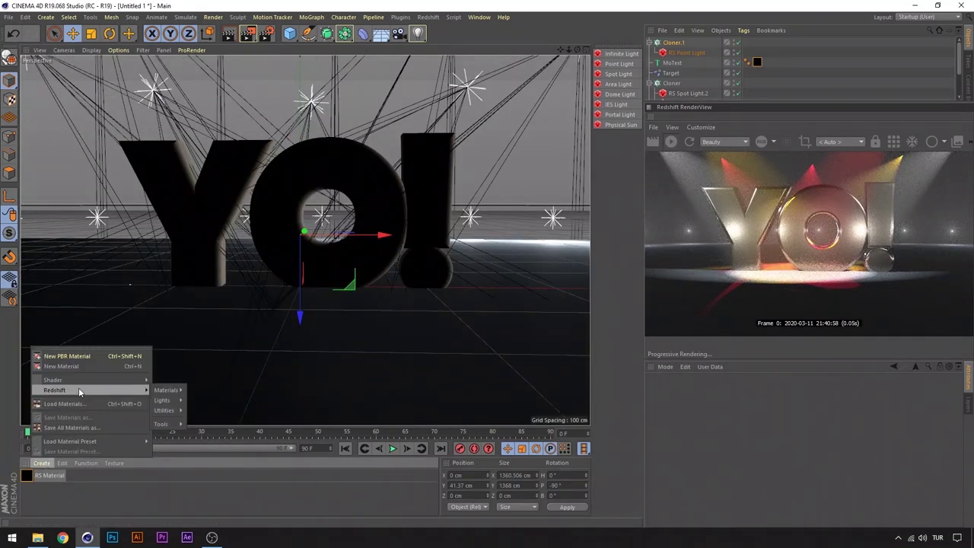
{"action": "left_click", "coordinate": [201, 389]}
{"action": "left_click_drag", "start_coordinate": [34, 475], "coordinate": [197, 358]}
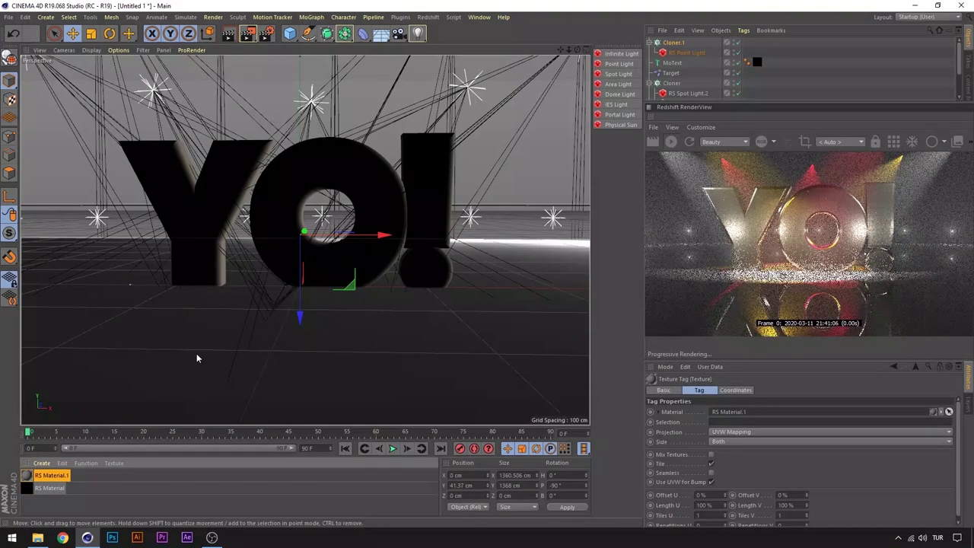
Step: In the material's Shader Graph, raise Reflection Roughness to about 0.6
{"action": "double_click", "coordinate": [49, 477]}
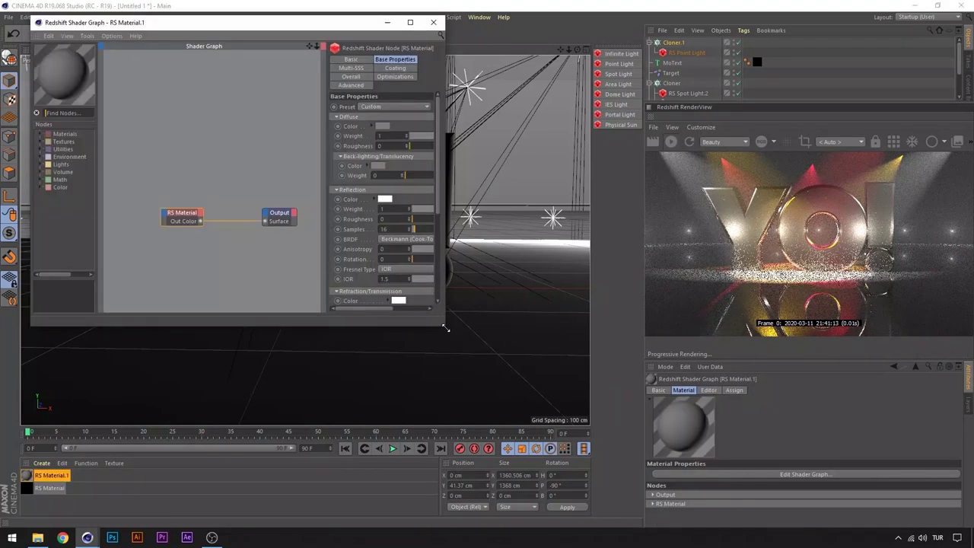
{"action": "left_click_drag", "start_coordinate": [446, 328], "coordinate": [610, 392]}
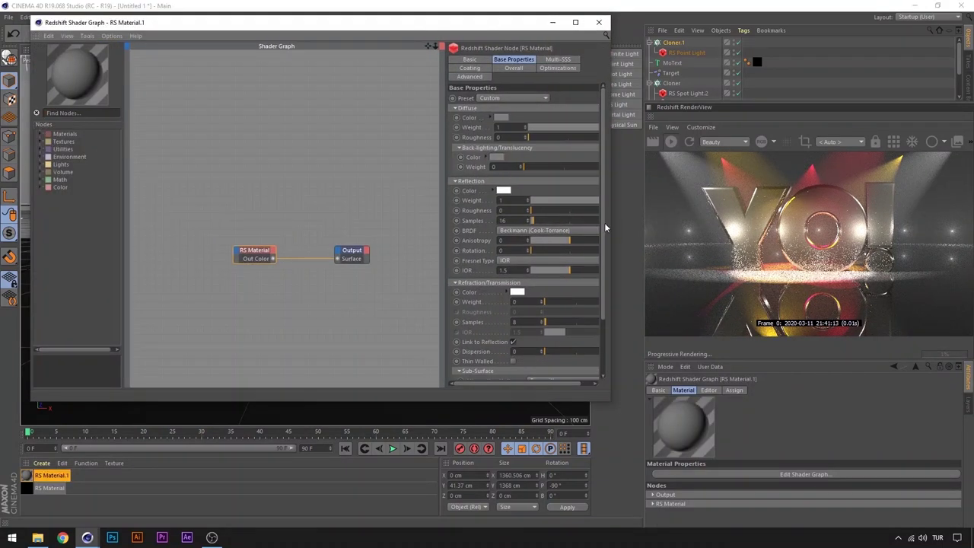
{"action": "left_click_drag", "start_coordinate": [604, 222], "coordinate": [603, 241]}
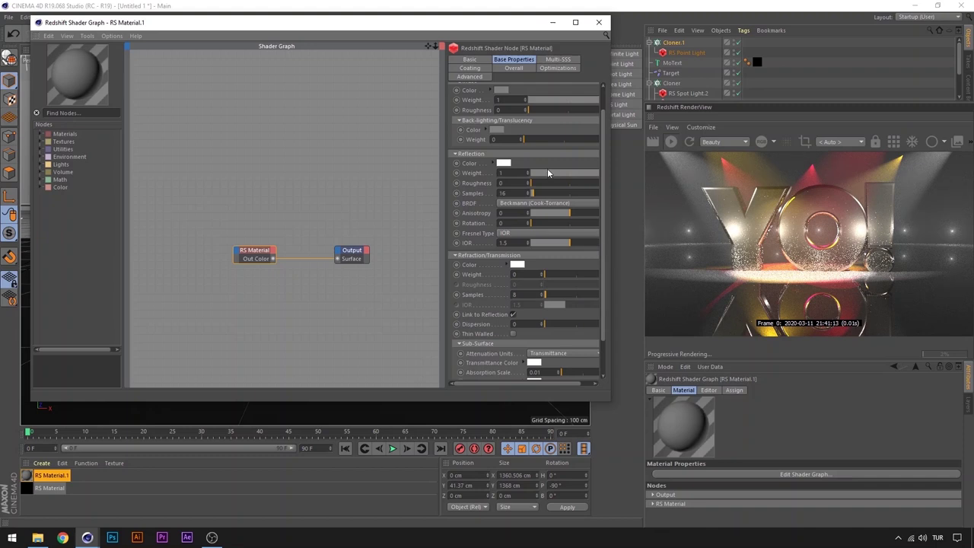
{"action": "left_click", "coordinate": [472, 154]}
{"action": "left_click", "coordinate": [470, 182]}
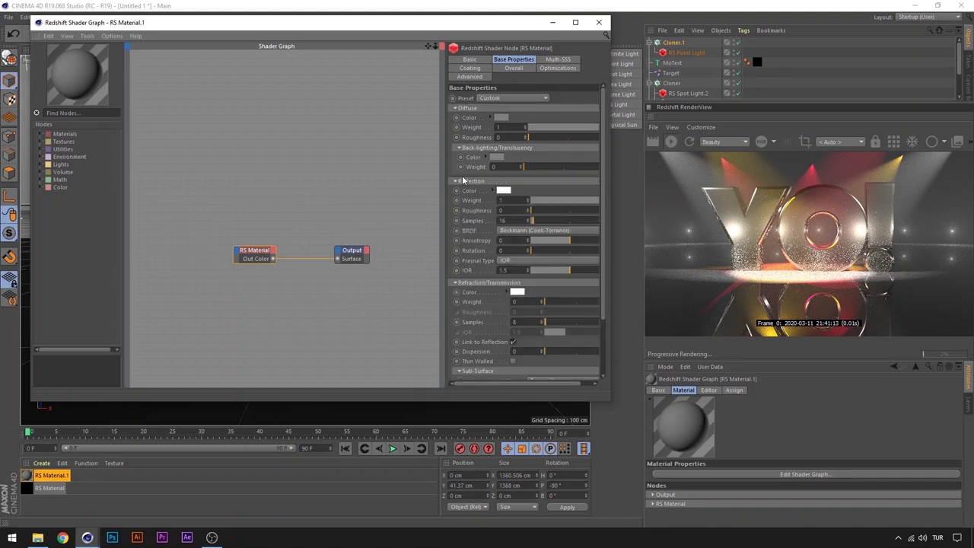
{"action": "left_click_drag", "start_coordinate": [543, 211], "coordinate": [573, 218]}
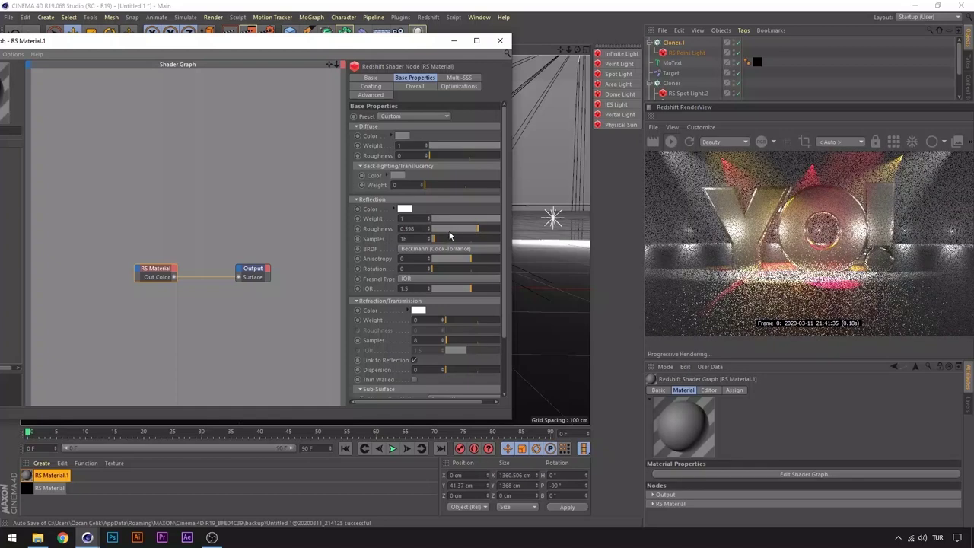
{"action": "left_click", "coordinate": [500, 40]}
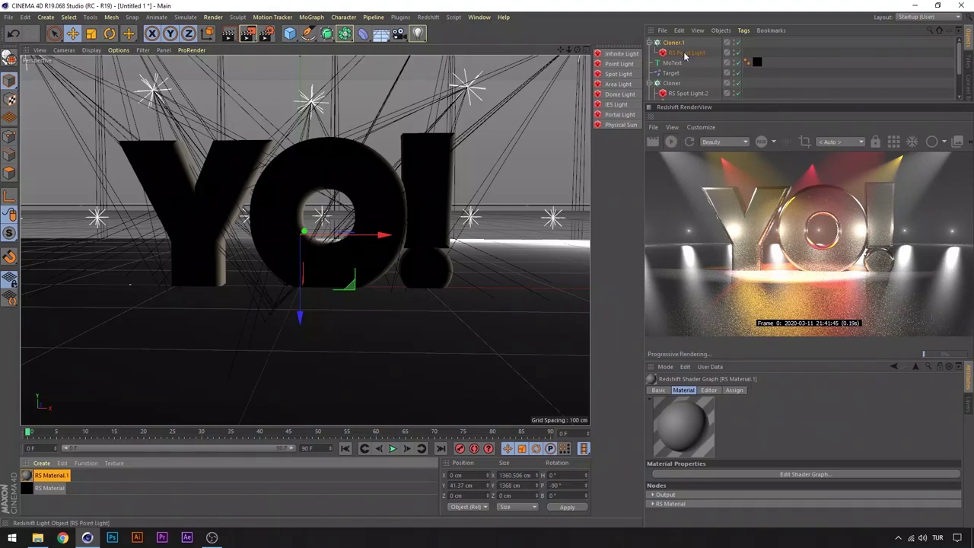
Step: Set the spotlight Cloner's radius to 318 cm and raise the ring higher
{"action": "left_click_drag", "start_coordinate": [577, 51], "coordinate": [305, 240]}
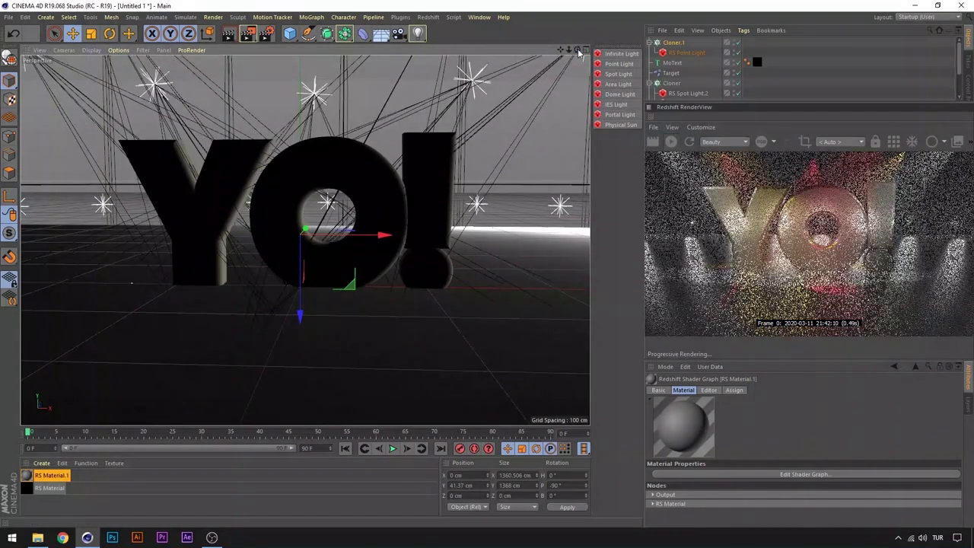
{"action": "left_click", "coordinate": [672, 83]}
{"action": "left_click_drag", "start_coordinate": [734, 466], "coordinate": [789, 469]}
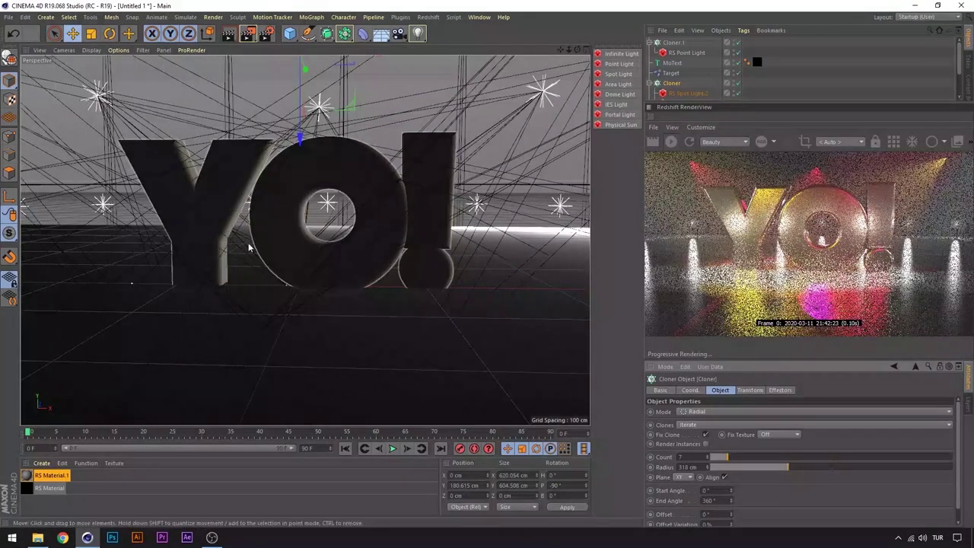
{"action": "left_click_drag", "start_coordinate": [297, 102], "coordinate": [290, 59]}
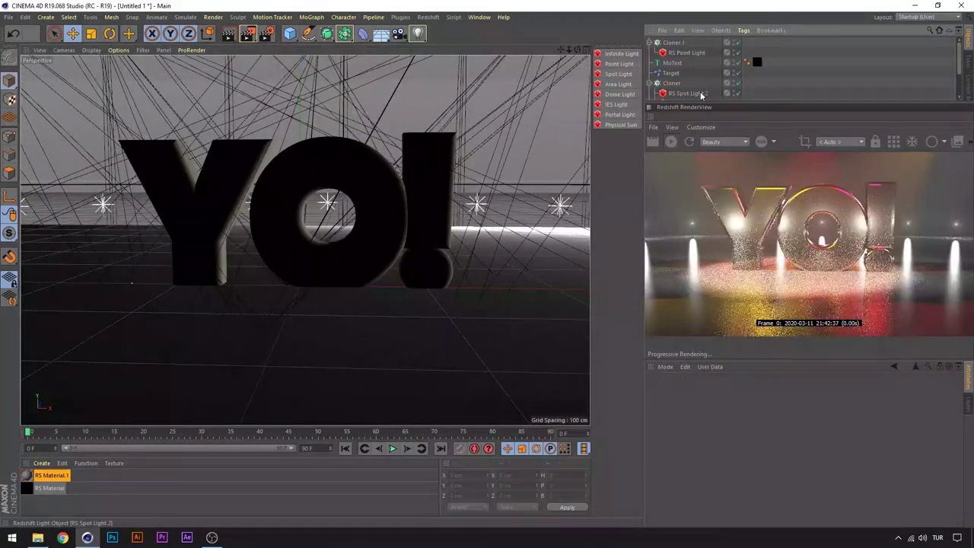
Step: Select RS Spot Light, RS Spot Light.1 and RS Spot Light.2 together
{"action": "left_click", "coordinate": [702, 93]}
{"action": "scroll", "coordinate": [710, 85], "scroll_direction": "down", "scroll_amount": 1}
{"action": "left_click", "coordinate": [685, 75], "text": "shift"}
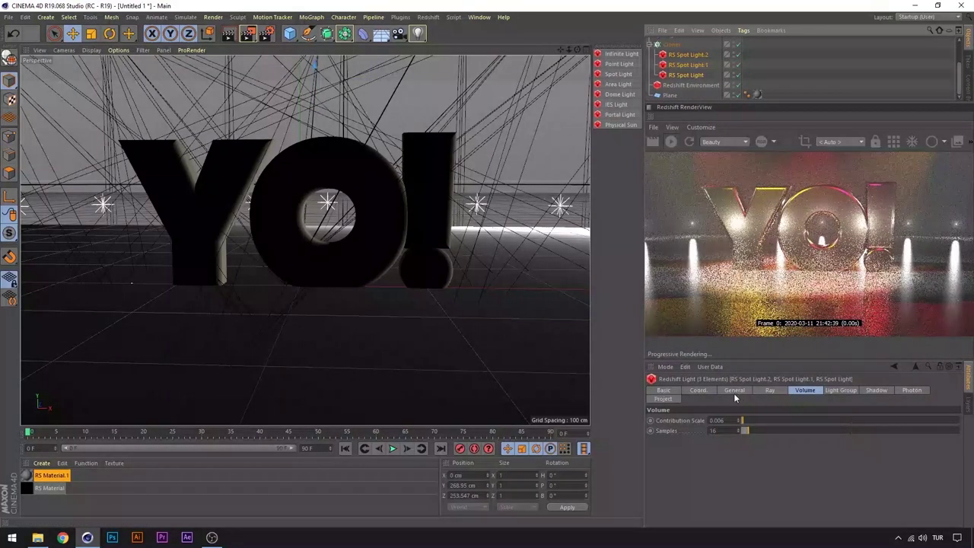
Step: Raise the three spotlights' volume Contribution Scale from 0.006 to 0.043
{"action": "left_click_drag", "start_coordinate": [743, 420], "coordinate": [749, 427]}
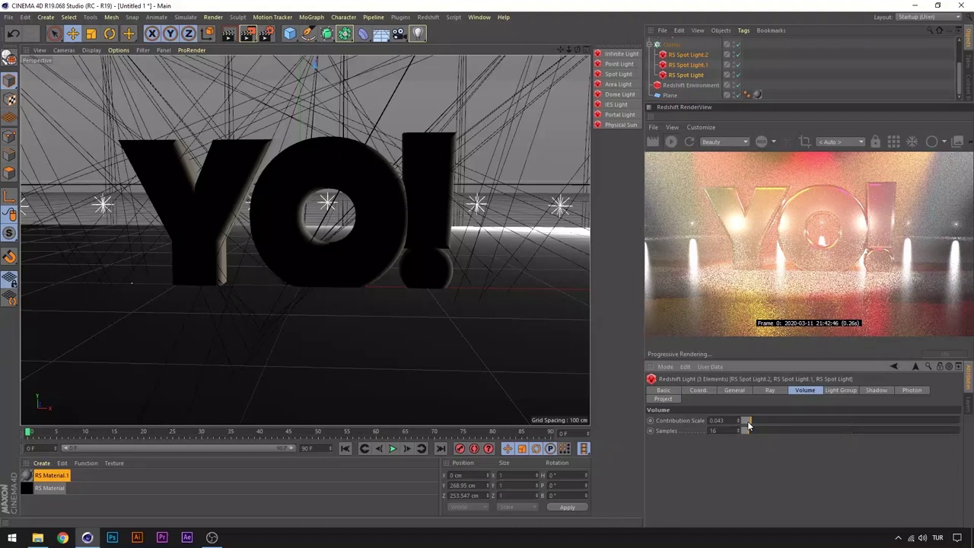
{"action": "left_click_drag", "start_coordinate": [566, 114], "coordinate": [566, 123], "text": "alt"}
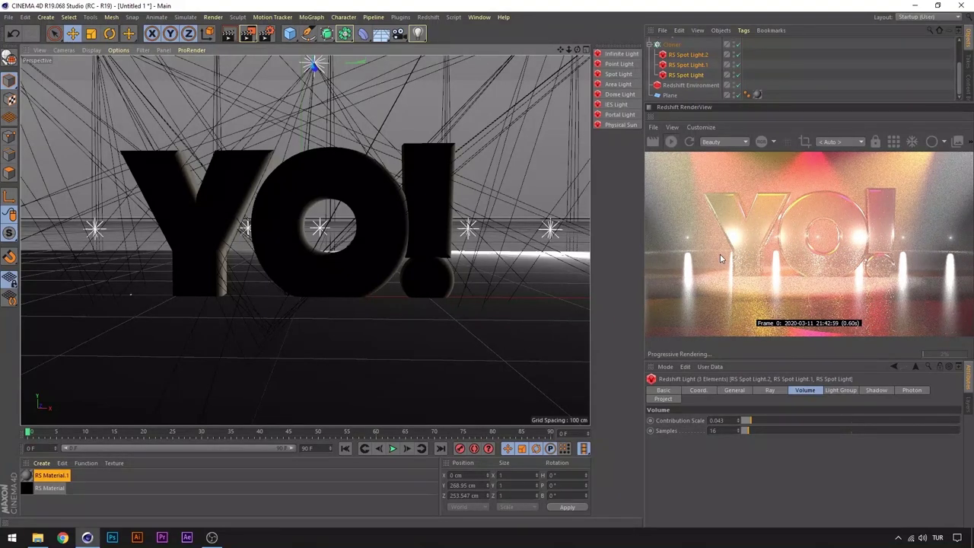
{"action": "scroll", "coordinate": [685, 72], "scroll_direction": "up", "scroll_amount": 2}
{"action": "left_click", "coordinate": [673, 57]}
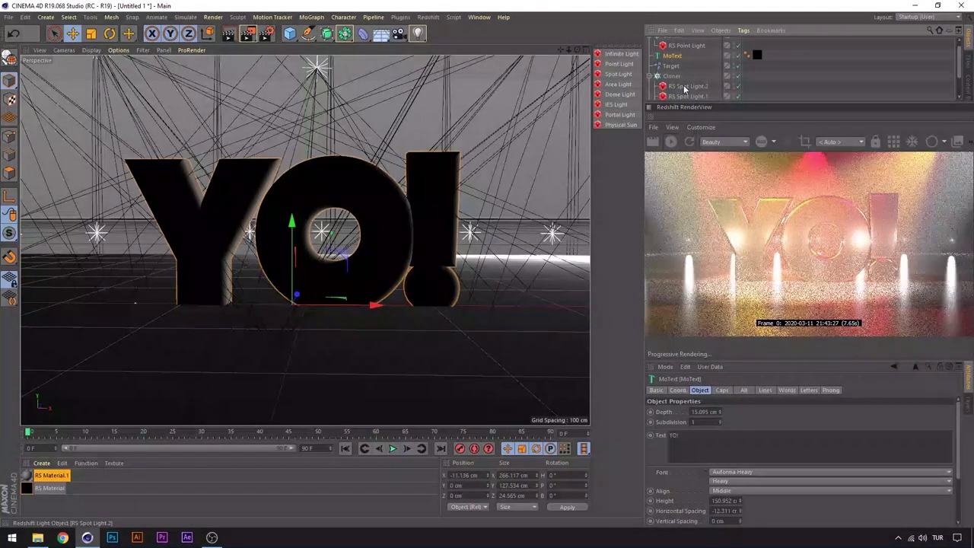
Step: Reselect the three RS Spot Lights to review their volume settings, then clear the selection
{"action": "left_click", "coordinate": [688, 86]}
{"action": "scroll", "coordinate": [693, 80], "scroll_direction": "down", "scroll_amount": 2}
{"action": "left_click", "coordinate": [688, 75], "text": "shift"}
{"action": "left_click_drag", "start_coordinate": [959, 415], "coordinate": [959, 478]}
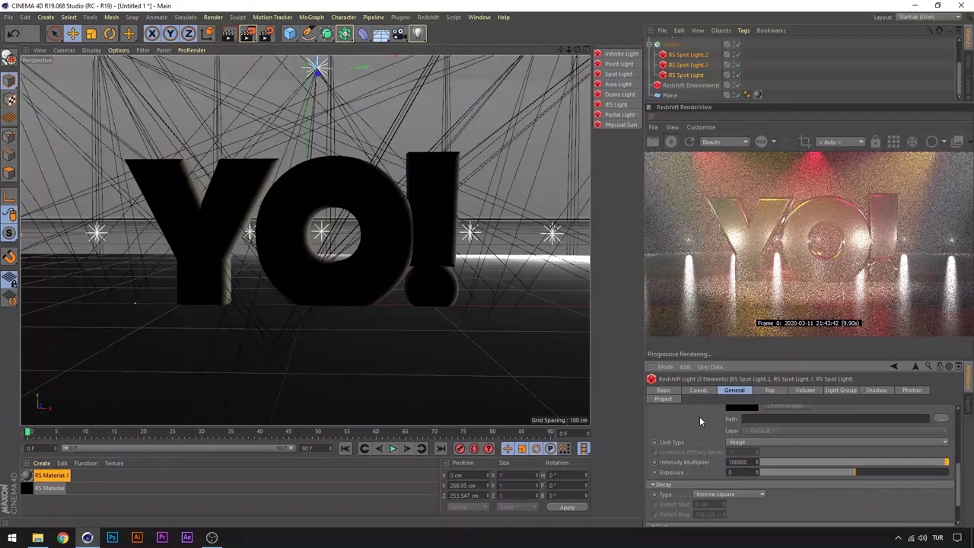
{"action": "left_click", "coordinate": [502, 240]}
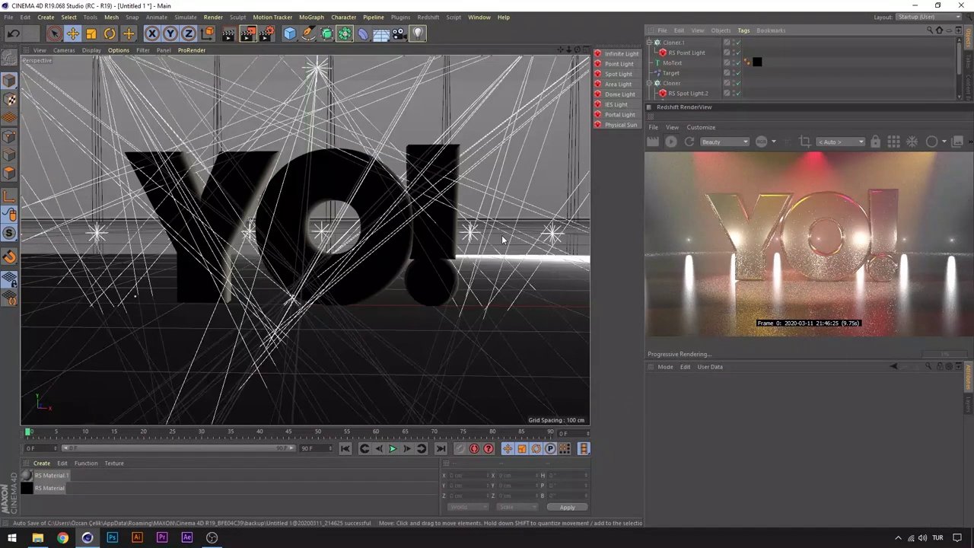